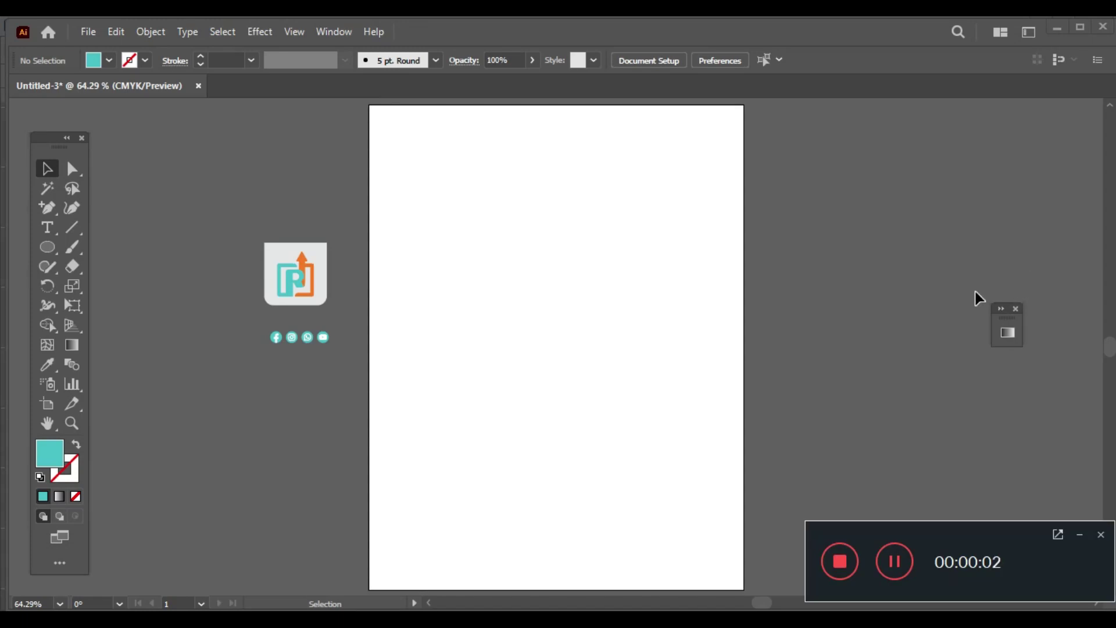
Zoom in on the logo and briefly select the logo with its social icons.
{"action": "left_click", "coordinate": [1082, 534]}
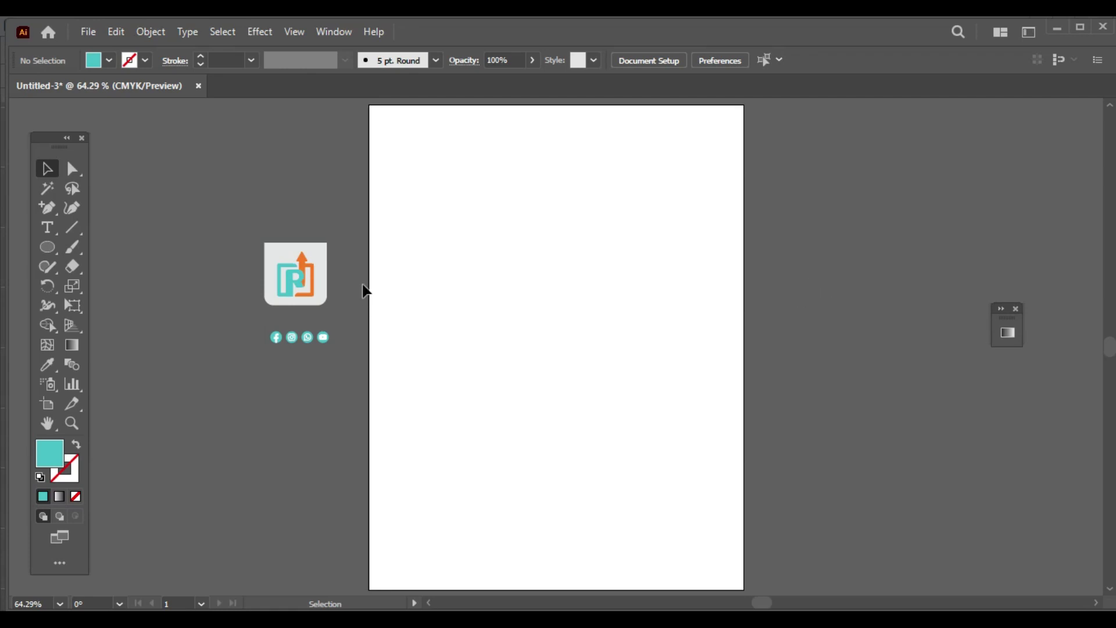
{"action": "key", "text": "z"}
{"action": "left_click_drag", "start_coordinate": [312, 308], "coordinate": [575, 232]}
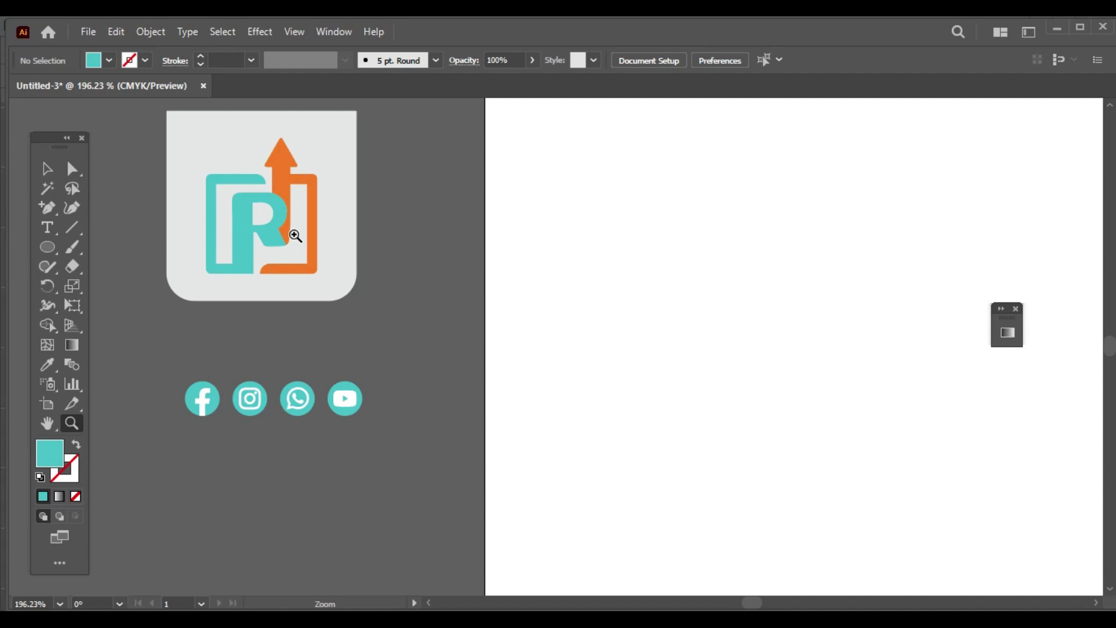
{"action": "left_click", "coordinate": [48, 168]}
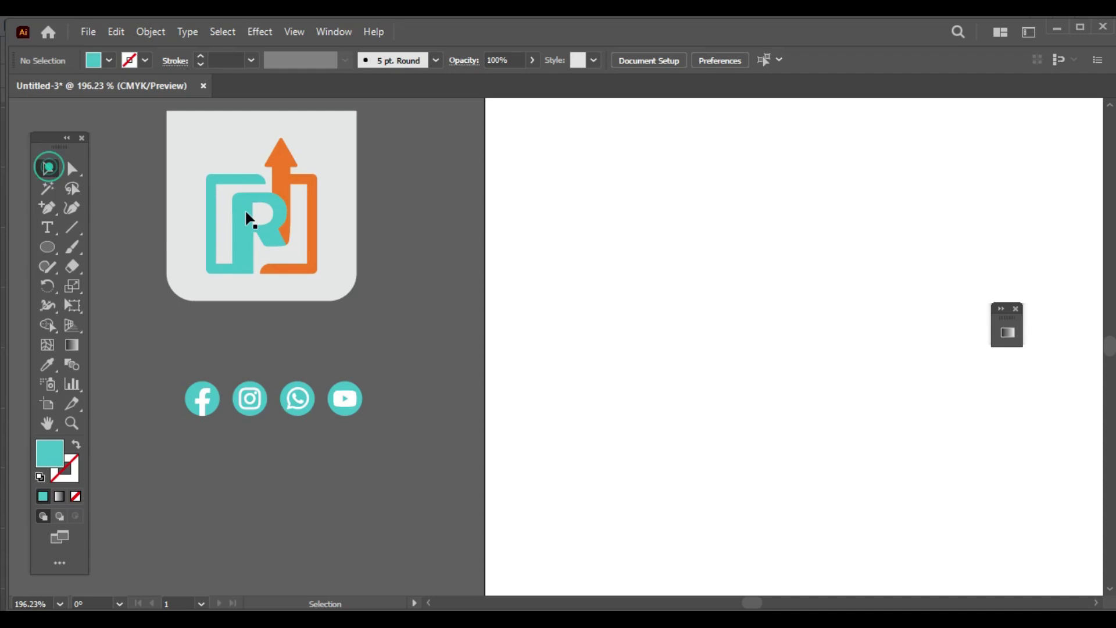
{"action": "left_click_drag", "start_coordinate": [135, 131], "coordinate": [447, 515]}
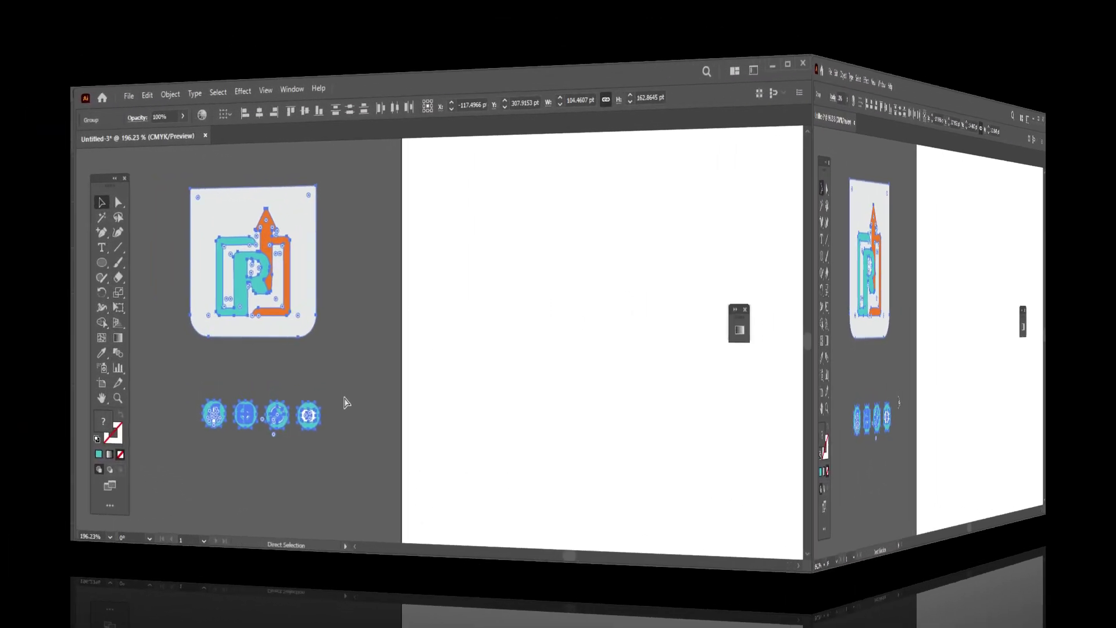
{"action": "left_click", "coordinate": [454, 401]}
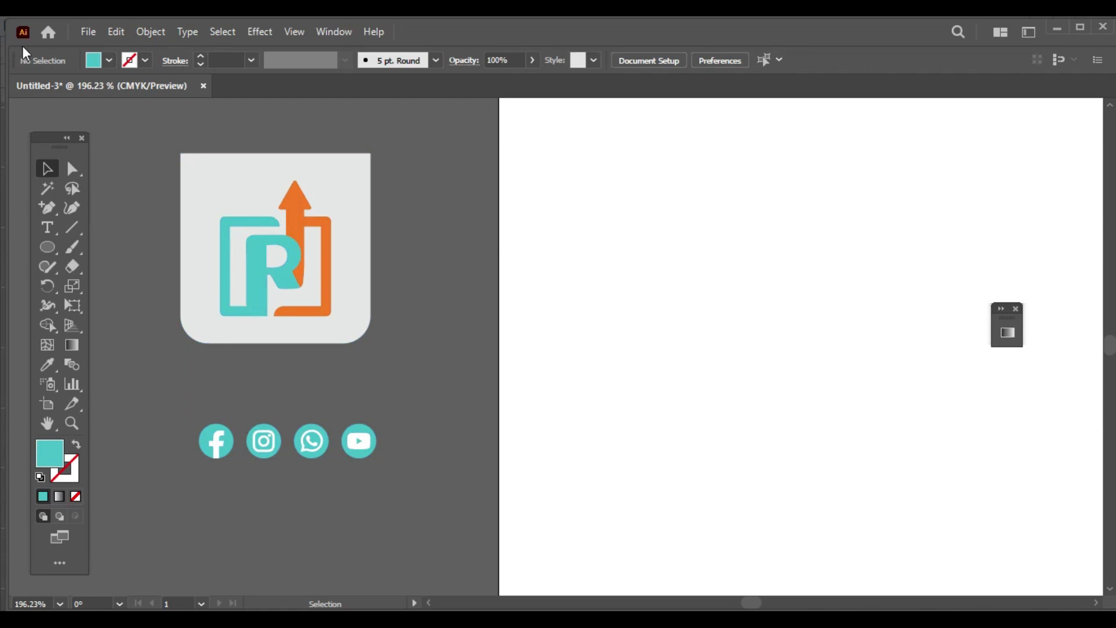
Create a new 1080 × 1080 px Web preset document.
{"action": "left_click", "coordinate": [90, 34]}
{"action": "left_click", "coordinate": [122, 51]}
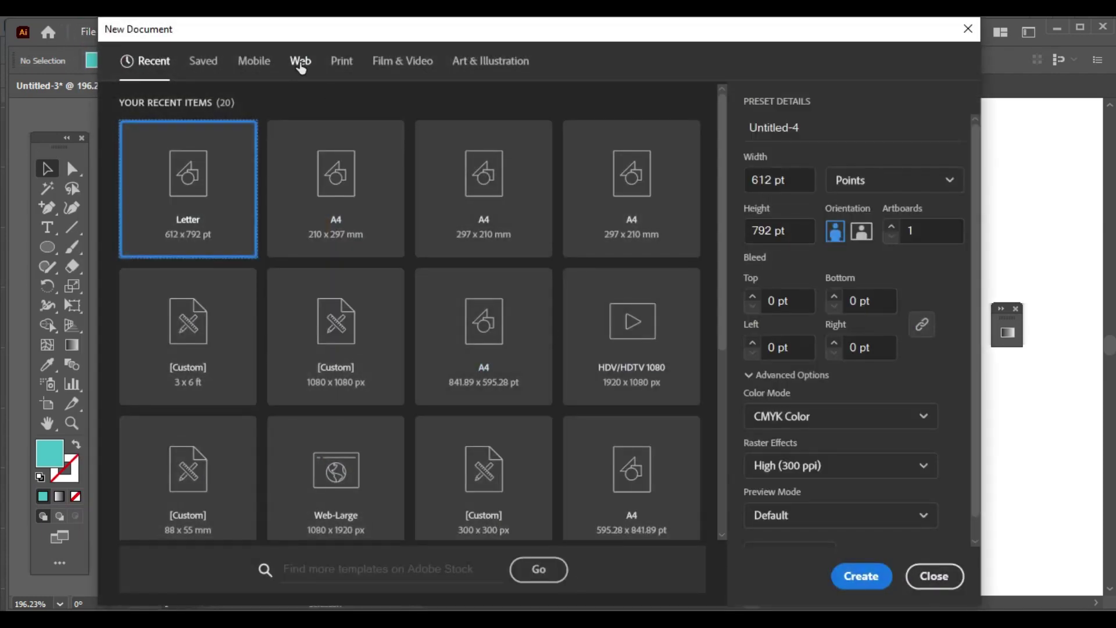
{"action": "left_click", "coordinate": [301, 63]}
{"action": "left_click", "coordinate": [800, 179]}
{"action": "type", "text": "1080"}
{"action": "key", "text": "Tab"}
{"action": "key", "text": "Tab"}
{"action": "type", "text": "1"}
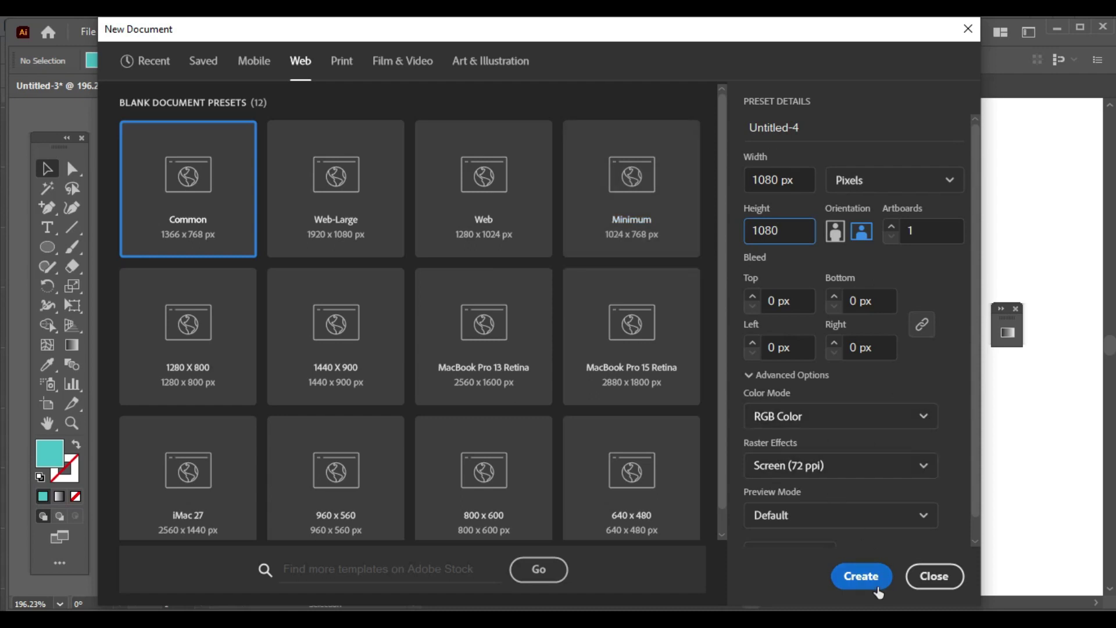
{"action": "left_click", "coordinate": [861, 576]}
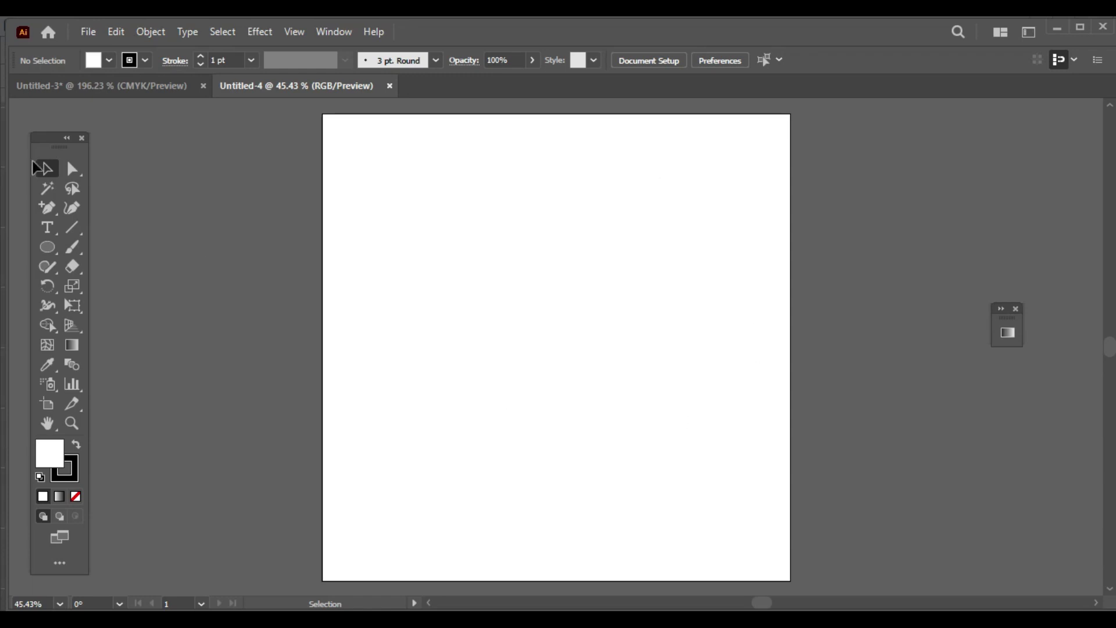
Save the document as Social Media Post.ai in Downloads without PDF compatibility.
{"action": "left_click", "coordinate": [89, 34]}
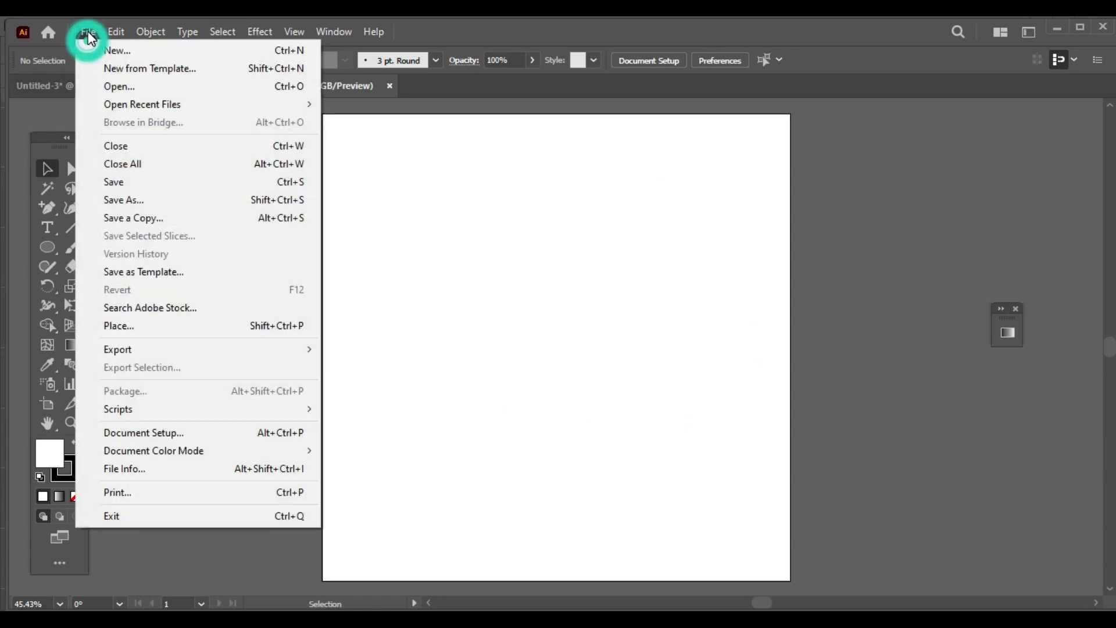
{"action": "left_click", "coordinate": [149, 196]}
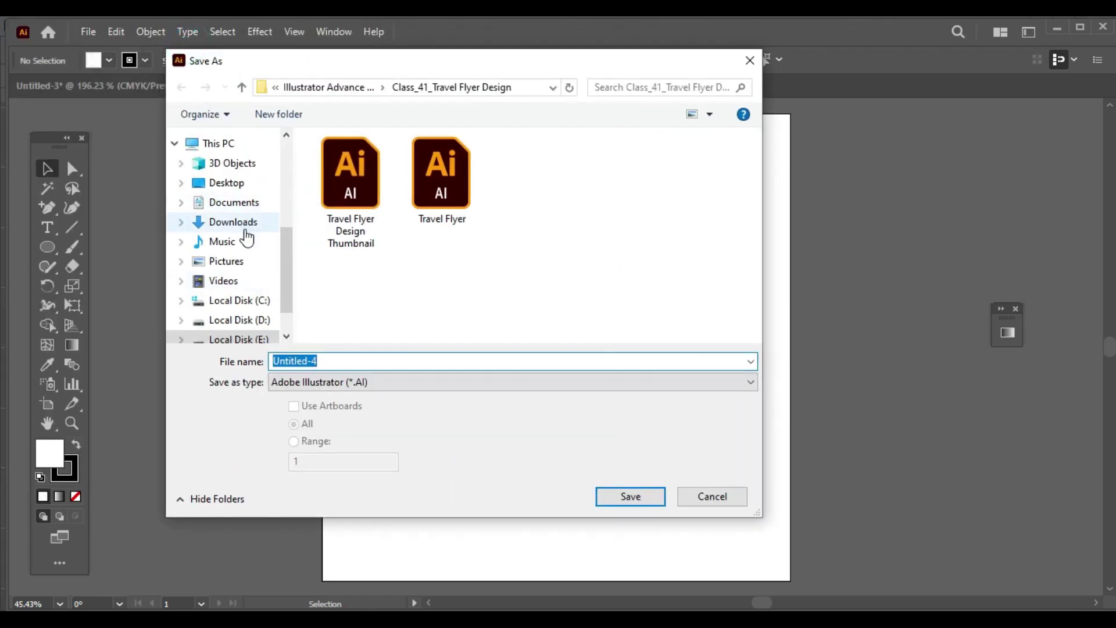
{"action": "left_click", "coordinate": [230, 222]}
{"action": "left_click", "coordinate": [331, 361]}
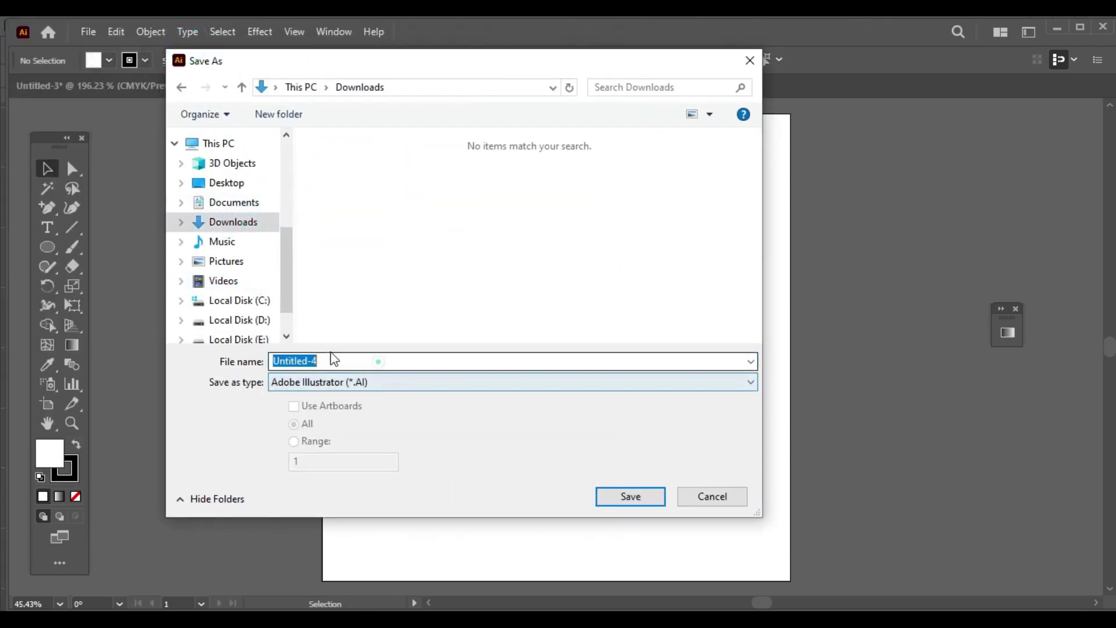
{"action": "type", "text": "Social Media Post"}
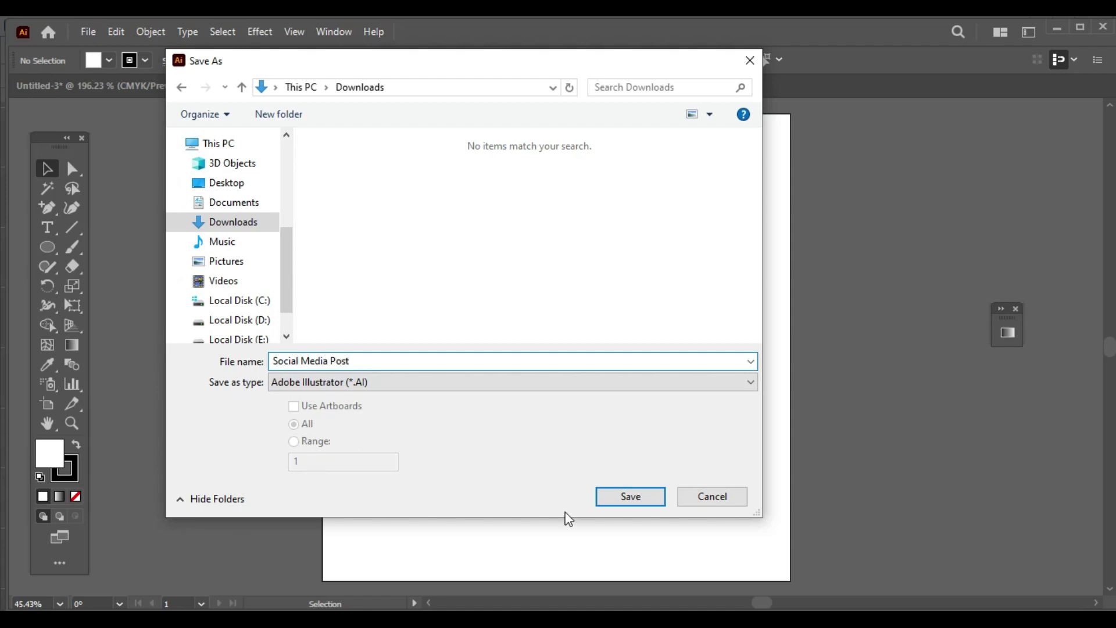
{"action": "left_click", "coordinate": [636, 499]}
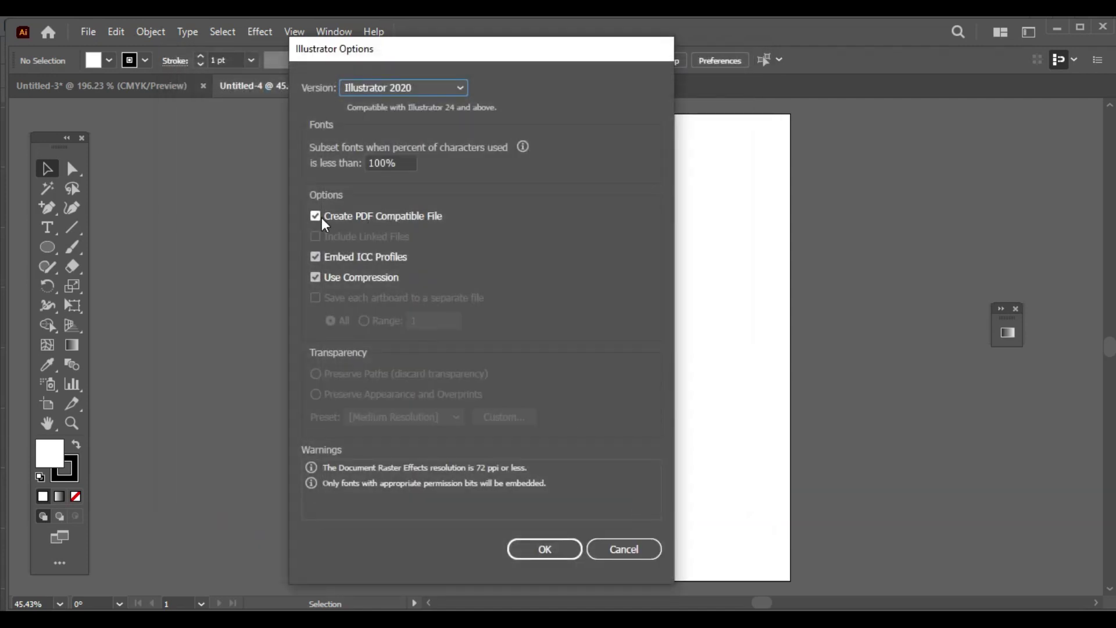
{"action": "left_click", "coordinate": [318, 216]}
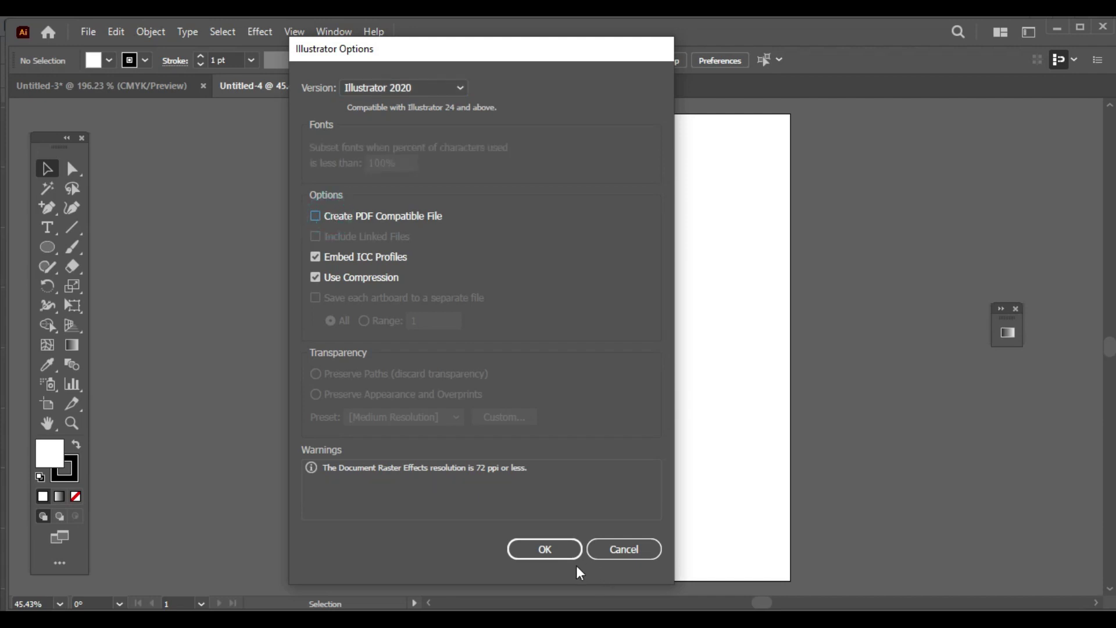
{"action": "left_click", "coordinate": [545, 550]}
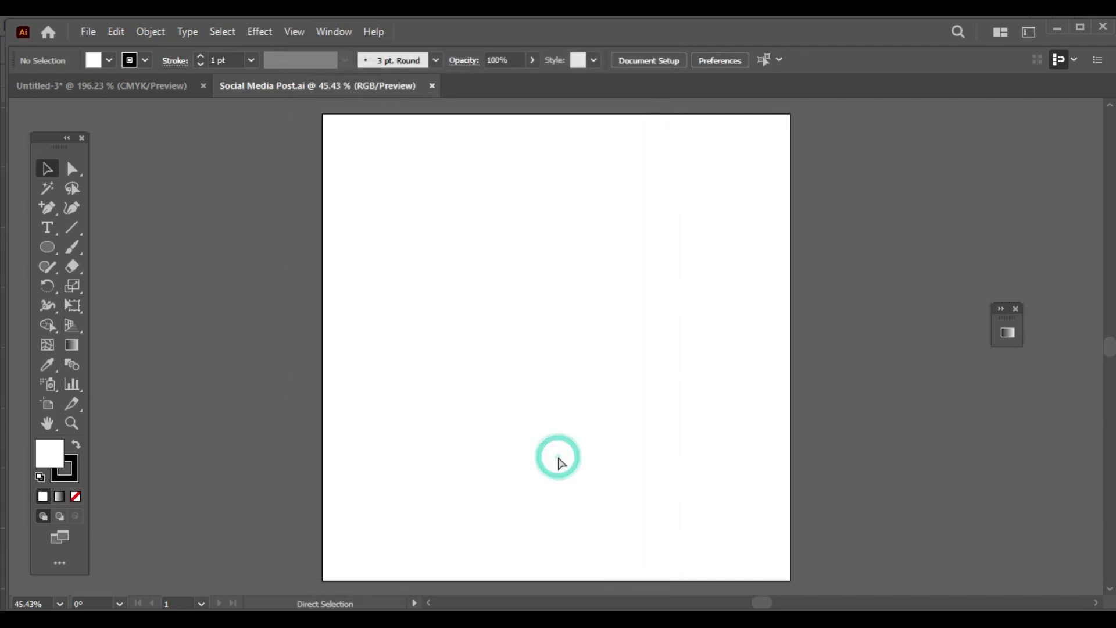
Move the logo group beside the artboard and enlarge it.
{"action": "left_click", "coordinate": [557, 455]}
{"action": "left_click_drag", "start_coordinate": [178, 247], "coordinate": [227, 295]}
{"action": "left_click", "coordinate": [249, 291]}
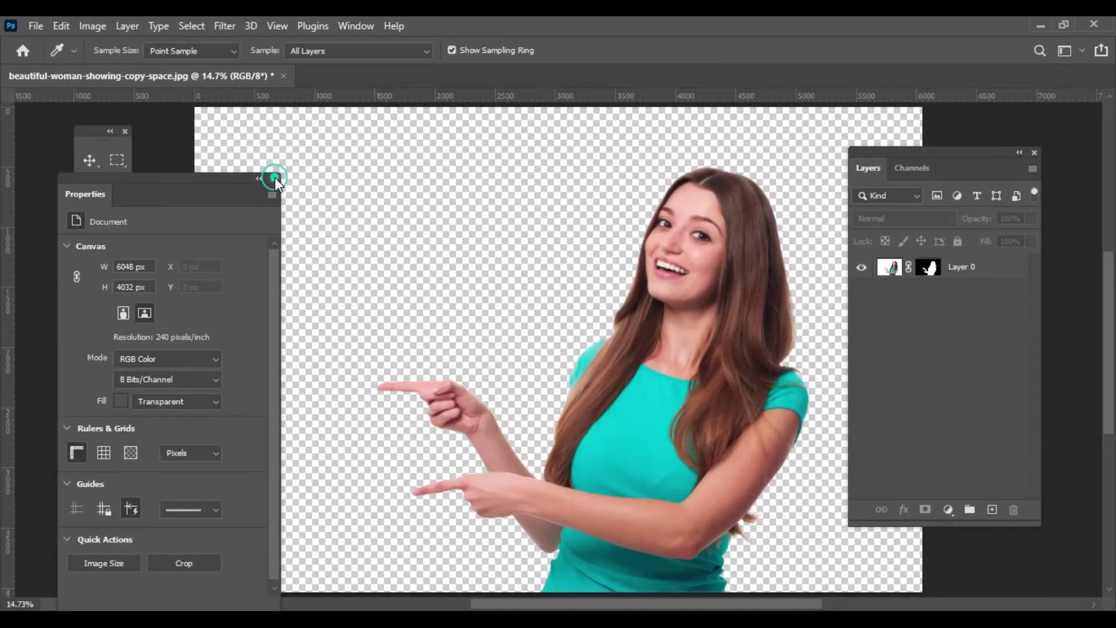
Undo the earlier background removal back to the locked original Background layer.
{"action": "left_click", "coordinate": [274, 178]}
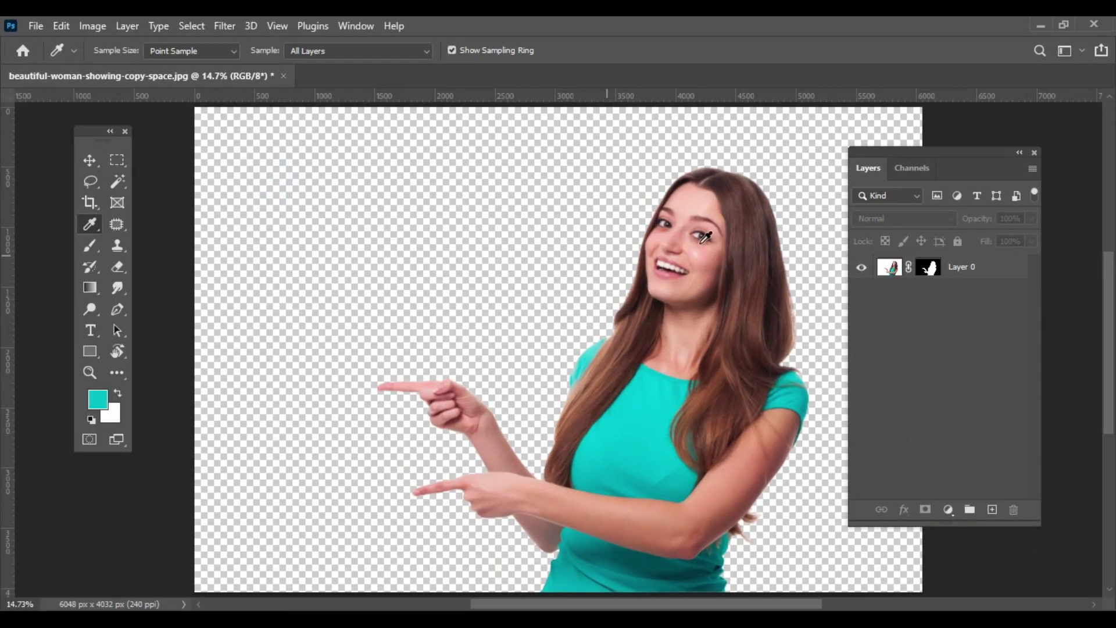
{"action": "left_click", "coordinate": [90, 160]}
{"action": "key", "text": "ctrl+z"}
{"action": "left_click_drag", "start_coordinate": [908, 155], "coordinate": [940, 146]}
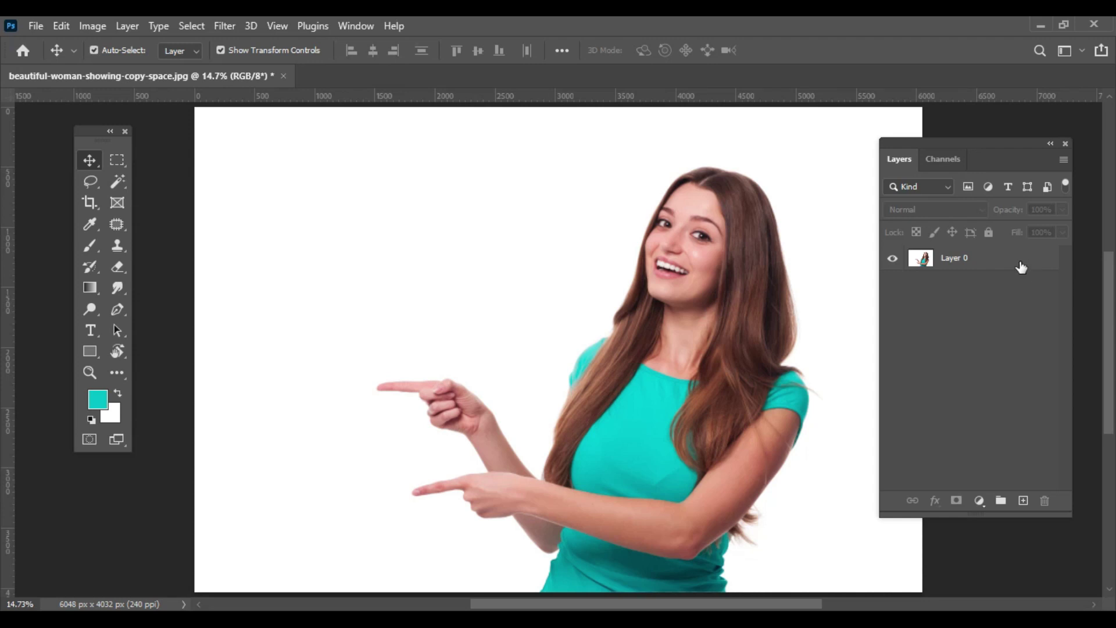
{"action": "key", "text": "ctrl+z"}
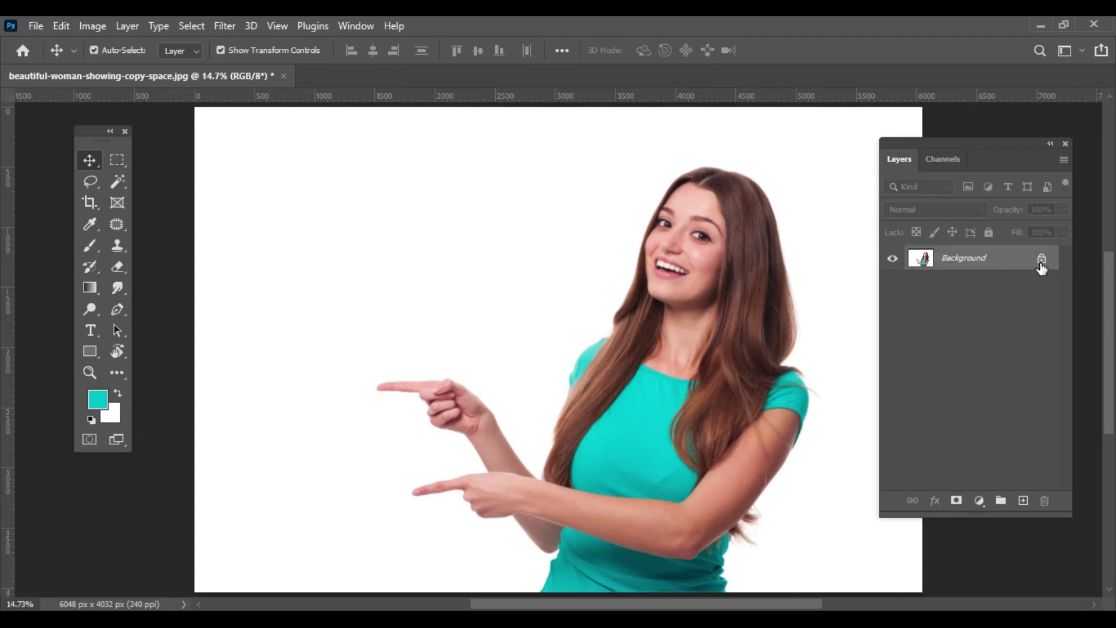
Unlock the layer and apply Remove Background from the Properties panel's Quick Actions.
{"action": "left_click", "coordinate": [1042, 262]}
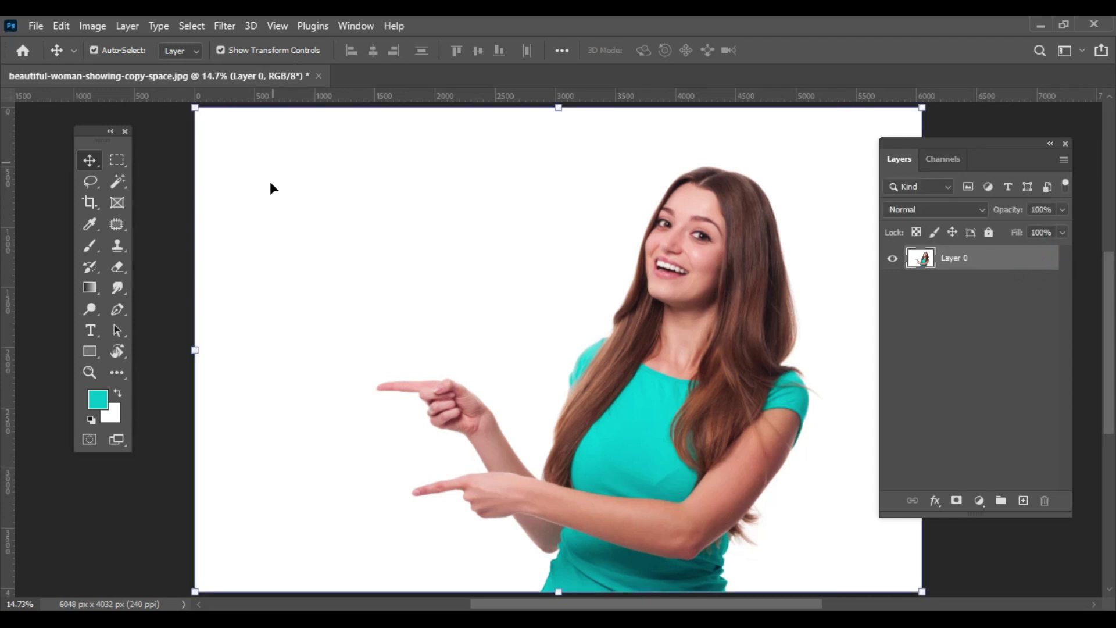
{"action": "left_click", "coordinate": [351, 30]}
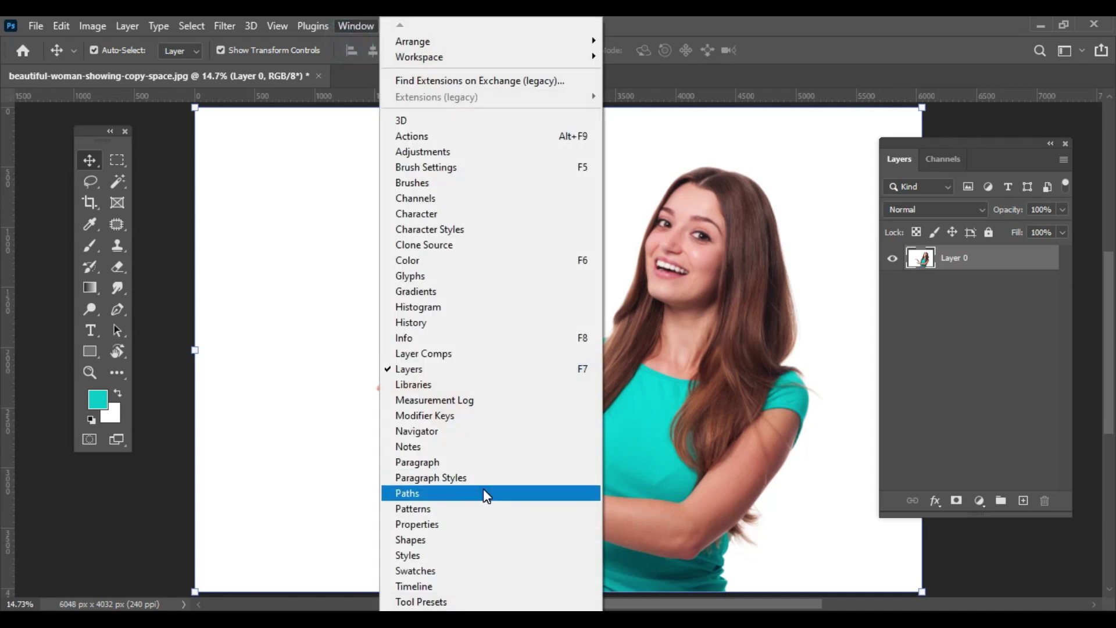
{"action": "left_click", "coordinate": [417, 524]}
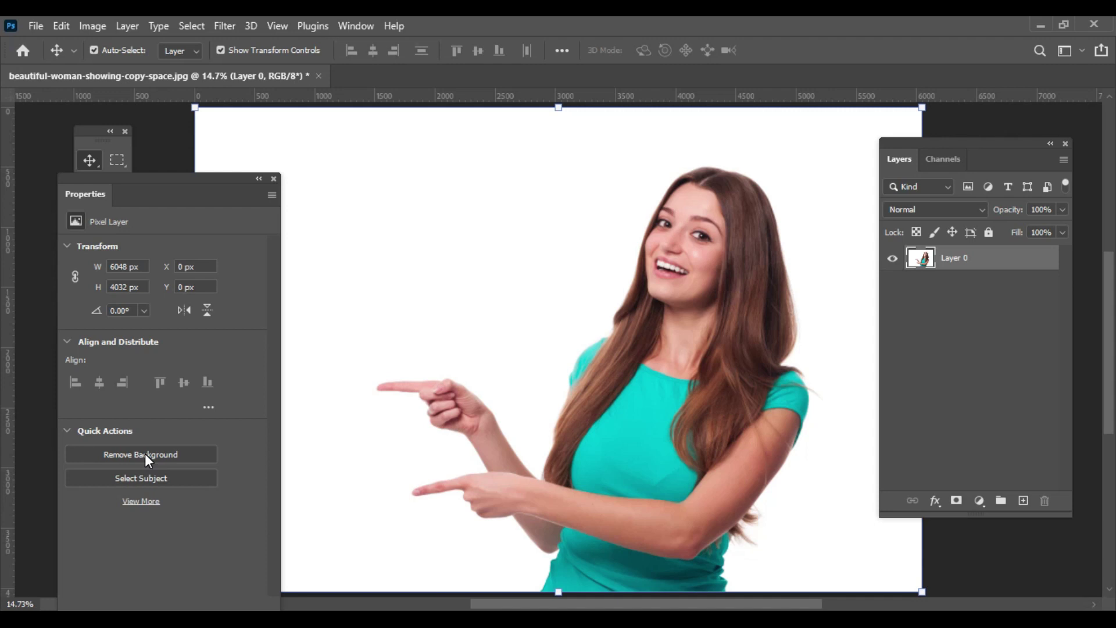
{"action": "left_click", "coordinate": [144, 454]}
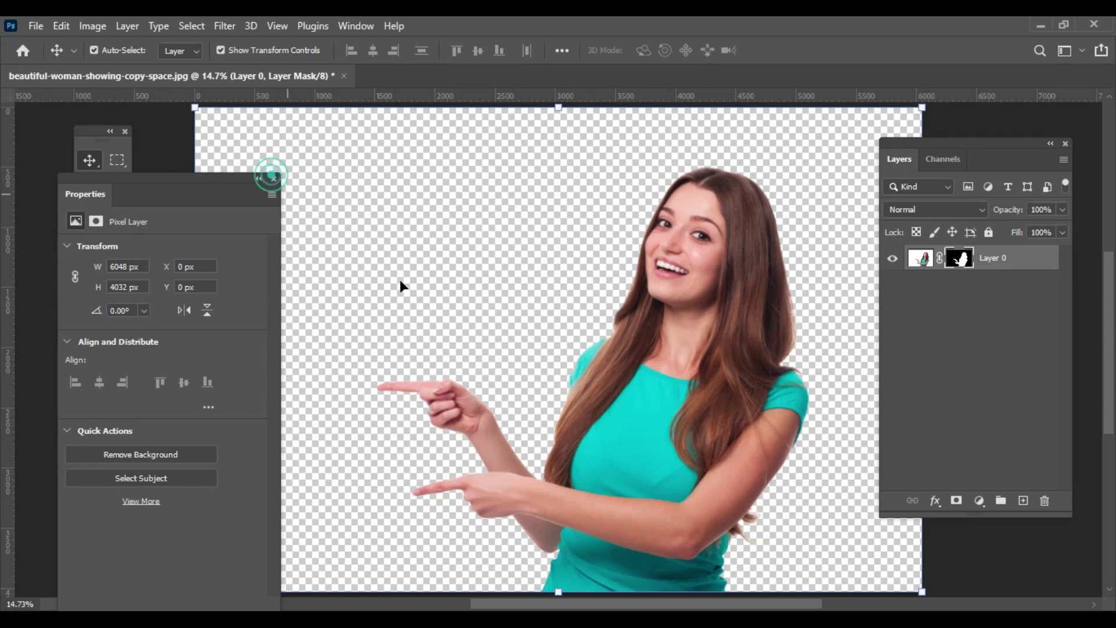
{"action": "left_click", "coordinate": [274, 179]}
{"action": "left_click", "coordinate": [984, 554]}
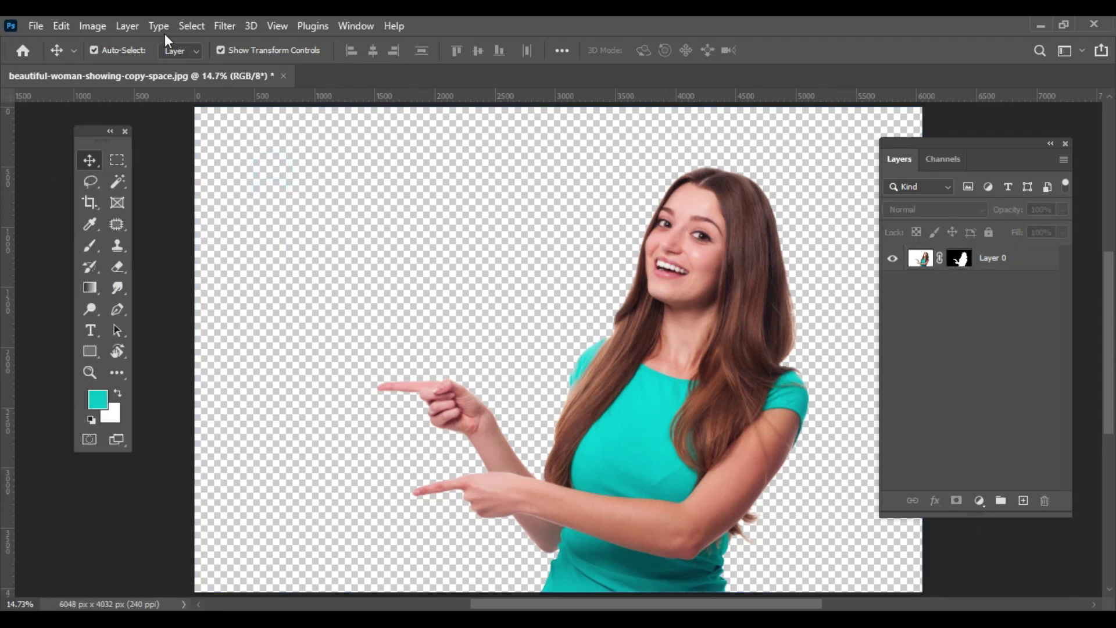
Trim the canvas away based on transparent pixels.
{"action": "left_click", "coordinate": [92, 27]}
{"action": "left_click", "coordinate": [105, 209]}
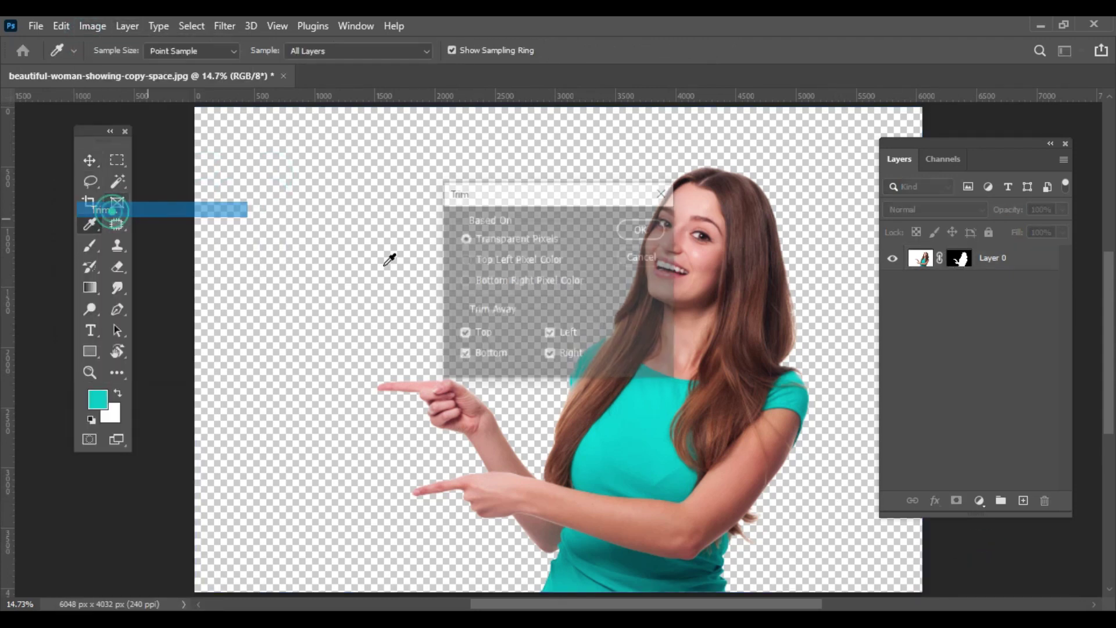
{"action": "left_click", "coordinate": [625, 231]}
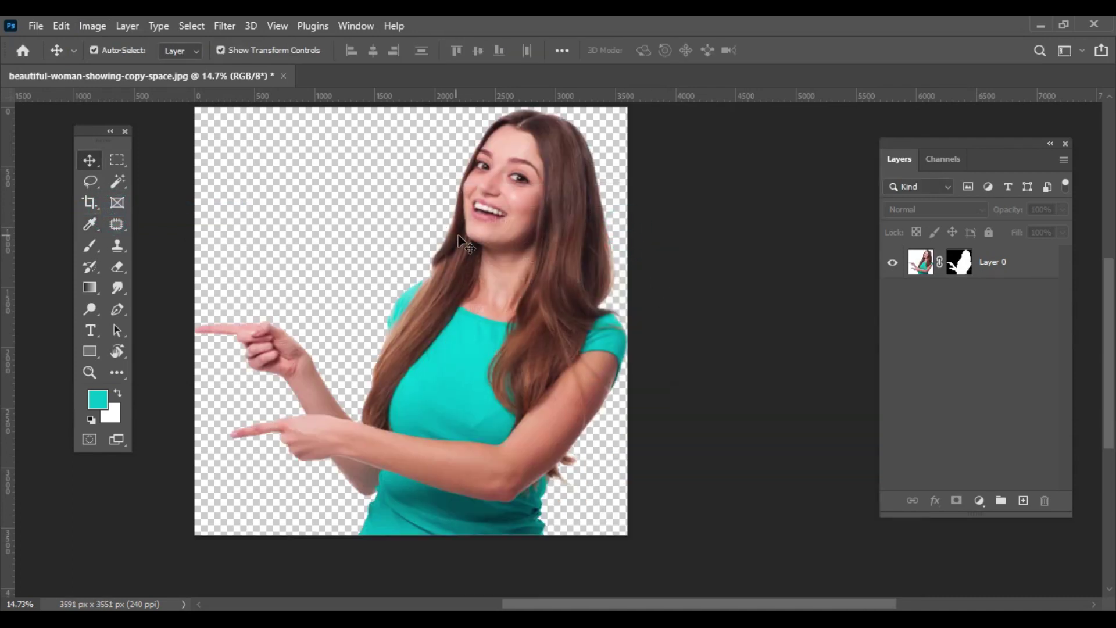
{"action": "left_click_drag", "start_coordinate": [691, 301], "coordinate": [730, 326]}
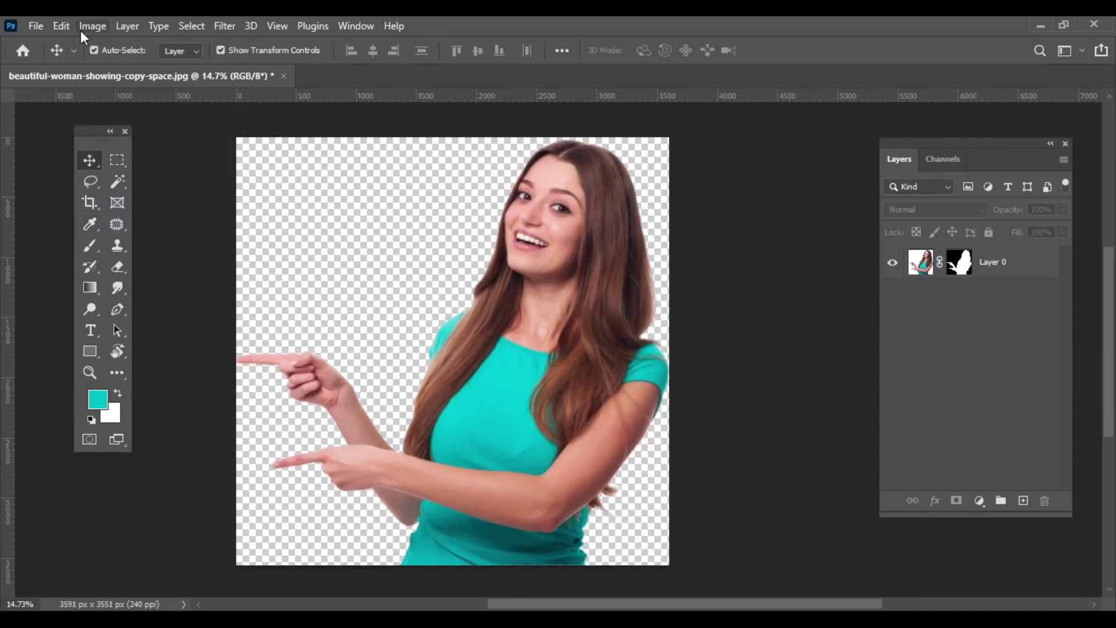
Save the image as Model.psd in Downloads, accepting the Photoshop format options.
{"action": "left_click", "coordinate": [36, 26]}
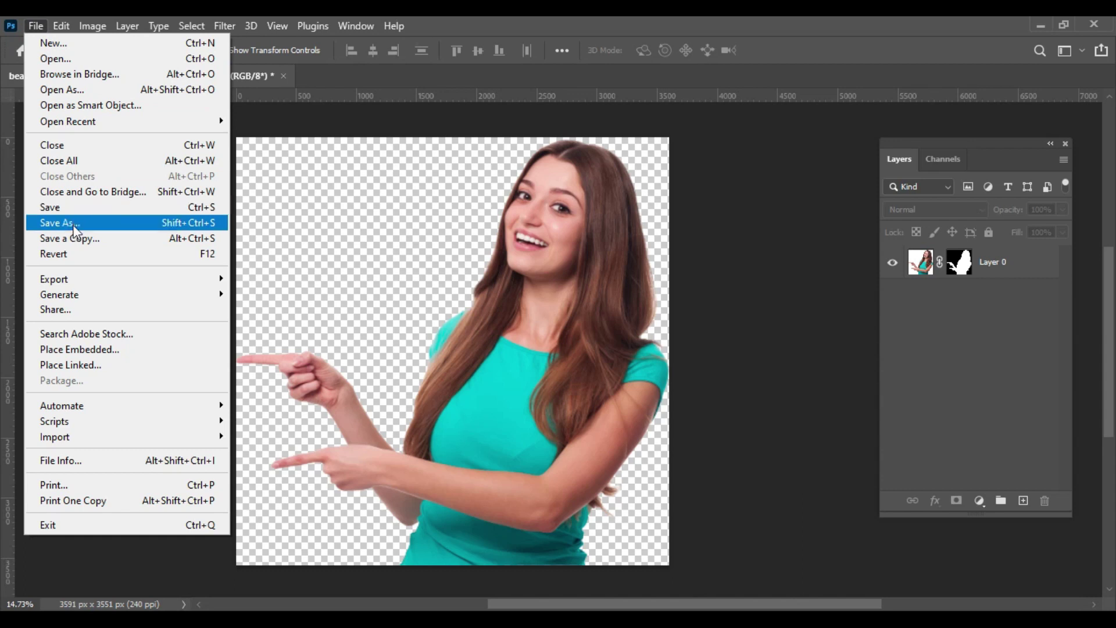
{"action": "left_click", "coordinate": [75, 223]}
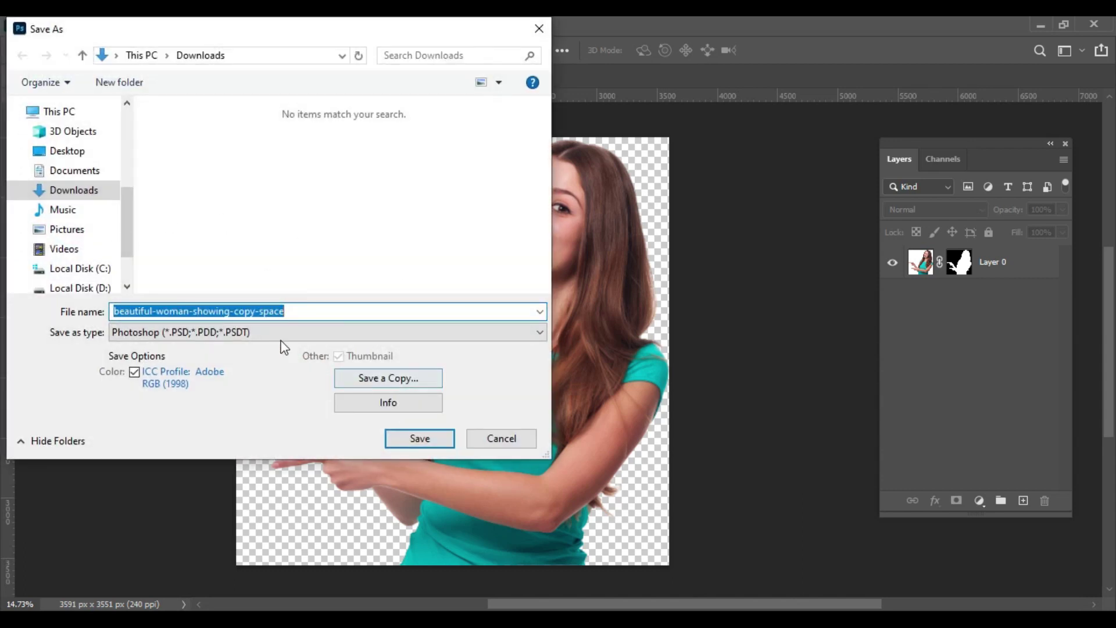
{"action": "double_click", "coordinate": [314, 313]}
{"action": "type", "text": "Model"}
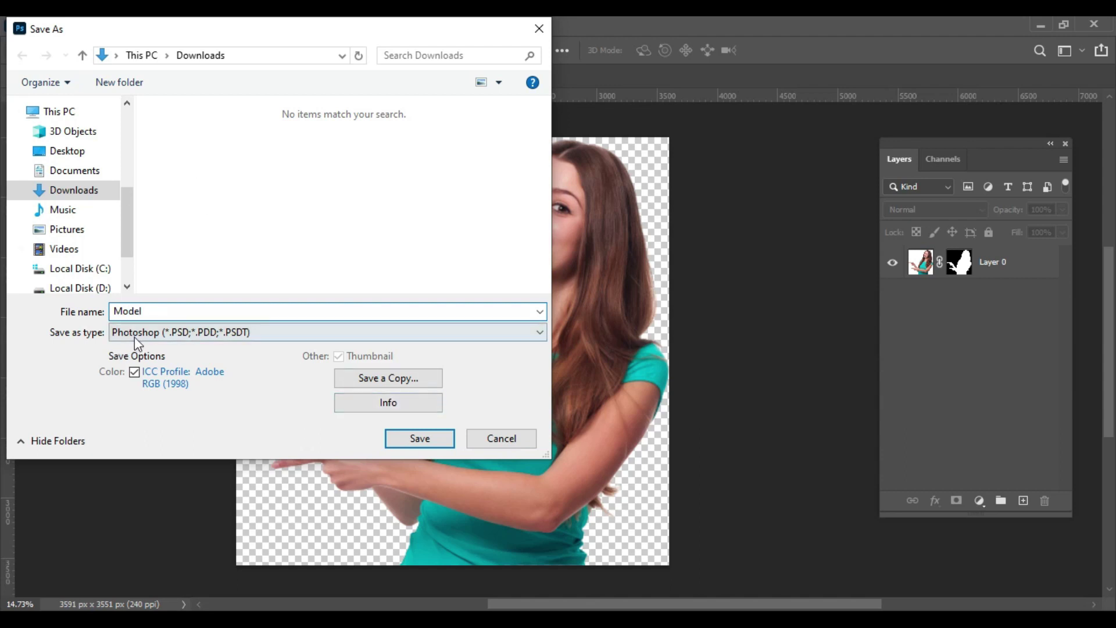
{"action": "left_click", "coordinate": [423, 443]}
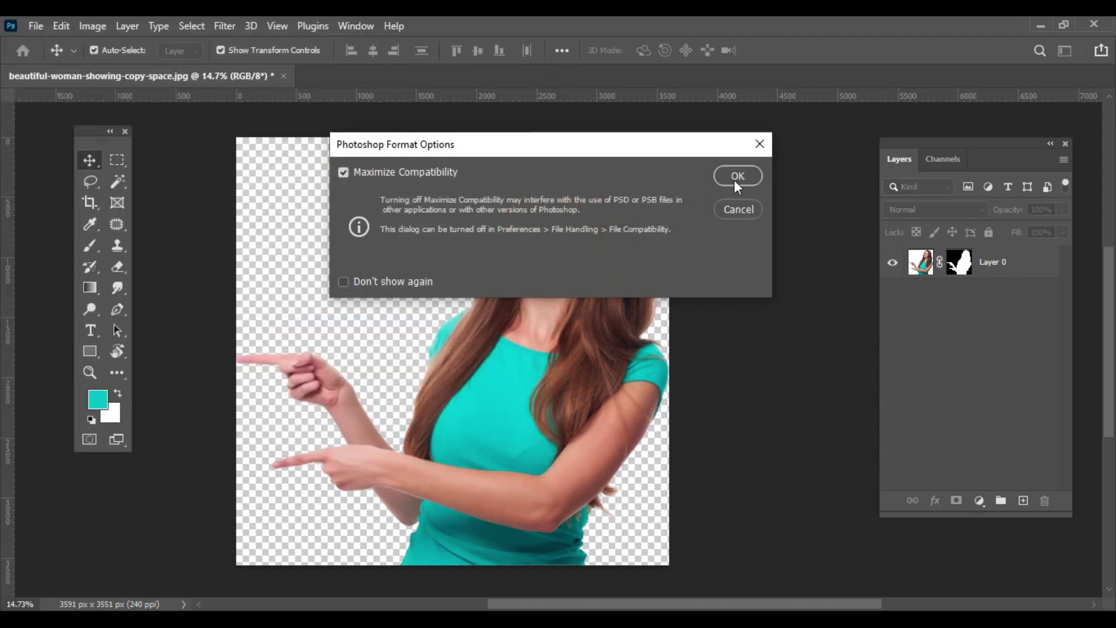
{"action": "left_click", "coordinate": [735, 175]}
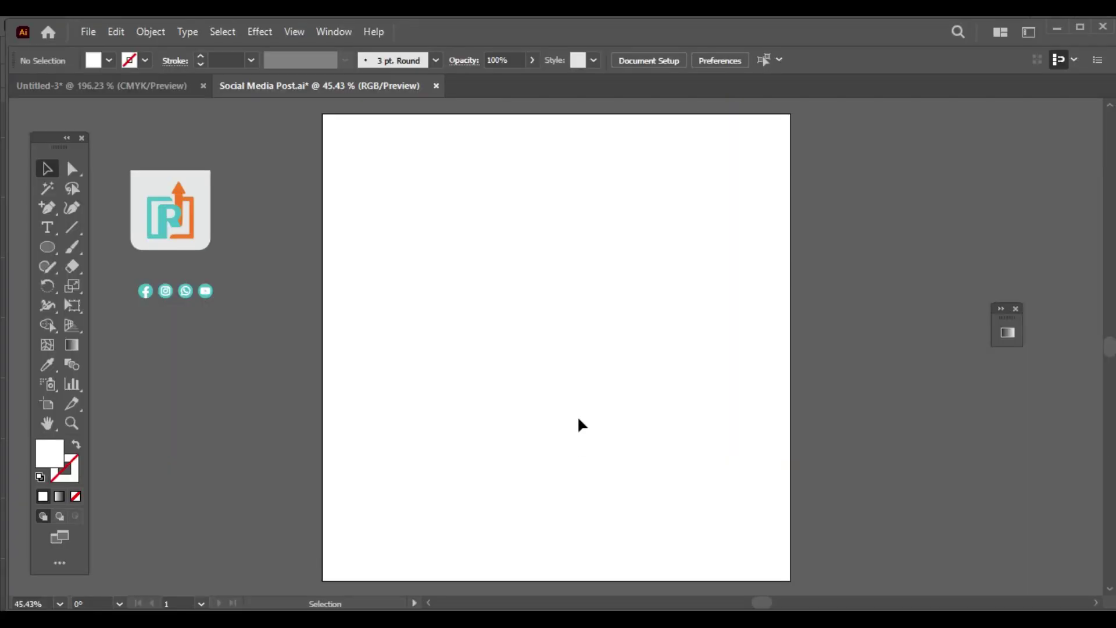
Place Model.psd from Downloads as a large image just right of the artboard.
{"action": "left_click", "coordinate": [79, 32]}
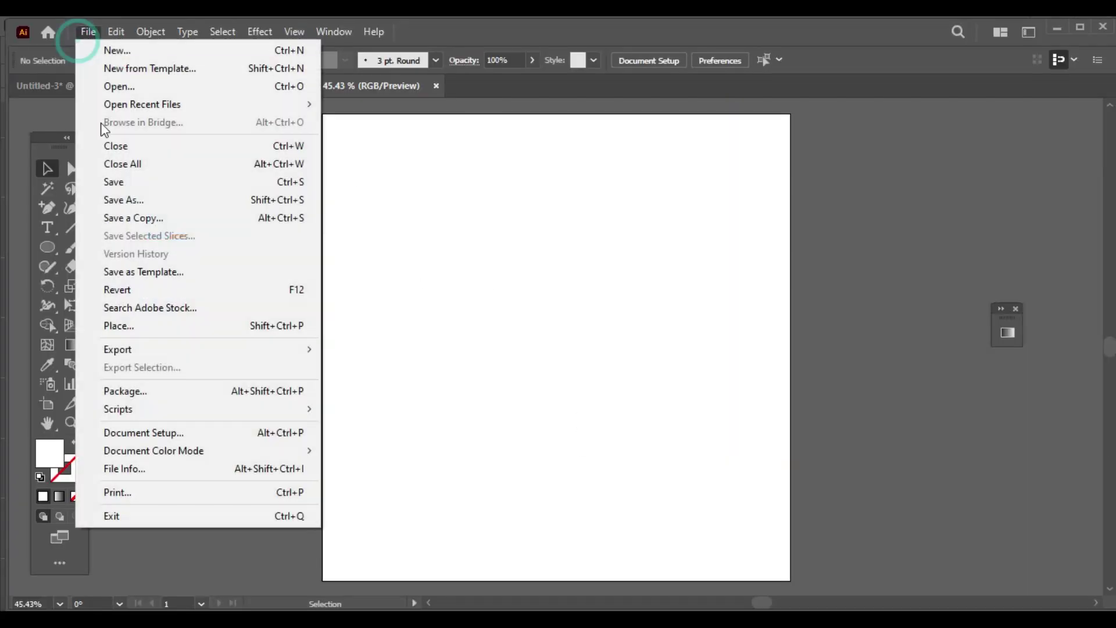
{"action": "left_click", "coordinate": [140, 326]}
{"action": "left_click", "coordinate": [362, 349]}
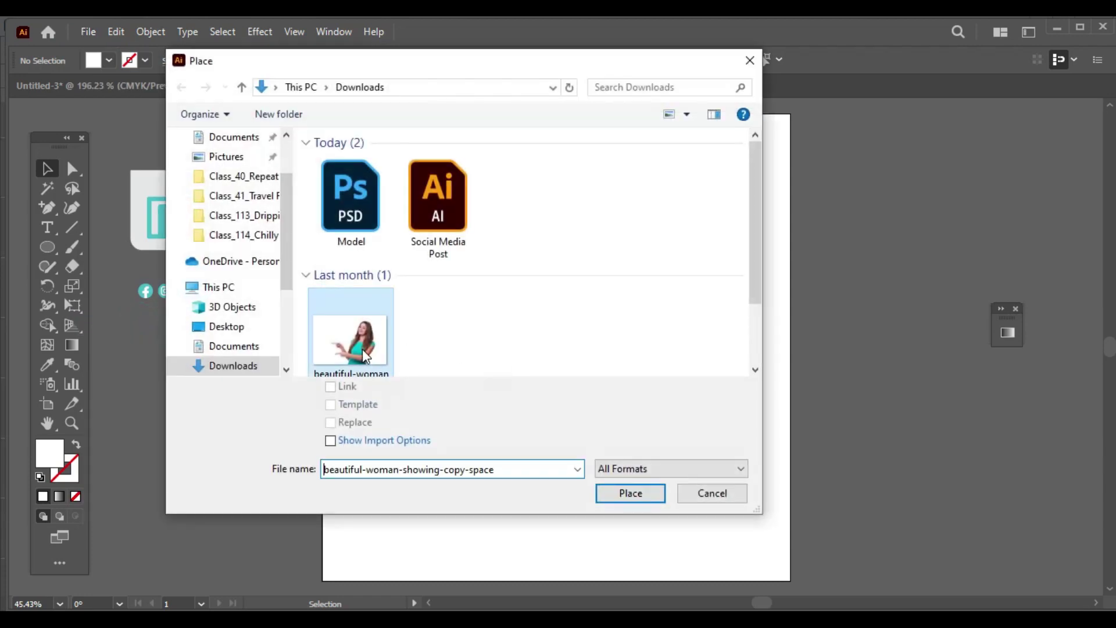
{"action": "left_click", "coordinate": [358, 172]}
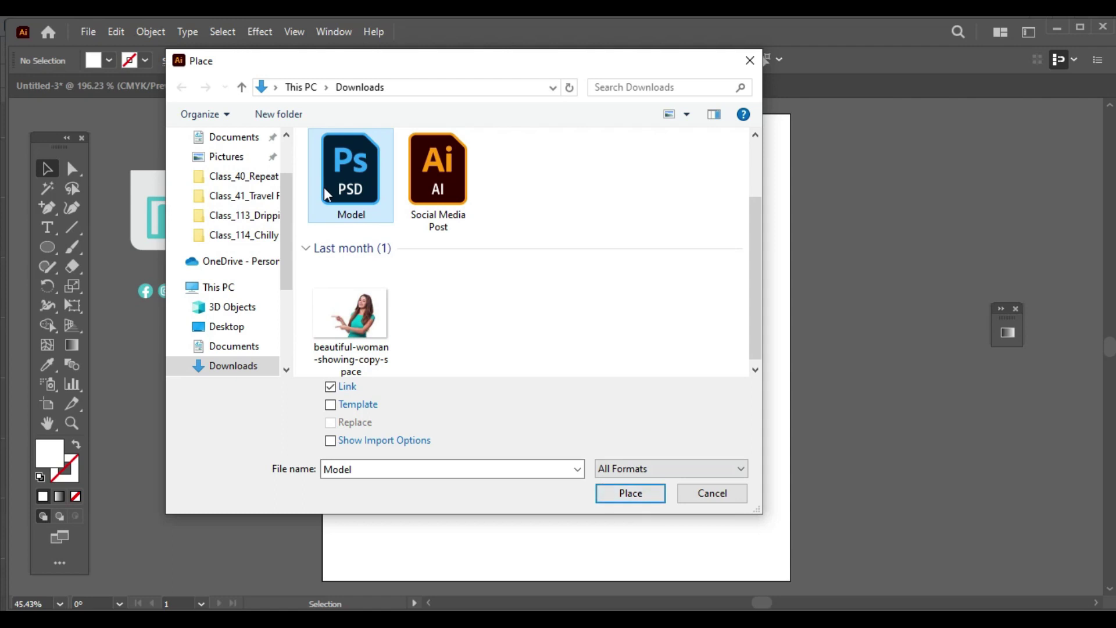
{"action": "left_click", "coordinate": [631, 493]}
{"action": "left_click_drag", "start_coordinate": [524, 225], "coordinate": [782, 478]}
{"action": "mouse_move", "coordinate": [631, 400]}
{"action": "left_mouse_down"}
{"action": "mouse_move", "coordinate": [798, 395]}
{"action": "mouse_move", "coordinate": [930, 364]}
{"action": "left_mouse_up"}
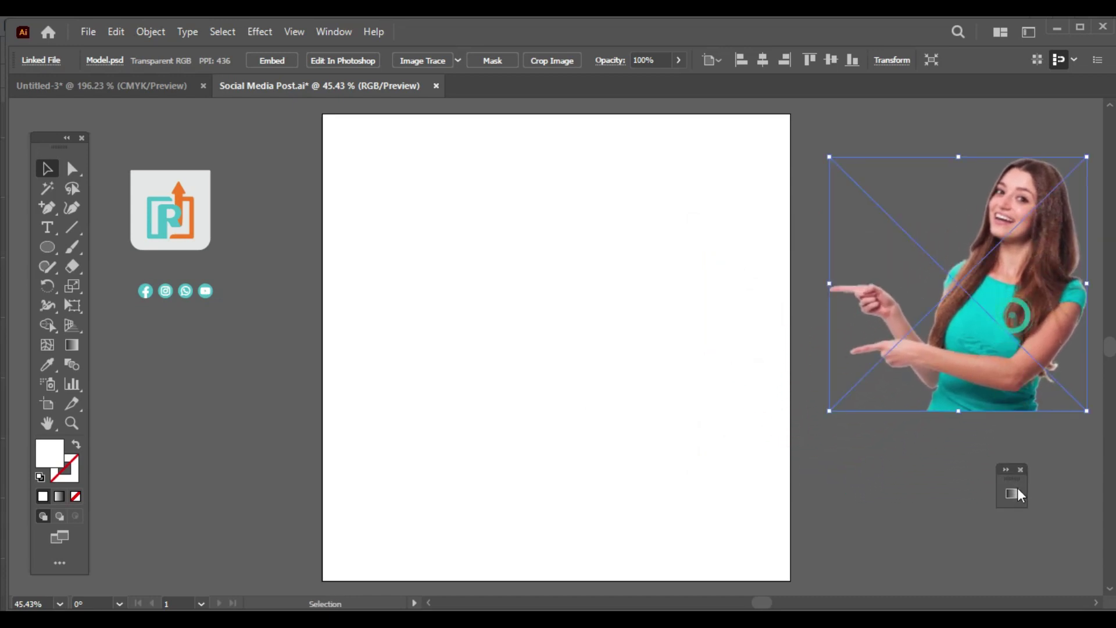
{"action": "left_click", "coordinate": [919, 478]}
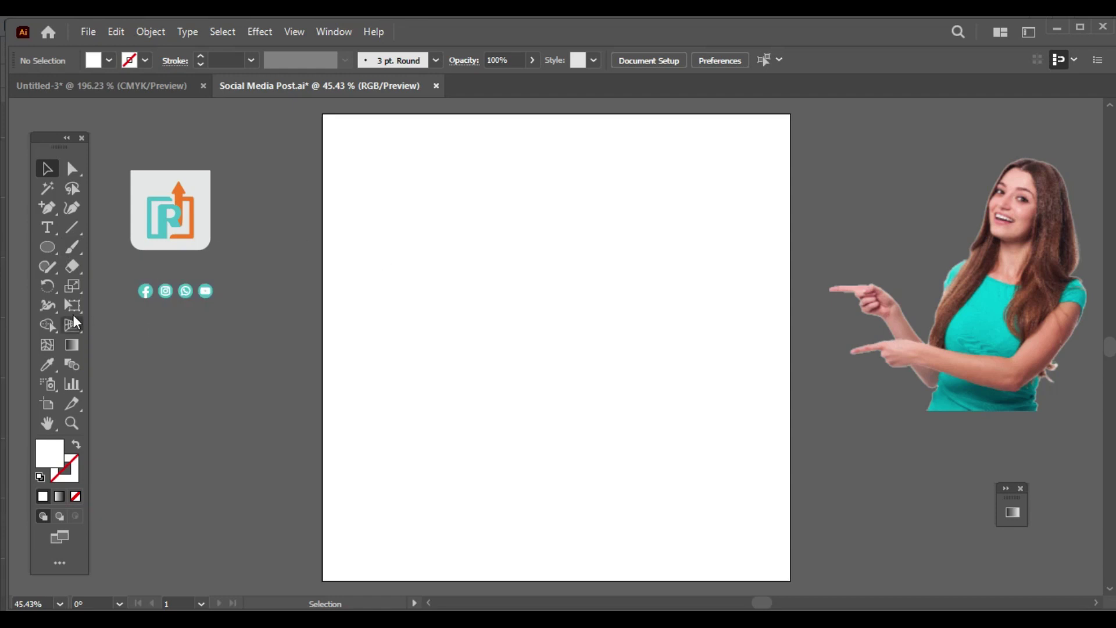
Draw a circle near the artboard centre and fill it with the logo's orange.
{"action": "left_click", "coordinate": [51, 250]}
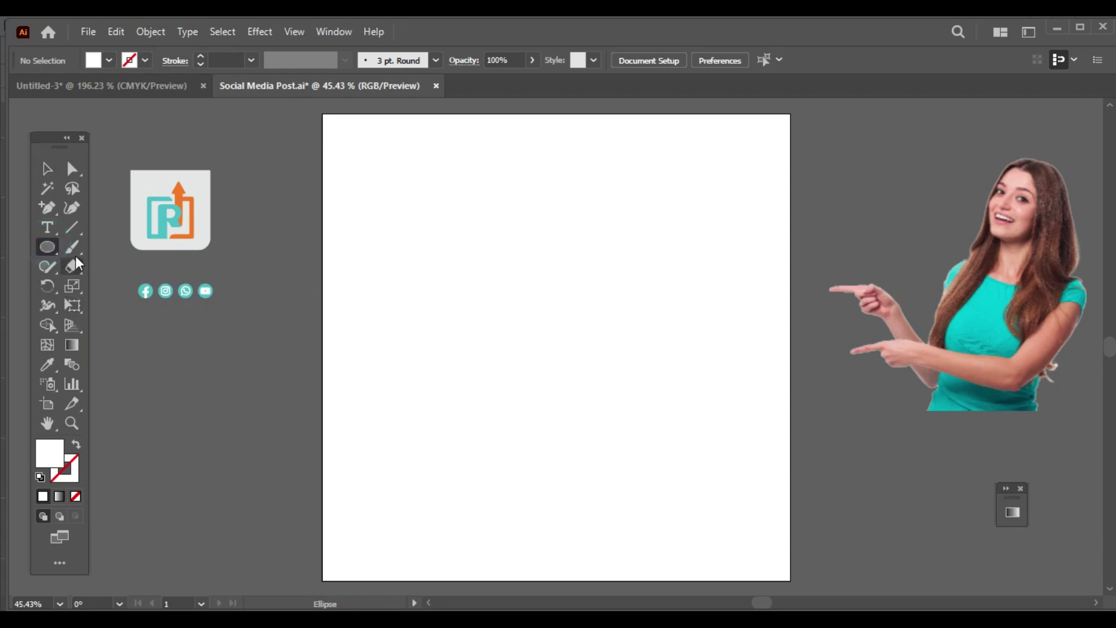
{"action": "left_click_drag", "start_coordinate": [442, 248], "coordinate": [615, 420]}
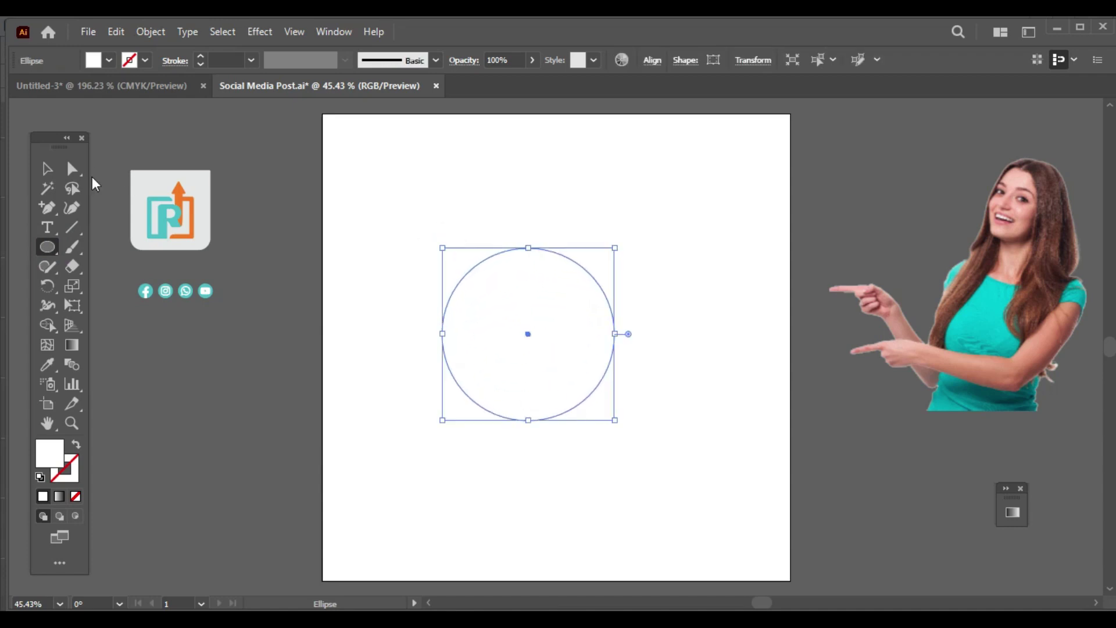
{"action": "left_click", "coordinate": [48, 169]}
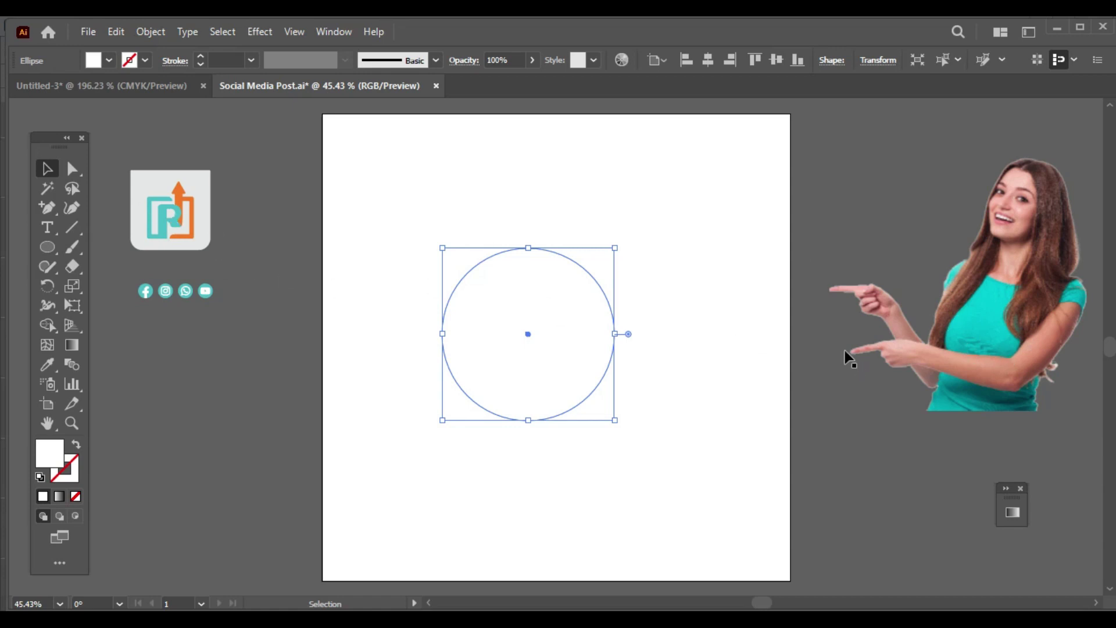
{"action": "left_click", "coordinate": [47, 365]}
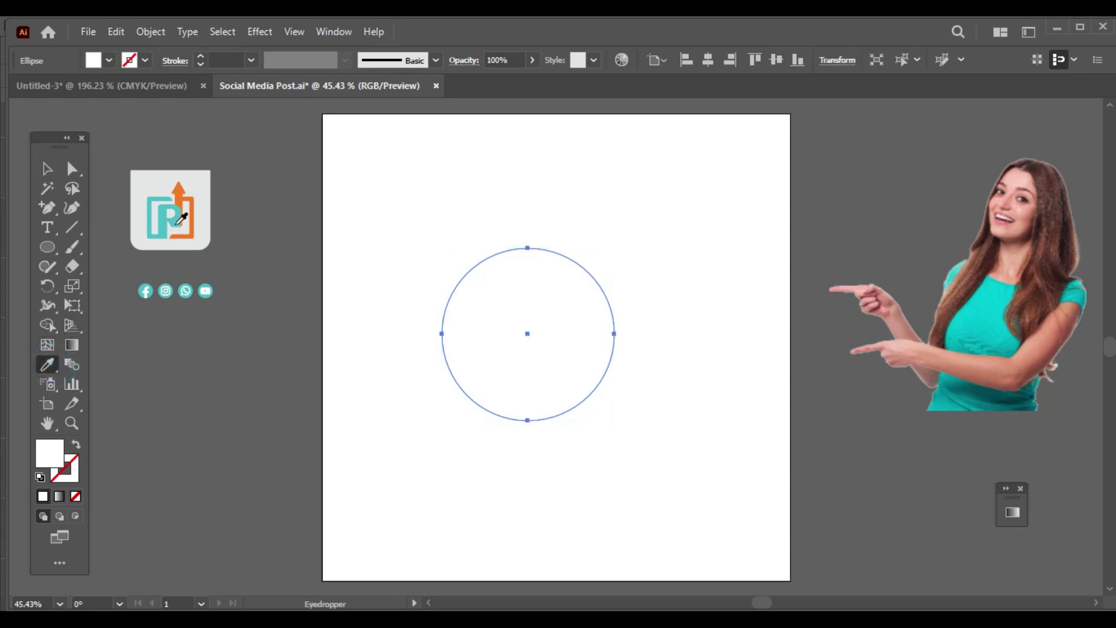
{"action": "left_click", "coordinate": [181, 193]}
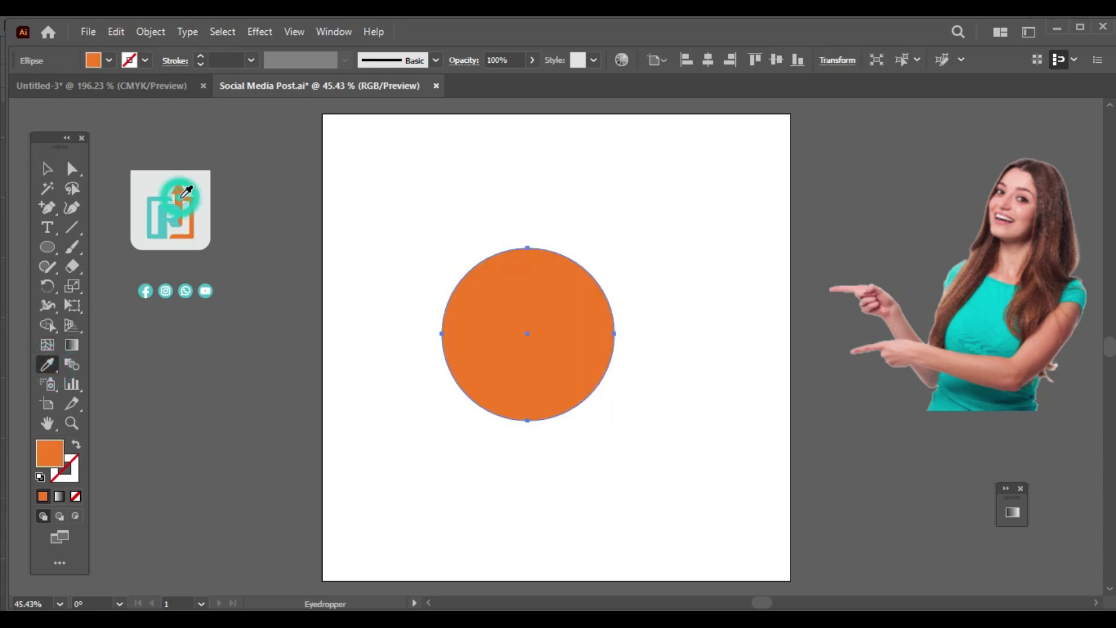
{"action": "left_click", "coordinate": [46, 168]}
Add orange and teal colour squares left of the artboard, sampling the logo's teal.
{"action": "left_click", "coordinate": [310, 237]}
{"action": "mouse_move", "coordinate": [47, 247]}
{"action": "left_mouse_down"}
{"action": "mouse_move", "coordinate": [89, 285]}
{"action": "mouse_move", "coordinate": [111, 246]}
{"action": "left_mouse_up"}
{"action": "mouse_move", "coordinate": [183, 369]}
{"action": "left_mouse_down"}
{"action": "mouse_move", "coordinate": [239, 424]}
{"action": "mouse_move", "coordinate": [224, 459]}
{"action": "left_mouse_up"}
{"action": "left_click", "coordinate": [47, 169]}
{"action": "left_click", "coordinate": [227, 397]}
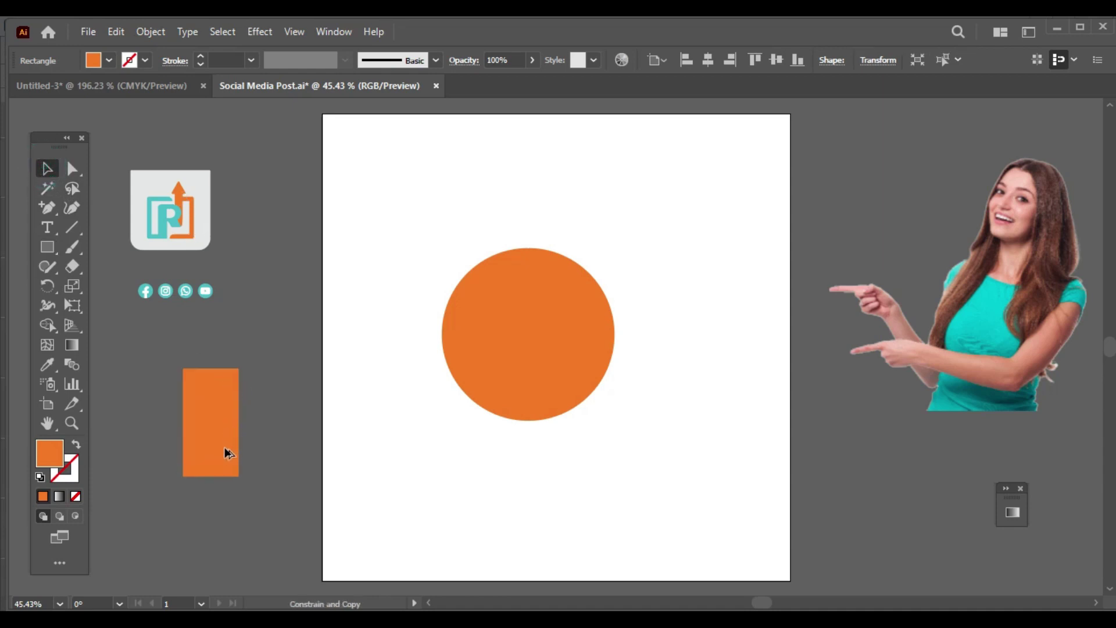
{"action": "left_click", "coordinate": [47, 365]}
{"action": "left_click", "coordinate": [154, 206]}
{"action": "left_click", "coordinate": [47, 168]}
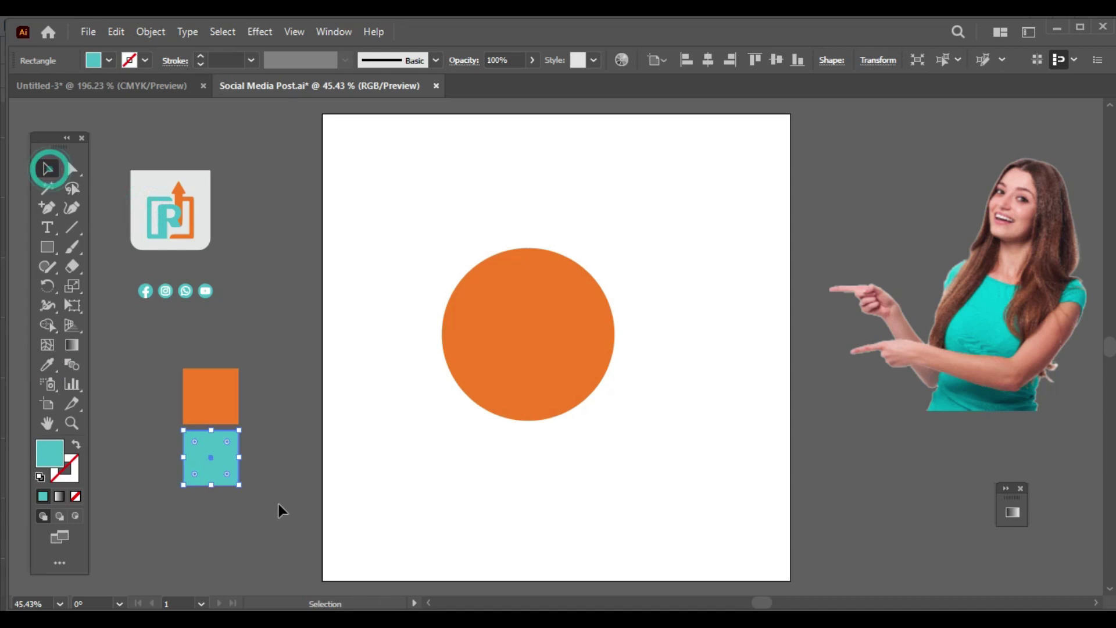
Add a black square below the teal one and shift the orange circle up-left.
{"action": "left_click_drag", "start_coordinate": [213, 457], "coordinate": [221, 524], "text": "alt"}
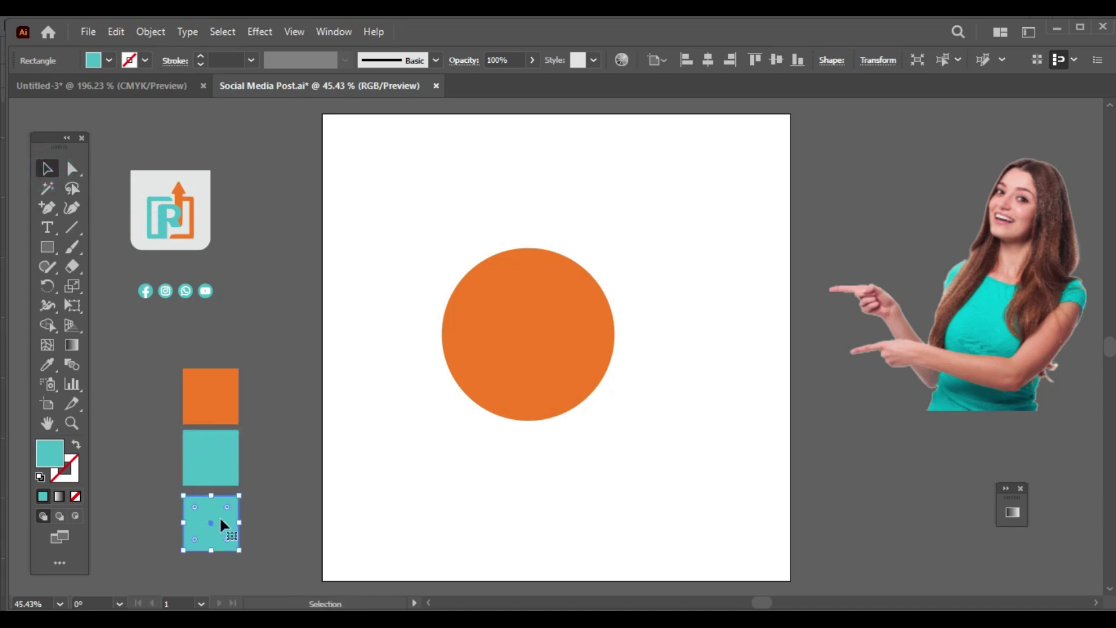
{"action": "left_click", "coordinate": [108, 60]}
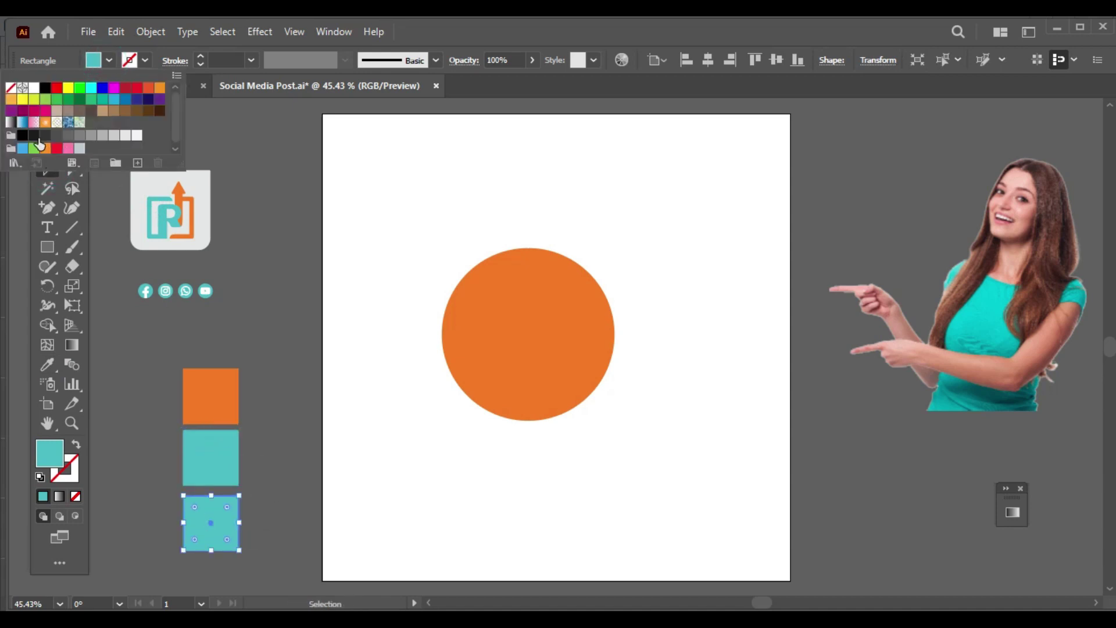
{"action": "left_click", "coordinate": [46, 135]}
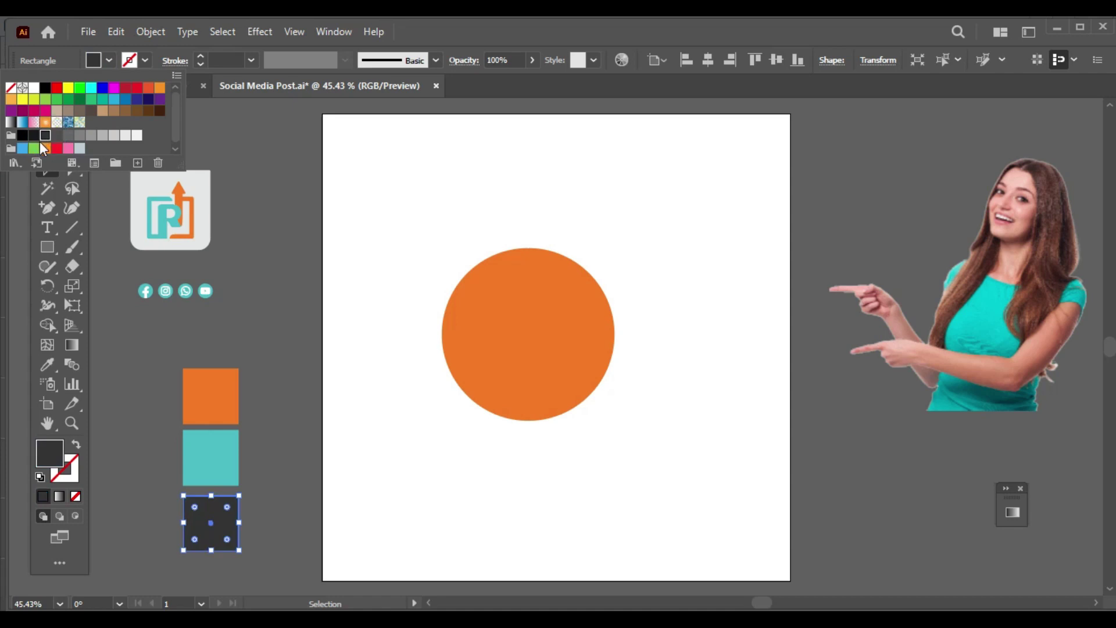
{"action": "left_click", "coordinate": [34, 135]}
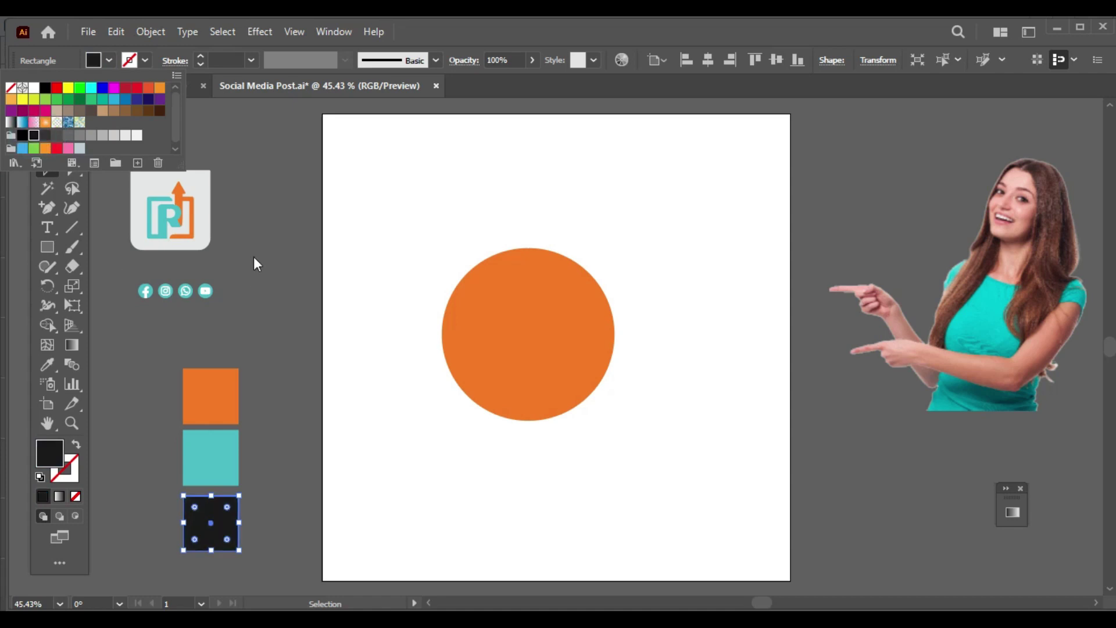
{"action": "left_click", "coordinate": [234, 279]}
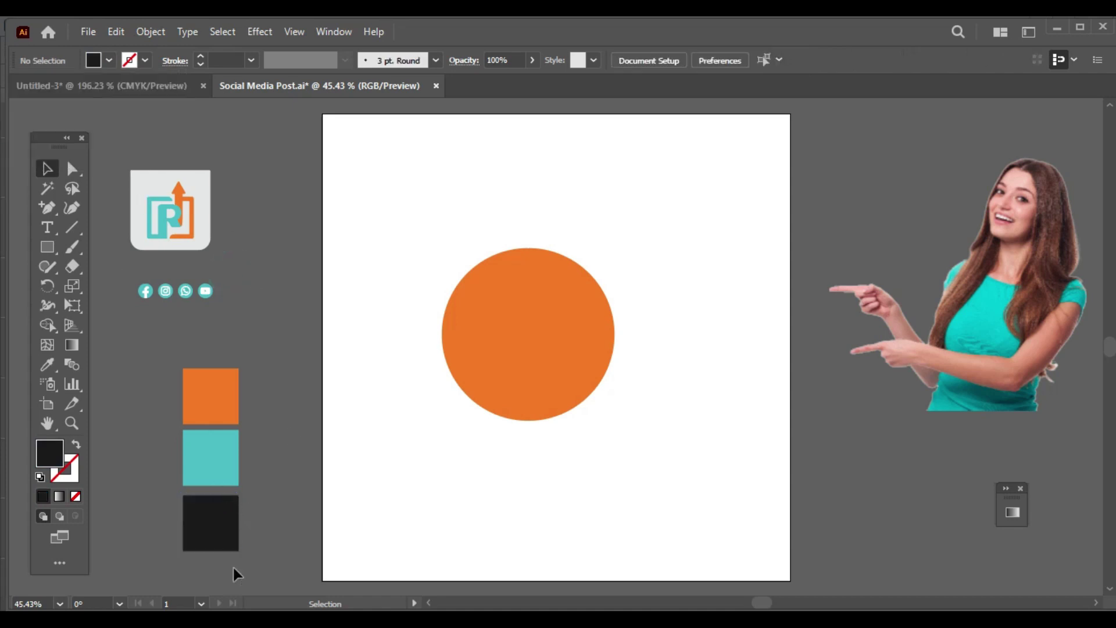
{"action": "left_click", "coordinate": [232, 542]}
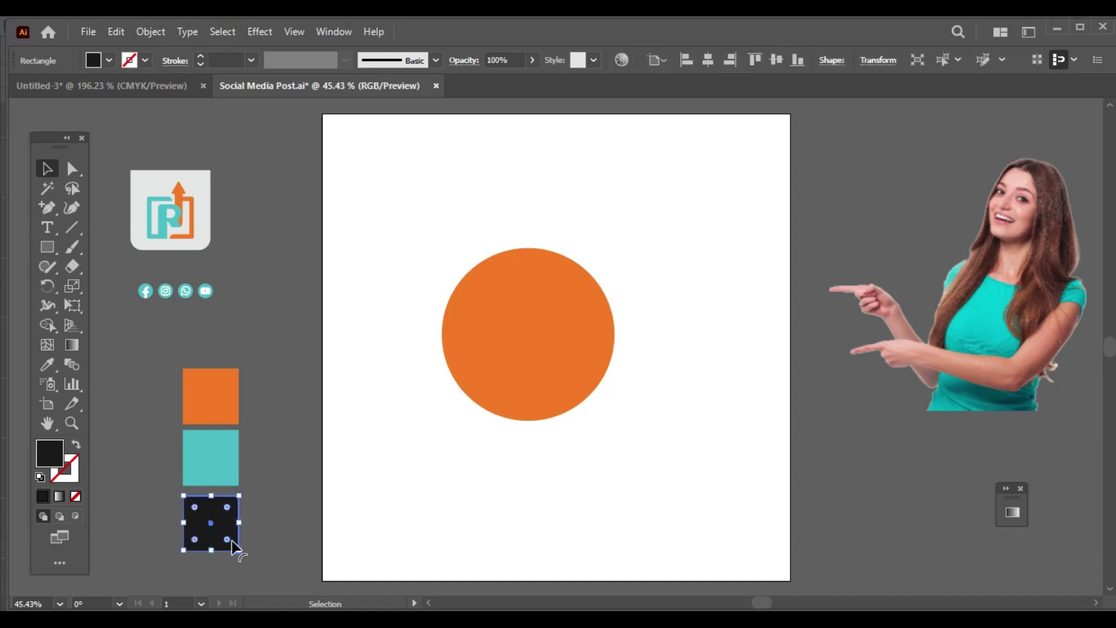
{"action": "left_click", "coordinate": [294, 481]}
{"action": "left_click_drag", "start_coordinate": [505, 356], "coordinate": [449, 307]}
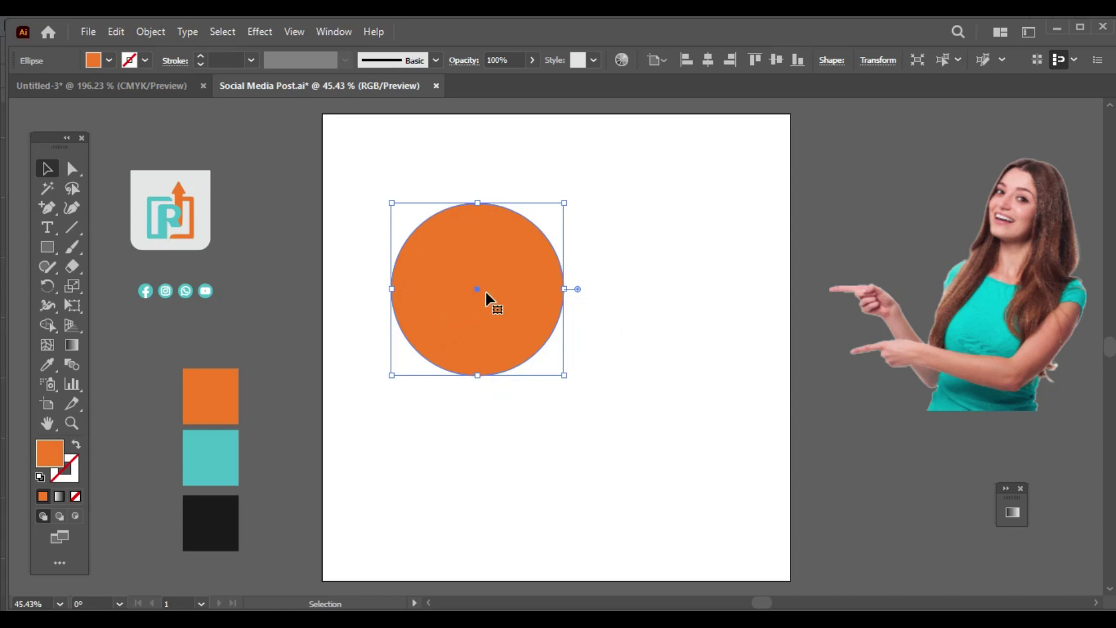
Drag the circle's bottom anchor upward and adjust its handles to dent the shape.
{"action": "left_click_drag", "start_coordinate": [471, 293], "coordinate": [456, 287]}
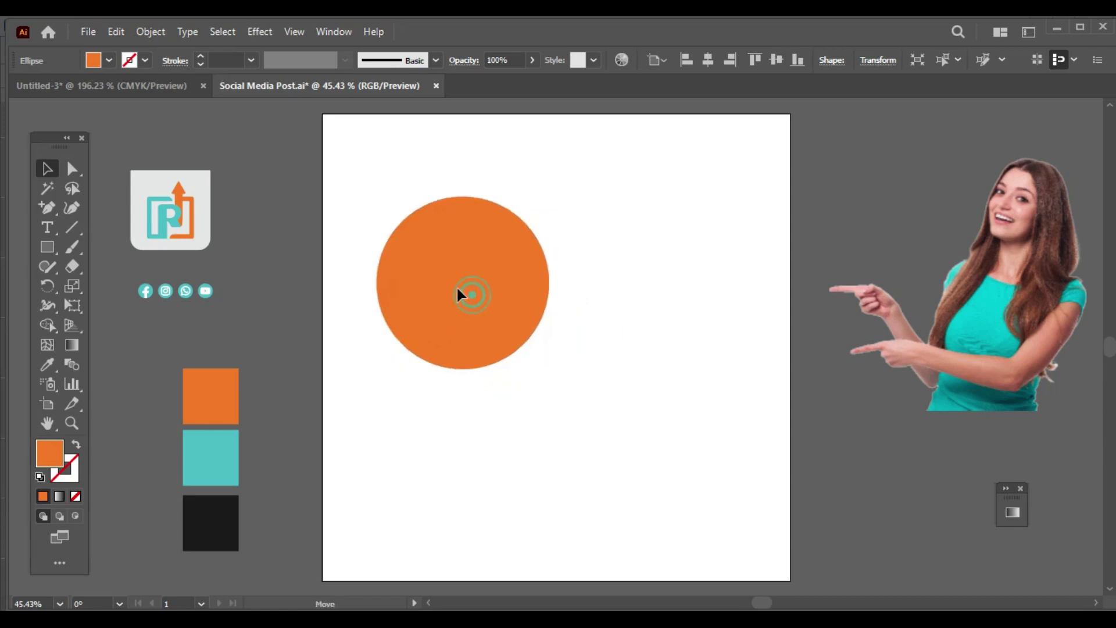
{"action": "left_click", "coordinate": [72, 169]}
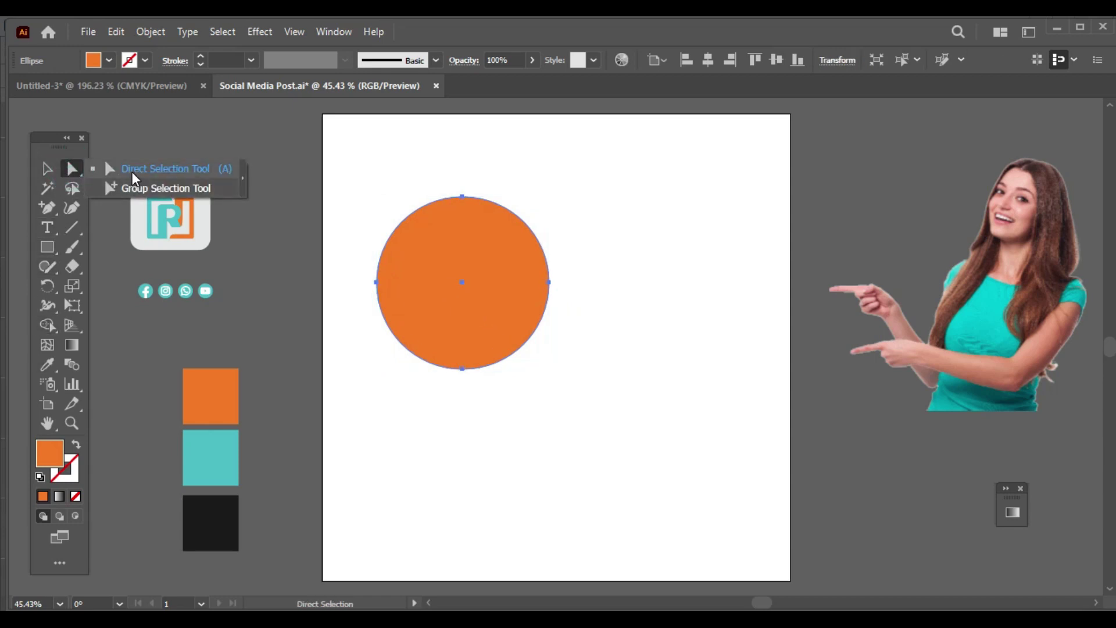
{"action": "left_click", "coordinate": [126, 167]}
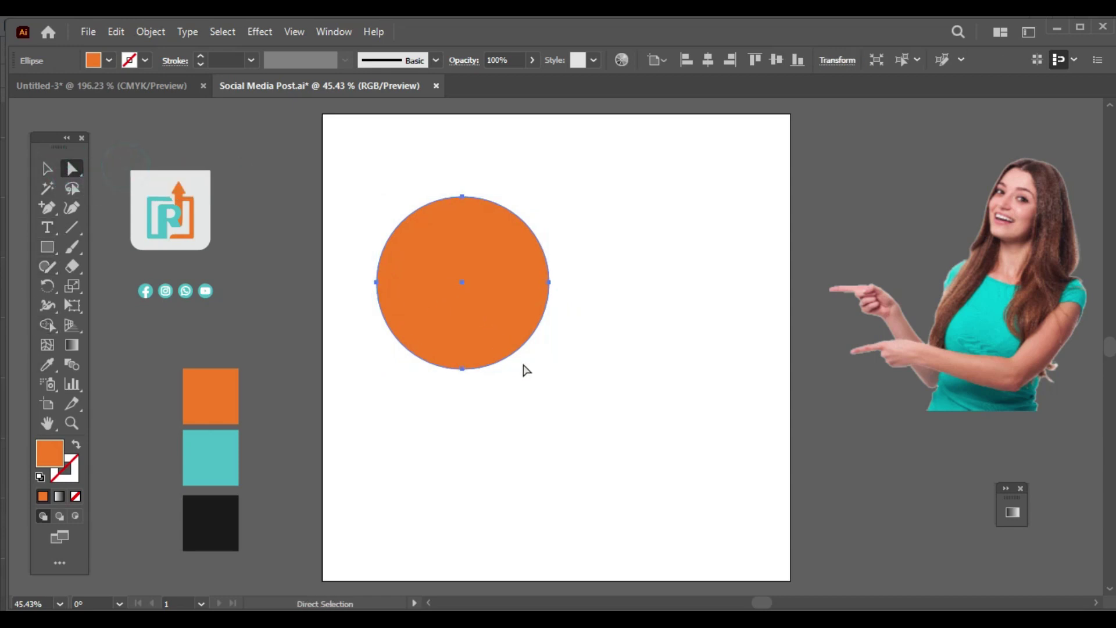
{"action": "left_click", "coordinate": [462, 370]}
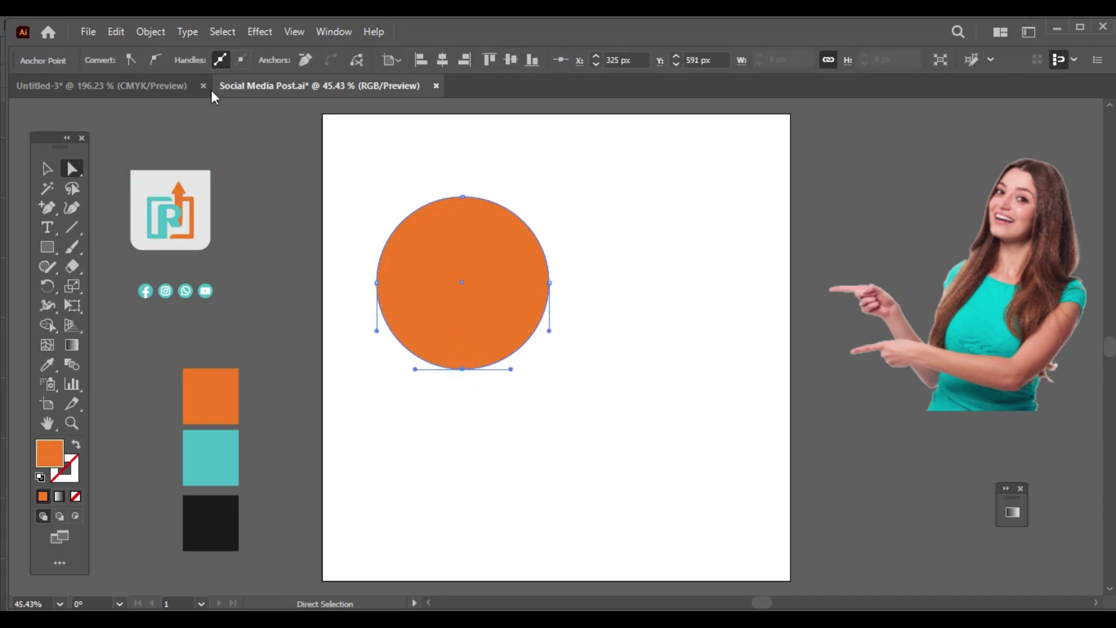
{"action": "left_click", "coordinate": [156, 59]}
{"action": "mouse_move", "coordinate": [461, 370]}
{"action": "left_mouse_down"}
{"action": "mouse_move", "coordinate": [457, 314]}
{"action": "mouse_move", "coordinate": [458, 342]}
{"action": "mouse_move", "coordinate": [510, 336]}
{"action": "mouse_move", "coordinate": [504, 288]}
{"action": "left_mouse_up"}
{"action": "left_click", "coordinate": [463, 346]}
{"action": "left_click_drag", "start_coordinate": [463, 348], "coordinate": [463, 353]}
{"action": "left_click_drag", "start_coordinate": [503, 287], "coordinate": [500, 279]}
Move the orange blob further toward the artboard's top-left.
{"action": "left_click", "coordinate": [47, 169]}
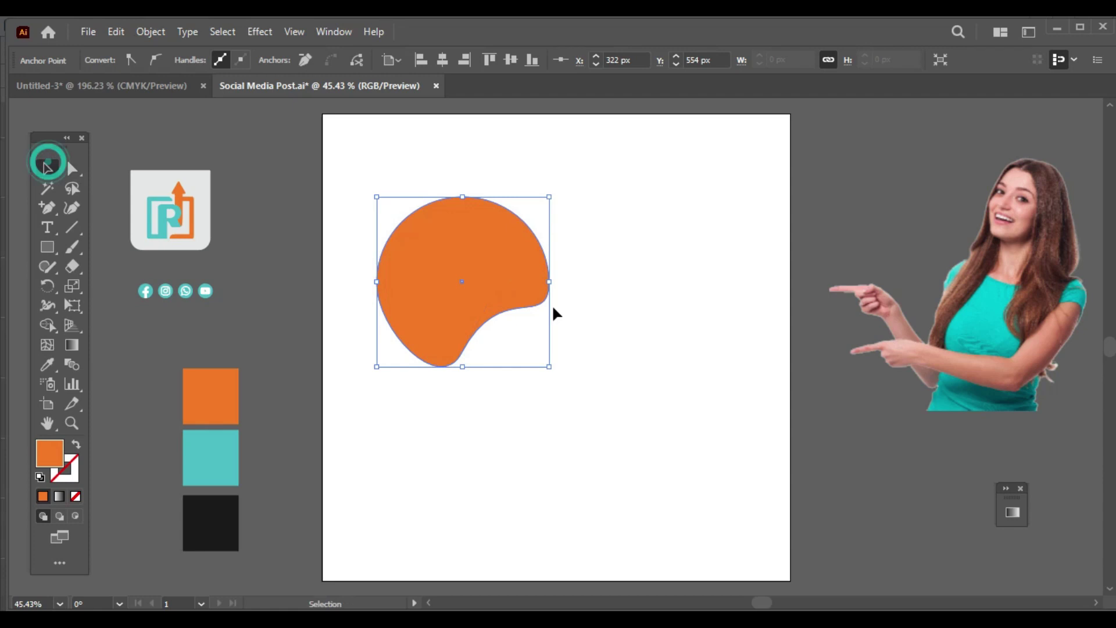
{"action": "left_click", "coordinate": [577, 394]}
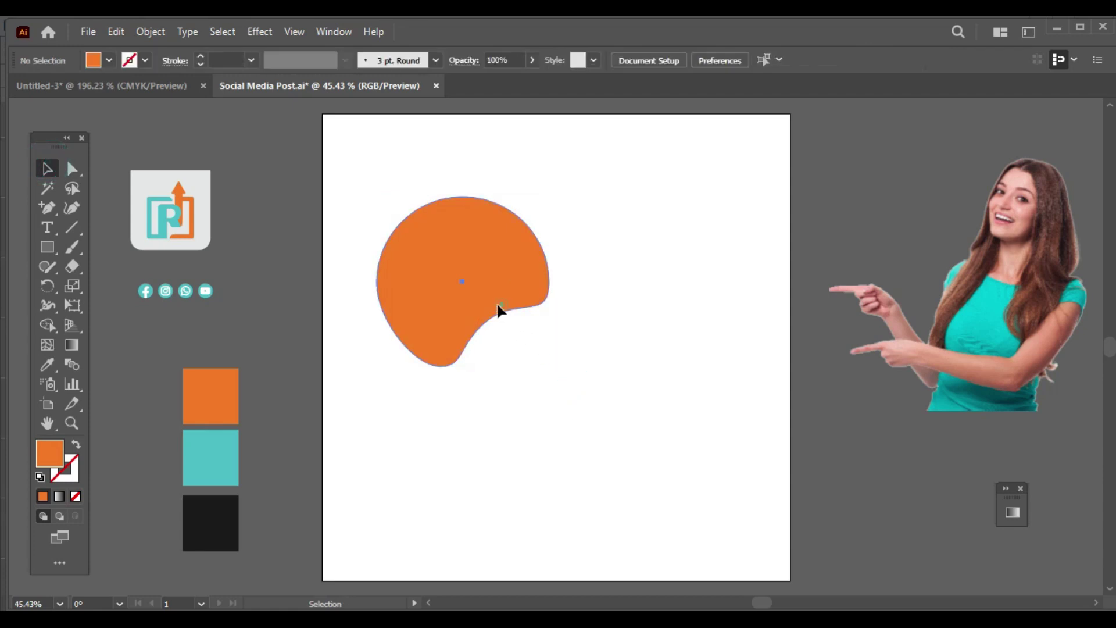
{"action": "left_click_drag", "start_coordinate": [499, 309], "coordinate": [489, 303]}
{"action": "left_click", "coordinate": [588, 348]}
{"action": "left_click_drag", "start_coordinate": [409, 256], "coordinate": [405, 249]}
{"action": "left_click", "coordinate": [114, 369]}
{"action": "left_click", "coordinate": [43, 249]}
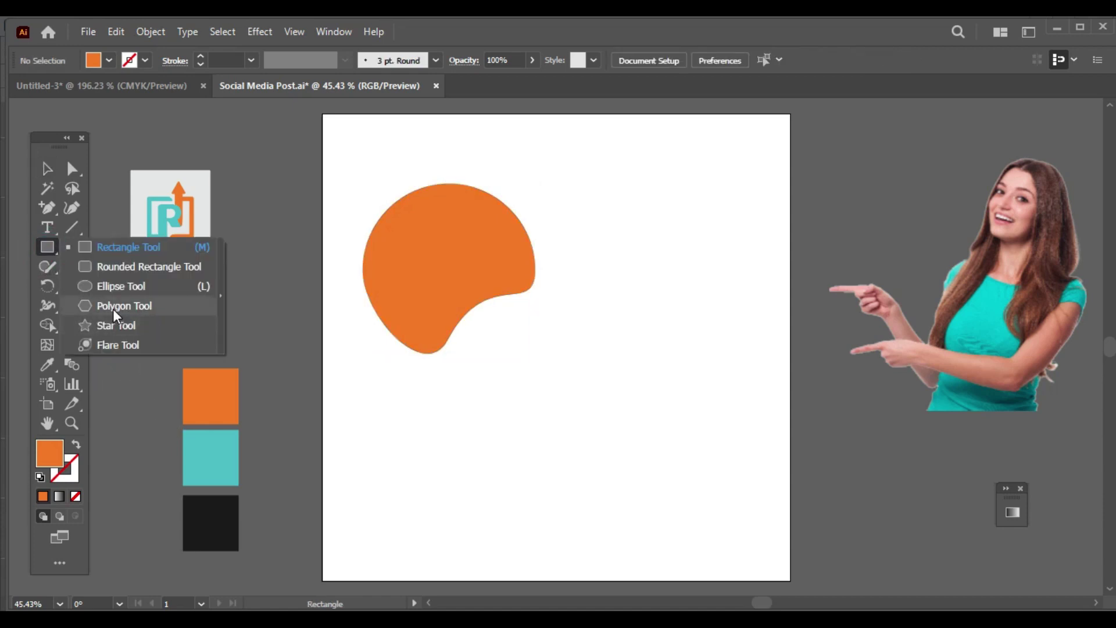
Draw a three-sided polygon triangle, enlarge it and round its corners.
{"action": "left_click", "coordinate": [105, 305]}
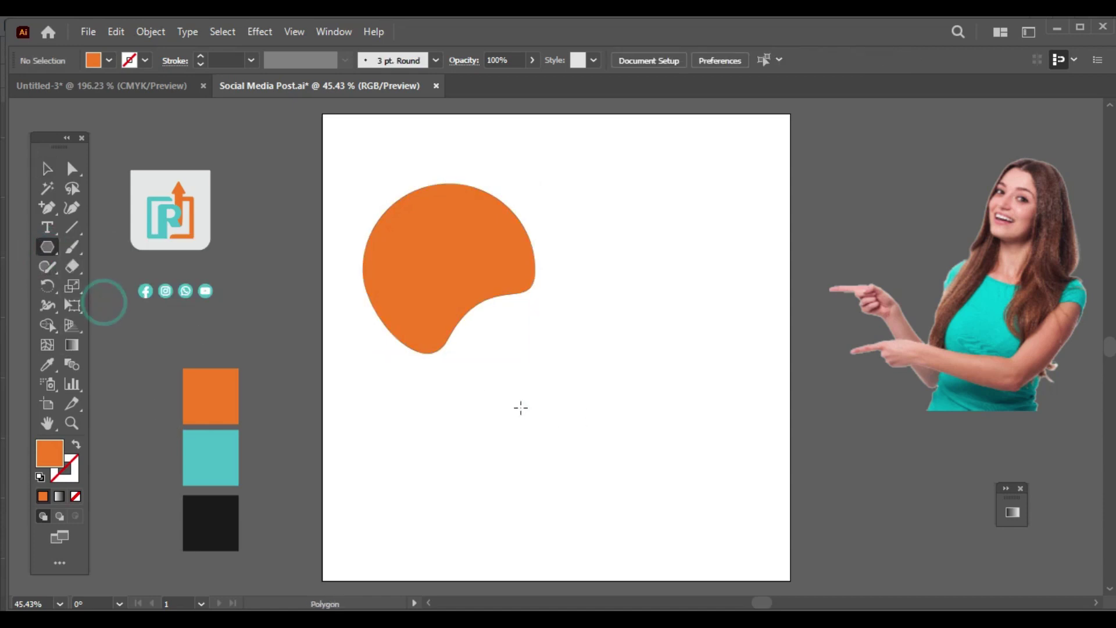
{"action": "left_click", "coordinate": [521, 408]}
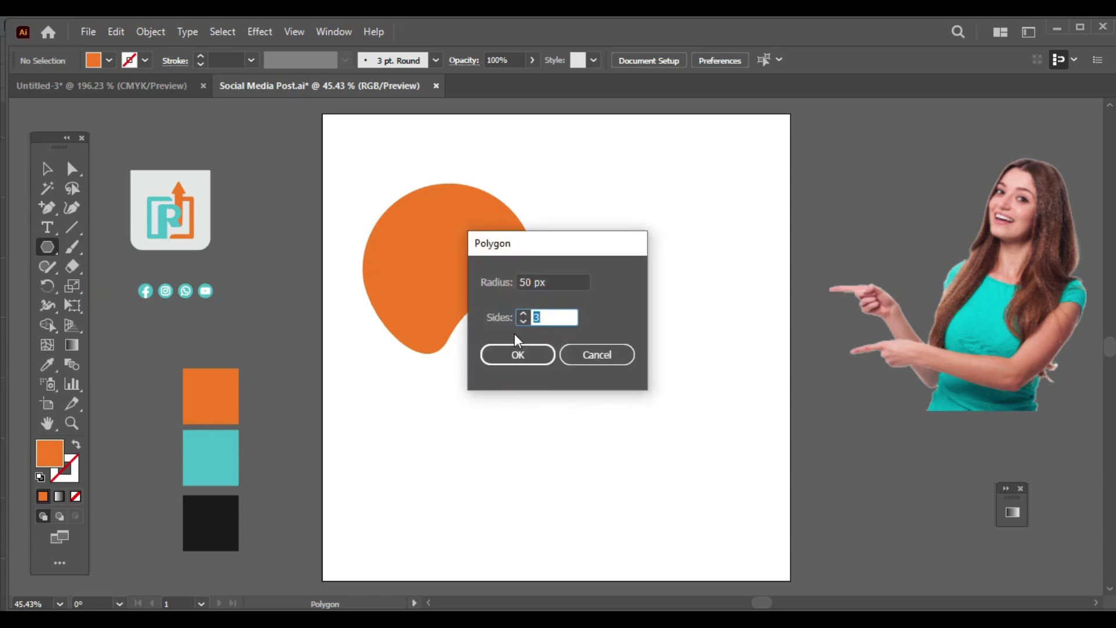
{"action": "left_click", "coordinate": [517, 355]}
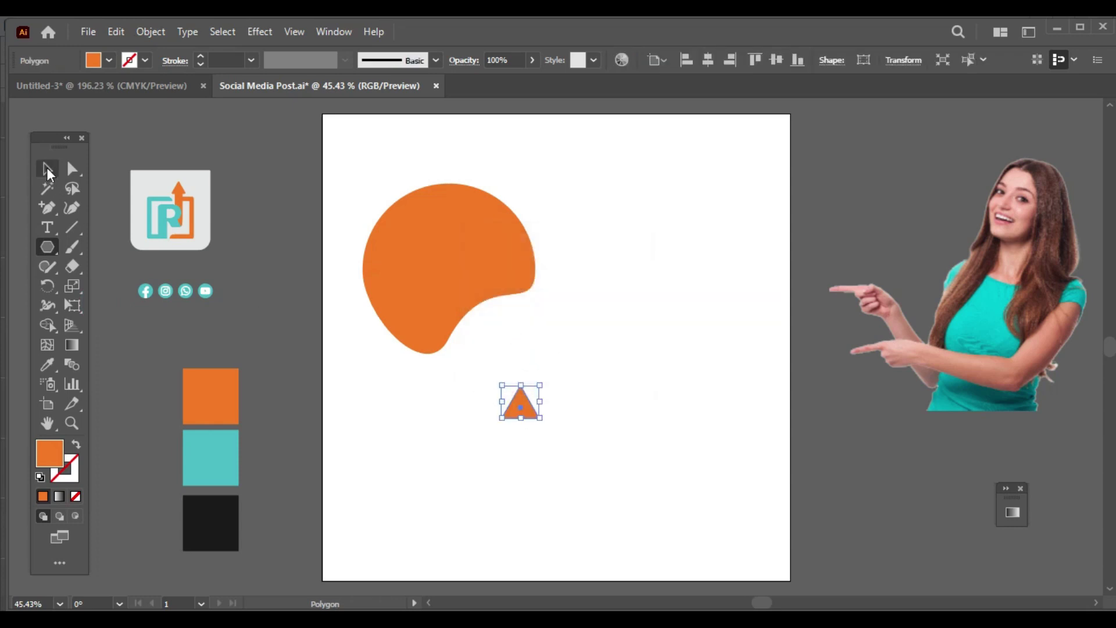
{"action": "left_click", "coordinate": [48, 169]}
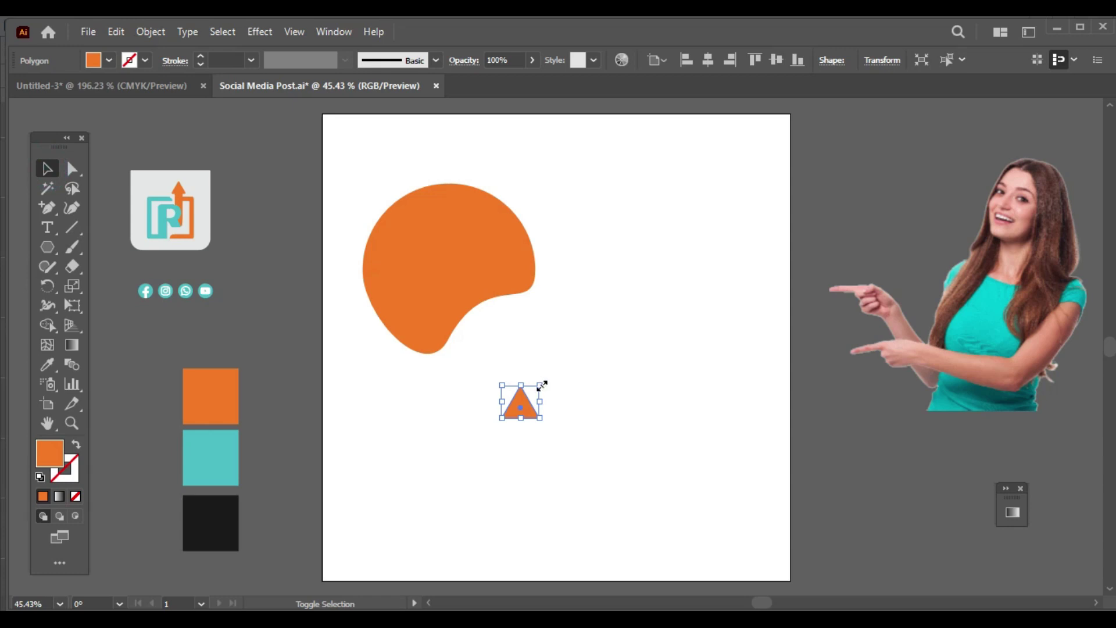
{"action": "left_click_drag", "start_coordinate": [542, 385], "coordinate": [632, 304]}
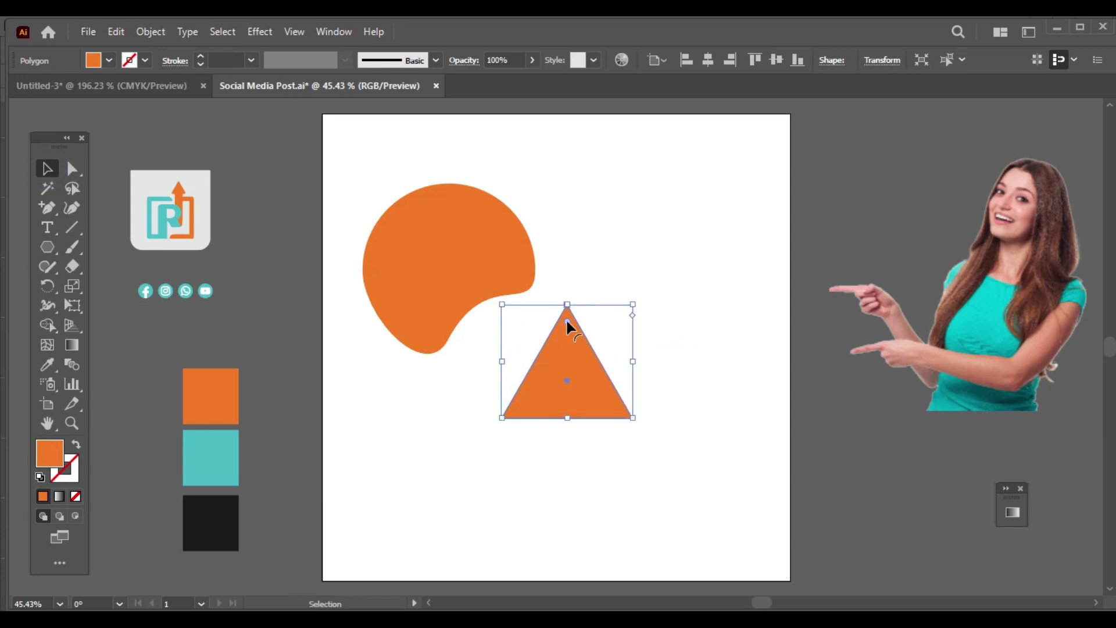
{"action": "left_click_drag", "start_coordinate": [567, 322], "coordinate": [567, 322]}
Colour the triangle teal, move it onto the orange blob and send it backward.
{"action": "left_click", "coordinate": [47, 365]}
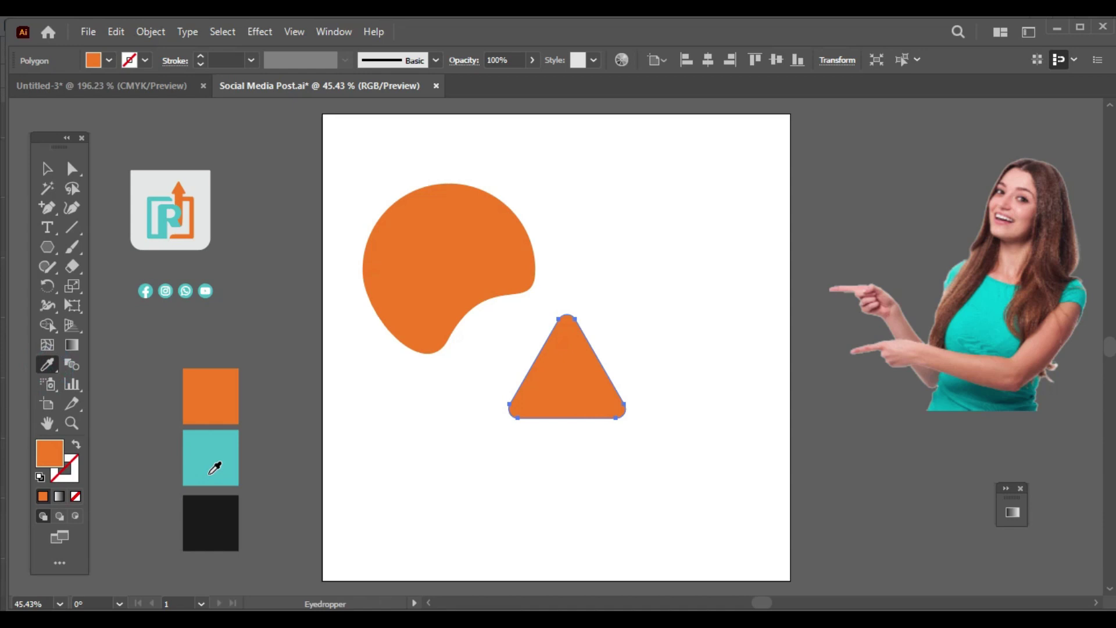
{"action": "left_click", "coordinate": [219, 457]}
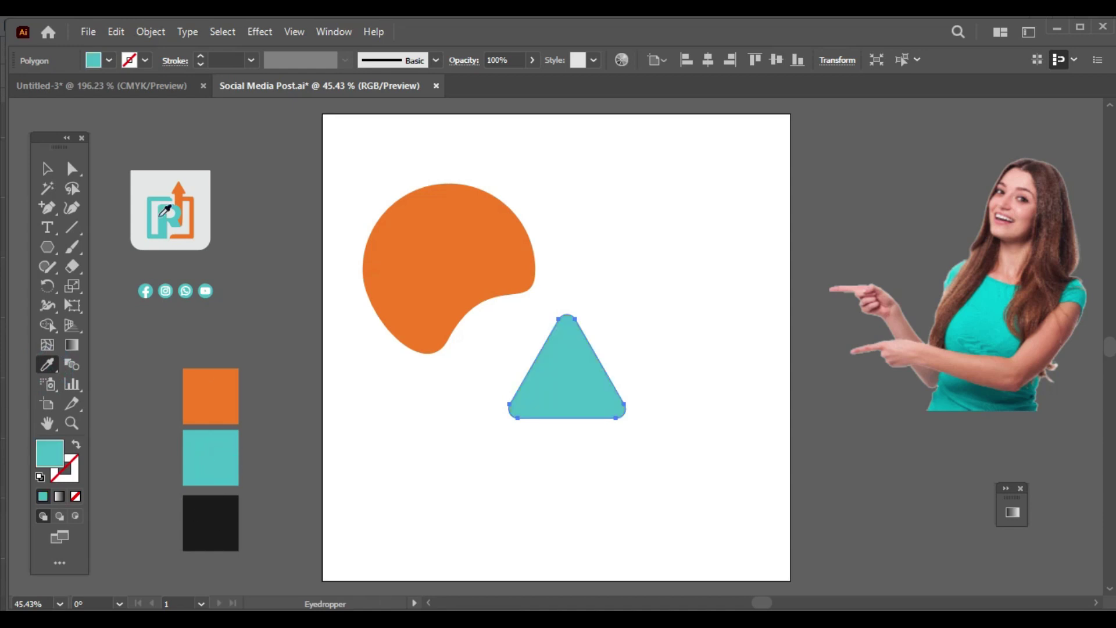
{"action": "left_click", "coordinate": [45, 171]}
{"action": "left_click", "coordinate": [424, 456]}
{"action": "mouse_move", "coordinate": [549, 400]}
{"action": "left_mouse_down"}
{"action": "mouse_move", "coordinate": [459, 381]}
{"action": "mouse_move", "coordinate": [488, 349]}
{"action": "mouse_move", "coordinate": [486, 332]}
{"action": "left_mouse_up"}
{"action": "key", "text": "ctrl+["}
Select the blob and triangle together, enlarge them and nudge them into place.
{"action": "left_click", "coordinate": [625, 432]}
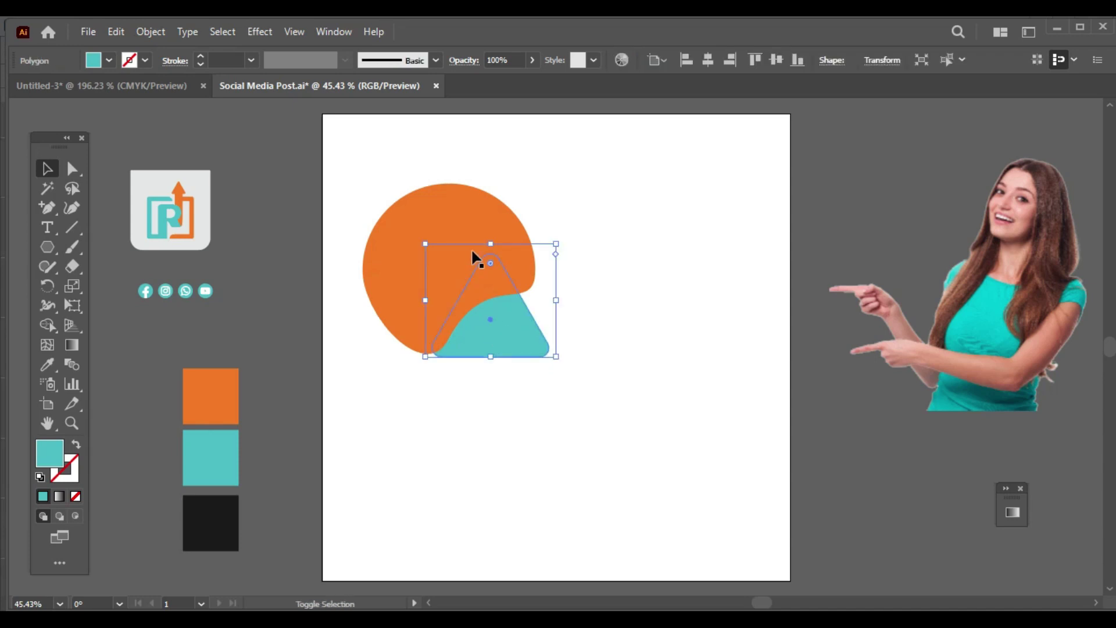
{"action": "left_click", "coordinate": [434, 248], "text": "shift"}
{"action": "left_click_drag", "start_coordinate": [551, 359], "coordinate": [564, 379]}
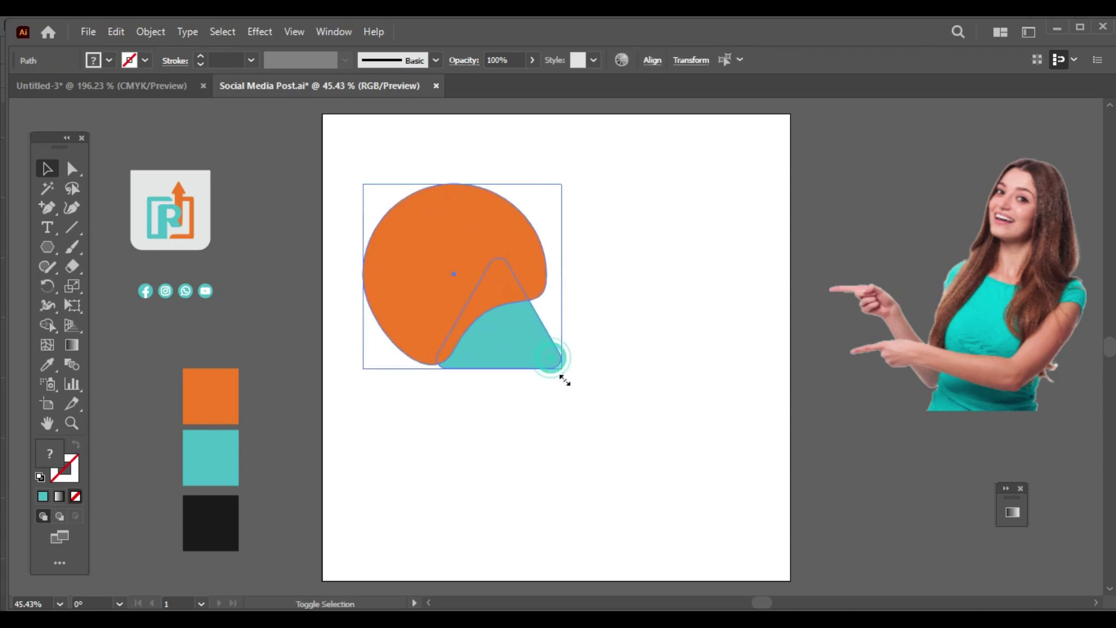
{"action": "left_click_drag", "start_coordinate": [511, 328], "coordinate": [466, 300]}
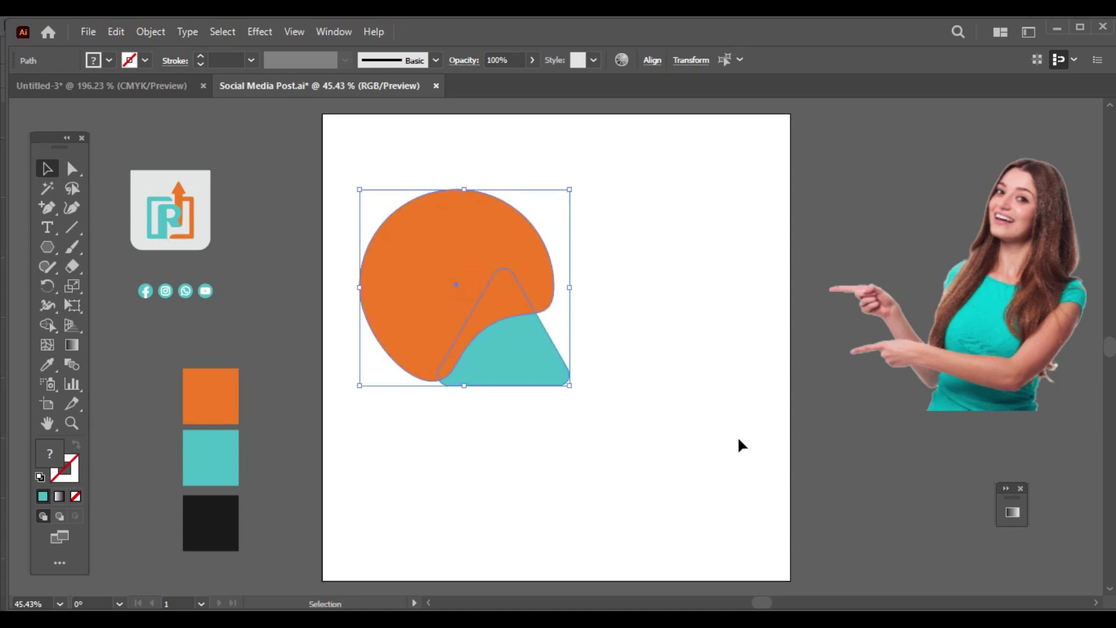
{"action": "left_click", "coordinate": [829, 480]}
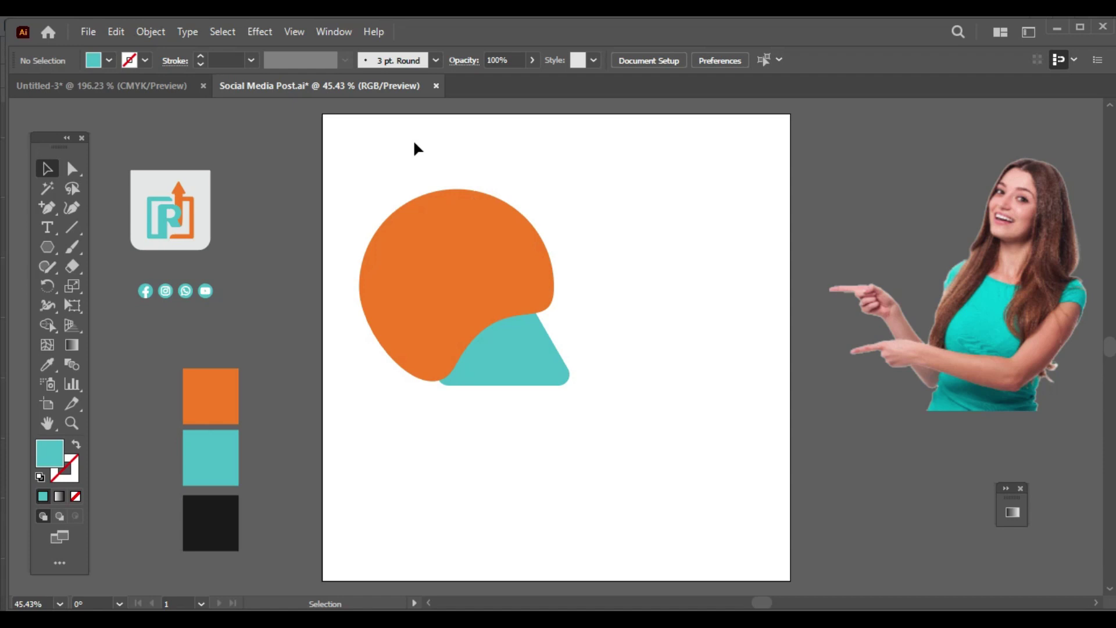
Check the artboard's height with the Artboard tool.
{"action": "left_click", "coordinate": [47, 404]}
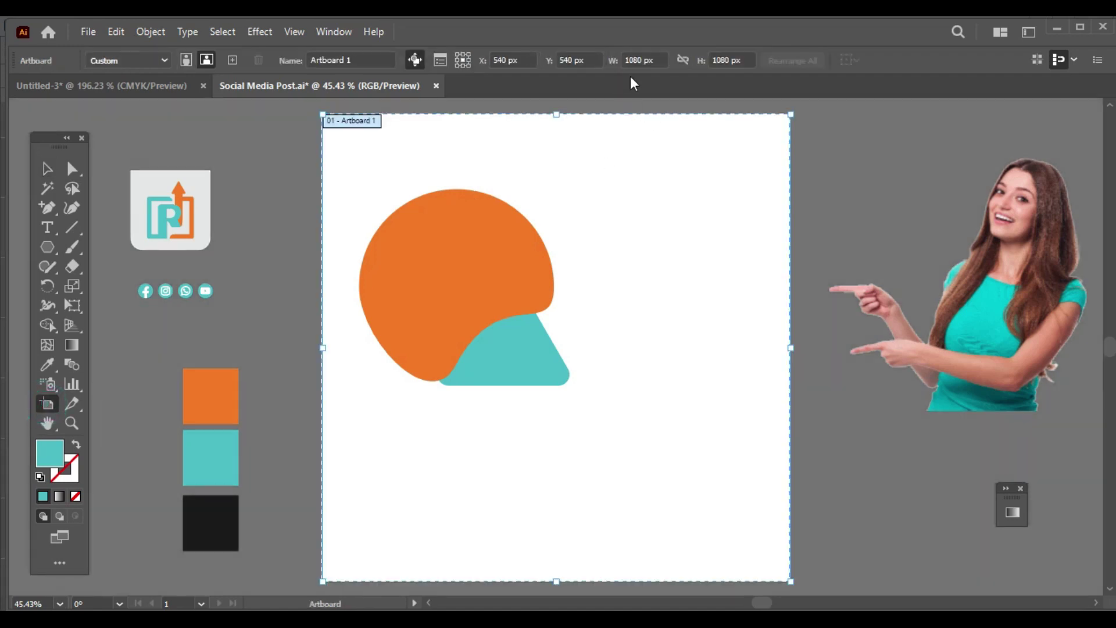
{"action": "left_click", "coordinate": [732, 60]}
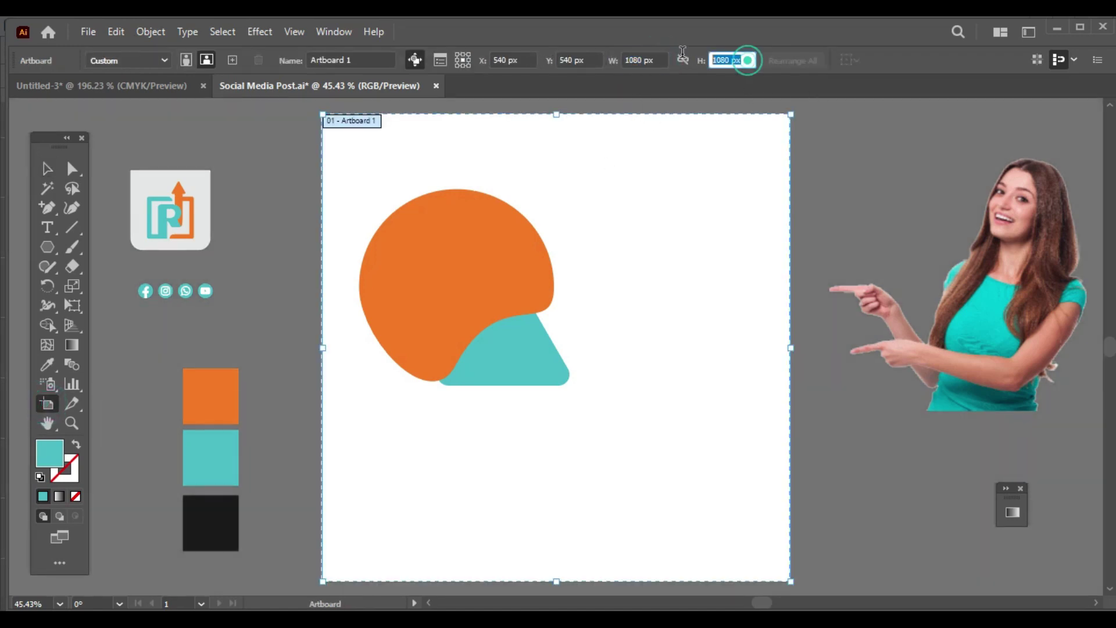
{"action": "left_click", "coordinate": [47, 168]}
Create a 1080 × 1080 px rectangle with the Rectangle tool.
{"action": "left_click", "coordinate": [49, 245]}
{"action": "left_click", "coordinate": [116, 247]}
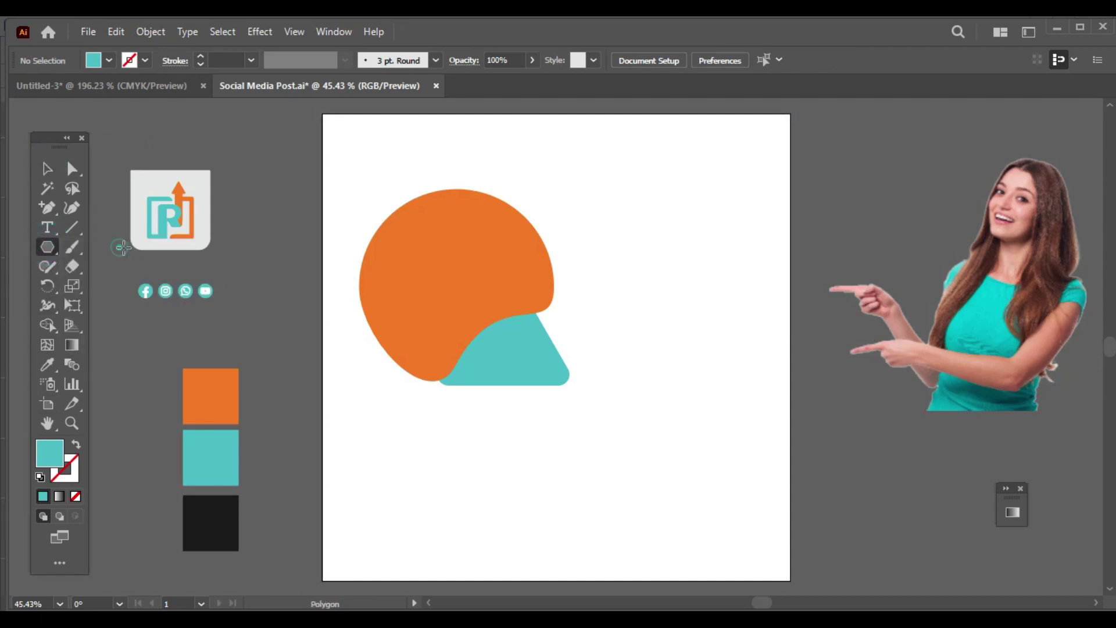
{"action": "left_click", "coordinate": [637, 314]}
{"action": "type", "text": "1080"}
{"action": "key", "text": "Tab"}
{"action": "type", "text": "108"}
{"action": "left_click", "coordinate": [518, 349]}
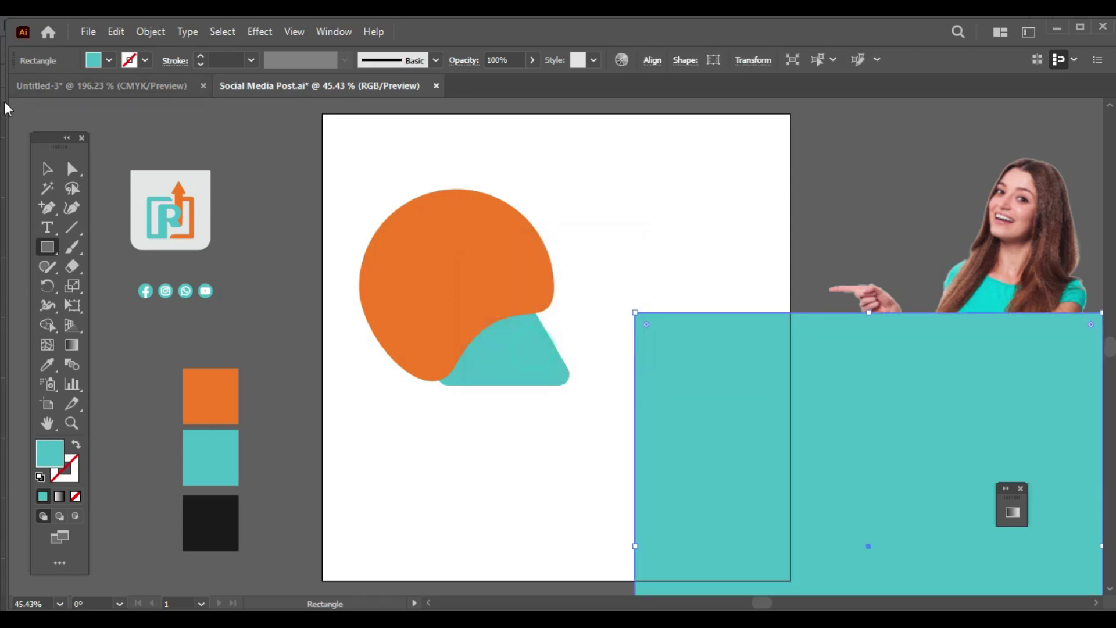
Remove the rectangle's fill and centre it horizontally and vertically on the artboard.
{"action": "left_click", "coordinate": [47, 168]}
{"action": "left_click", "coordinate": [76, 496]}
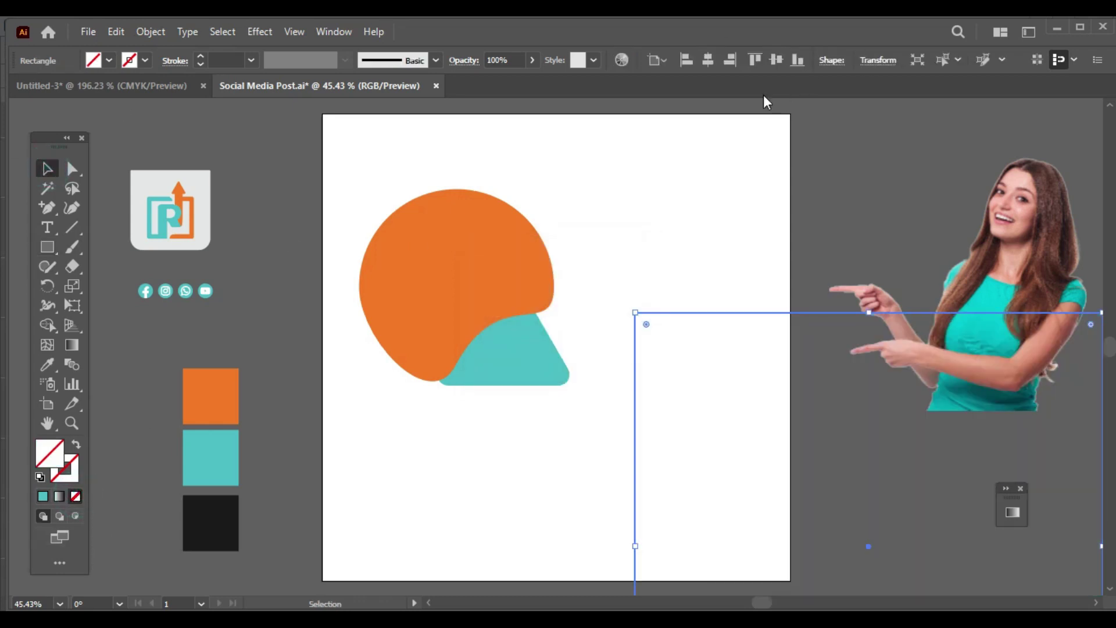
{"action": "left_click", "coordinate": [709, 61]}
{"action": "left_click", "coordinate": [777, 60]}
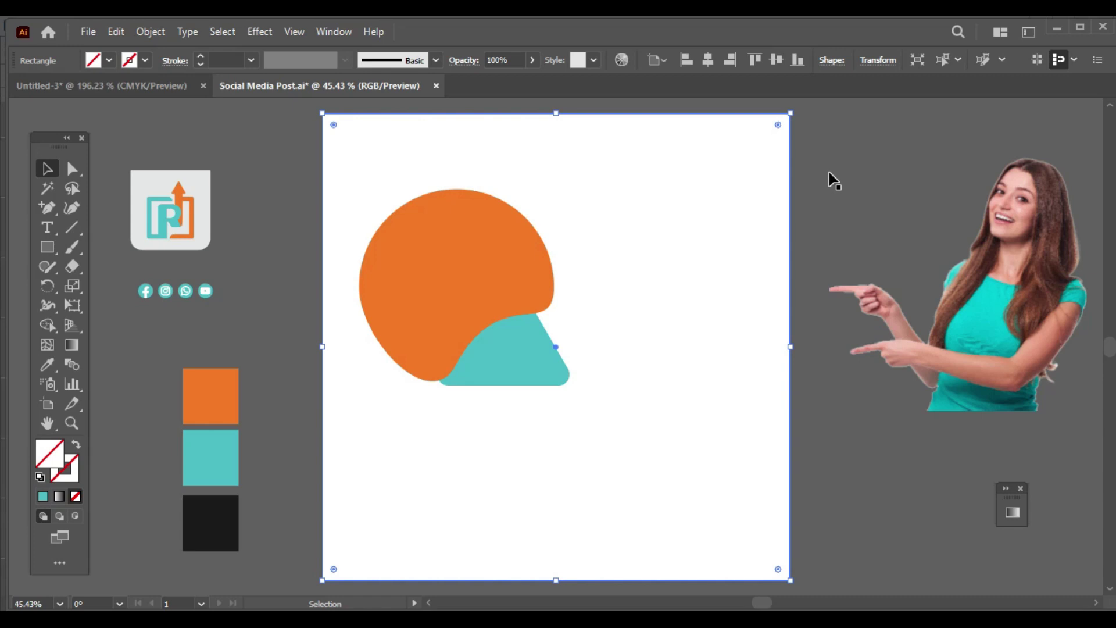
Move the frame rectangle by 0 px horizontally and vertically so it stays centred.
{"action": "key", "text": "ctrl"}
{"action": "key", "text": "Return"}
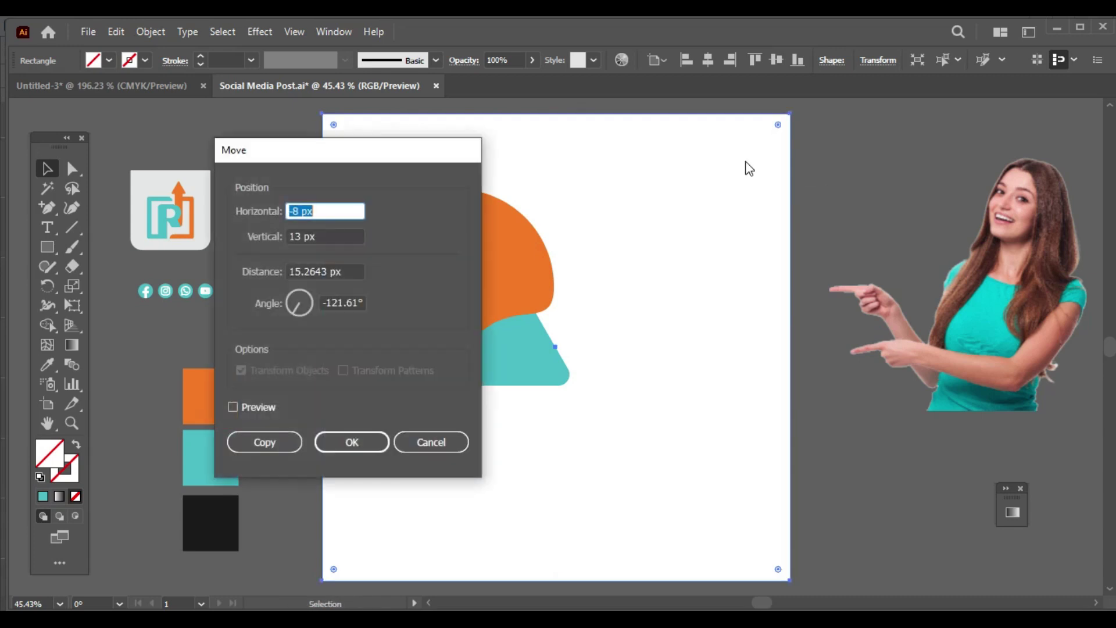
{"action": "type", "text": "0"}
{"action": "key", "text": "Tab"}
{"action": "type", "text": "0"}
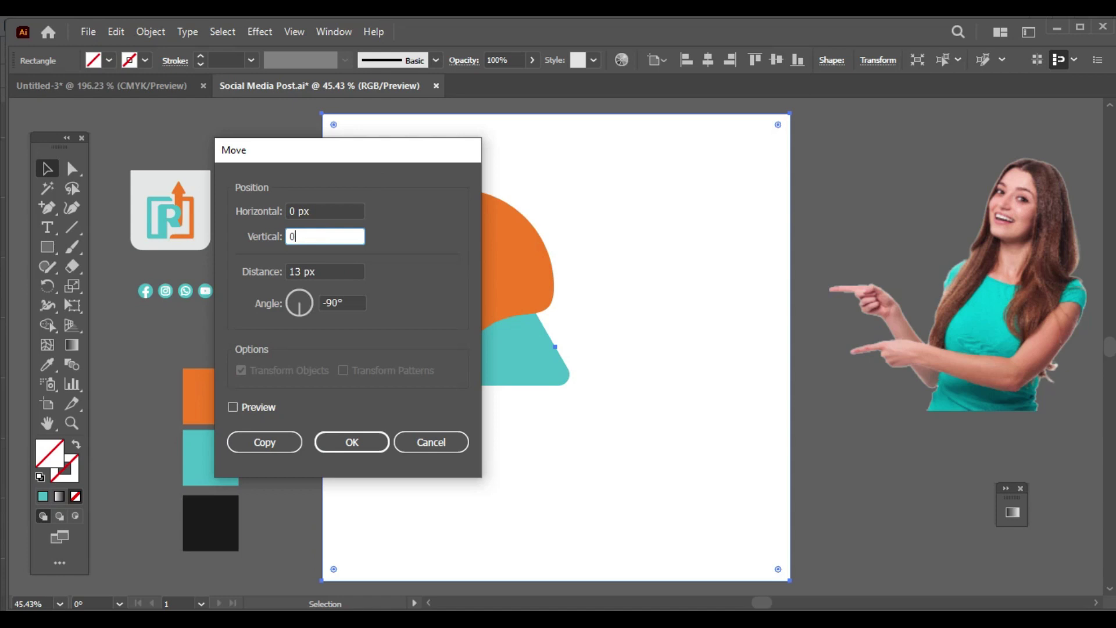
{"action": "left_click", "coordinate": [353, 441]}
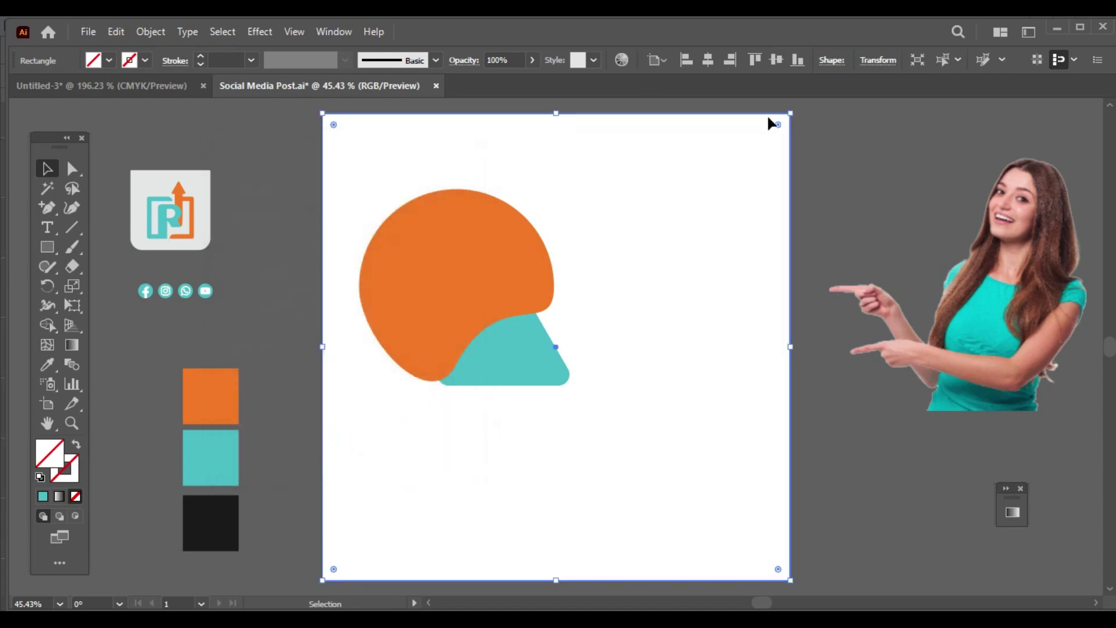
Unlink proportions and resize the rectangle to 980 × 980 px.
{"action": "left_click", "coordinate": [874, 62]}
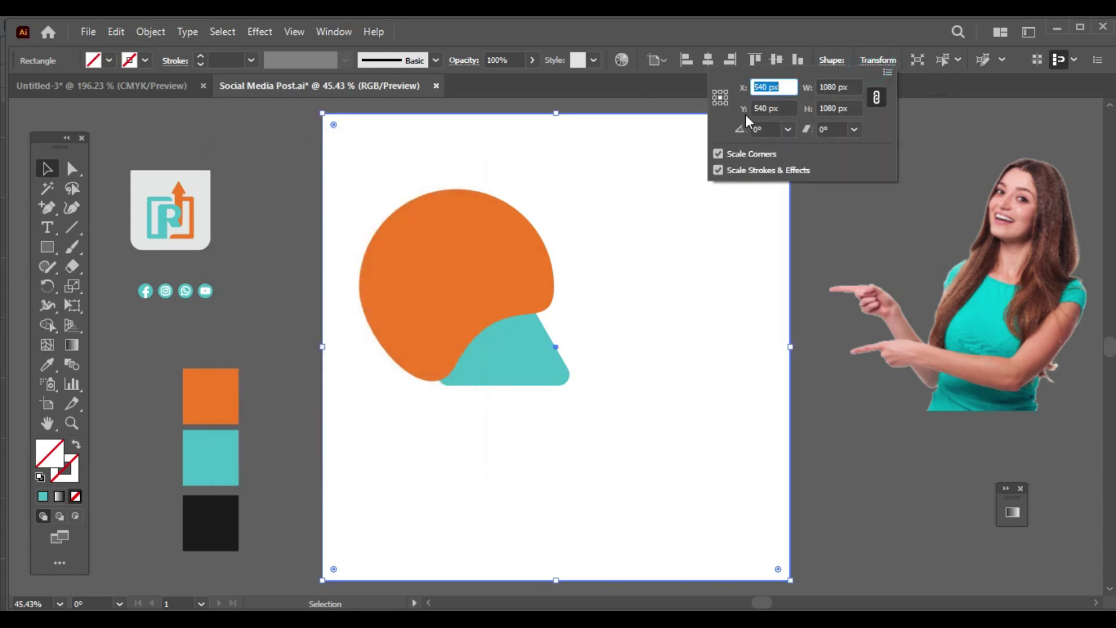
{"action": "left_click", "coordinate": [876, 97]}
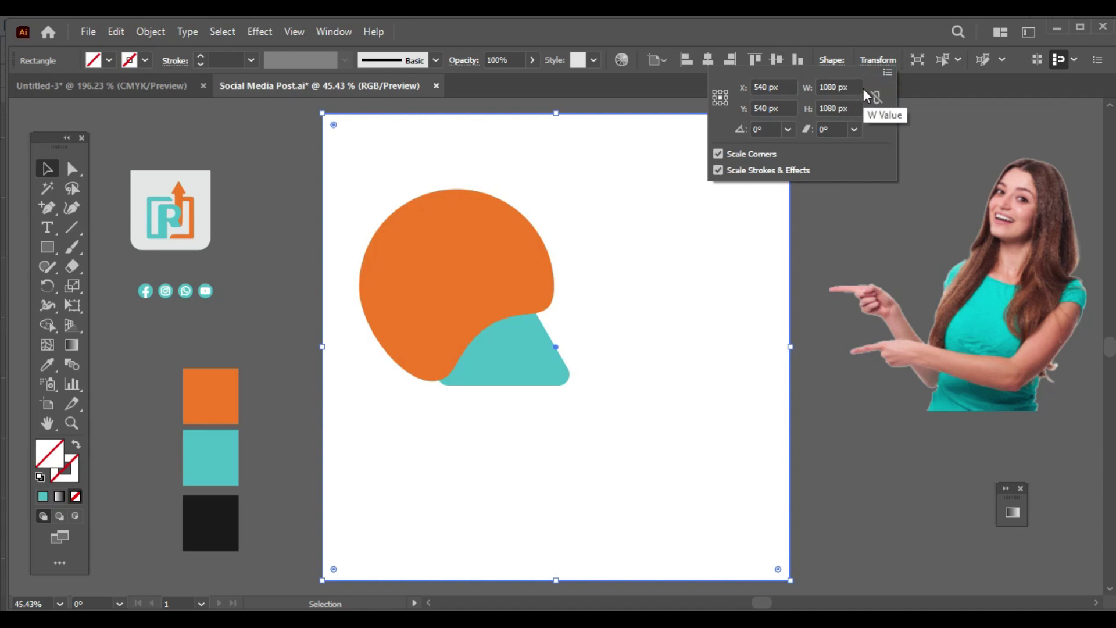
{"action": "left_click", "coordinate": [863, 92]}
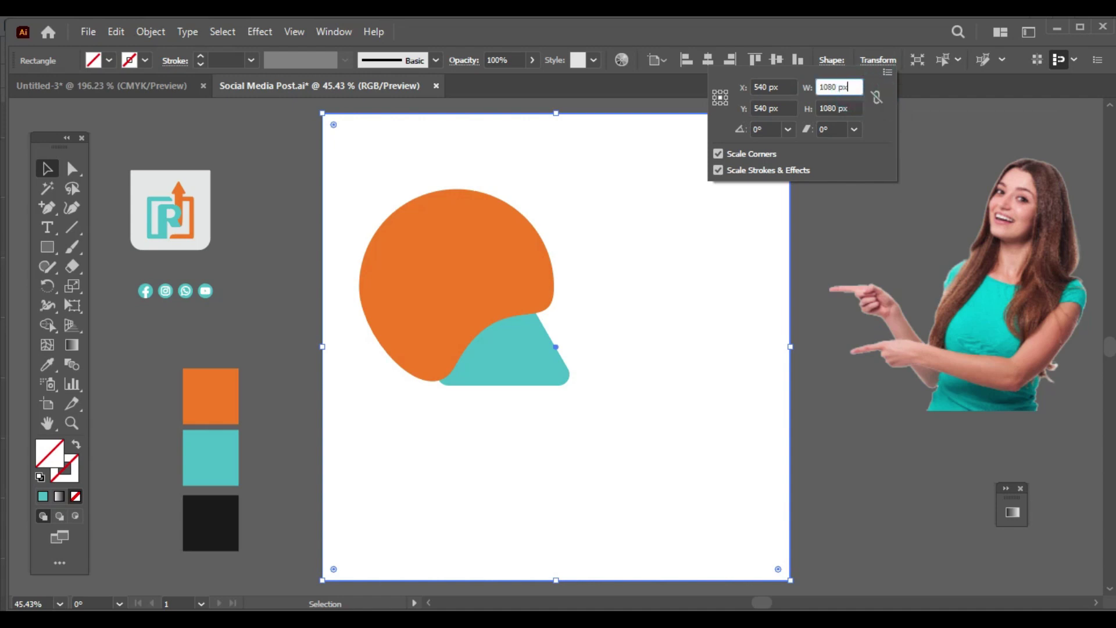
{"action": "type", "text": "-60"}
{"action": "key", "text": "Tab"}
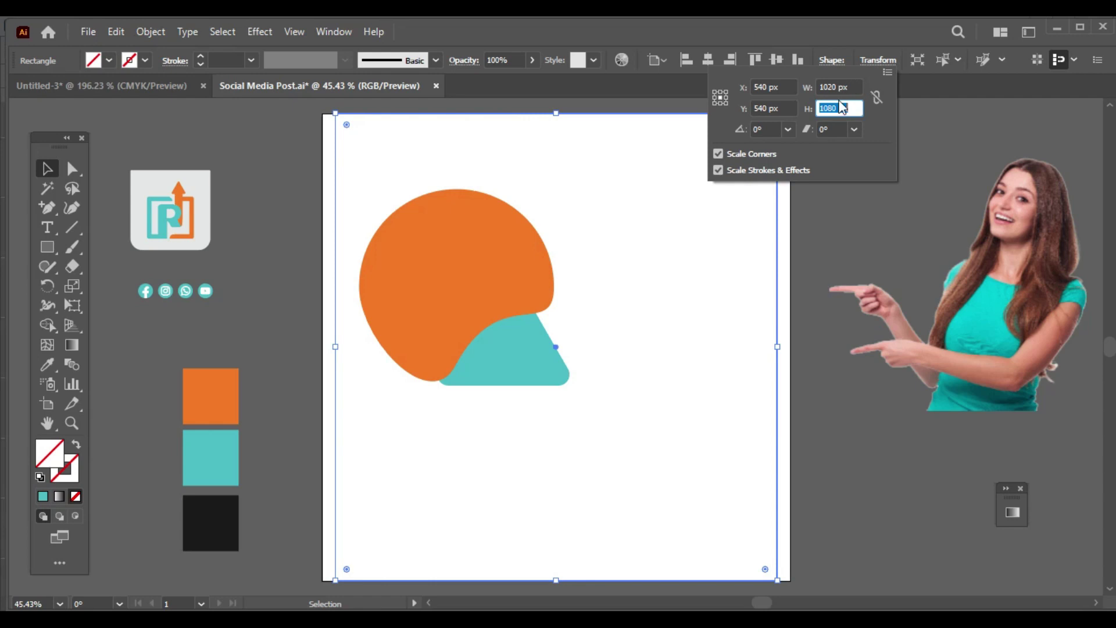
{"action": "left_click", "coordinate": [850, 84]}
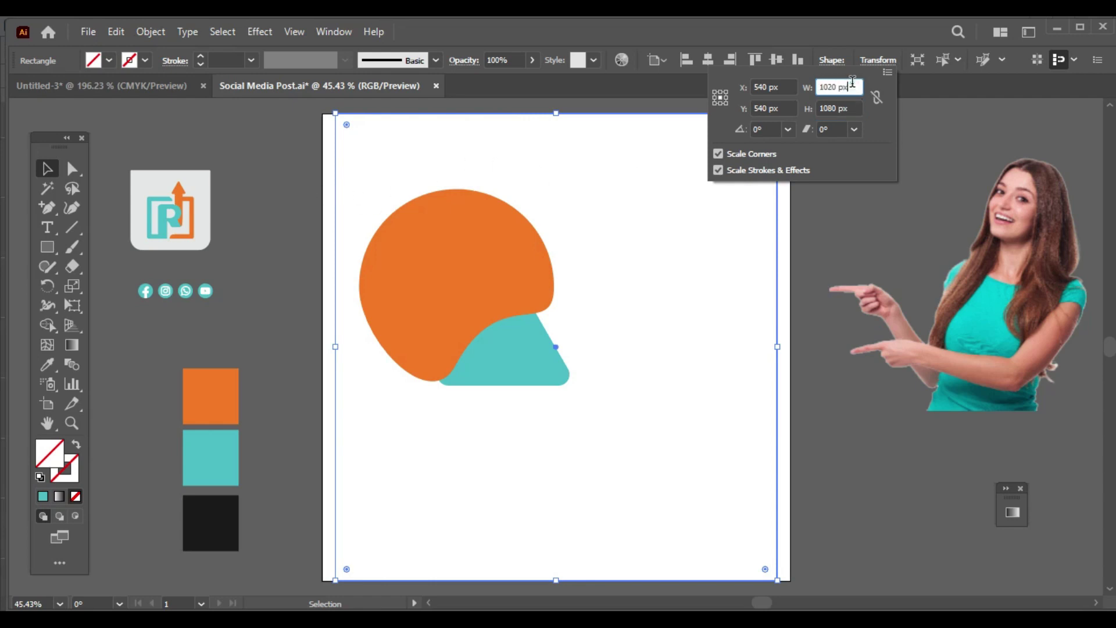
{"action": "type", "text": "-60"}
{"action": "key", "text": "Tab"}
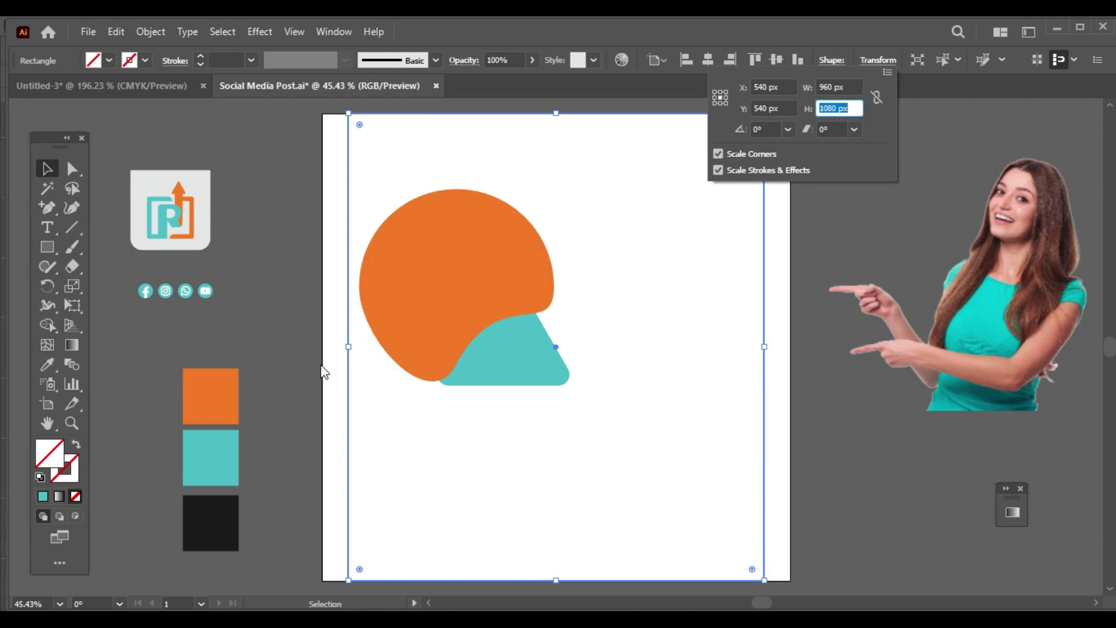
{"action": "left_click", "coordinate": [848, 86]}
{"action": "type", "text": "1080-100"}
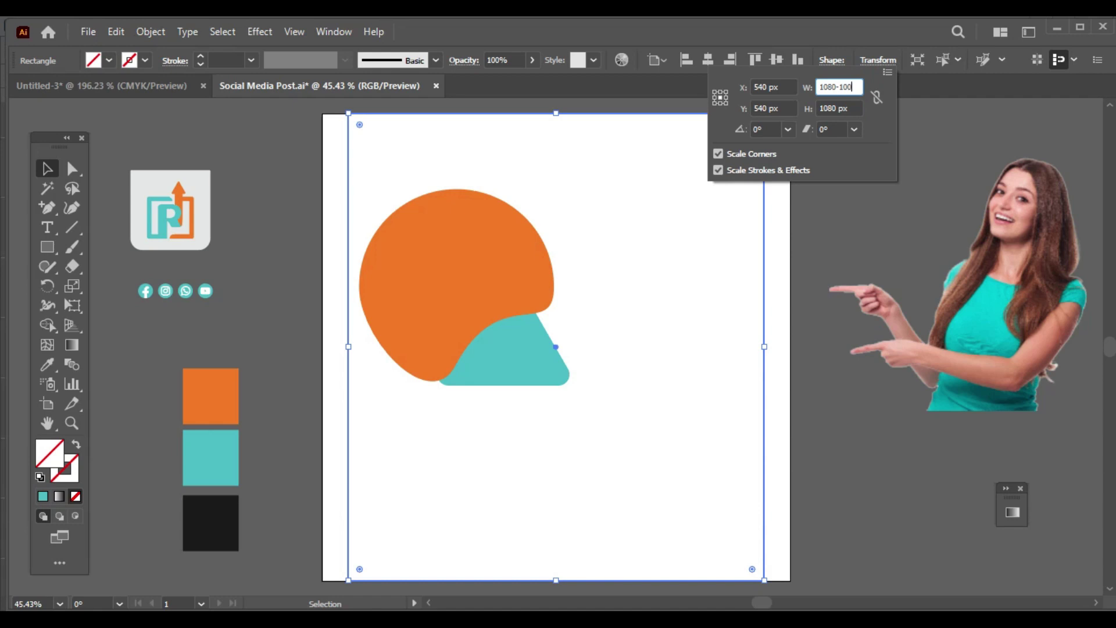
{"action": "key", "text": "Tab"}
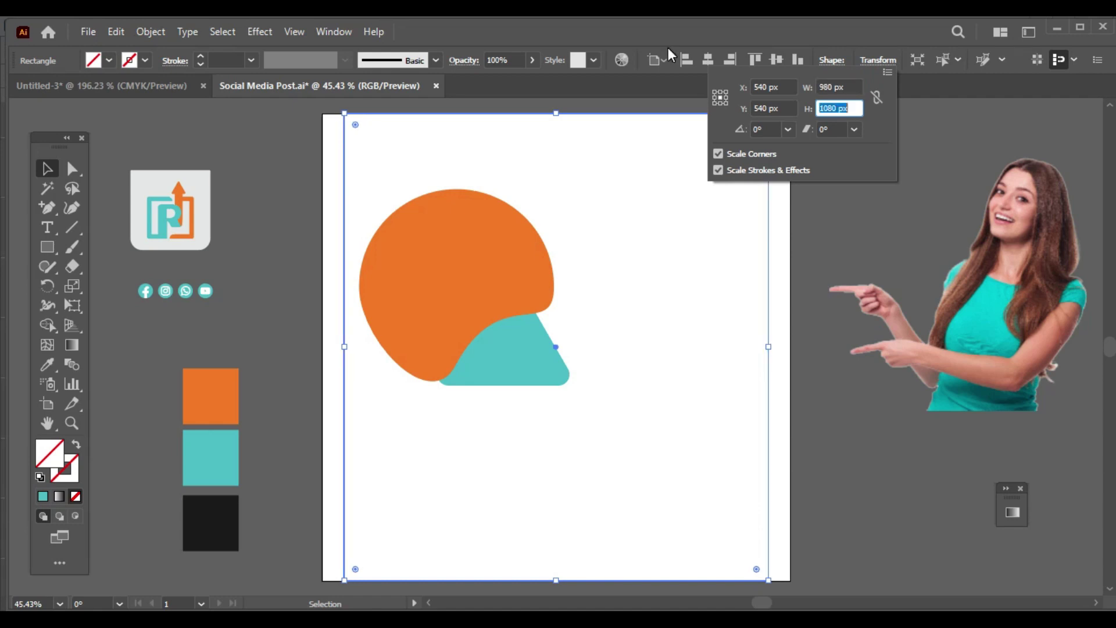
{"action": "key", "text": "Right"}
{"action": "type", "text": "100"}
{"action": "key", "text": "Tab"}
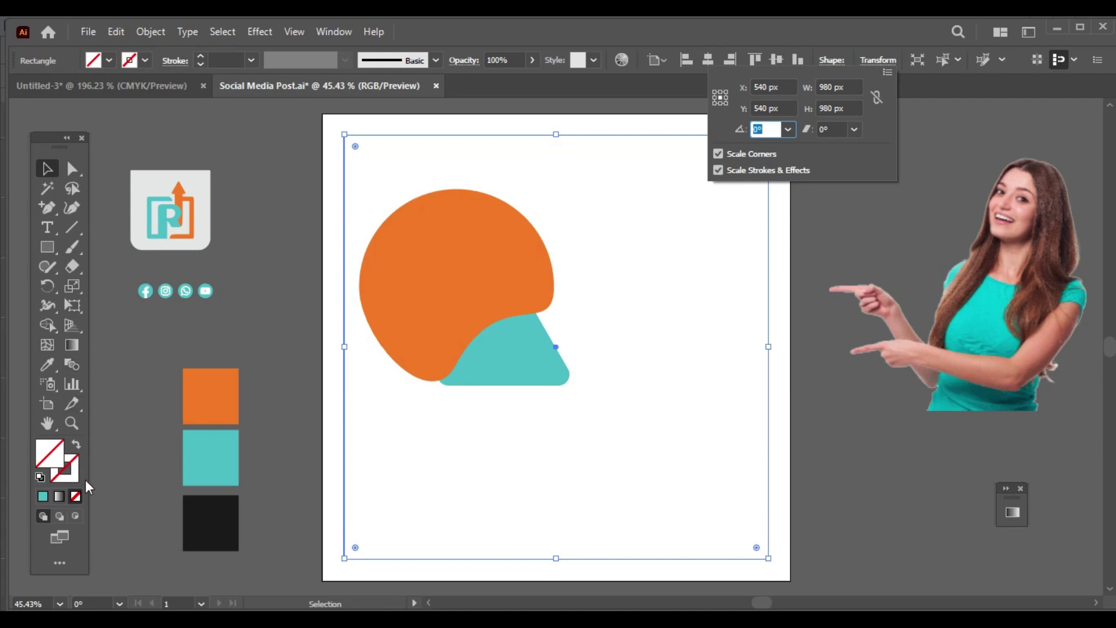
Give the rectangle a black stroke and convert it into a guide with Make Guides.
{"action": "left_click", "coordinate": [143, 60]}
{"action": "left_click", "coordinate": [143, 60]}
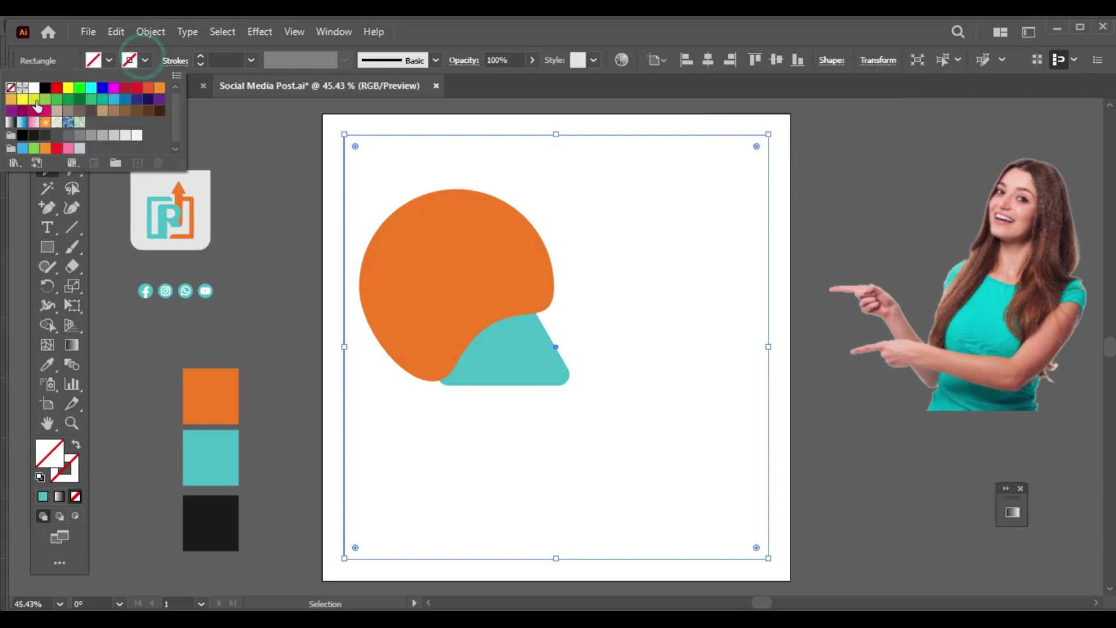
{"action": "left_click", "coordinate": [45, 87]}
{"action": "left_click", "coordinate": [824, 165]}
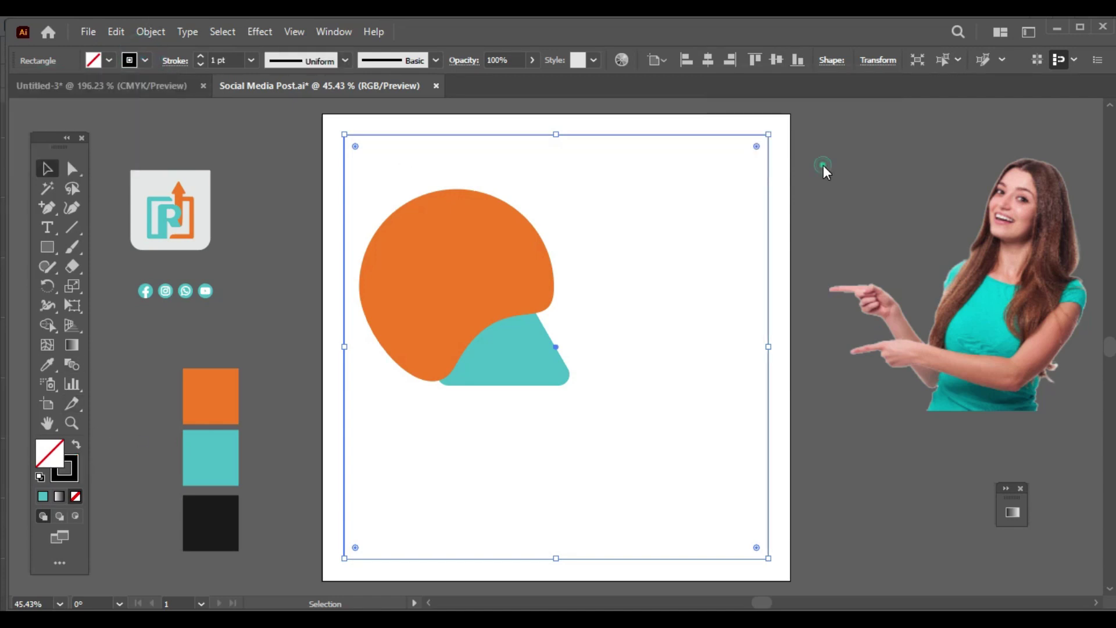
{"action": "right_click", "coordinate": [768, 147]}
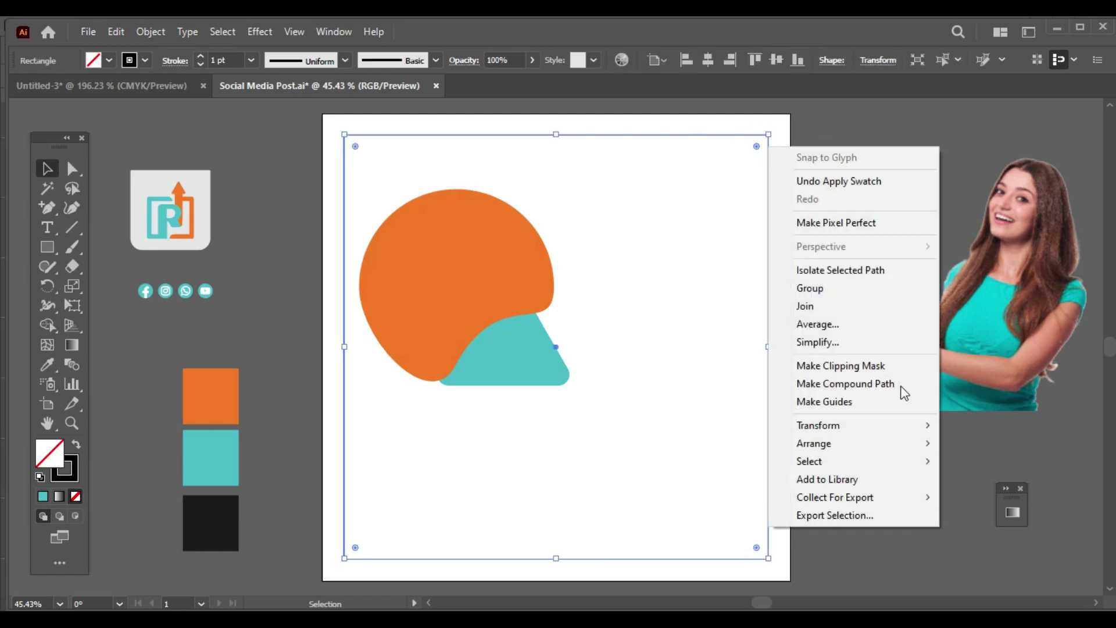
{"action": "left_click", "coordinate": [844, 402]}
{"action": "left_click", "coordinate": [870, 171]}
{"action": "left_click", "coordinate": [817, 129]}
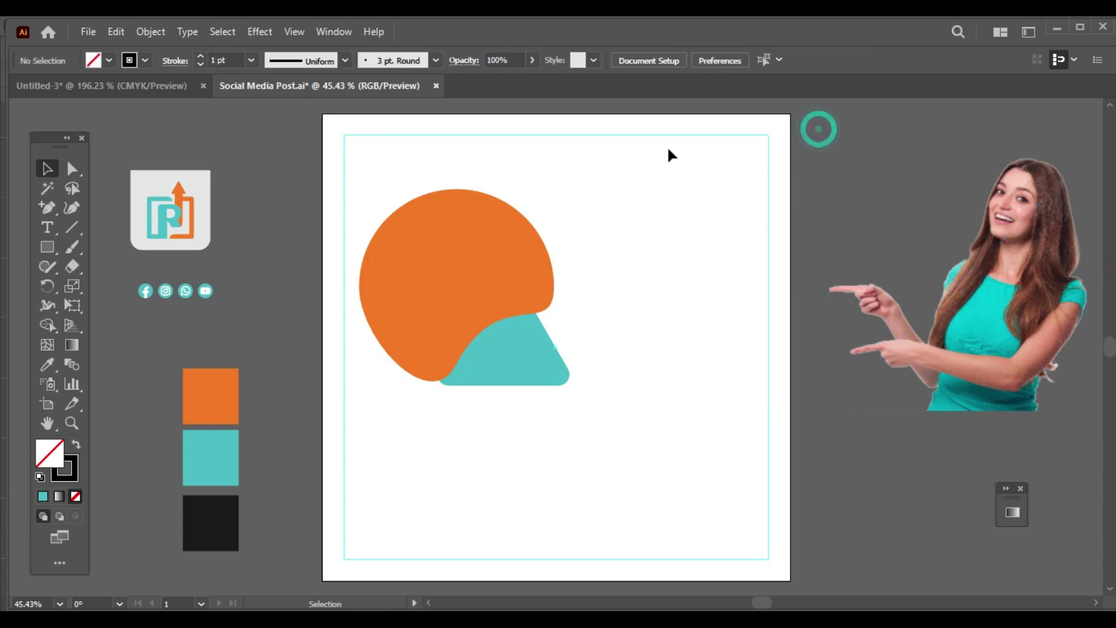
Place the Model.psd cut-out on the artboard's right side, slightly enlarged, pointing toward the blob.
{"action": "left_click", "coordinate": [784, 166]}
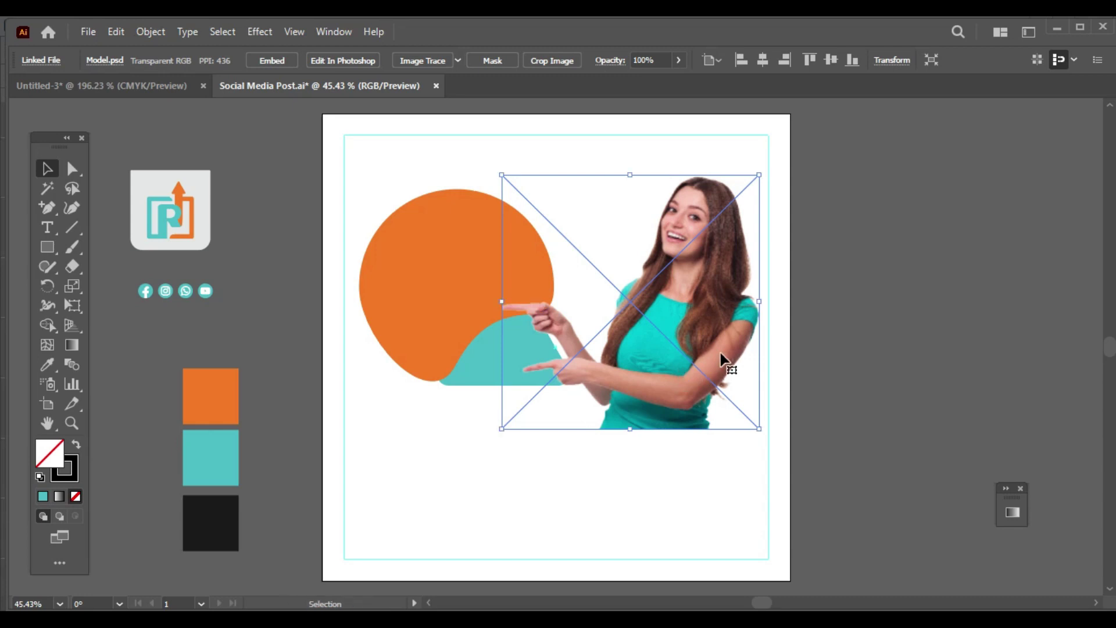
{"action": "left_click_drag", "start_coordinate": [730, 381], "coordinate": [727, 415]}
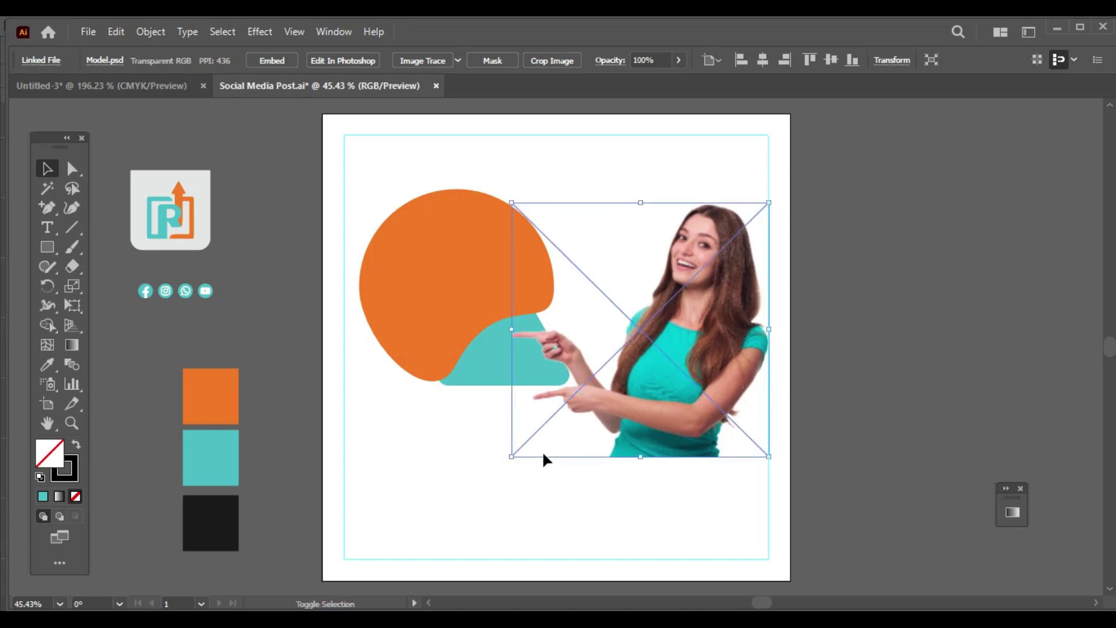
{"action": "left_click_drag", "start_coordinate": [510, 204], "coordinate": [493, 160]}
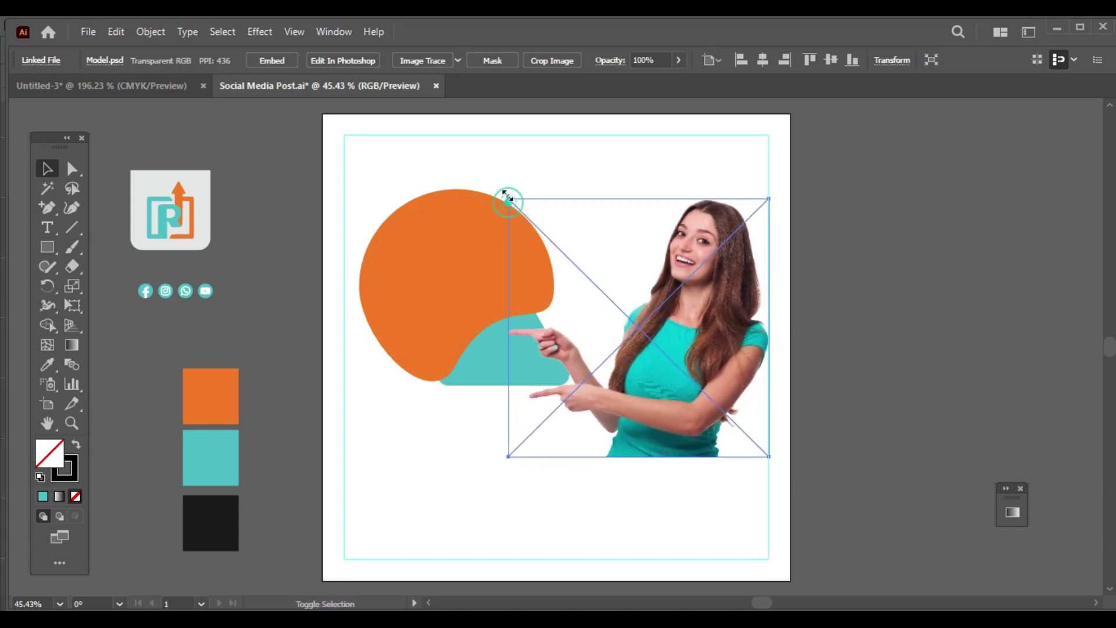
{"action": "left_click_drag", "start_coordinate": [664, 377], "coordinate": [667, 378]}
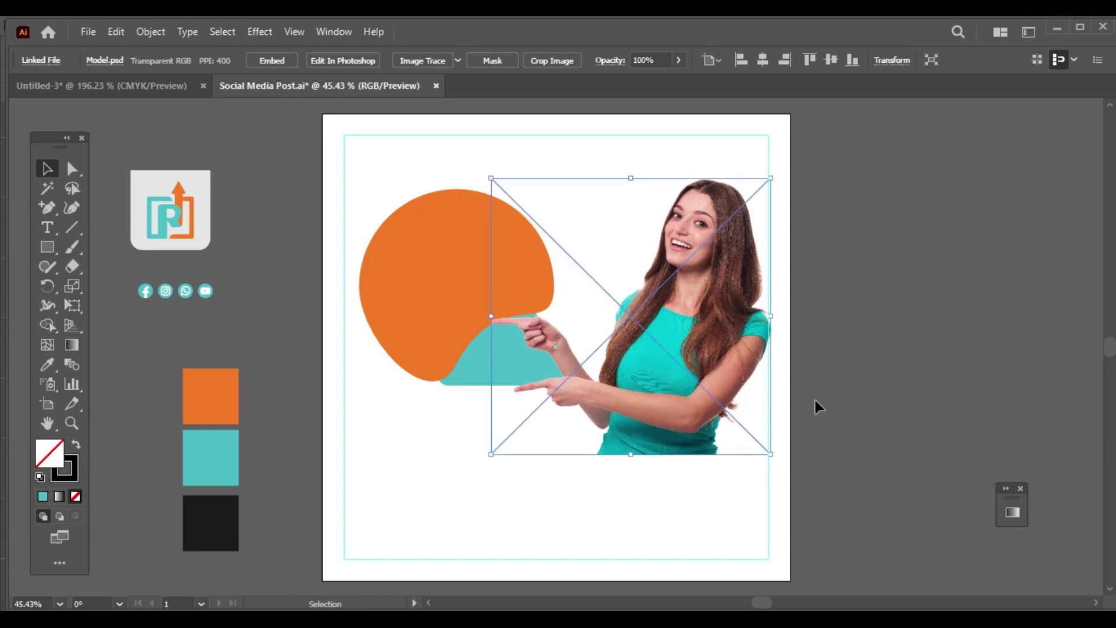
{"action": "left_click", "coordinate": [930, 395]}
Scale up the orange-and-teal blob group and set it flush against the left margin guide.
{"action": "left_click_drag", "start_coordinate": [408, 151], "coordinate": [490, 376]}
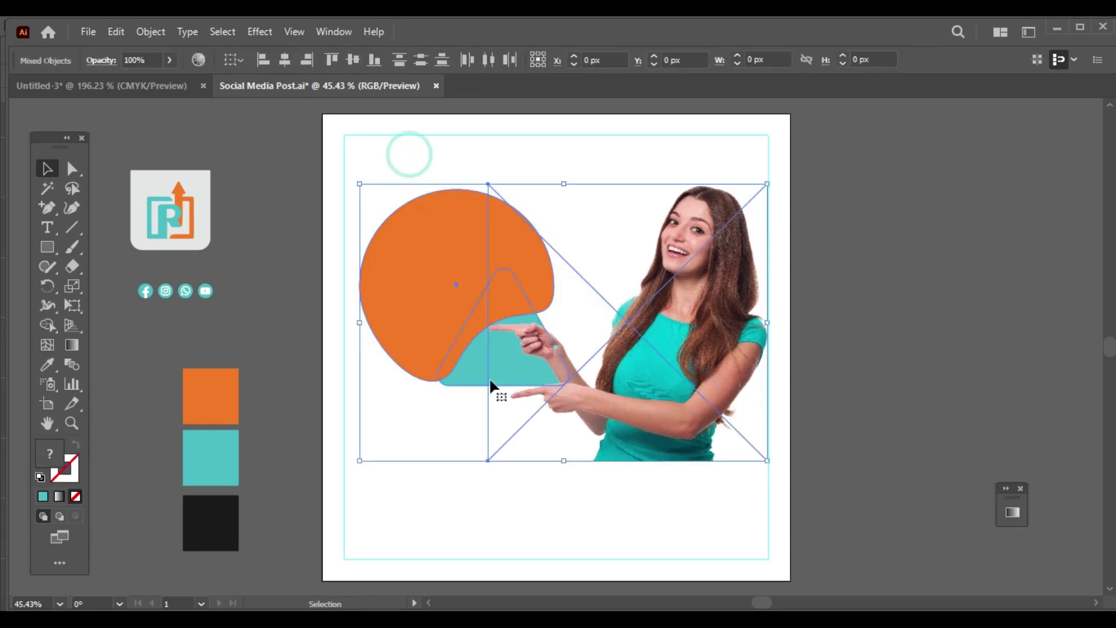
{"action": "left_click", "coordinate": [459, 281]}
{"action": "left_click_drag", "start_coordinate": [459, 281], "coordinate": [461, 310]}
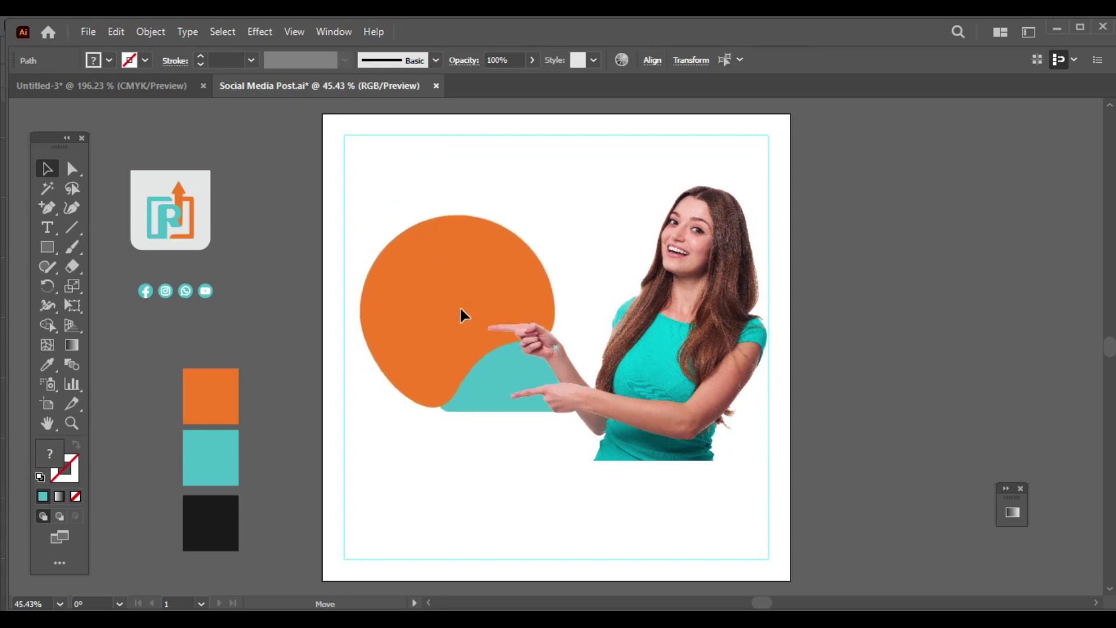
{"action": "left_click", "coordinate": [461, 310]}
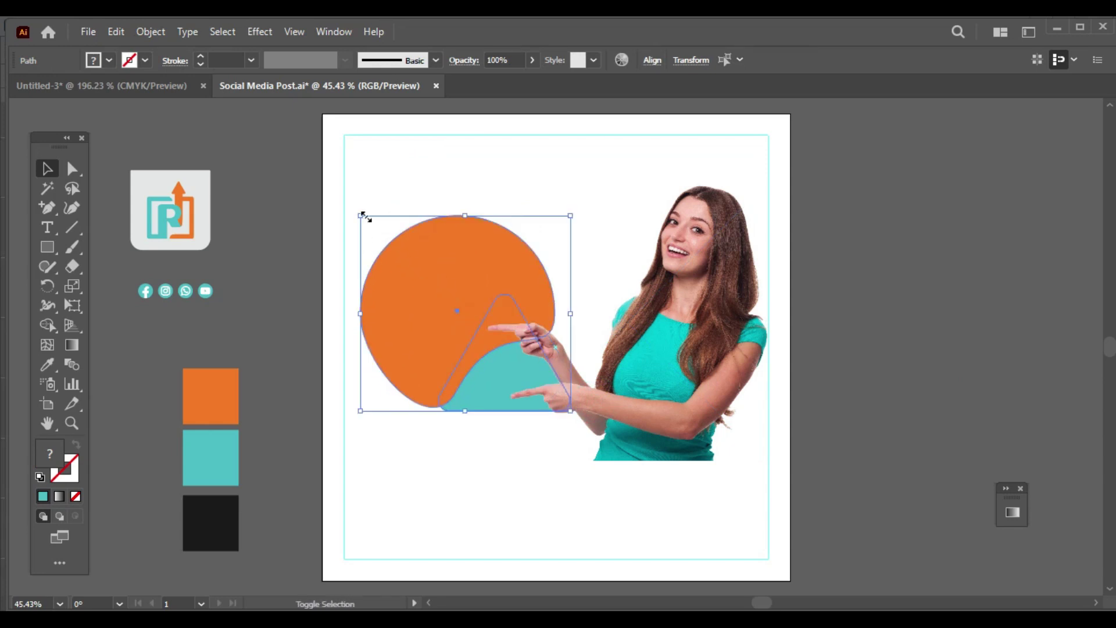
{"action": "left_click_drag", "start_coordinate": [360, 215], "coordinate": [330, 203]}
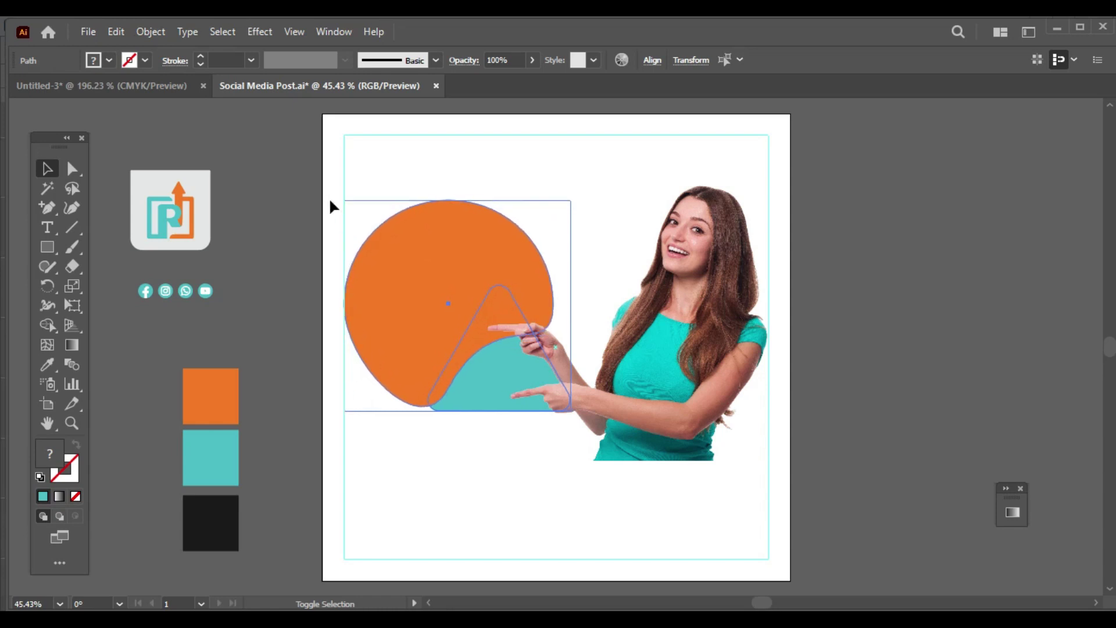
{"action": "left_click_drag", "start_coordinate": [458, 322], "coordinate": [431, 327]}
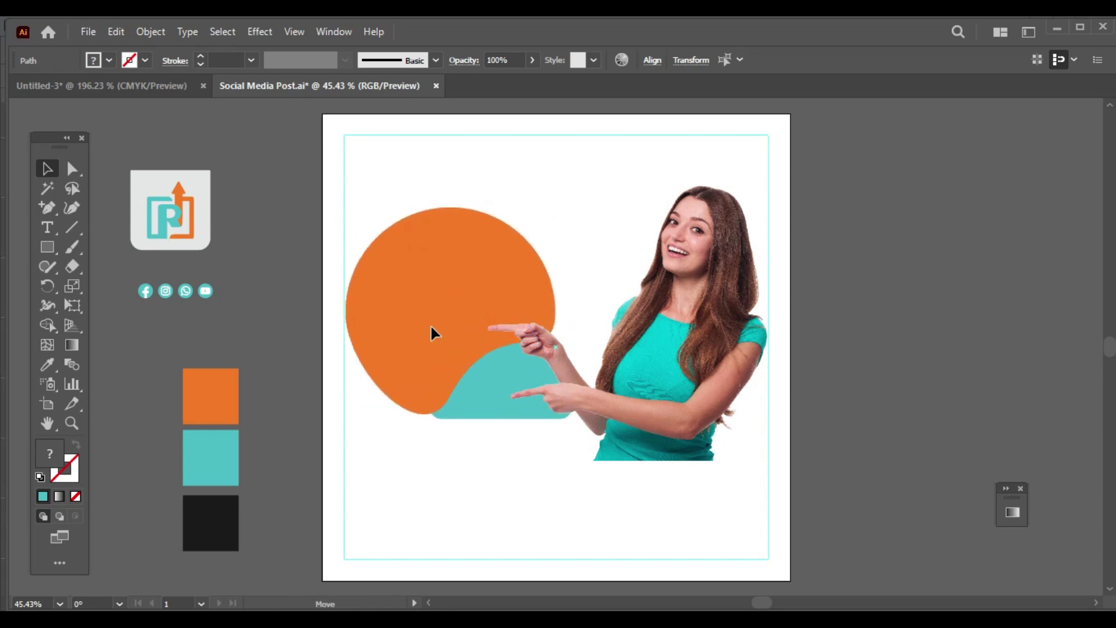
{"action": "left_click_drag", "start_coordinate": [431, 327], "coordinate": [430, 327]}
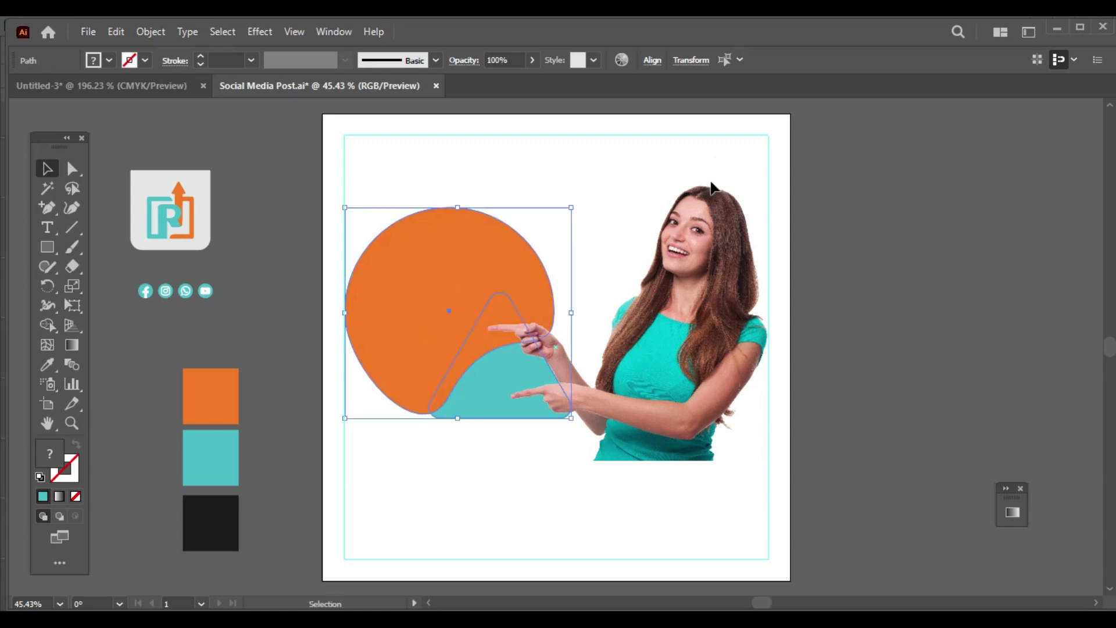
{"action": "left_click", "coordinate": [874, 442]}
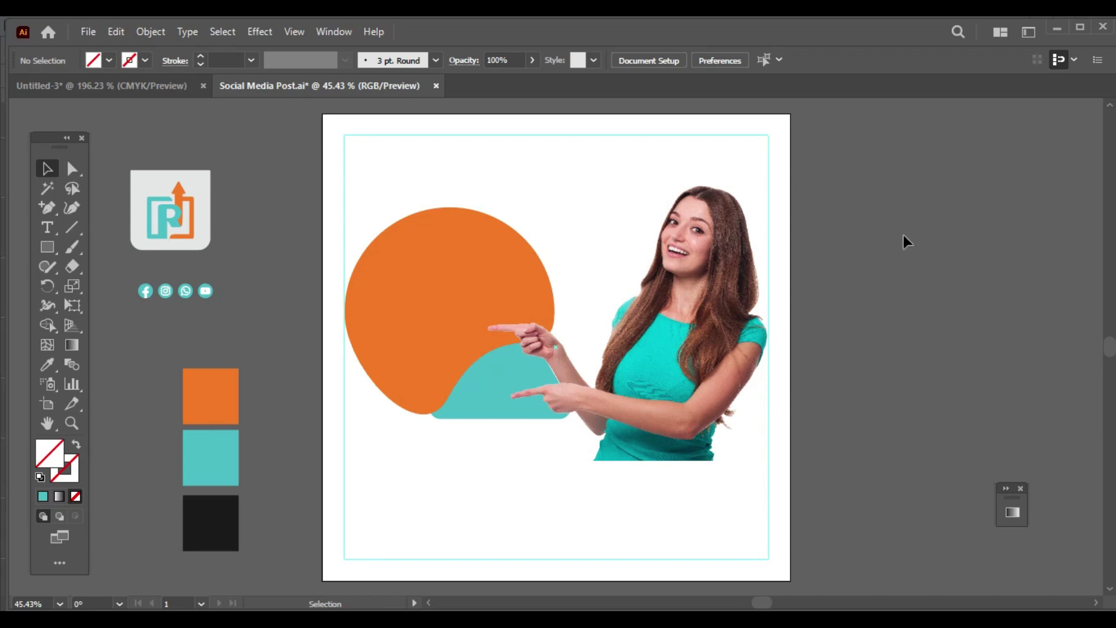
Bring the logo onto the artboard and align it to the artboard top.
{"action": "left_click_drag", "start_coordinate": [183, 215], "coordinate": [402, 184]}
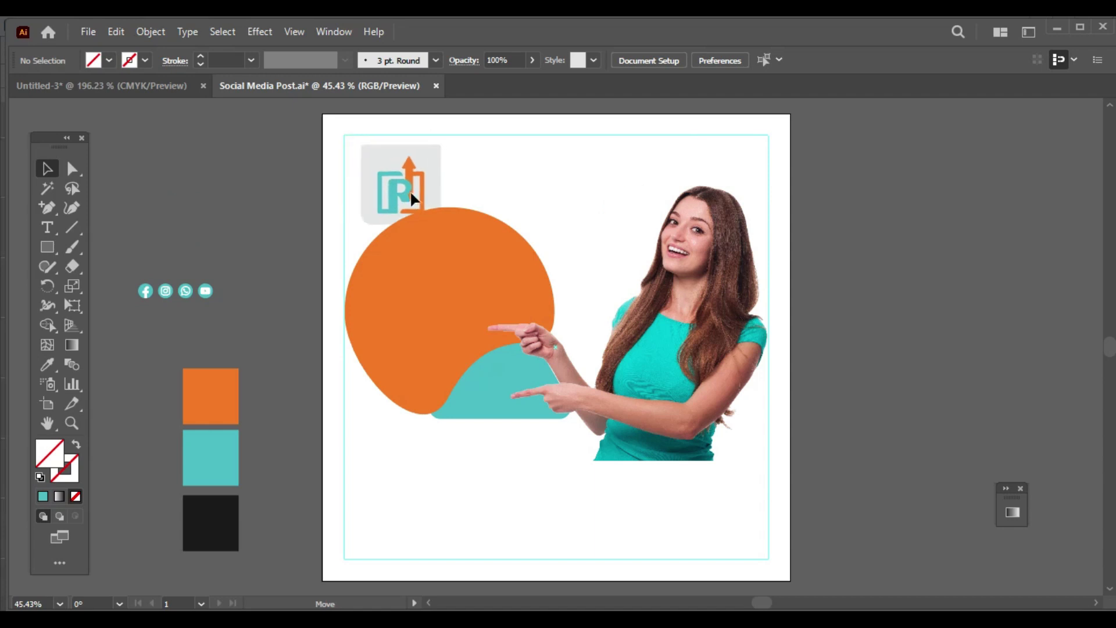
{"action": "left_click", "coordinate": [404, 187]}
{"action": "left_click", "coordinate": [754, 61]}
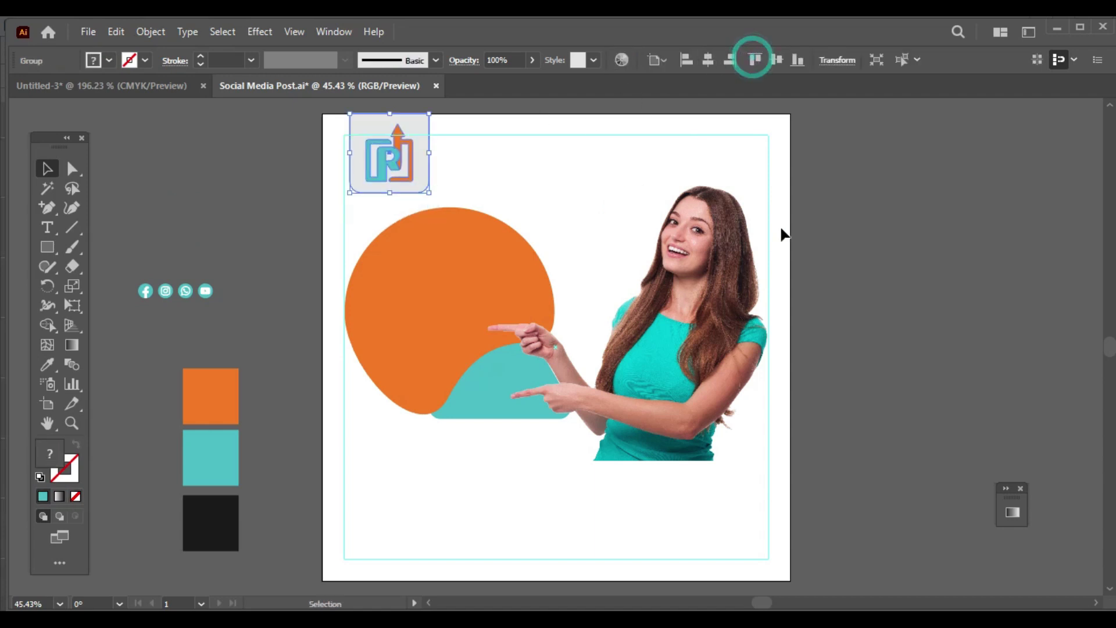
{"action": "left_click", "coordinate": [859, 254]}
{"action": "left_click_drag", "start_coordinate": [408, 170], "coordinate": [405, 175]}
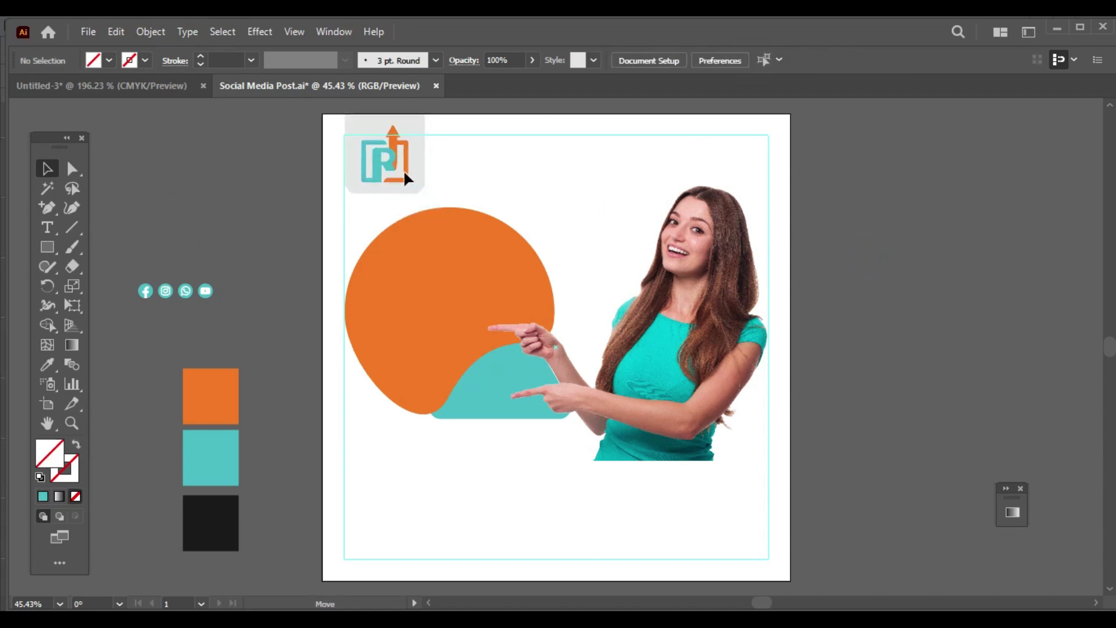
{"action": "left_click", "coordinate": [403, 170]}
{"action": "left_click", "coordinate": [893, 239]}
Remove the logo's grey backing tile and move the logo into the top-left margin corner.
{"action": "left_click", "coordinate": [72, 168]}
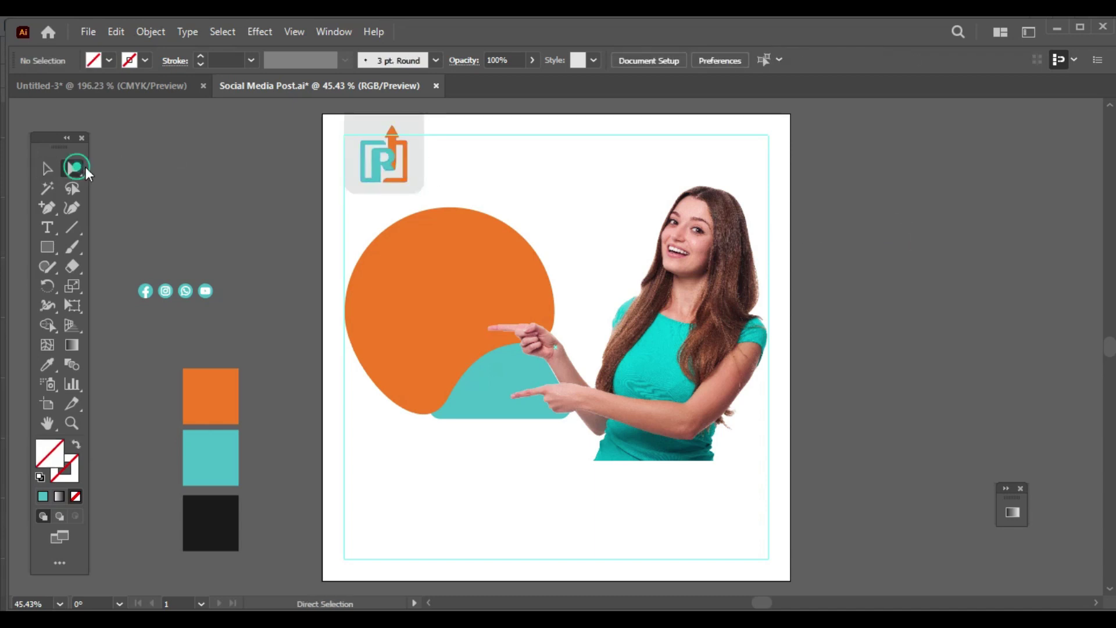
{"action": "left_click", "coordinate": [363, 123]}
{"action": "left_click", "coordinate": [459, 136]}
{"action": "left_click", "coordinate": [47, 169]}
{"action": "left_click_drag", "start_coordinate": [382, 175], "coordinate": [367, 185]}
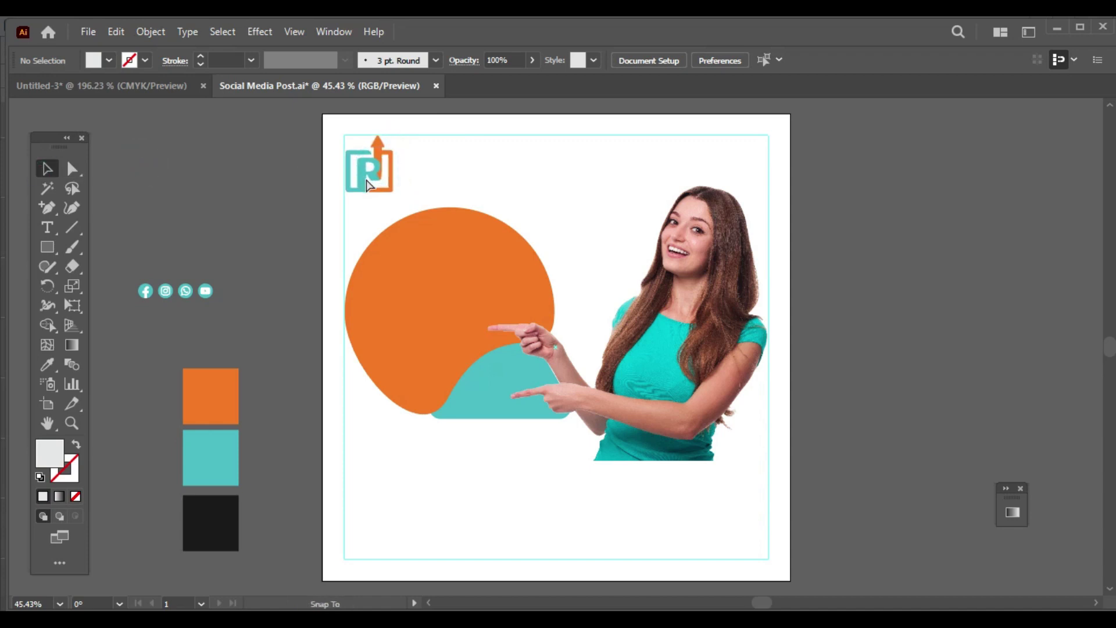
{"action": "left_click", "coordinate": [366, 184]}
Create a mirrored copy of the orange blob on the right, rotated about 90°, behind the model.
{"action": "left_click", "coordinate": [926, 311]}
{"action": "left_click", "coordinate": [412, 288]}
{"action": "left_click_drag", "start_coordinate": [417, 285], "coordinate": [774, 295], "text": "alt"}
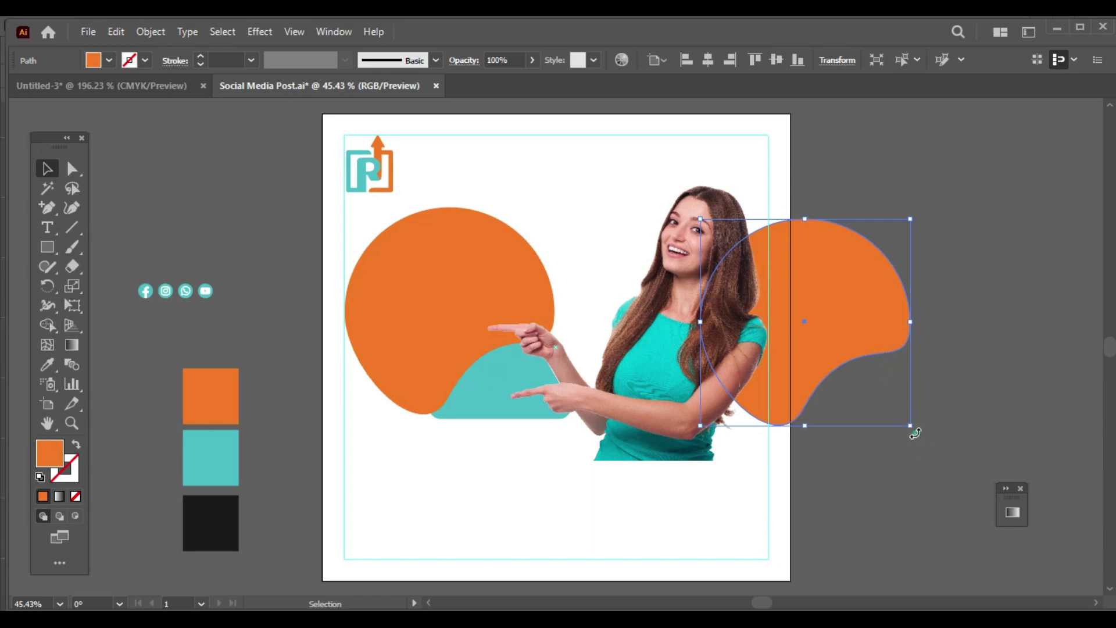
{"action": "left_click_drag", "start_coordinate": [916, 433], "coordinate": [762, 340]}
{"action": "mouse_move", "coordinate": [722, 400]}
{"action": "left_mouse_down"}
{"action": "mouse_move", "coordinate": [780, 461]}
{"action": "mouse_move", "coordinate": [830, 391]}
{"action": "left_mouse_up"}
{"action": "mouse_move", "coordinate": [855, 309]}
{"action": "left_mouse_down"}
{"action": "mouse_move", "coordinate": [695, 403]}
{"action": "mouse_move", "coordinate": [720, 366]}
{"action": "left_mouse_up"}
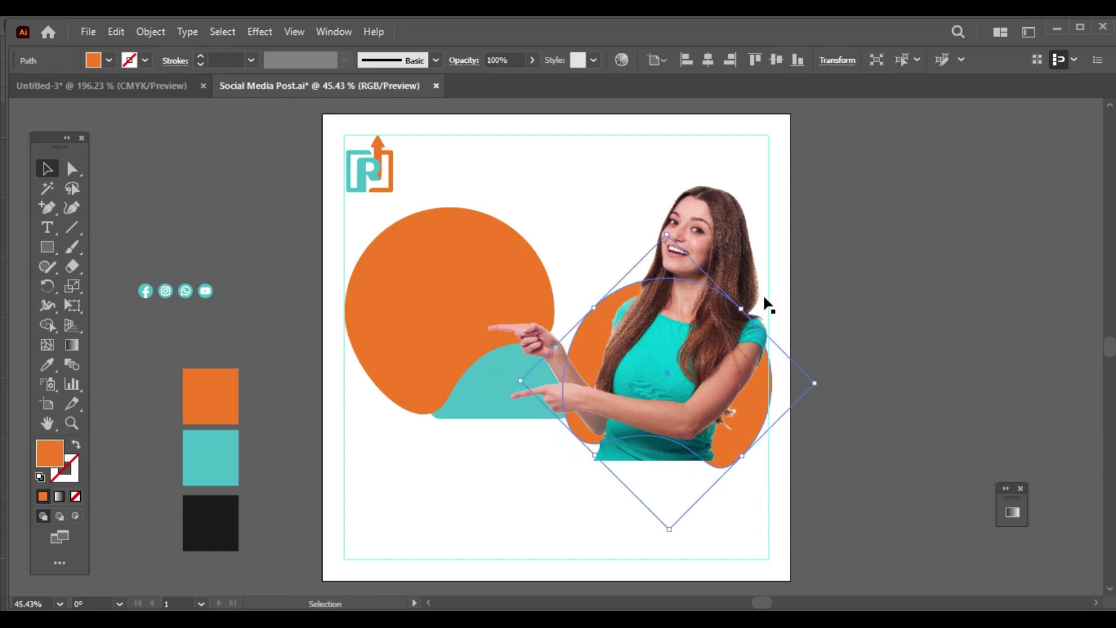
Fill the copied blob with grey from the swatches.
{"action": "left_click", "coordinate": [108, 60]}
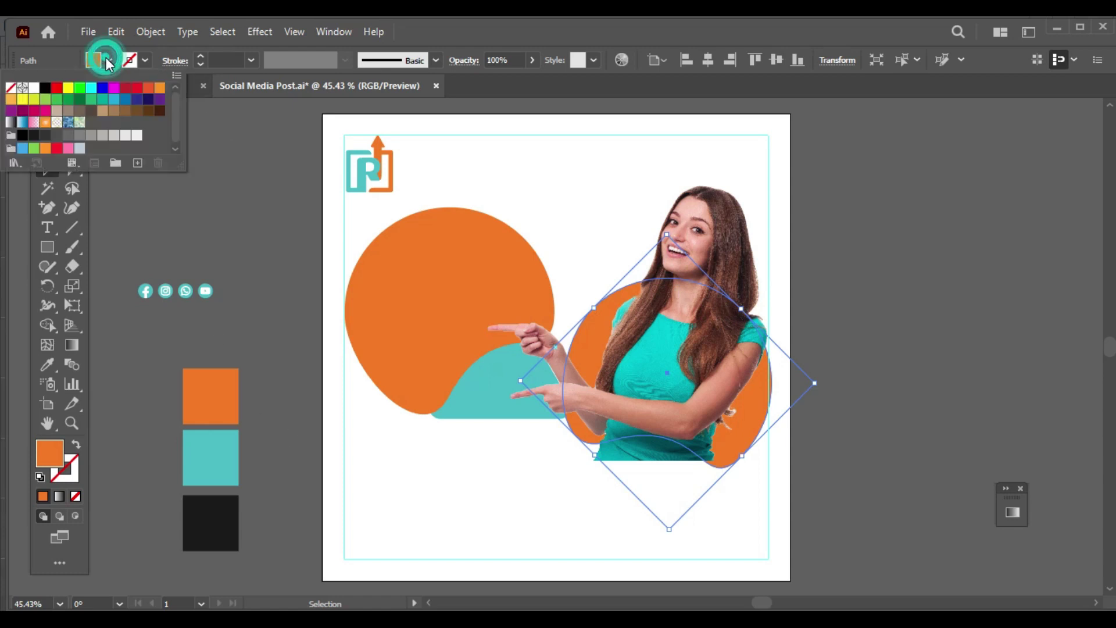
{"action": "left_click", "coordinate": [126, 136]}
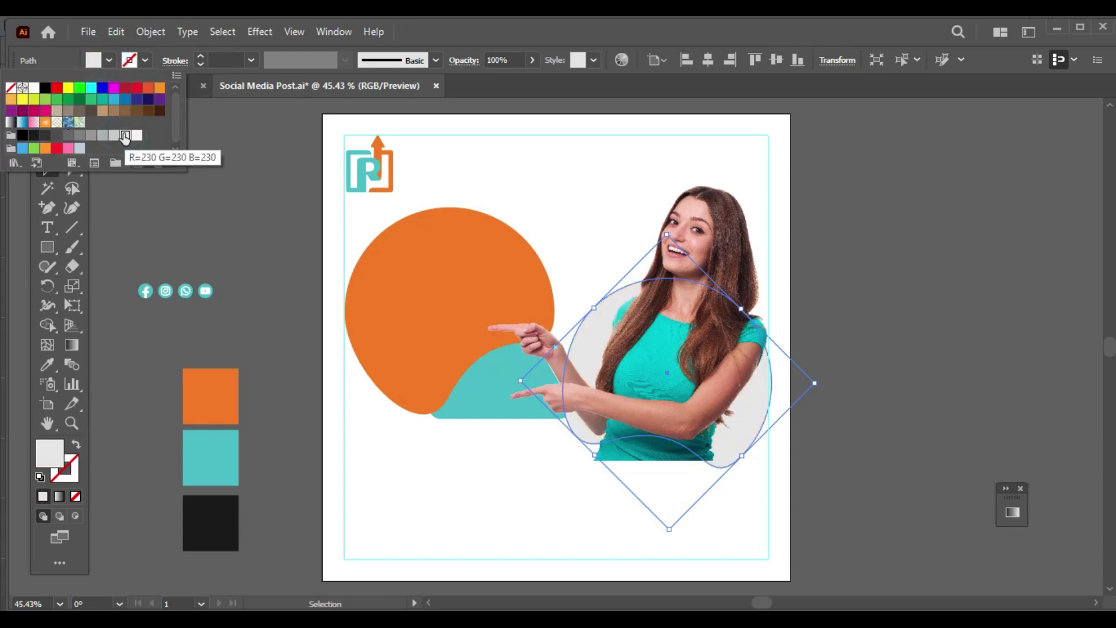
{"action": "left_click", "coordinate": [112, 137]}
{"action": "left_click", "coordinate": [850, 275]}
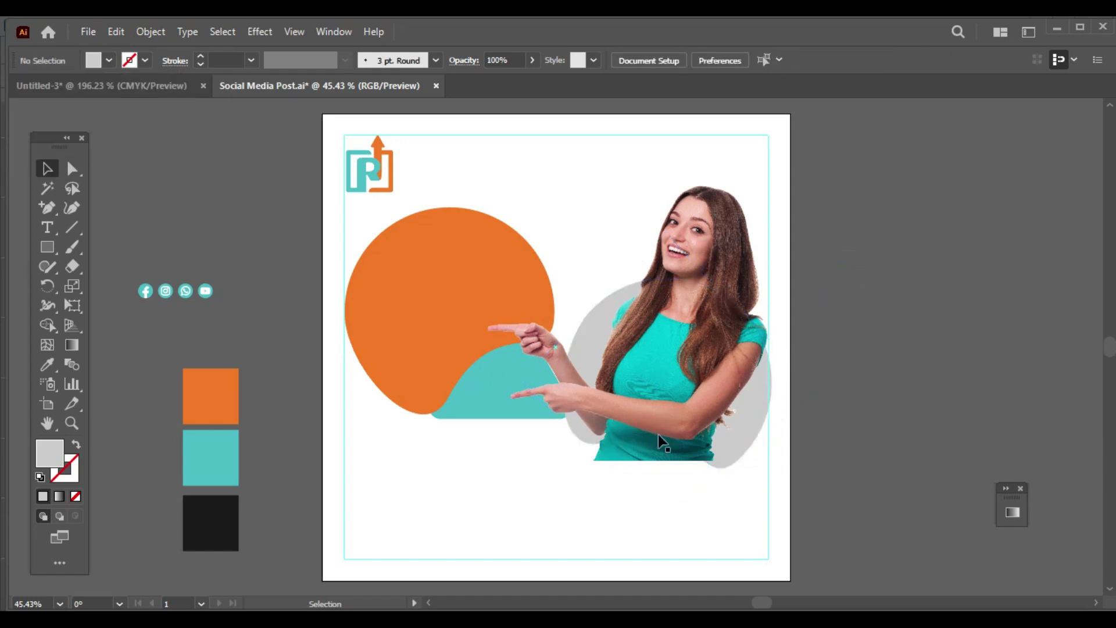
{"action": "key", "text": "ctrl+z"}
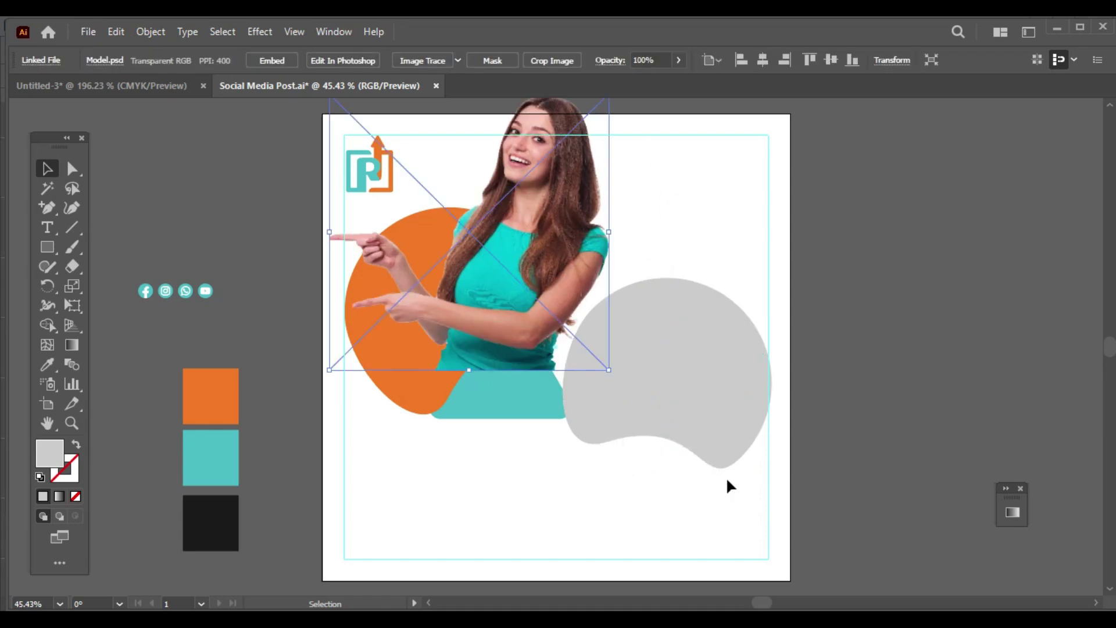
{"action": "key", "text": "ctrl+shift+z"}
Bring the grey blob in front of the model photo.
{"action": "left_click", "coordinate": [874, 410]}
{"action": "left_click", "coordinate": [757, 418]}
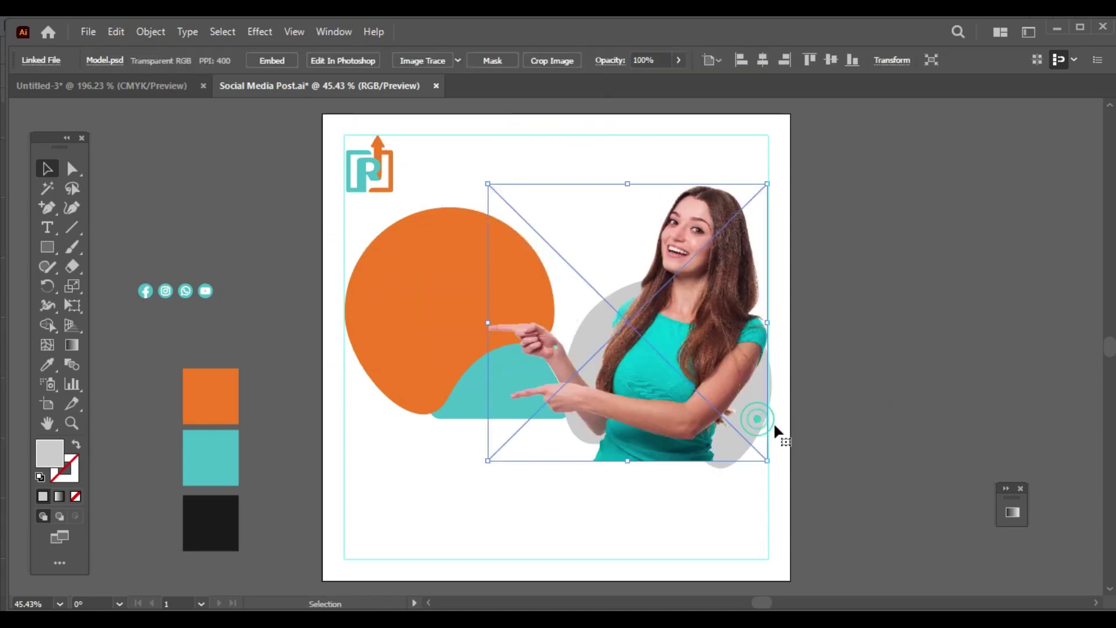
{"action": "left_click", "coordinate": [842, 451]}
{"action": "left_click", "coordinate": [724, 296]}
{"action": "left_click", "coordinate": [712, 234]}
{"action": "left_click", "coordinate": [848, 391]}
{"action": "left_click", "coordinate": [709, 216]}
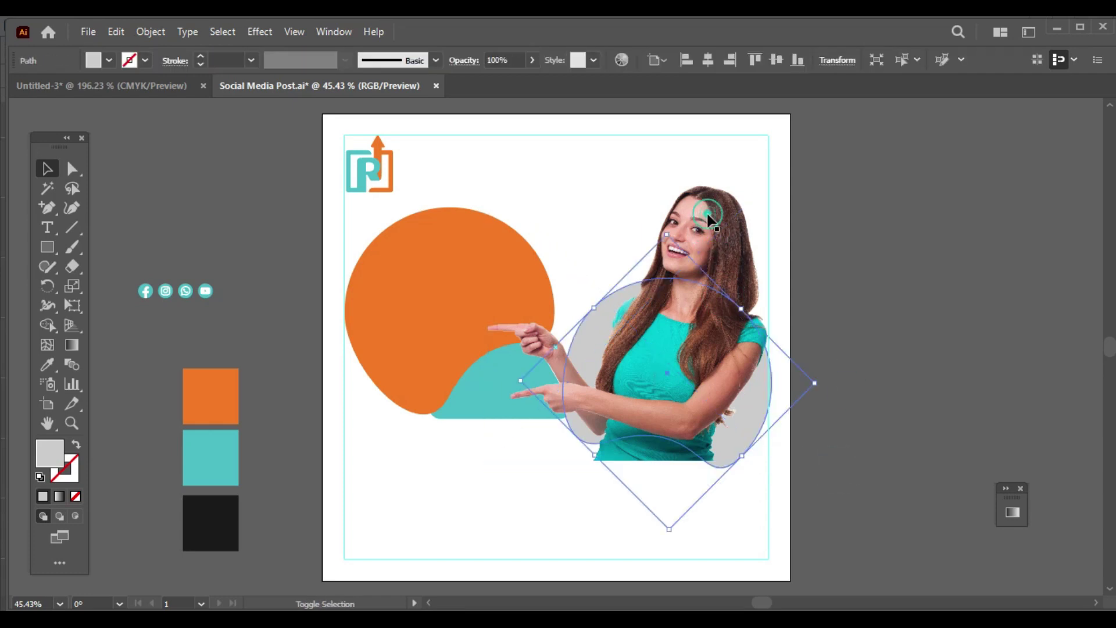
{"action": "key", "text": "ctrl+shift+bracketright"}
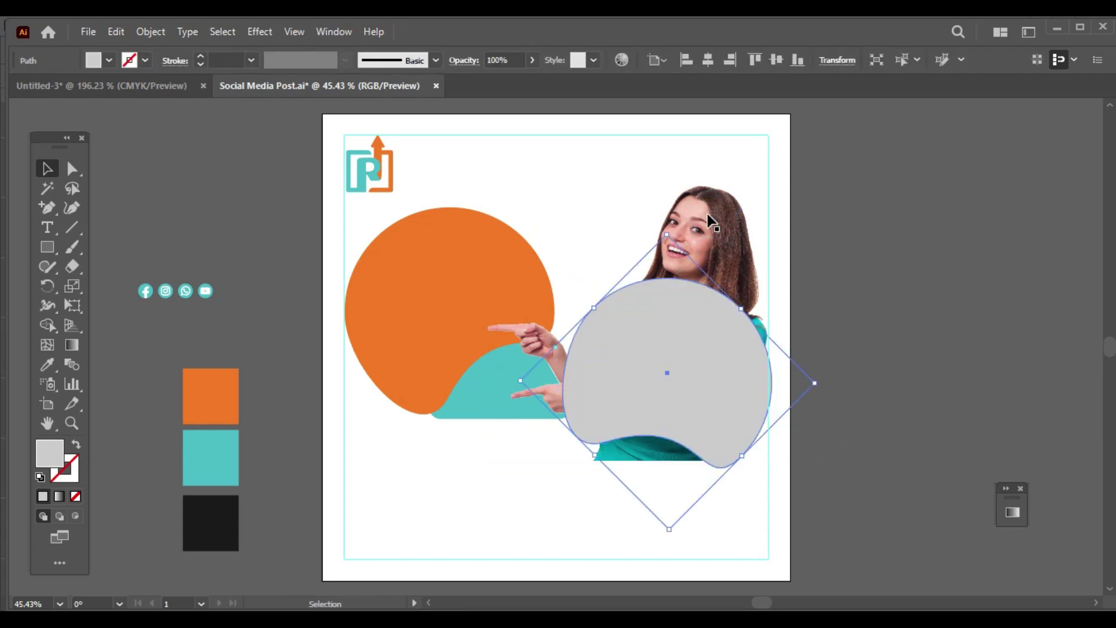
{"action": "left_click", "coordinate": [808, 262]}
Zoom in and trace a Pen path from below the teal blob, up the left side to the model's hand.
{"action": "left_click_drag", "start_coordinate": [843, 277], "coordinate": [726, 345]}
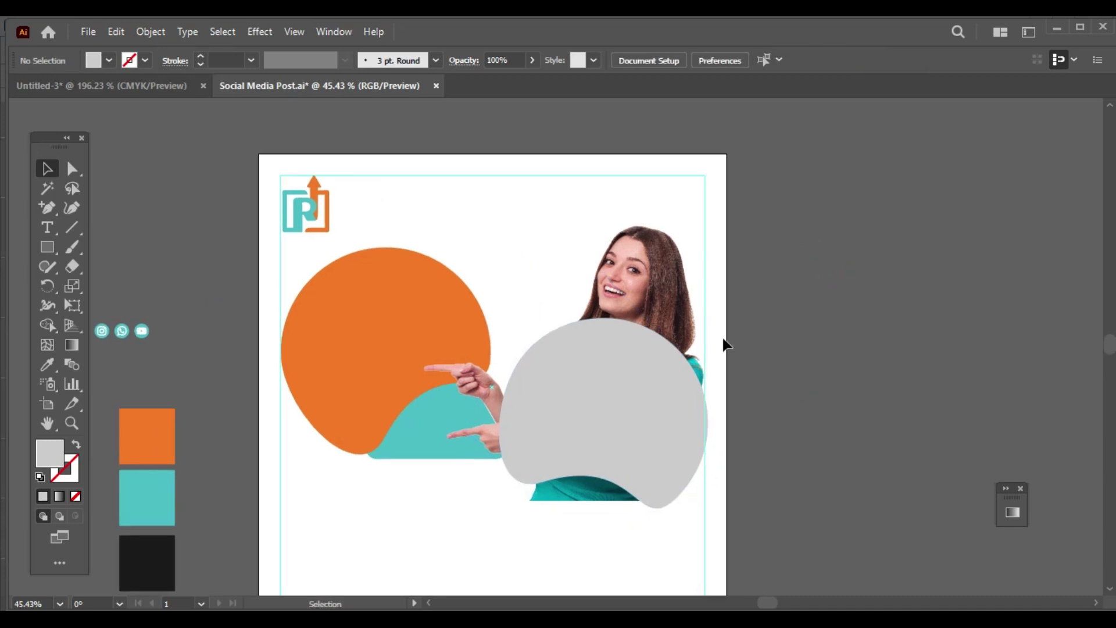
{"action": "key", "text": "z"}
{"action": "left_click_drag", "start_coordinate": [661, 406], "coordinate": [780, 348]}
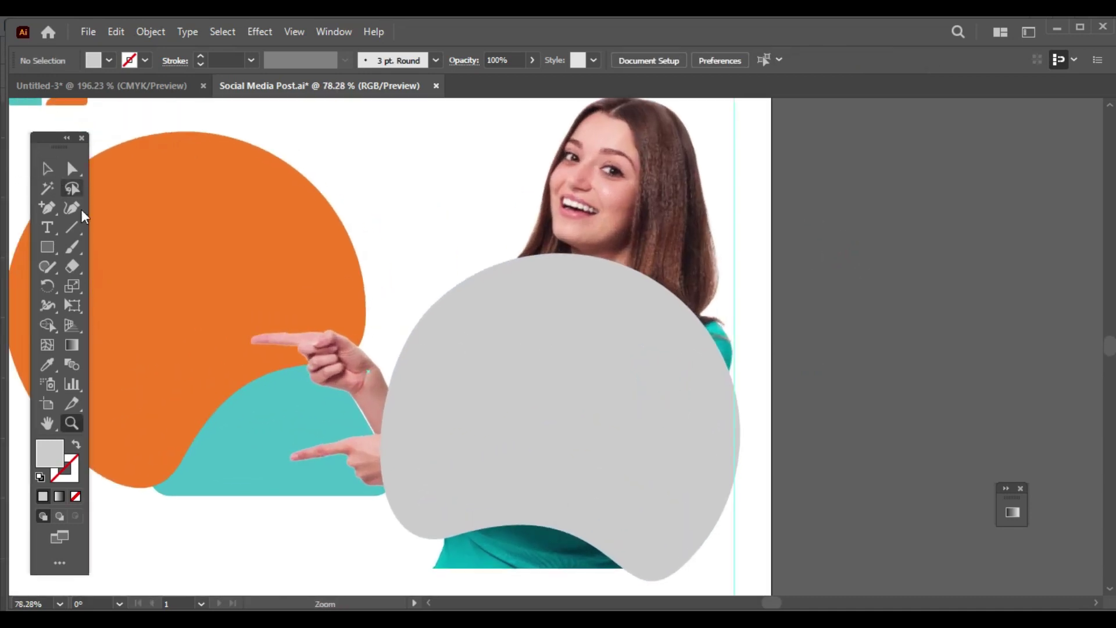
{"action": "left_click_drag", "start_coordinate": [48, 208], "coordinate": [114, 208]}
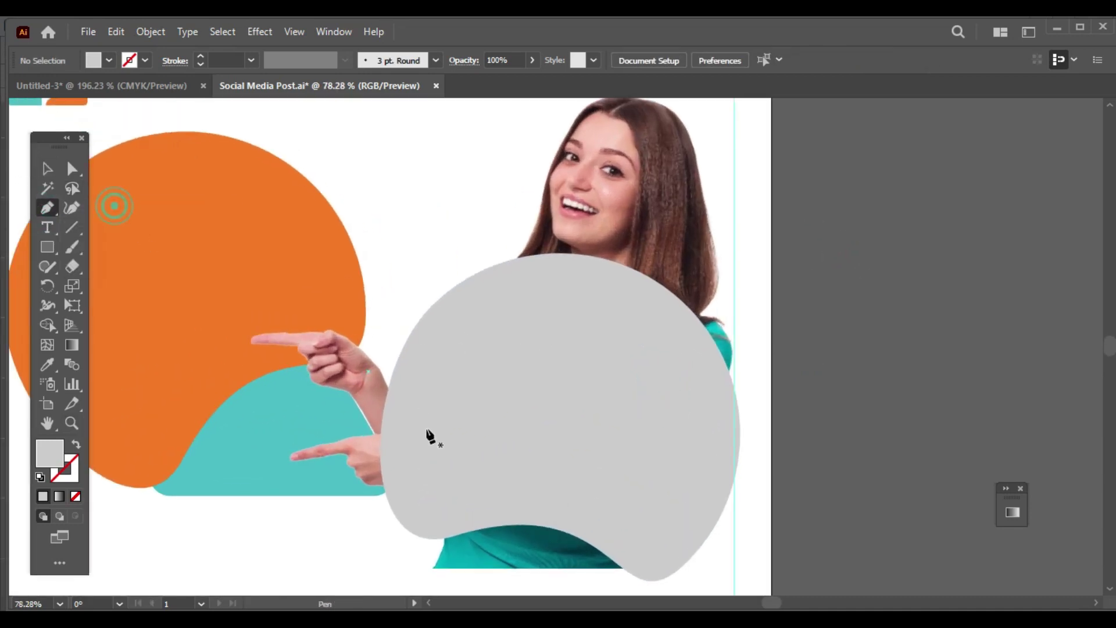
{"action": "left_click", "coordinate": [436, 497]}
{"action": "left_click", "coordinate": [389, 511]}
{"action": "left_click", "coordinate": [348, 514]}
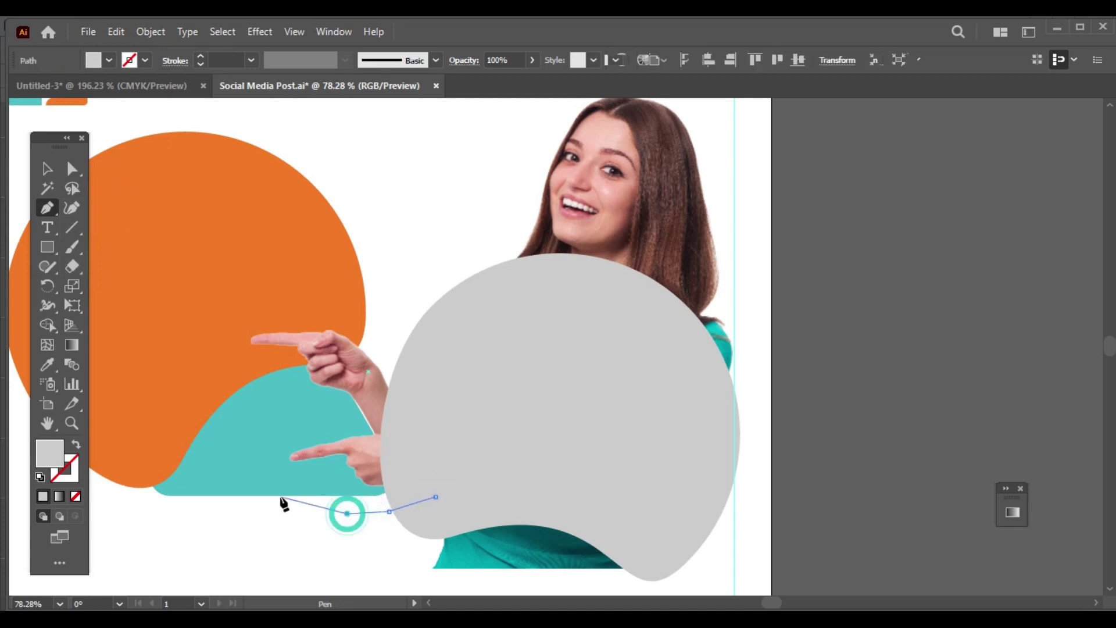
{"action": "left_click", "coordinate": [281, 498]}
{"action": "left_click", "coordinate": [259, 461]}
{"action": "left_click", "coordinate": [261, 428]}
{"action": "left_click", "coordinate": [236, 395]}
{"action": "left_click", "coordinate": [220, 353]}
{"action": "left_click", "coordinate": [281, 308]}
{"action": "left_click", "coordinate": [346, 312]}
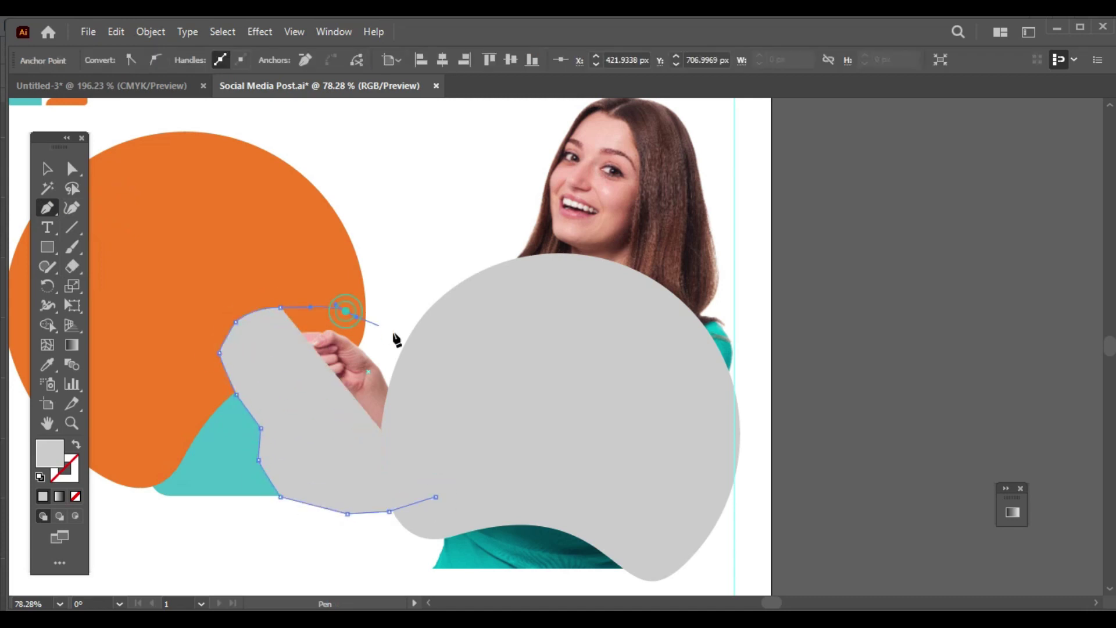
{"action": "left_click", "coordinate": [445, 369]}
{"action": "left_click", "coordinate": [478, 366]}
Continue the path around the model's head and right side, closing the shape at its start.
{"action": "mouse_move", "coordinate": [491, 242]}
{"action": "left_mouse_down"}
{"action": "mouse_move", "coordinate": [474, 341]}
{"action": "mouse_move", "coordinate": [504, 242]}
{"action": "left_mouse_up"}
{"action": "left_click", "coordinate": [501, 234]}
{"action": "left_click_drag", "start_coordinate": [537, 177], "coordinate": [640, 155]}
{"action": "left_click", "coordinate": [644, 148]}
{"action": "left_click_drag", "start_coordinate": [785, 237], "coordinate": [818, 378]}
{"action": "scroll", "coordinate": [794, 356], "scroll_direction": "down", "scroll_amount": 5}
{"action": "left_click", "coordinate": [785, 353]}
{"action": "left_click", "coordinate": [730, 372]}
{"action": "left_click", "coordinate": [655, 385]}
{"action": "left_click", "coordinate": [557, 418]}
{"action": "left_click", "coordinate": [498, 445]}
{"action": "left_click", "coordinate": [435, 457]}
{"action": "left_click", "coordinate": [48, 169]}
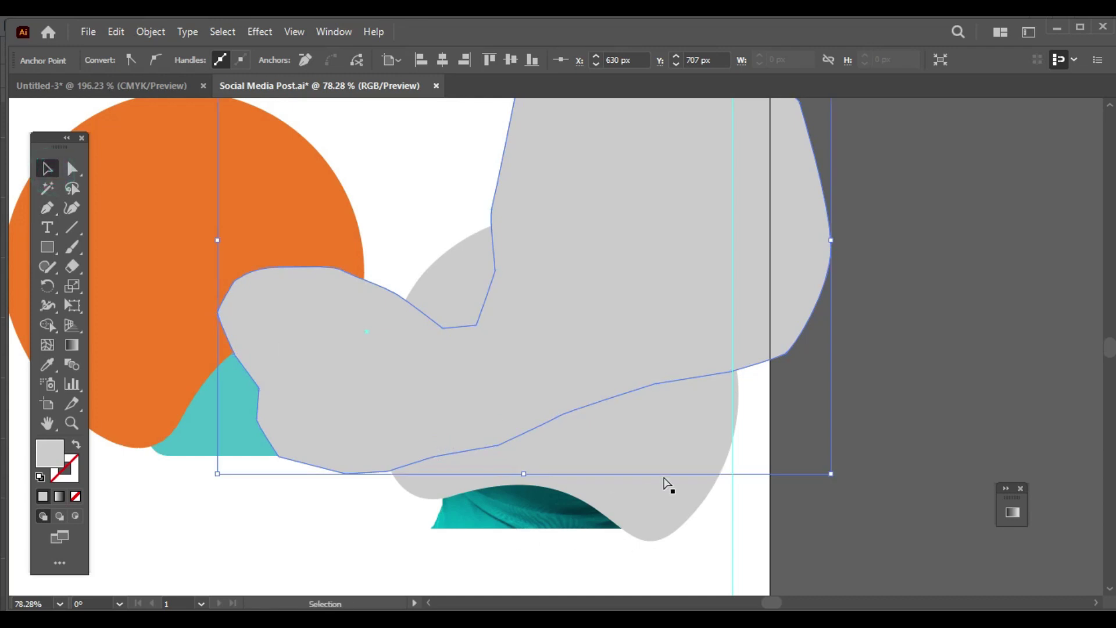
{"action": "key", "text": "ctrl+minus"}
{"action": "left_click_drag", "start_coordinate": [1015, 268], "coordinate": [929, 360]}
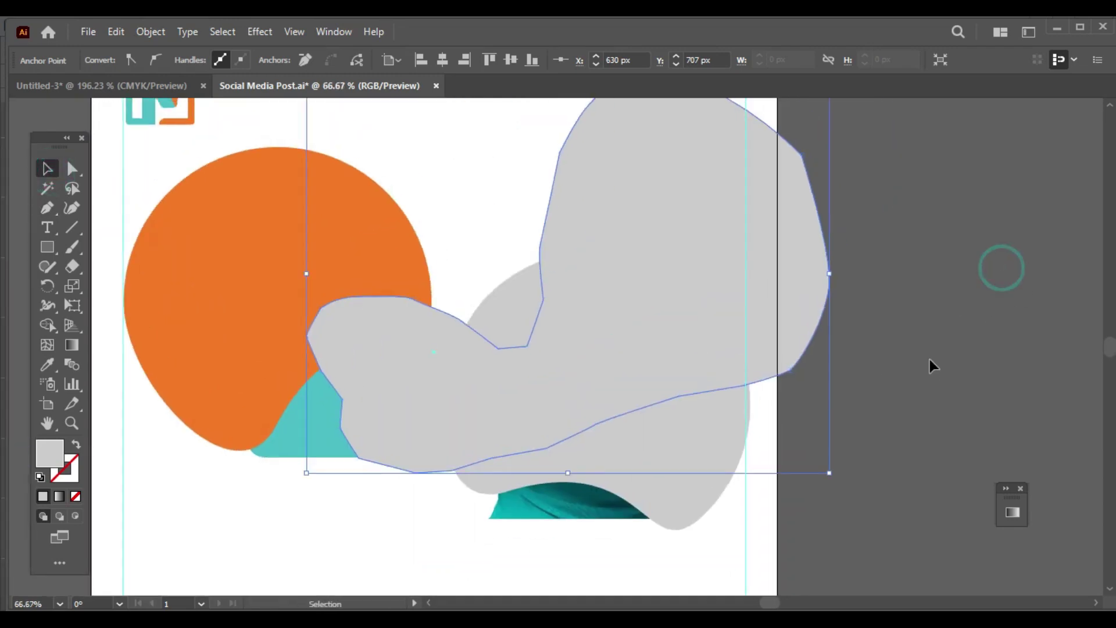
{"action": "left_click", "coordinate": [909, 381]}
{"action": "left_click", "coordinate": [344, 34]}
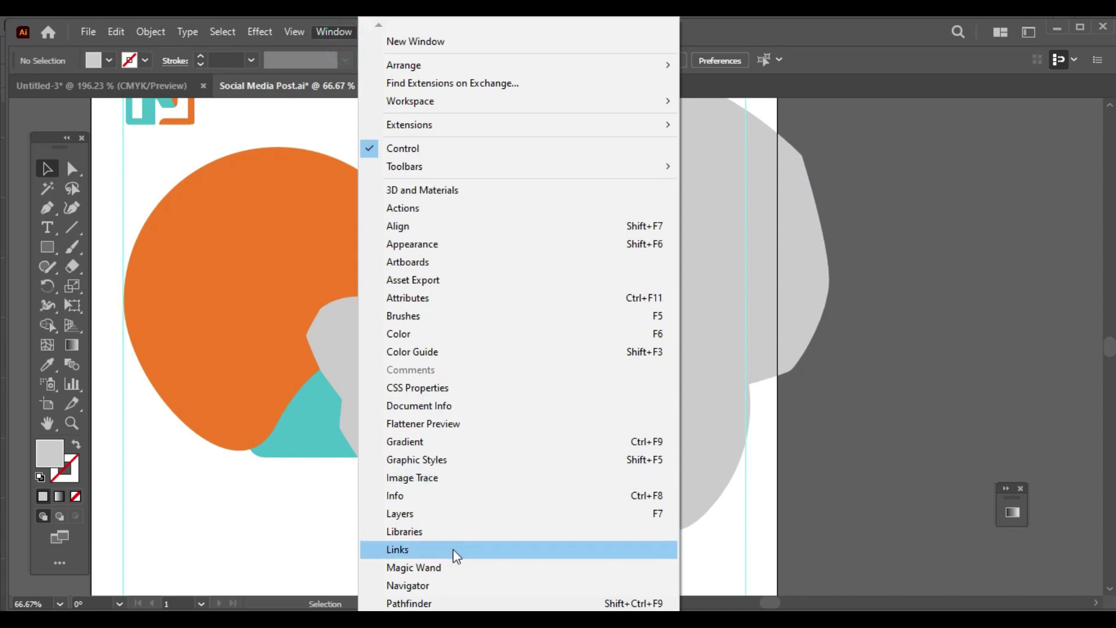
{"action": "left_click", "coordinate": [422, 604]}
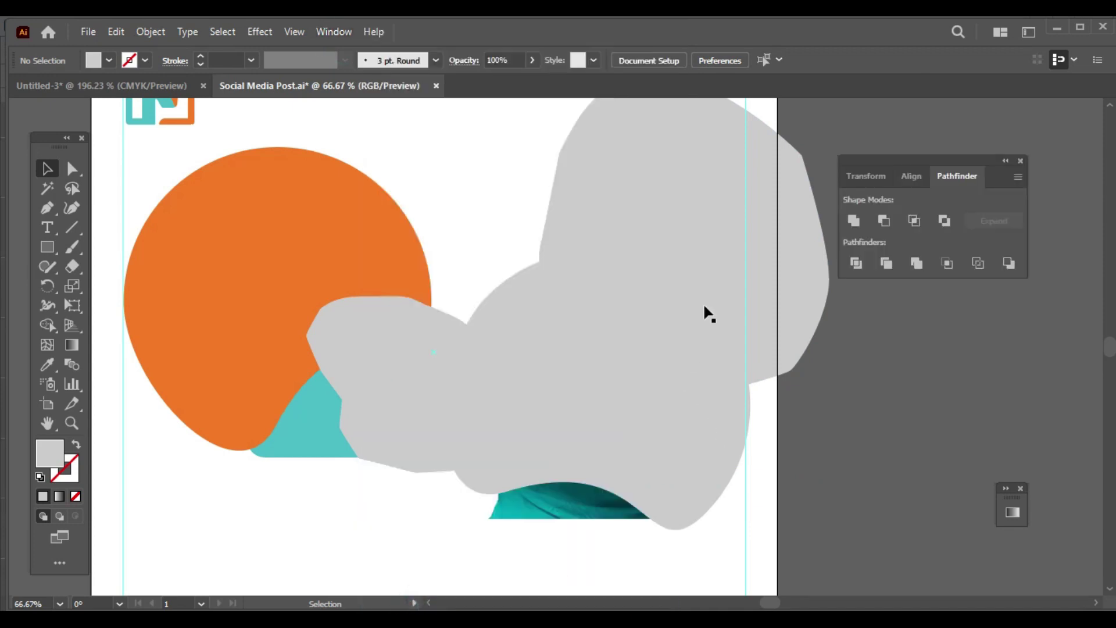
{"action": "left_click", "coordinate": [610, 319]}
{"action": "left_click", "coordinate": [696, 446], "text": "shift"}
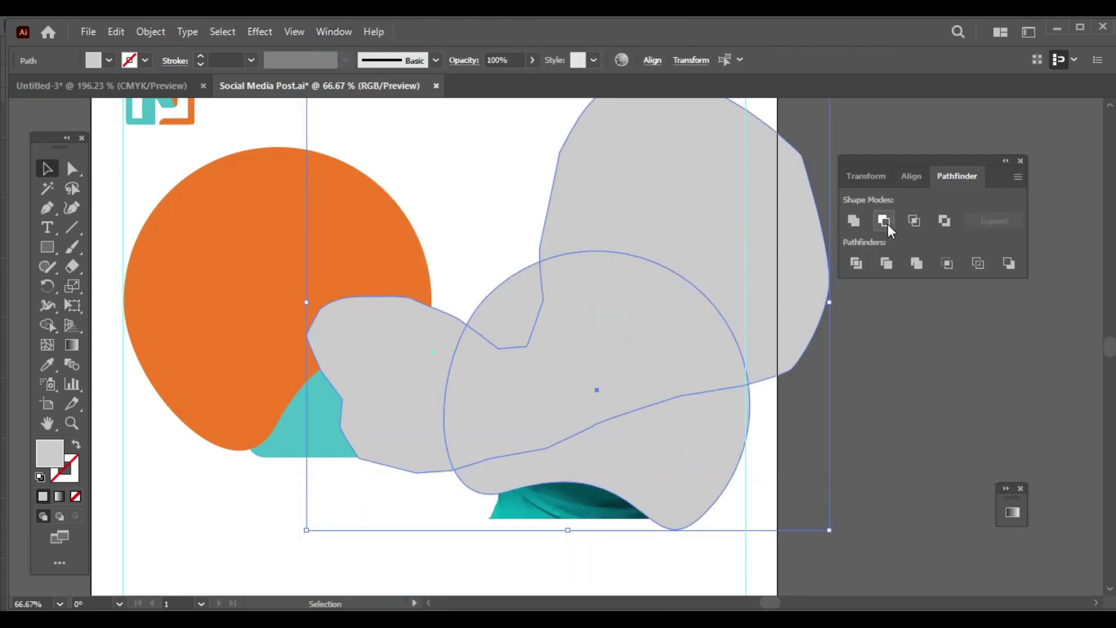
{"action": "left_click", "coordinate": [856, 221]}
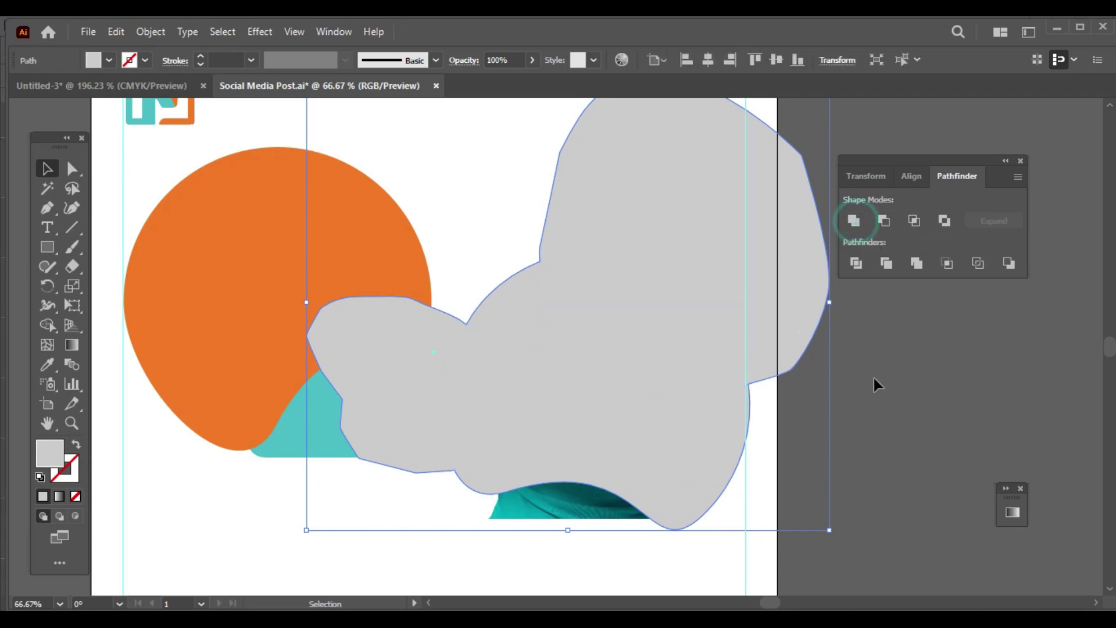
{"action": "left_click", "coordinate": [907, 407]}
{"action": "key", "text": "ctrl+minus"}
{"action": "key", "text": "ctrl+minus"}
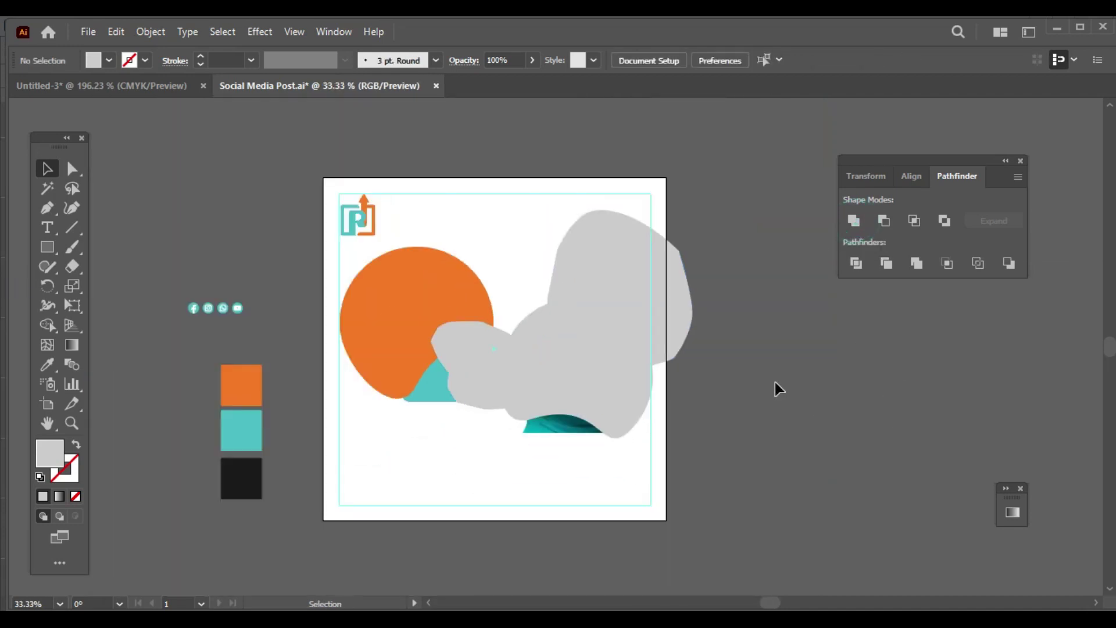
{"action": "left_click_drag", "start_coordinate": [734, 400], "coordinate": [733, 398]}
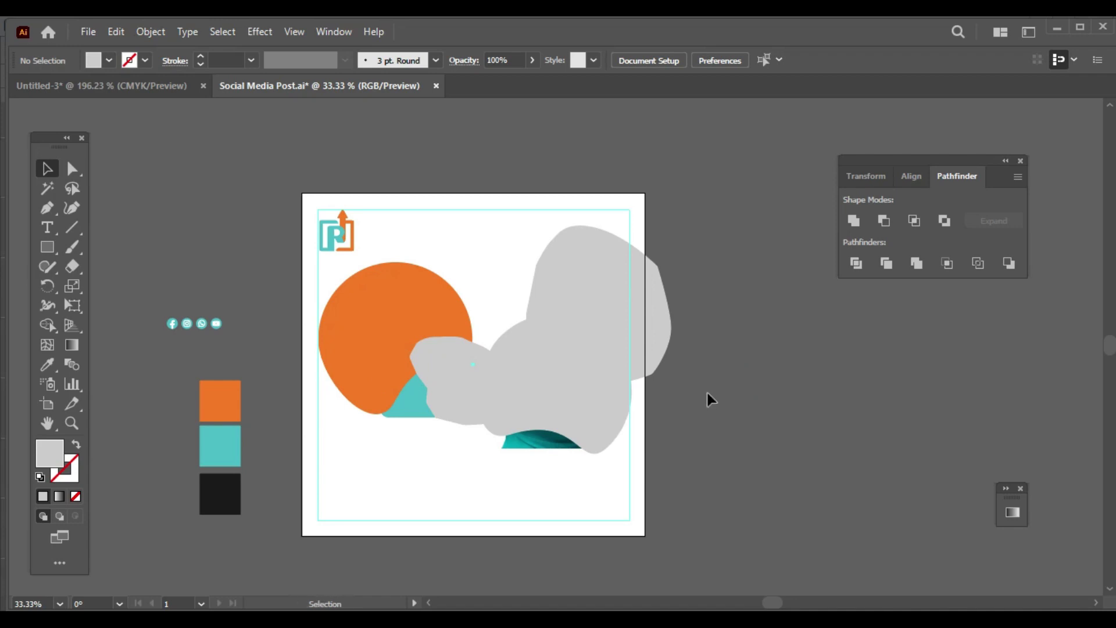
{"action": "key", "text": "ctrl+plus"}
Copy the lower grey blob in place using Move with 0/0 offsets.
{"action": "left_click", "coordinate": [707, 394]}
{"action": "left_click", "coordinate": [808, 414]}
{"action": "left_click", "coordinate": [607, 449]}
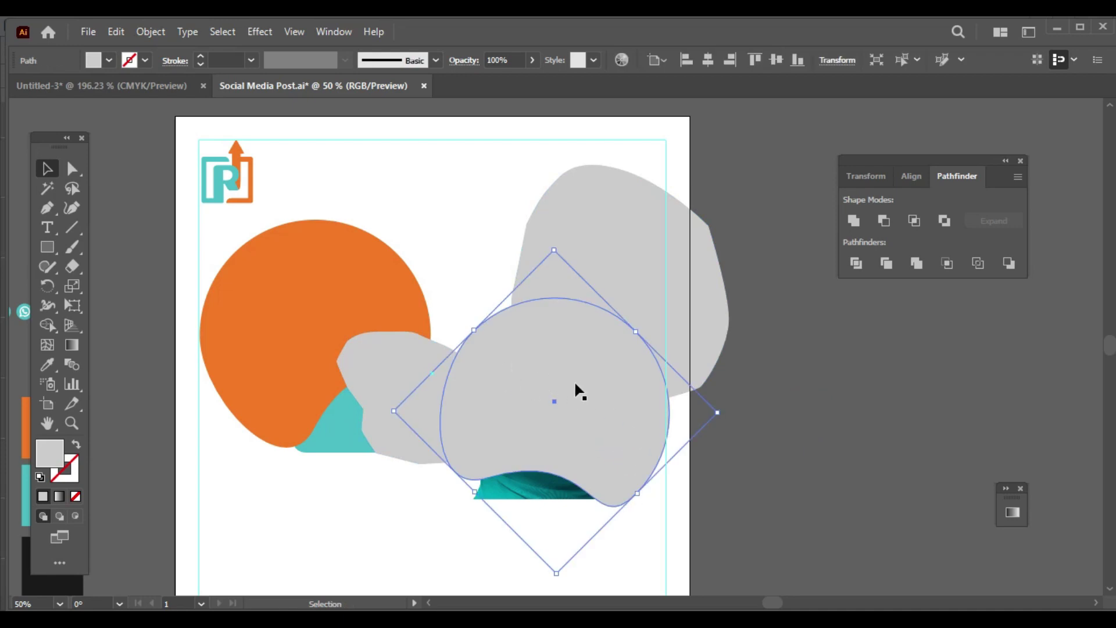
{"action": "key", "text": "Return"}
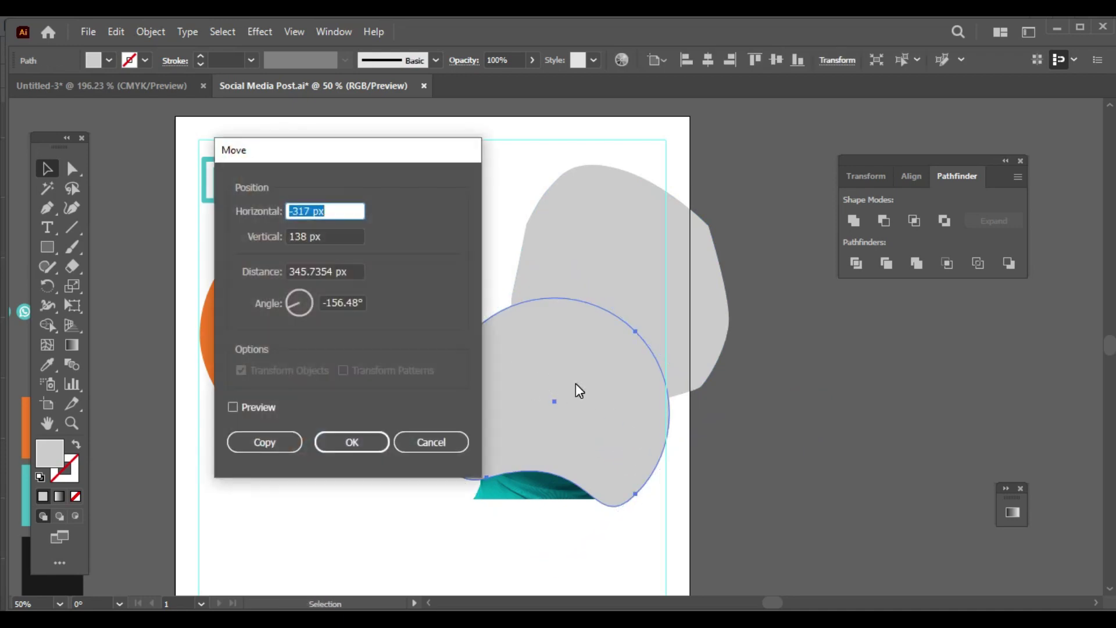
{"action": "type", "text": "0"}
{"action": "key", "text": "Tab"}
{"action": "type", "text": "0"}
{"action": "key", "text": "Tab"}
{"action": "left_click", "coordinate": [260, 442]}
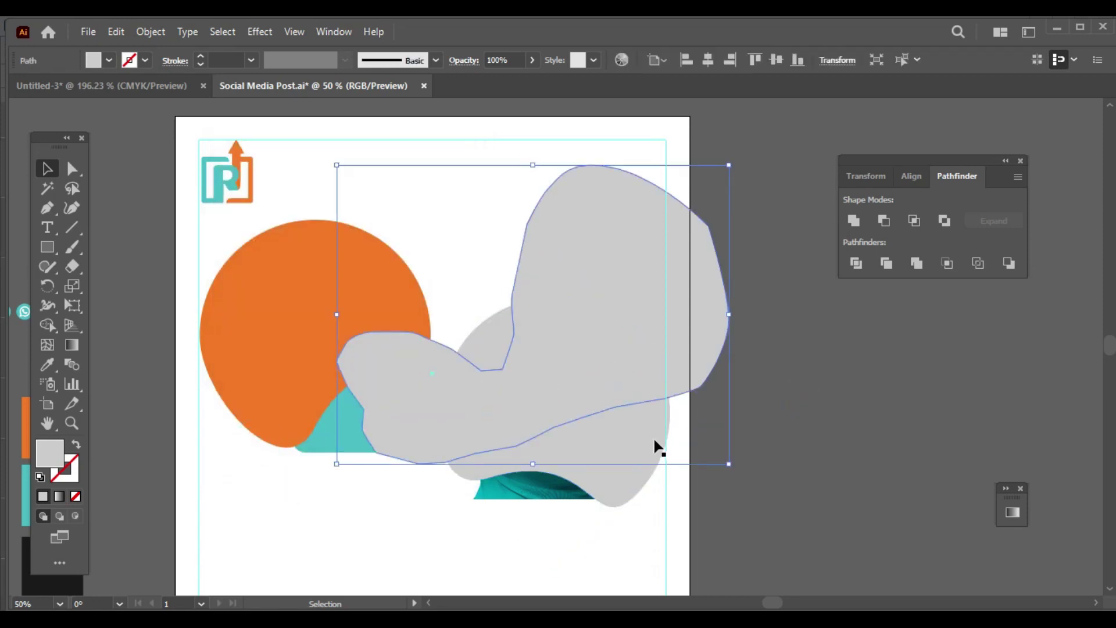
Unite the copy with the large grey blob and bring the model photo to the front.
{"action": "left_click_drag", "start_coordinate": [637, 433], "coordinate": [862, 454]}
{"action": "key", "text": "ctrl+z"}
{"action": "left_click", "coordinate": [618, 214], "text": "shift"}
{"action": "left_click", "coordinate": [853, 220]}
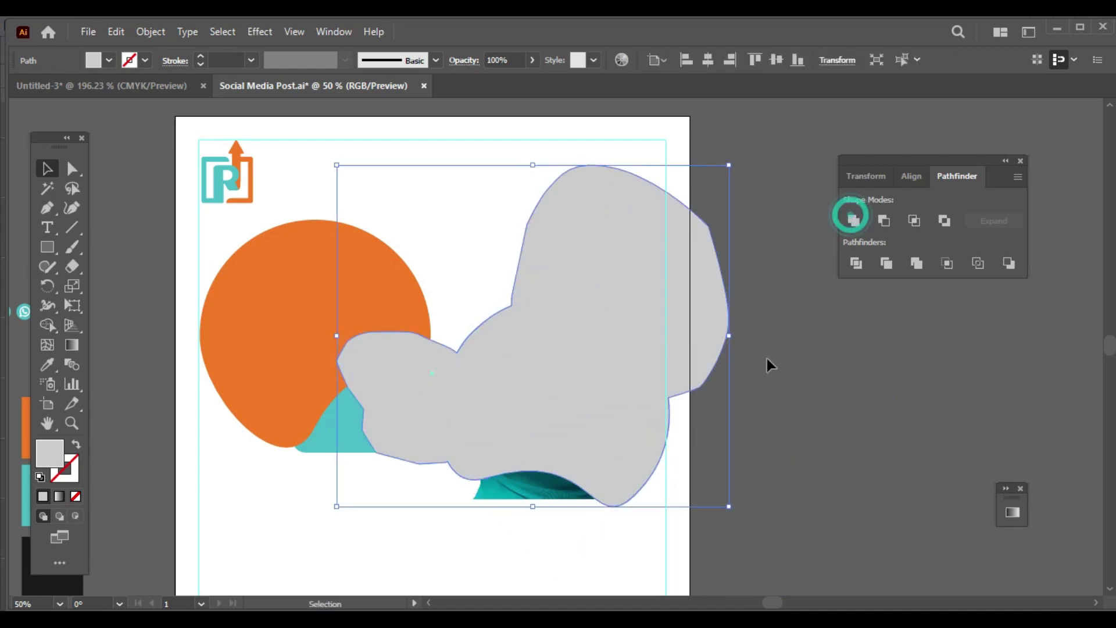
{"action": "left_click", "coordinate": [820, 402]}
{"action": "left_click", "coordinate": [510, 493]}
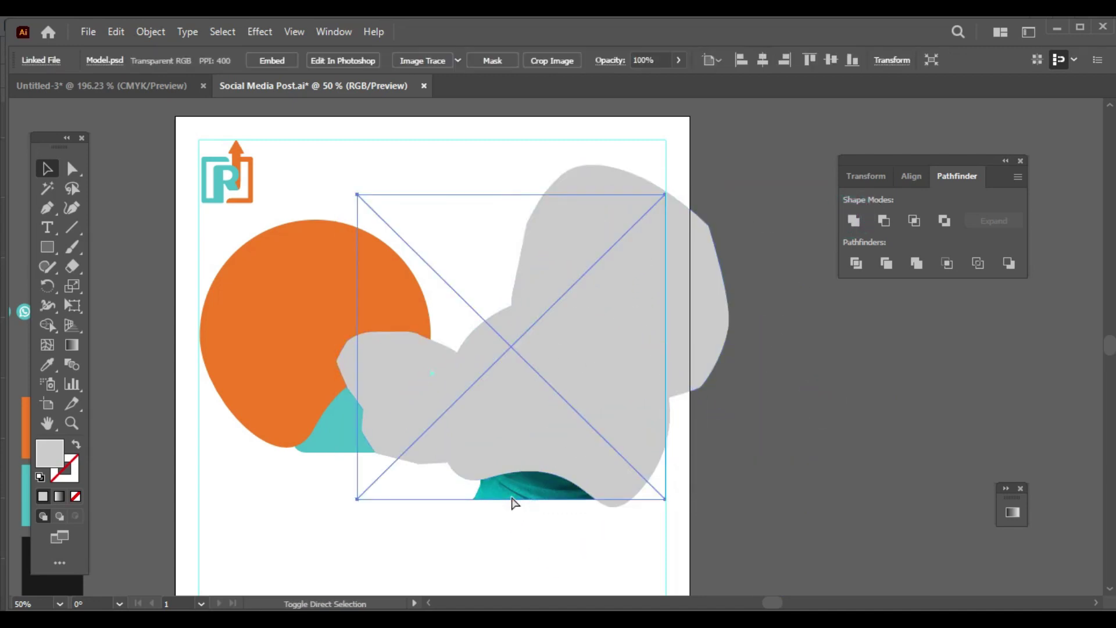
{"action": "key", "text": "ctrl+shift+bracketright"}
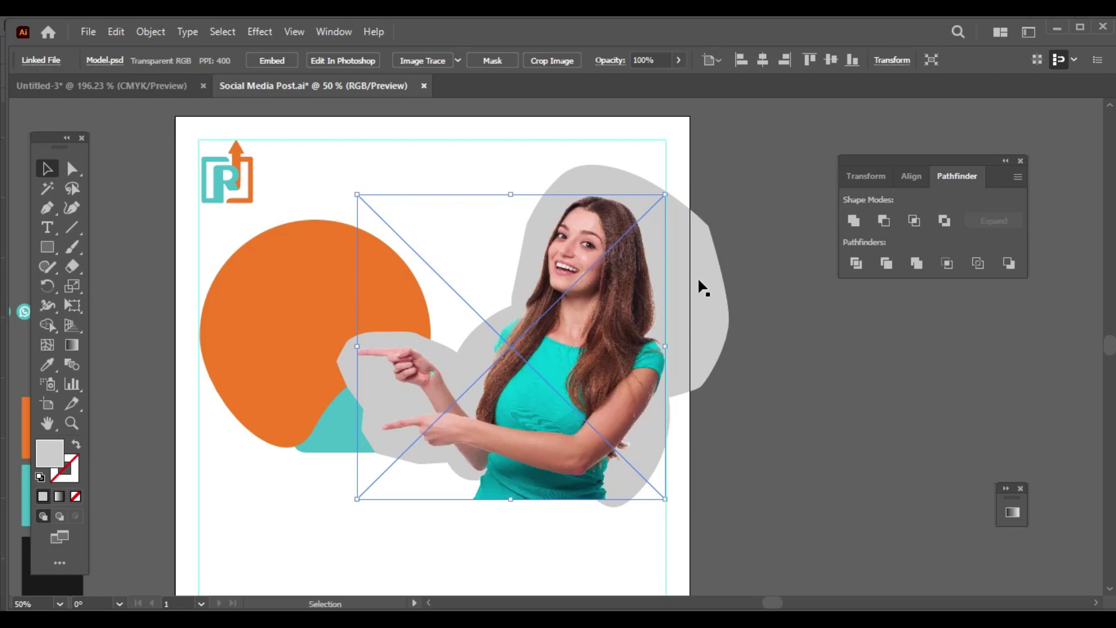
Attempt a Ctrl+7 clipping mask of the photo with the grey blob, dismissing the warnings.
{"action": "left_click", "coordinate": [682, 207], "text": "shift"}
{"action": "key", "text": "ctrl+7"}
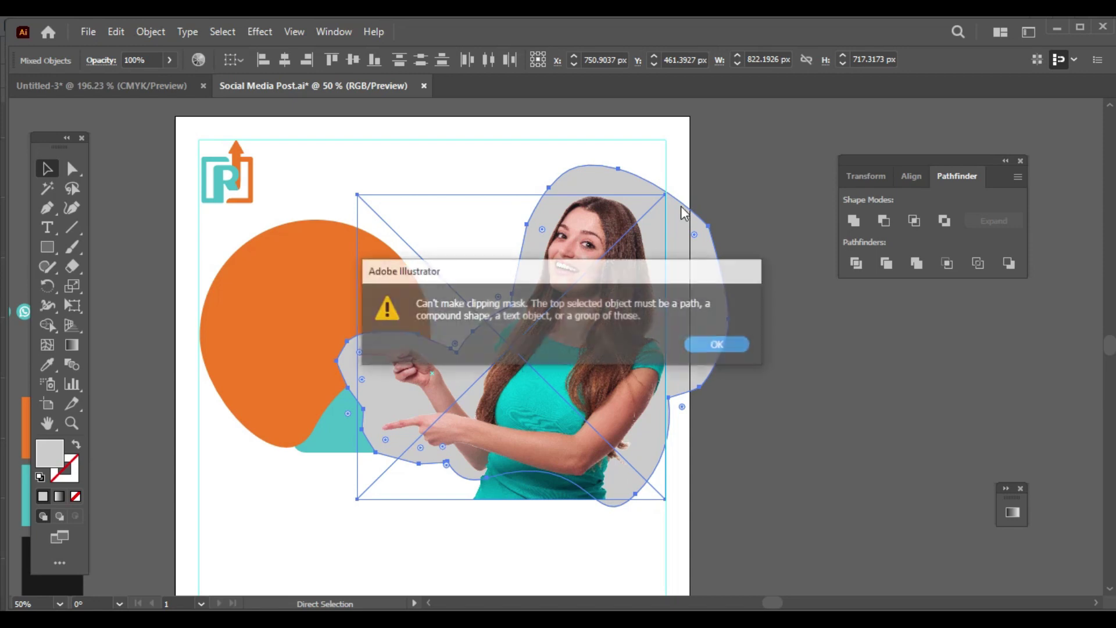
{"action": "key", "text": "Return"}
{"action": "left_click", "coordinate": [797, 386]}
{"action": "left_click", "coordinate": [611, 302]}
{"action": "left_click", "coordinate": [716, 329], "text": "shift"}
{"action": "key", "text": "ctrl+7"}
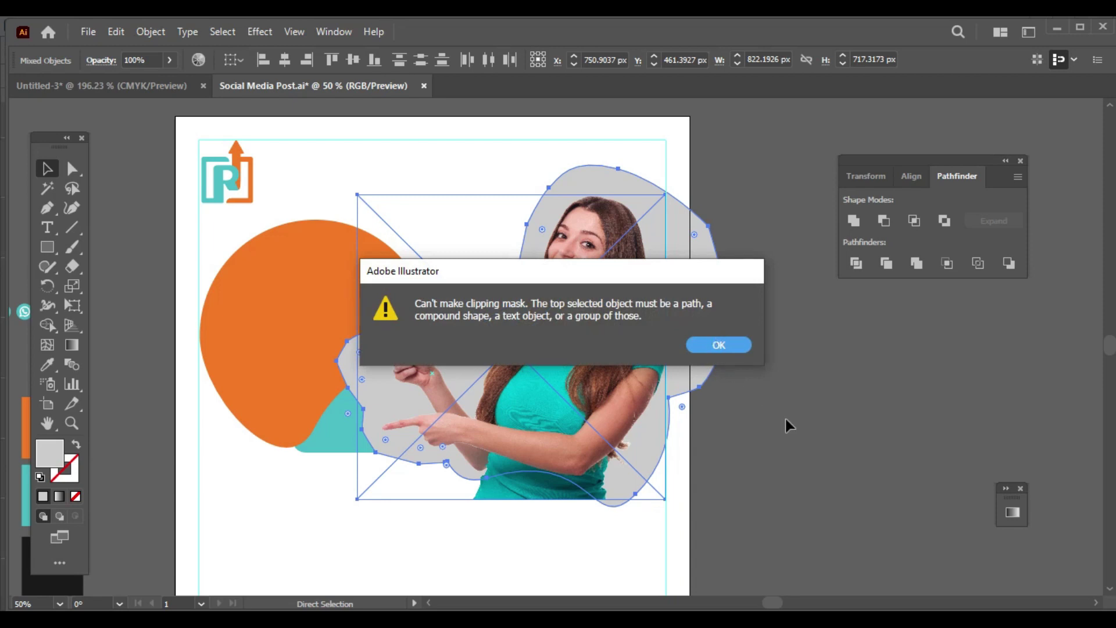
{"action": "key", "text": "Return"}
{"action": "left_click", "coordinate": [839, 447]}
Bring the merged grey blob in front of the photo and clip the photo to it.
{"action": "left_click", "coordinate": [675, 368]}
{"action": "left_click", "coordinate": [699, 269]}
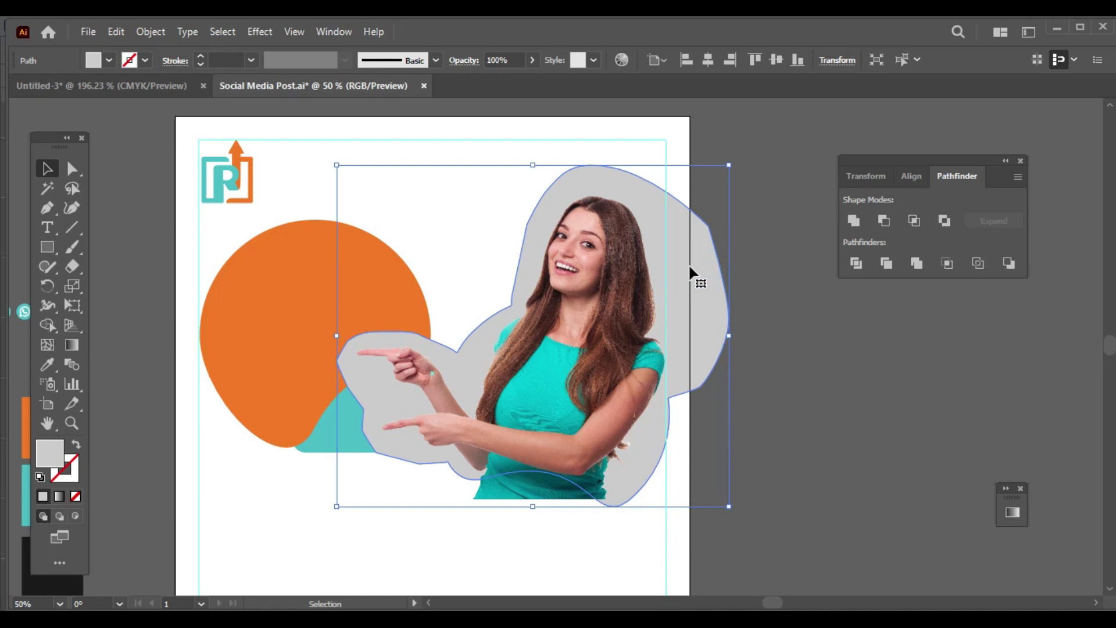
{"action": "key", "text": "ctrl+shift+bracketright"}
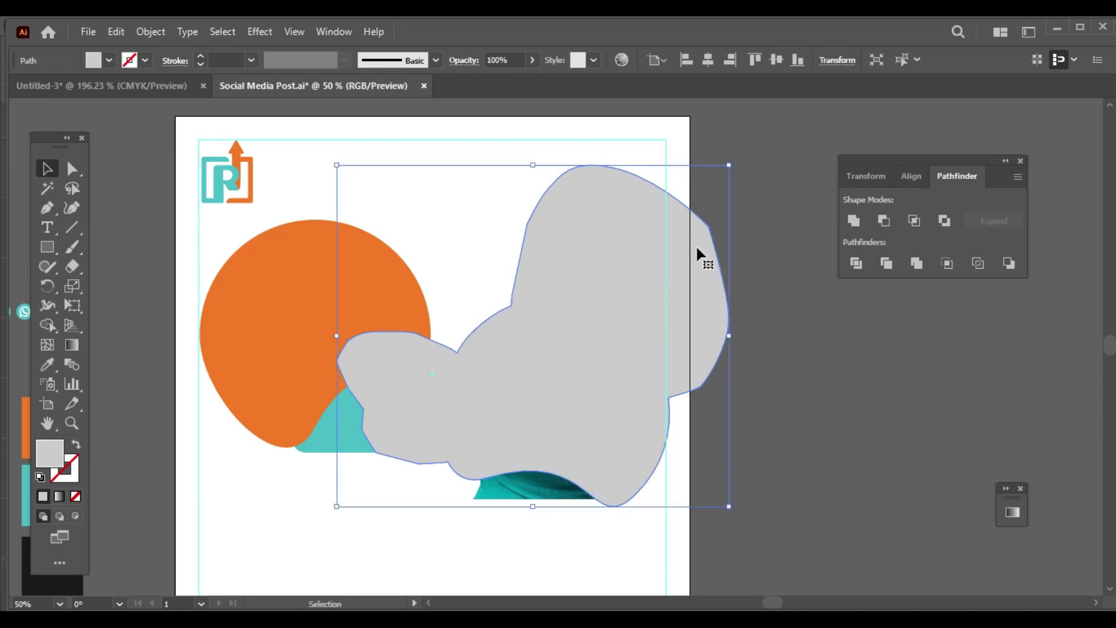
{"action": "left_click", "coordinate": [499, 496], "text": "shift"}
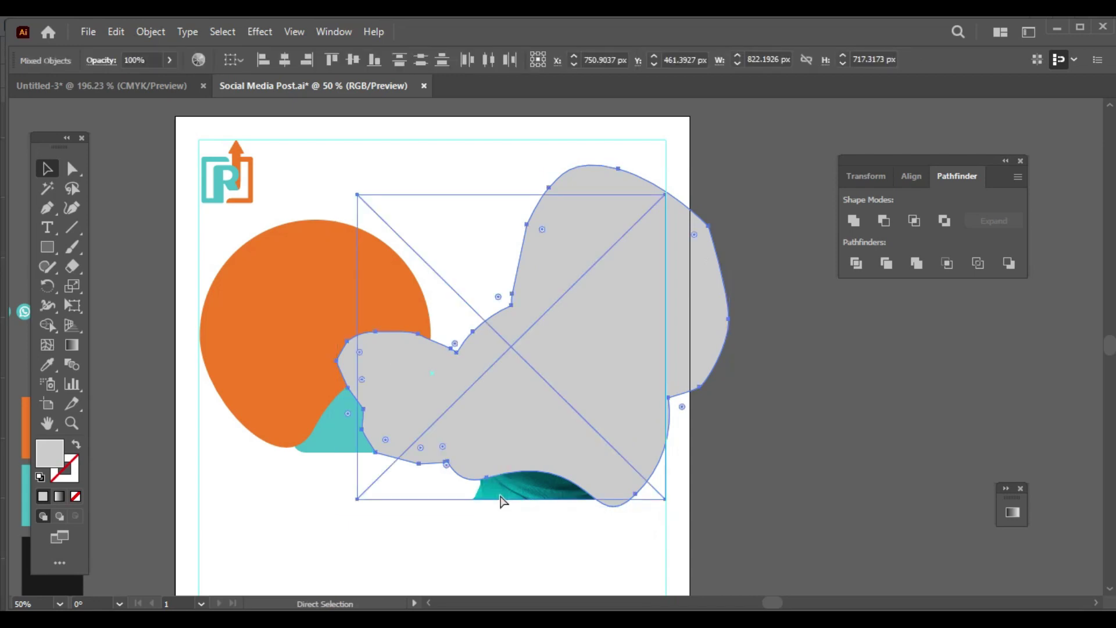
{"action": "key", "text": "ctrl+7"}
{"action": "left_click", "coordinate": [818, 418]}
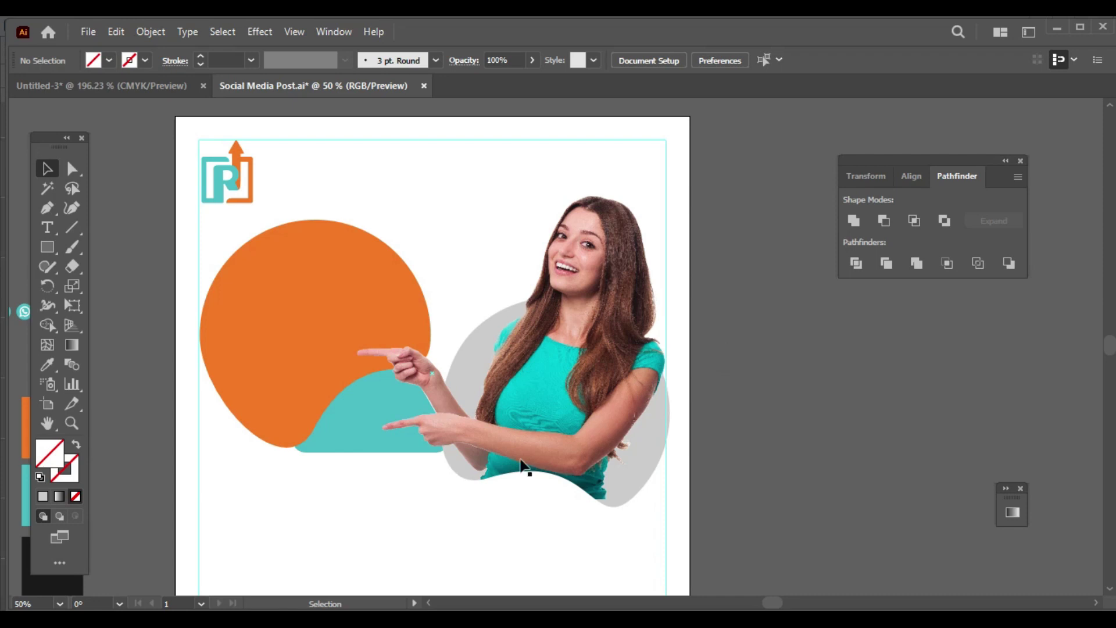
Zoom in on the model's arm to check the cut-out edges, then zoom back out.
{"action": "key", "text": "z"}
{"action": "left_click_drag", "start_coordinate": [458, 459], "coordinate": [751, 324]}
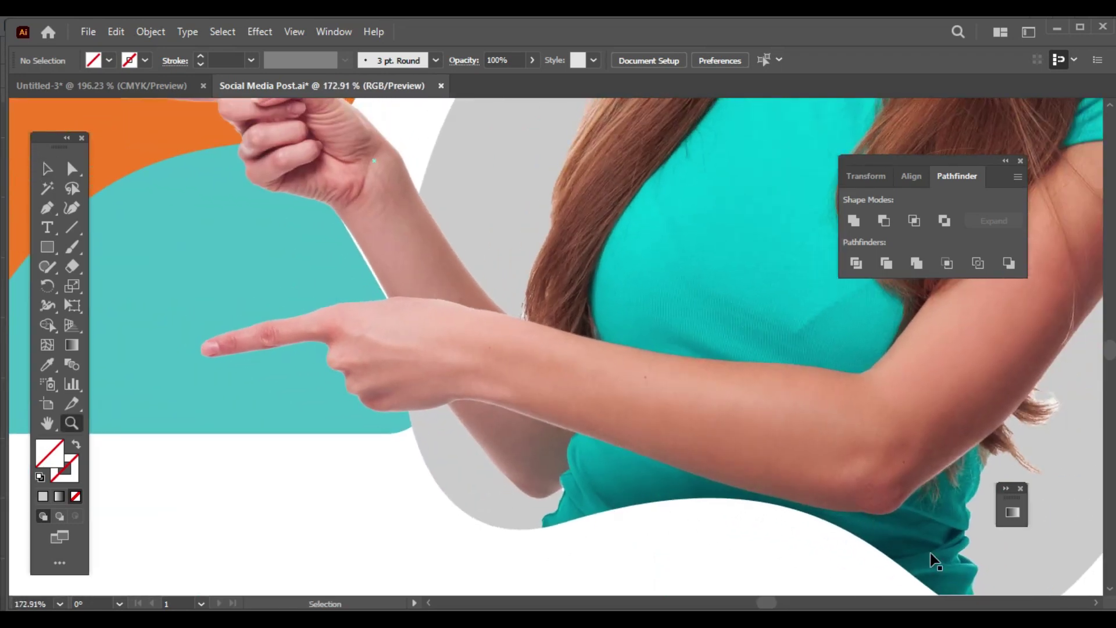
{"action": "key", "text": "ctrl+minus"}
{"action": "key", "text": "ctrl+minus"}
{"action": "key", "text": "ctrl+minus"}
{"action": "scroll", "coordinate": [891, 512], "scroll_direction": "up", "scroll_amount": 2}
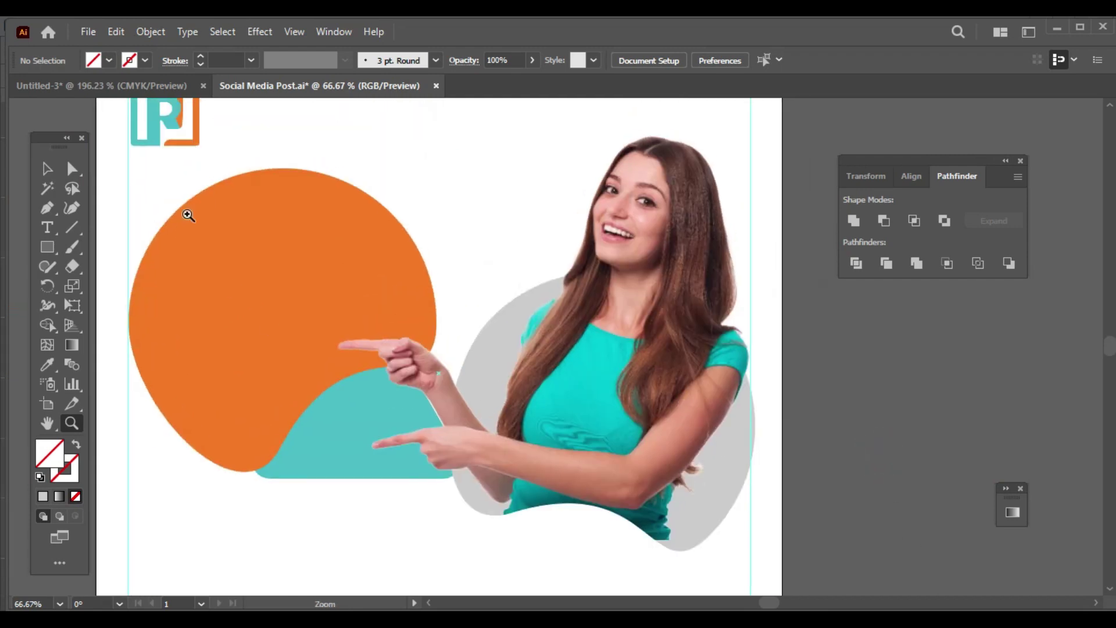
Shift the orange circle, teal and grey shapes and the model slightly lower on the artboard.
{"action": "left_click", "coordinate": [47, 168]}
{"action": "key", "text": "ctrl+minus"}
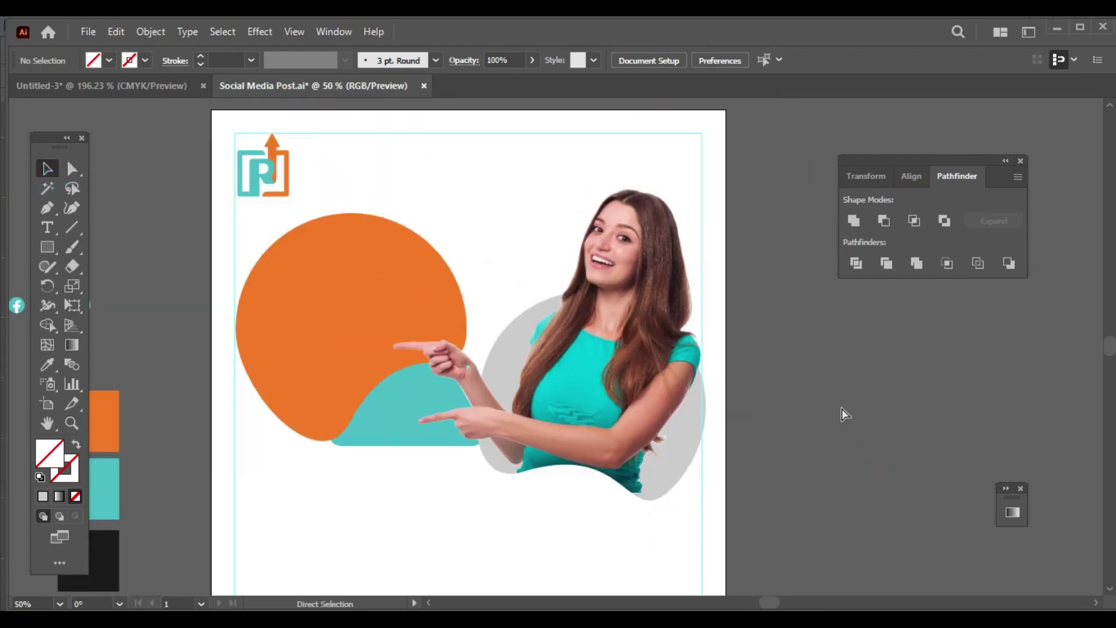
{"action": "left_click_drag", "start_coordinate": [827, 407], "coordinate": [834, 404]}
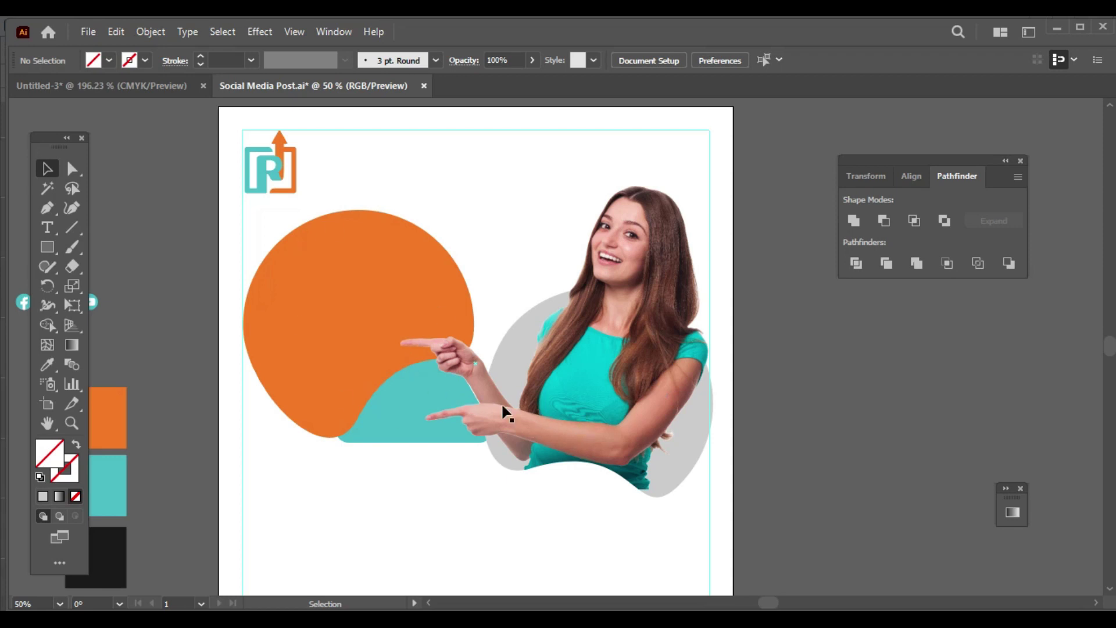
{"action": "left_click_drag", "start_coordinate": [311, 213], "coordinate": [625, 254]}
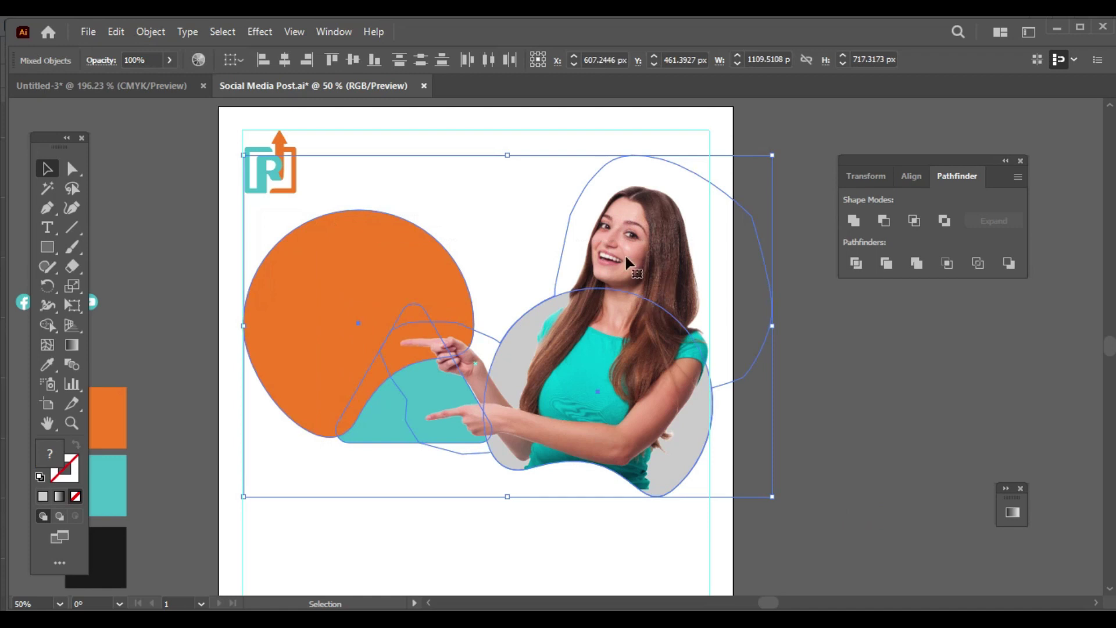
{"action": "left_click_drag", "start_coordinate": [607, 318], "coordinate": [606, 344]}
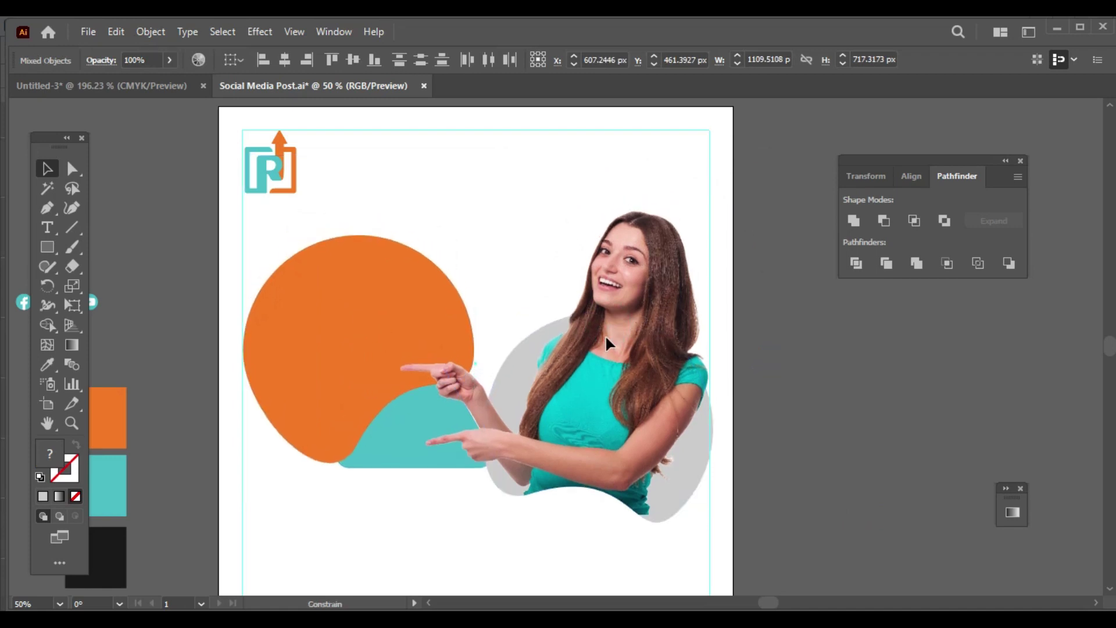
{"action": "left_click", "coordinate": [936, 409]}
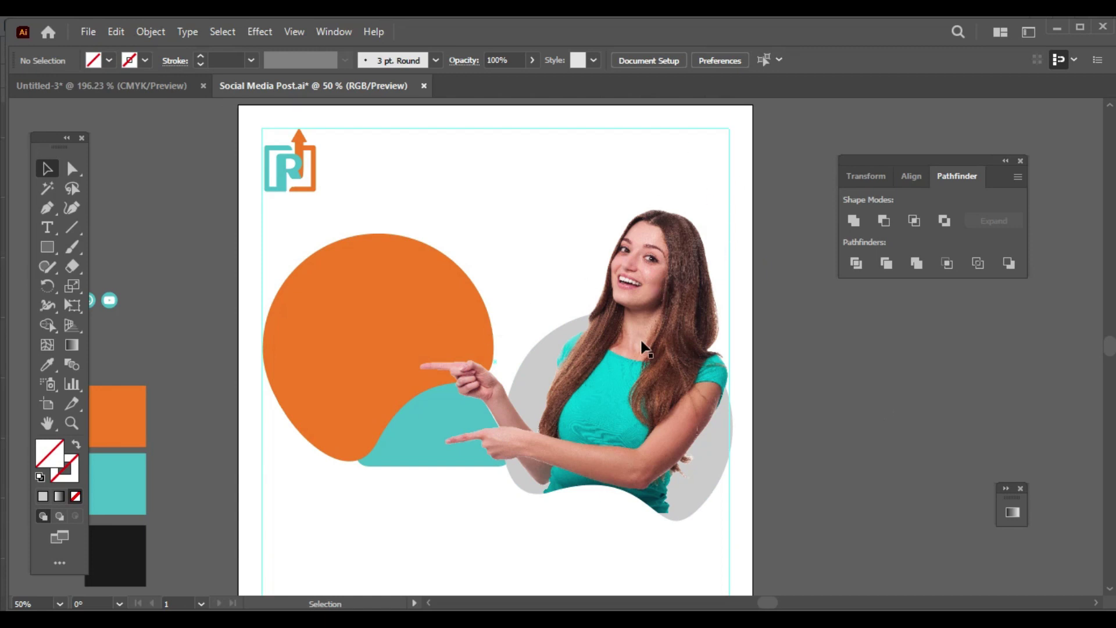
Move the three colour swatches further left on the pasteboard.
{"action": "scroll", "coordinate": [792, 409], "scroll_direction": "left", "scroll_amount": 5}
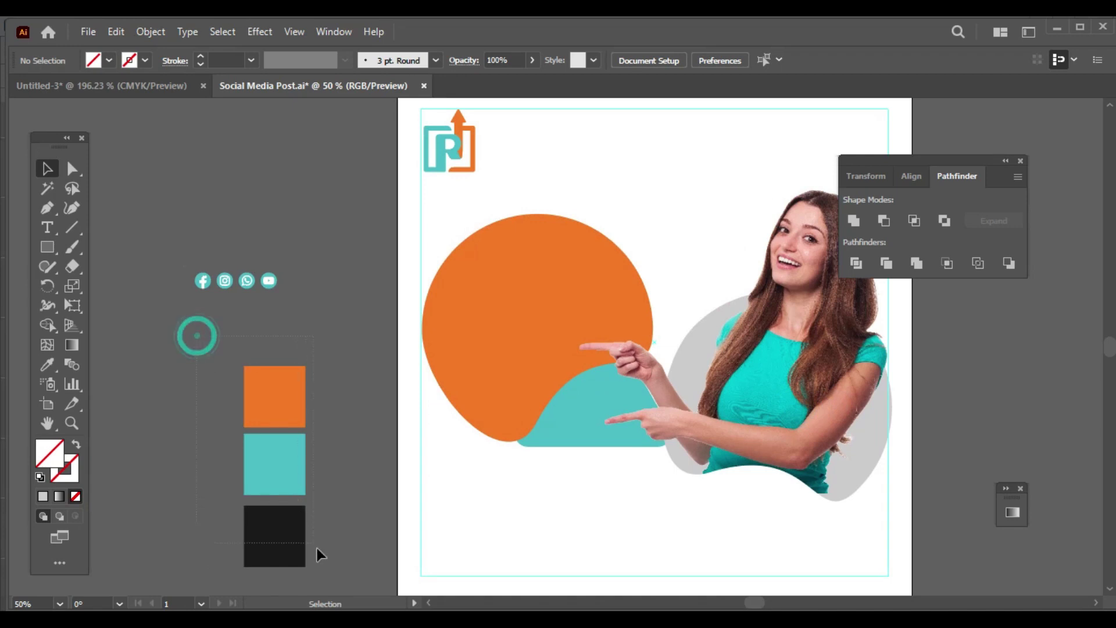
{"action": "left_click_drag", "start_coordinate": [195, 331], "coordinate": [315, 545]}
{"action": "left_click_drag", "start_coordinate": [273, 459], "coordinate": [172, 460]}
{"action": "left_click", "coordinate": [252, 477]}
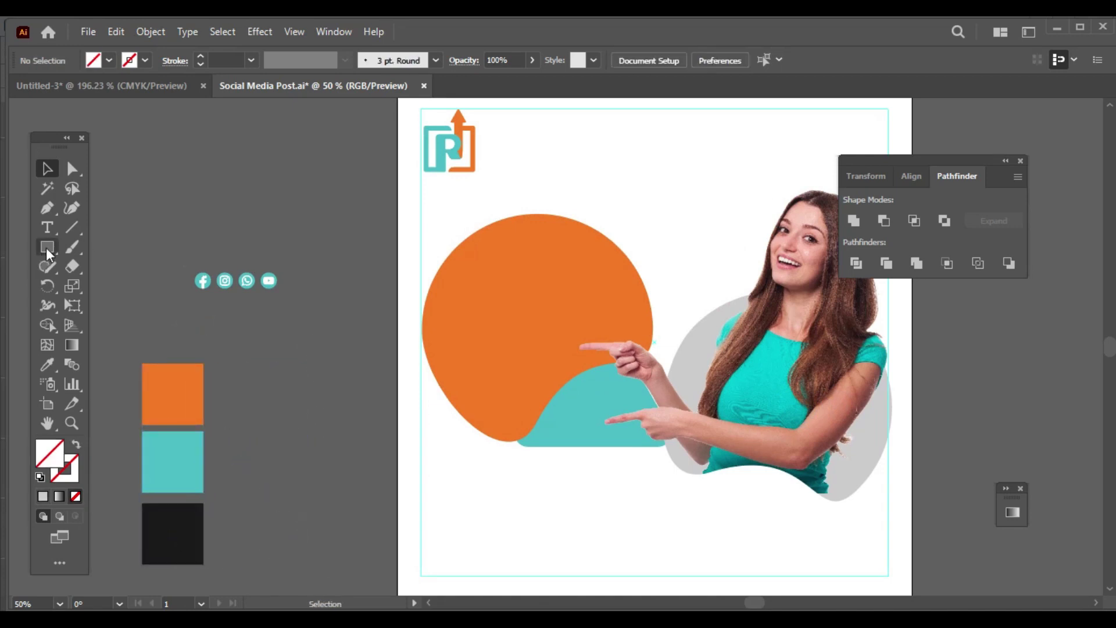
Draw a small ellipse beside the swatches and give it the light grey fill.
{"action": "left_click", "coordinate": [47, 247]}
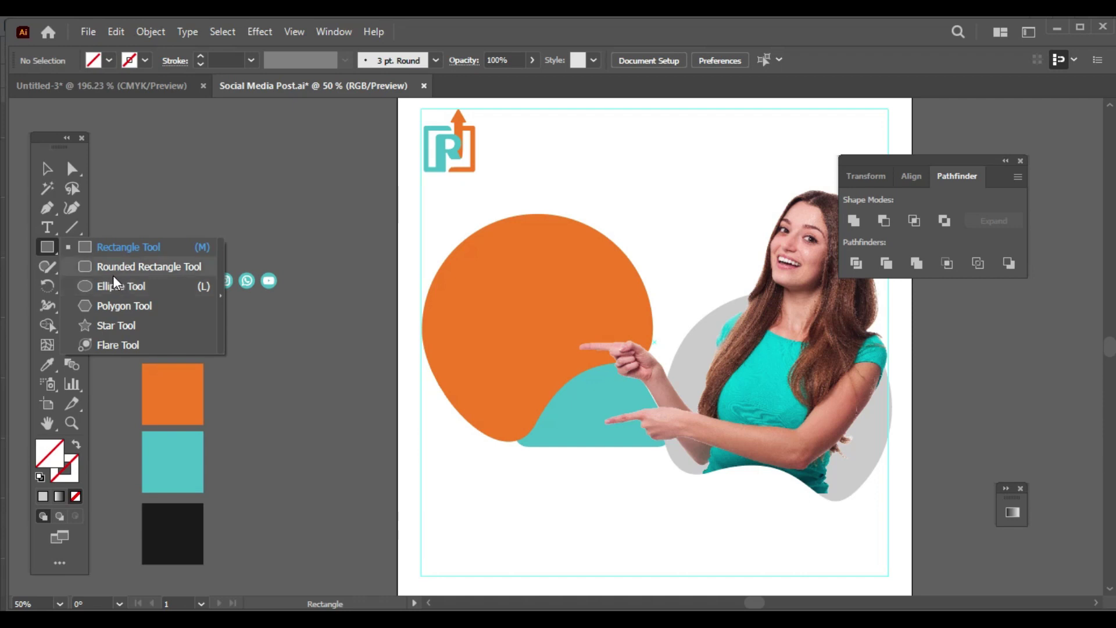
{"action": "left_click", "coordinate": [99, 287]}
{"action": "left_click_drag", "start_coordinate": [241, 377], "coordinate": [243, 382]}
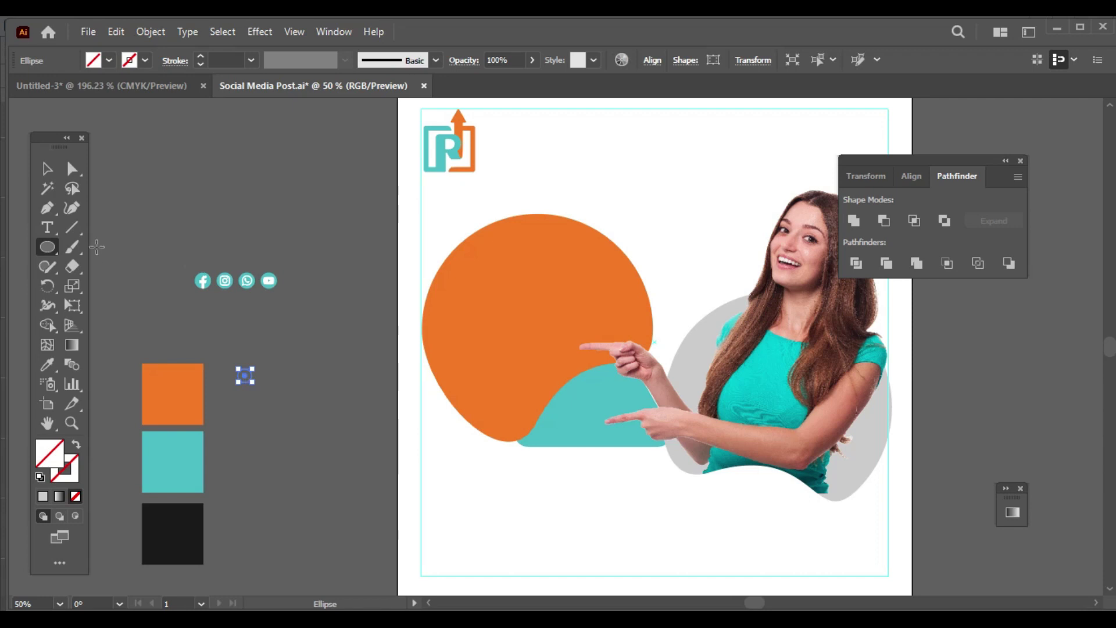
{"action": "left_click", "coordinate": [47, 168]}
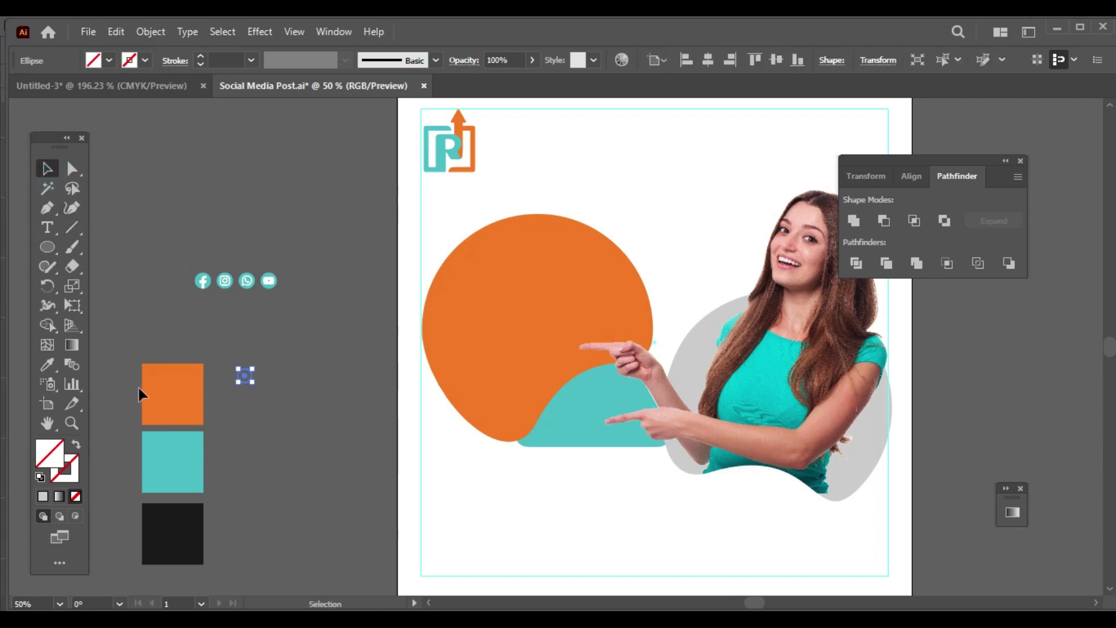
{"action": "left_click", "coordinate": [46, 364]}
{"action": "left_click", "coordinate": [685, 375]}
Zoom in on the grey ellipse and scale it down to a small dot.
{"action": "left_click", "coordinate": [45, 168]}
{"action": "key", "text": "z"}
{"action": "mouse_move", "coordinate": [287, 394]}
{"action": "left_mouse_down"}
{"action": "mouse_move", "coordinate": [365, 280]}
{"action": "mouse_move", "coordinate": [336, 293]}
{"action": "mouse_move", "coordinate": [375, 279]}
{"action": "left_mouse_up"}
{"action": "left_click", "coordinate": [47, 168]}
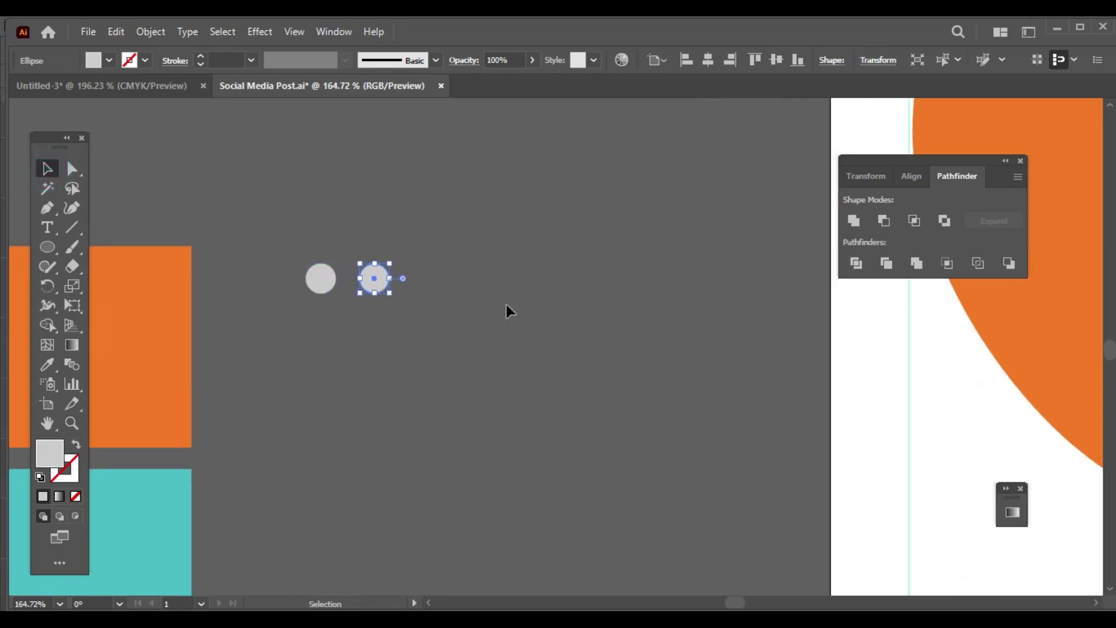
Repeat the grey dot into a row of eight, then duplicate the row downward into an 8×8 grid.
{"action": "key", "text": "ctrl+d"}
{"action": "key", "text": "ctrl+d"}
{"action": "key", "text": "ctrl+d"}
{"action": "key", "text": "ctrl+d"}
{"action": "key", "text": "ctrl+d"}
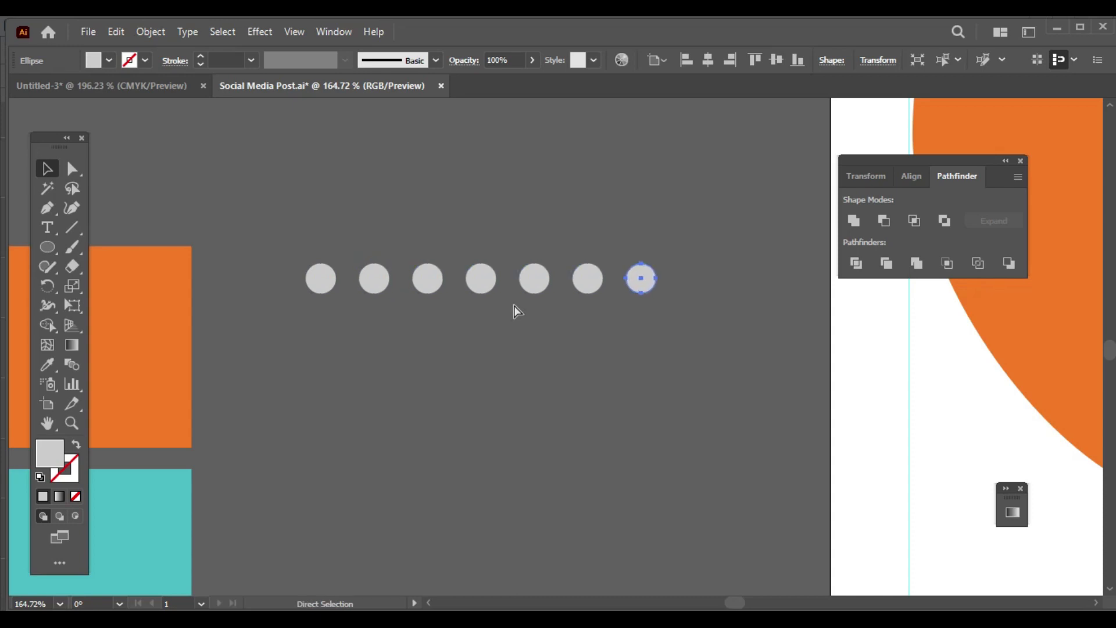
{"action": "key", "text": "ctrl+d"}
{"action": "mouse_move", "coordinate": [279, 213]}
{"action": "left_mouse_down"}
{"action": "mouse_move", "coordinate": [714, 420]}
{"action": "mouse_move", "coordinate": [669, 342]}
{"action": "left_mouse_up"}
{"action": "left_click_drag", "start_coordinate": [650, 197], "coordinate": [649, 251]}
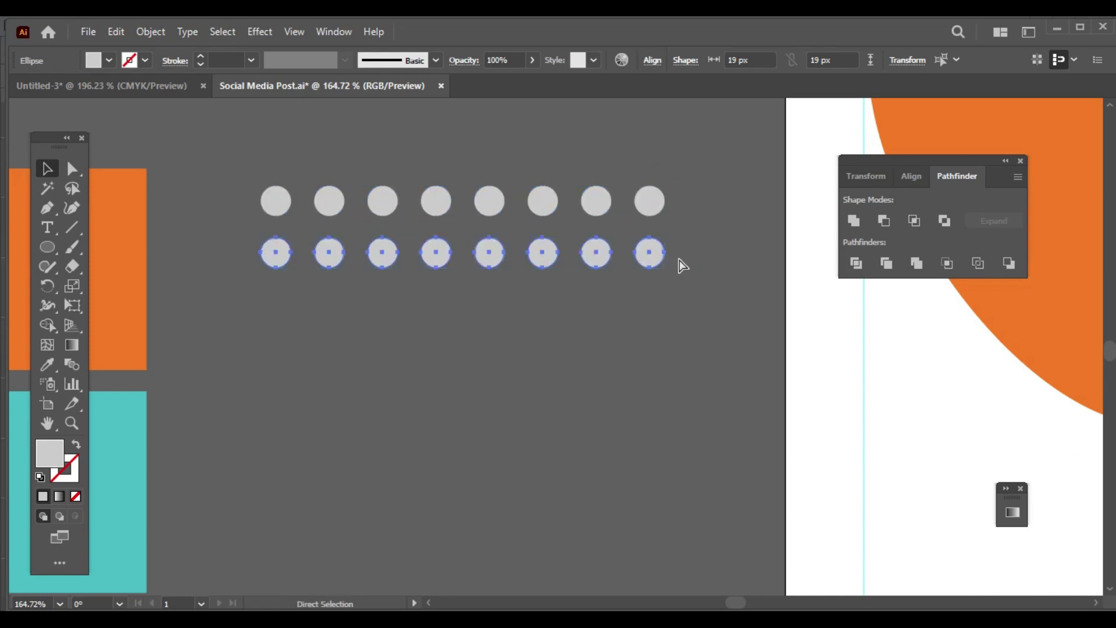
{"action": "key", "text": "ctrl+d"}
{"action": "key", "text": "ctrl+d"}
{"action": "key", "text": "ctrl+d"}
{"action": "key", "text": "ctrl+d"}
{"action": "key", "text": "ctrl+d"}
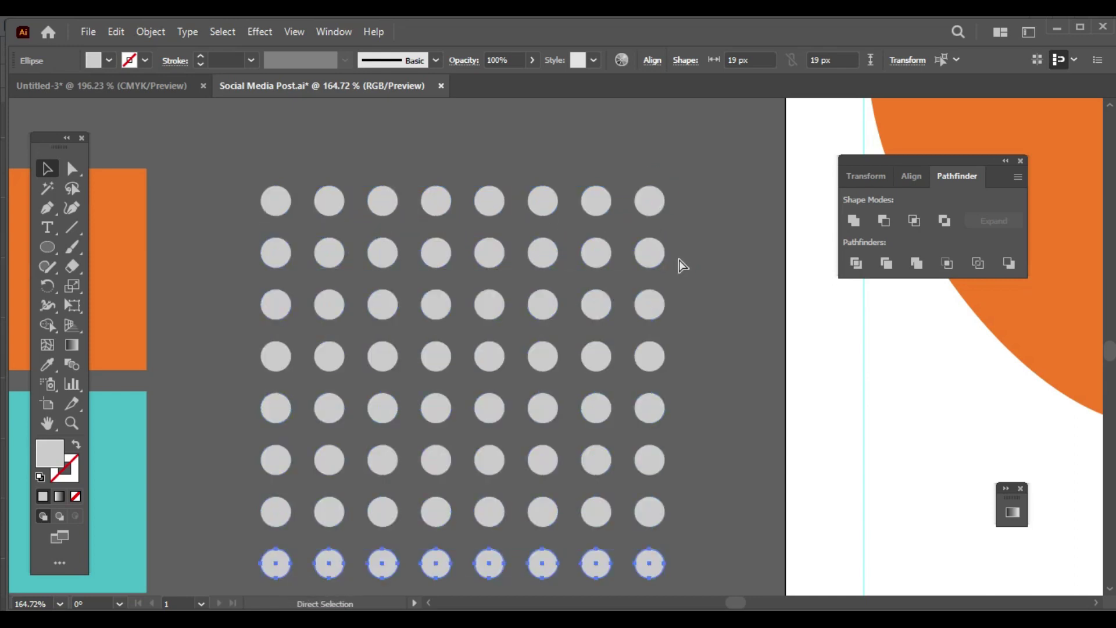
{"action": "key", "text": "ctrl+minus"}
{"action": "left_click_drag", "start_coordinate": [766, 275], "coordinate": [728, 405]}
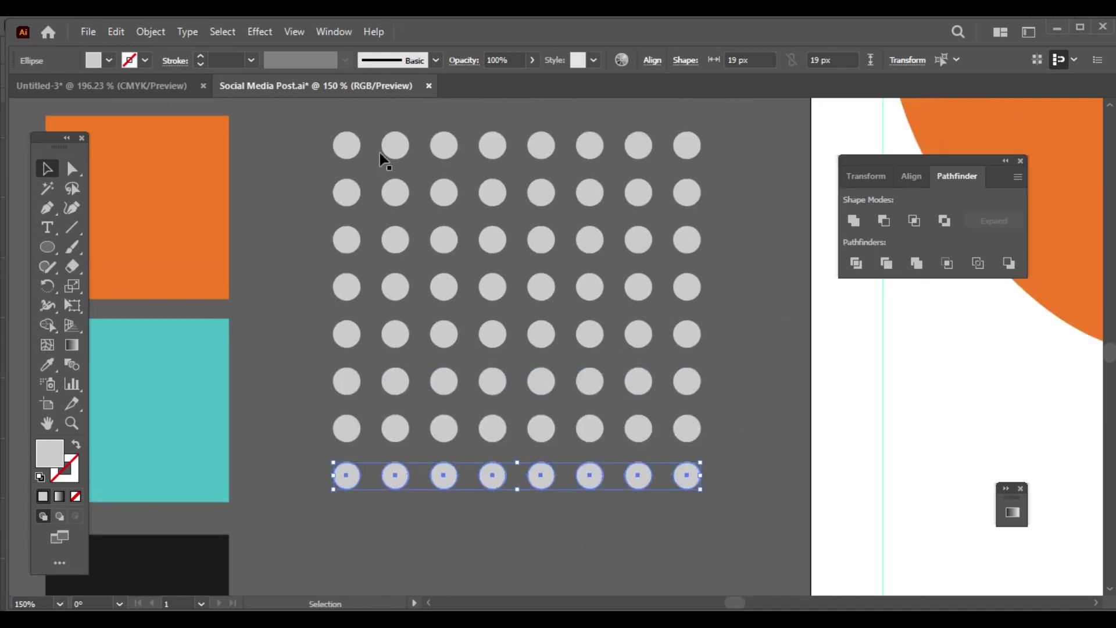
{"action": "key", "text": "ctrl+minus"}
{"action": "key", "text": "ctrl+minus"}
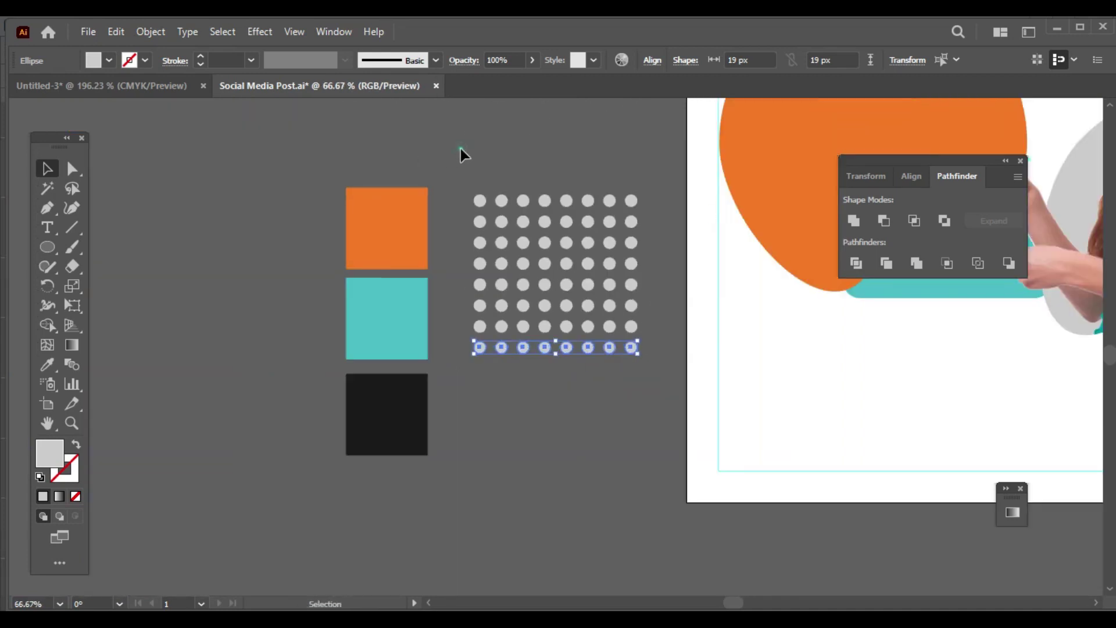
Rotate the whole dot grid 45° into a diamond.
{"action": "left_click", "coordinate": [493, 142]}
{"action": "left_click_drag", "start_coordinate": [282, 142], "coordinate": [481, 377]}
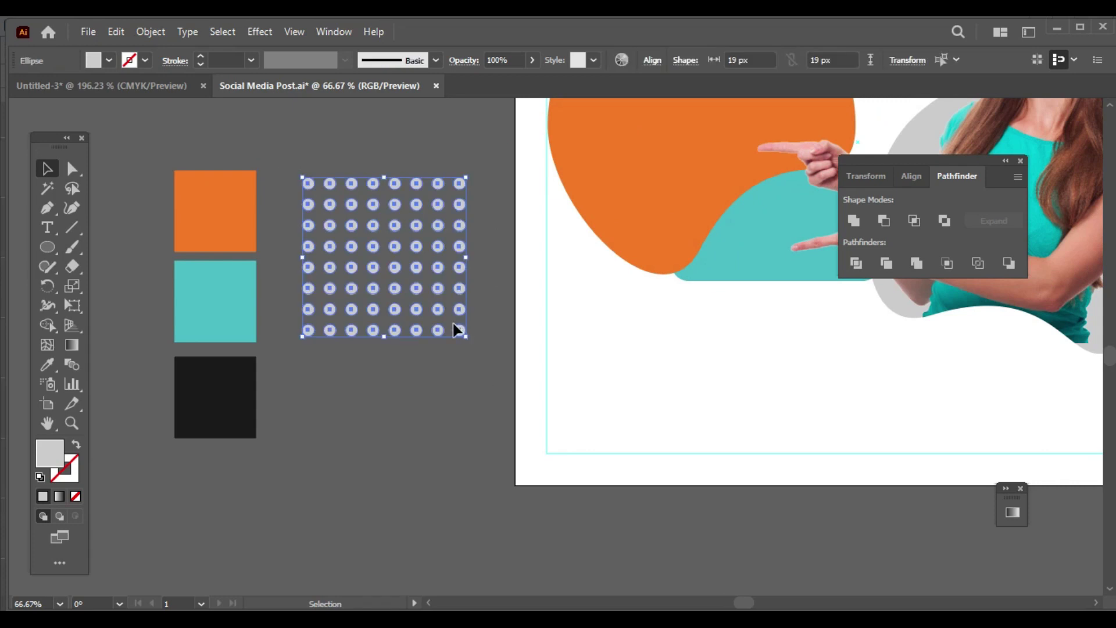
{"action": "mouse_move", "coordinate": [453, 324]}
{"action": "left_mouse_down"}
{"action": "mouse_move", "coordinate": [466, 427]}
{"action": "mouse_move", "coordinate": [503, 374]}
{"action": "left_mouse_up"}
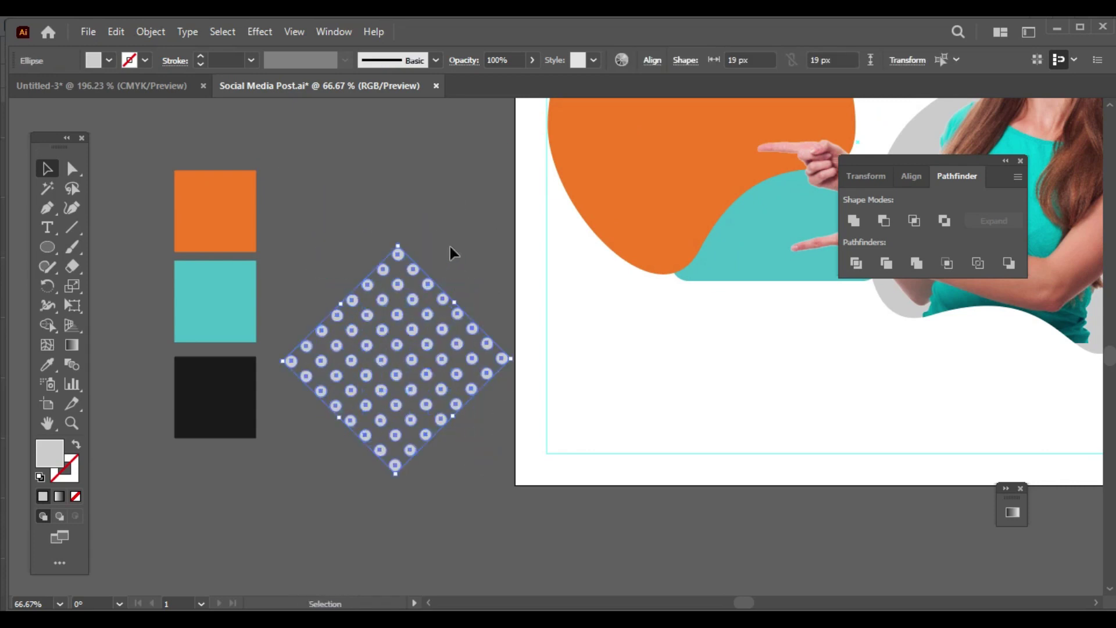
{"action": "left_click", "coordinate": [438, 208]}
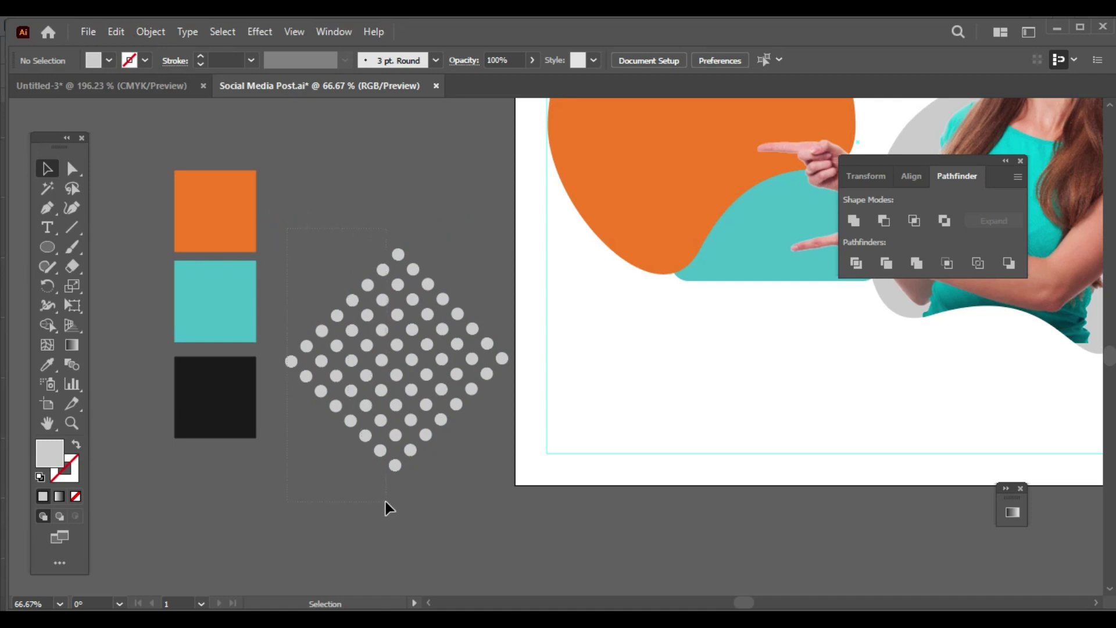
Delete the lower-left dots, leftover column and stray dots to leave a right-pointing triangle.
{"action": "left_click_drag", "start_coordinate": [388, 495], "coordinate": [379, 497]}
{"action": "left_click", "coordinate": [413, 528]}
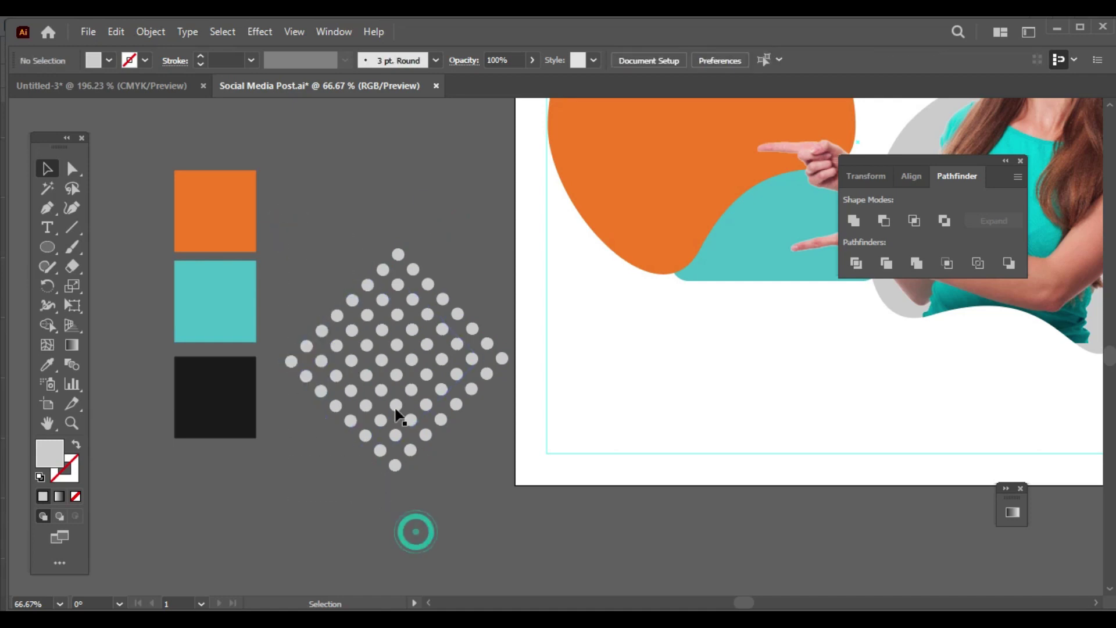
{"action": "left_click", "coordinate": [366, 314]}
{"action": "left_click_drag", "start_coordinate": [284, 254], "coordinate": [370, 473]}
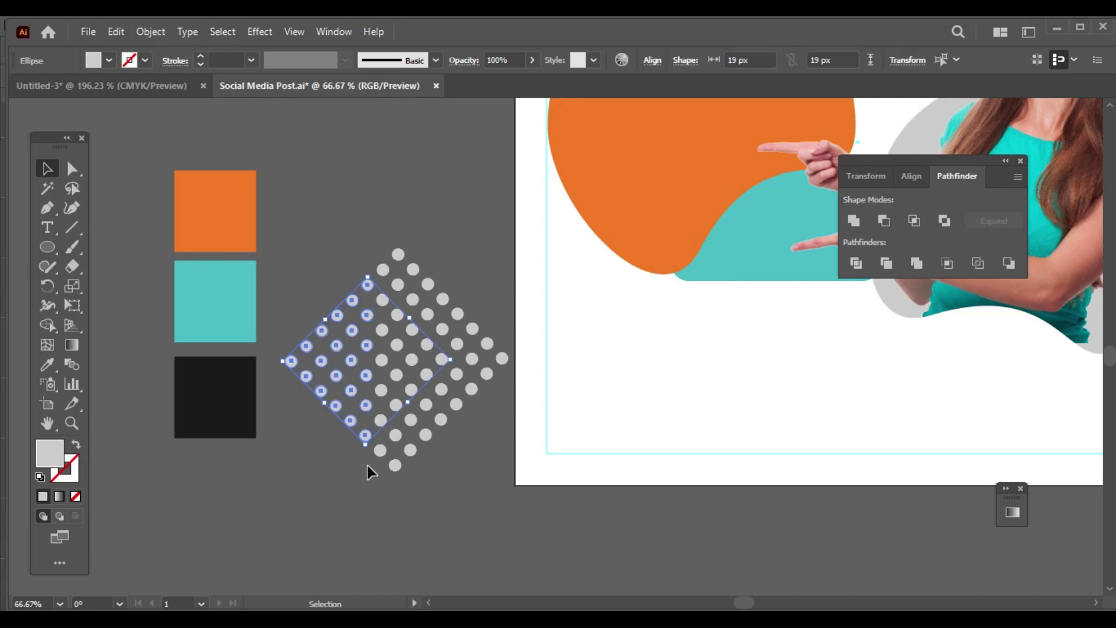
{"action": "key", "text": "Delete"}
{"action": "left_click_drag", "start_coordinate": [354, 239], "coordinate": [376, 487]}
{"action": "key", "text": "Delete"}
{"action": "left_click_drag", "start_coordinate": [358, 248], "coordinate": [384, 320]}
{"action": "key", "text": "Delete"}
Select all the remaining triangle dots and group them with Ctrl+G.
{"action": "key", "text": "ctrl+a"}
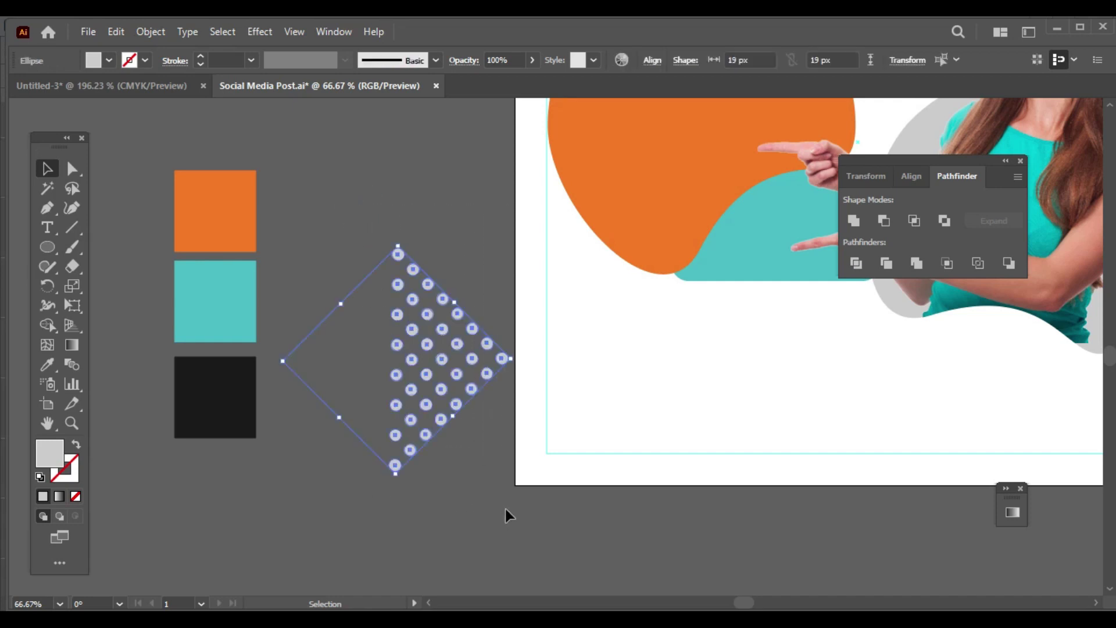
{"action": "left_click", "coordinate": [383, 524]}
{"action": "left_click", "coordinate": [291, 239]}
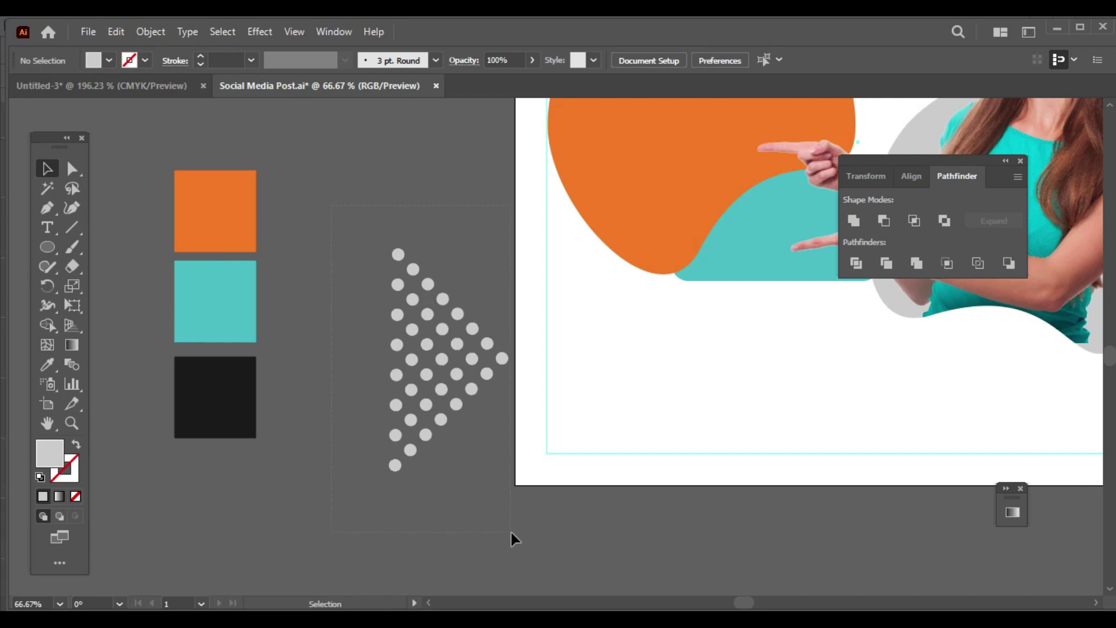
{"action": "key", "text": "ctrl+a"}
{"action": "key", "text": "ctrl+minus"}
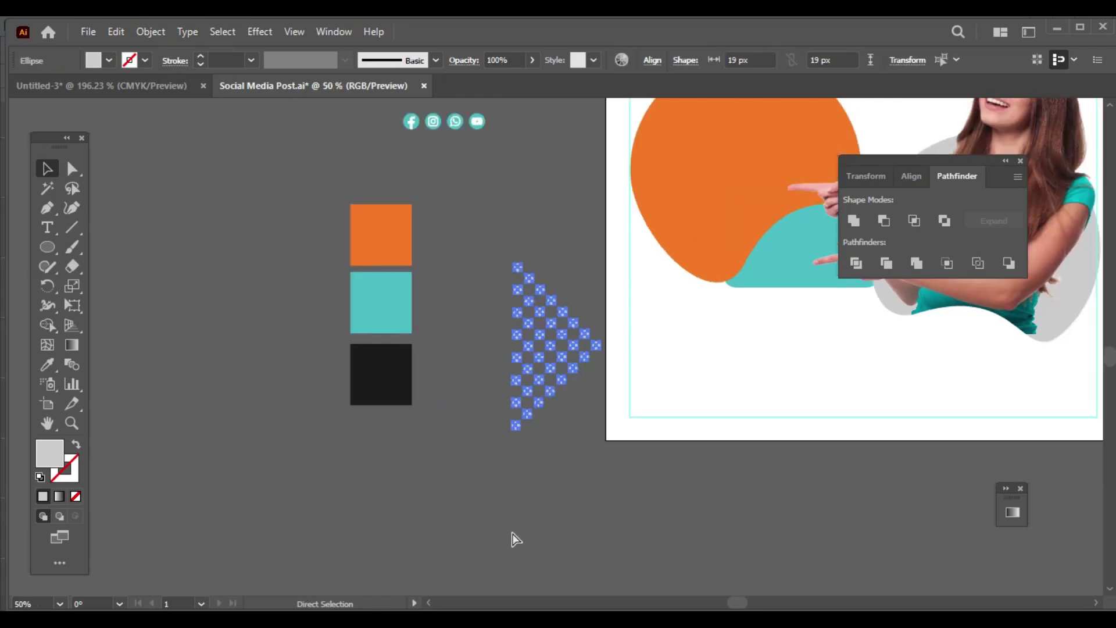
{"action": "left_click_drag", "start_coordinate": [540, 501], "coordinate": [436, 527]}
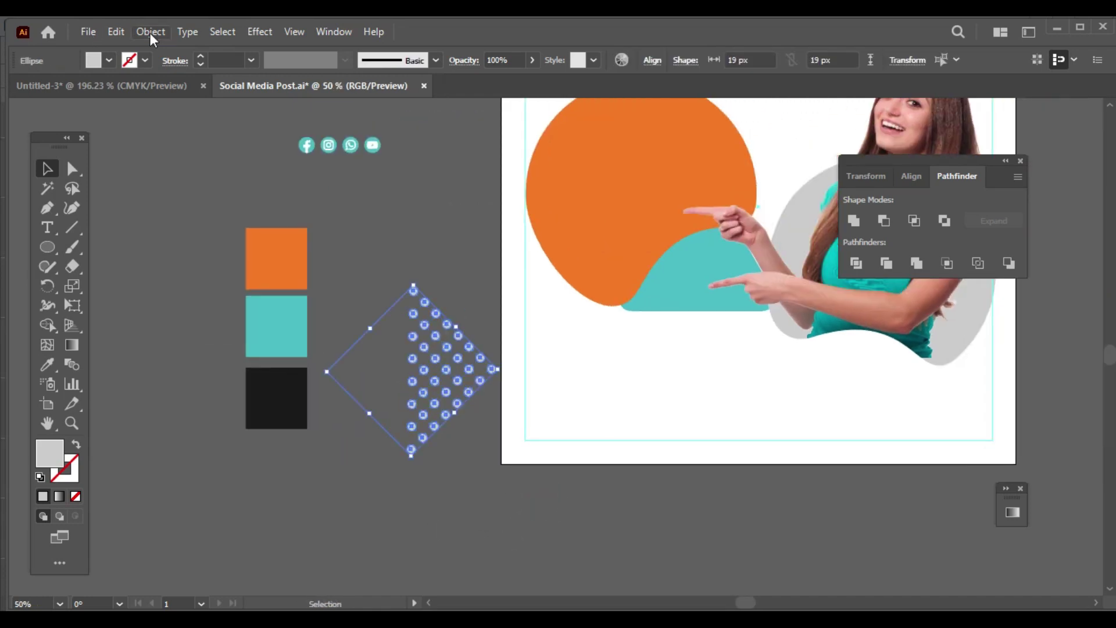
{"action": "left_click", "coordinate": [150, 33]}
{"action": "left_click", "coordinate": [239, 217]}
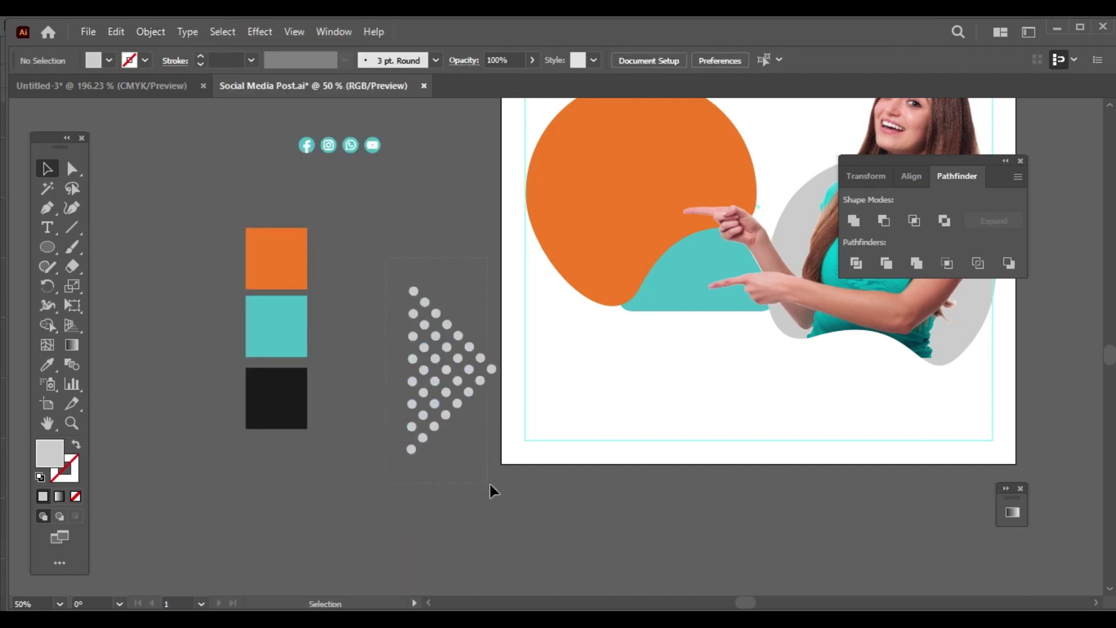
{"action": "key", "text": "ctrl+minus"}
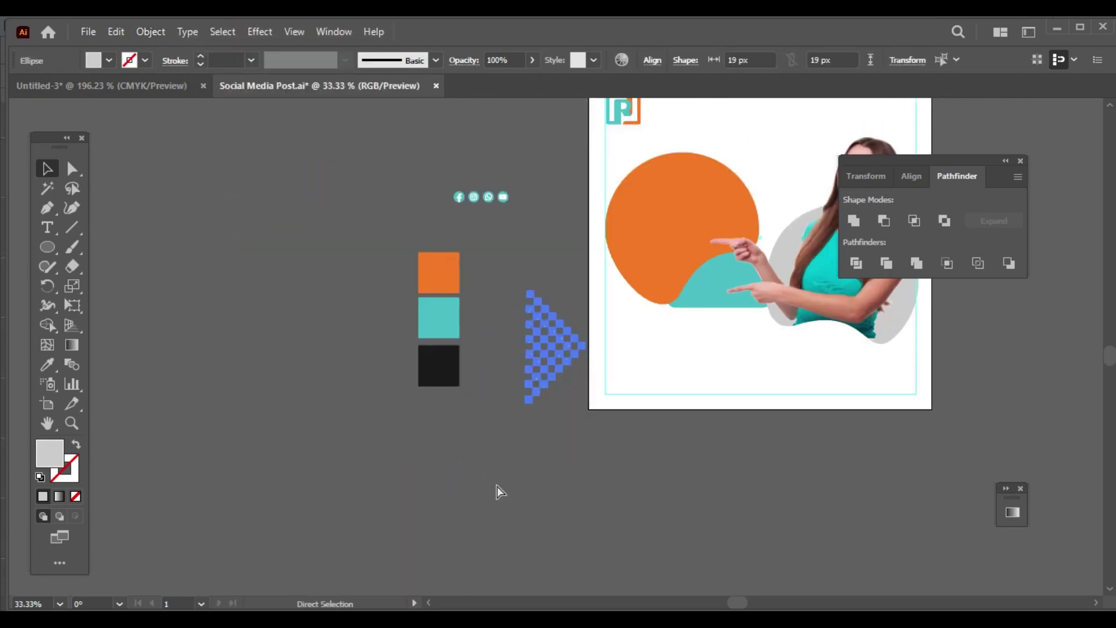
{"action": "key", "text": "ctrl+g"}
{"action": "left_click_drag", "start_coordinate": [614, 478], "coordinate": [458, 531]}
Move the dot triangle onto the artboard above the model and recolour it teal.
{"action": "left_click", "coordinate": [844, 442]}
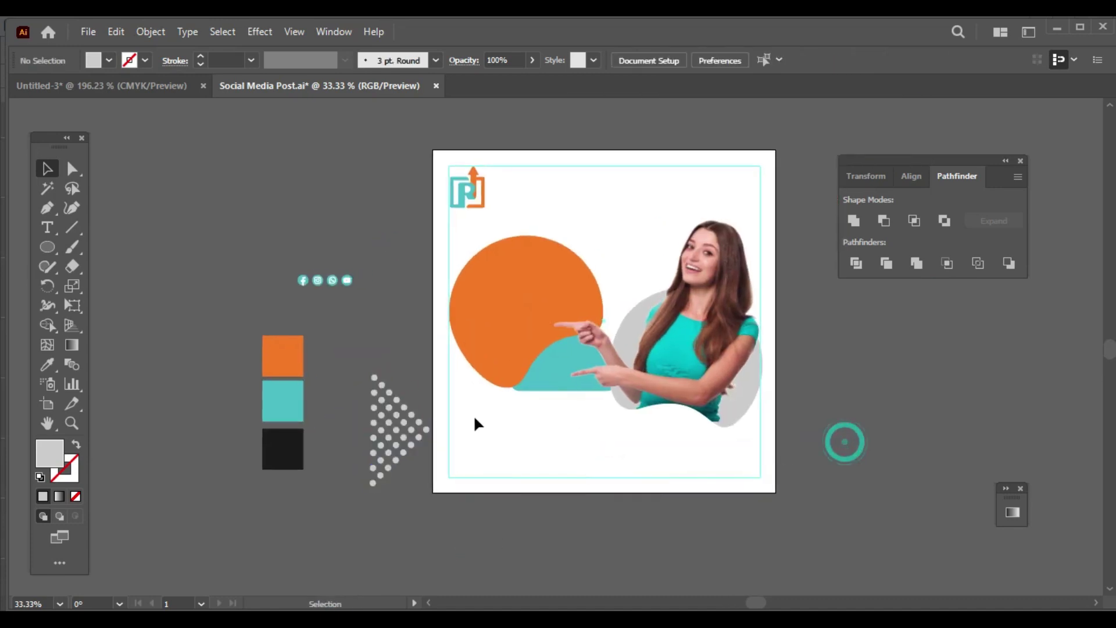
{"action": "mouse_move", "coordinate": [430, 433]}
{"action": "left_mouse_down"}
{"action": "mouse_move", "coordinate": [656, 262]}
{"action": "mouse_move", "coordinate": [650, 292]}
{"action": "mouse_move", "coordinate": [581, 249]}
{"action": "left_mouse_up"}
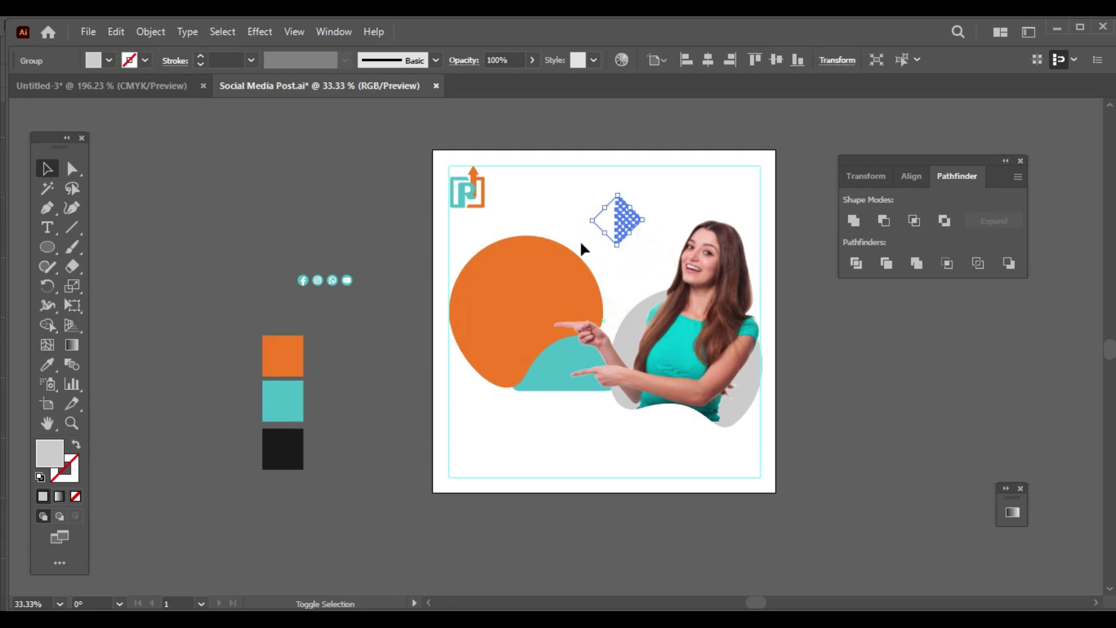
{"action": "left_click", "coordinate": [47, 365]}
{"action": "left_click", "coordinate": [292, 386]}
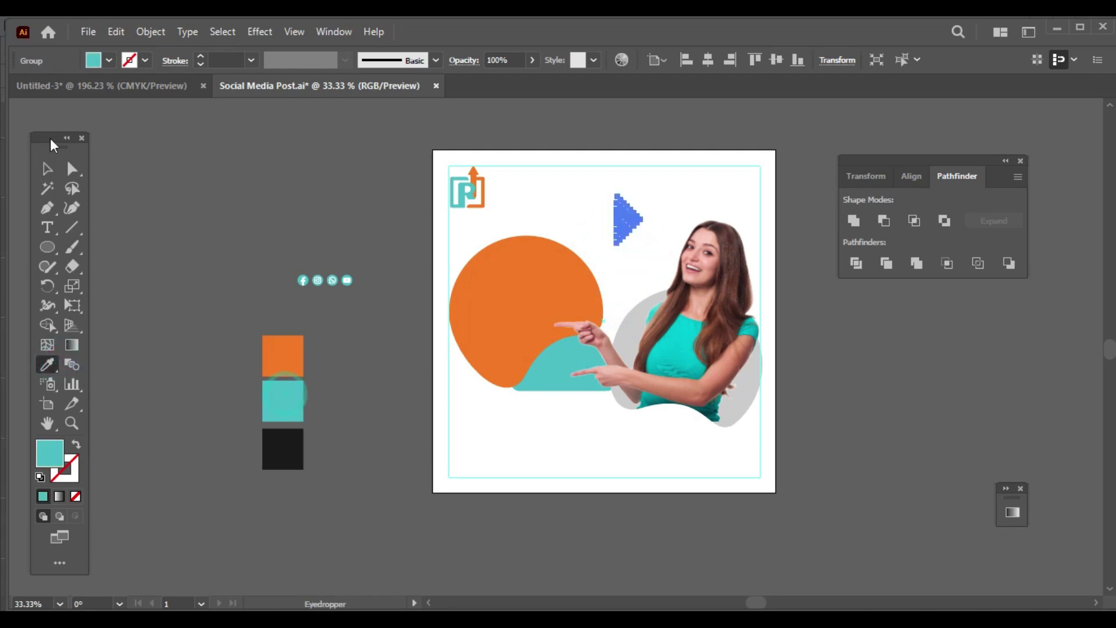
{"action": "left_click", "coordinate": [49, 170]}
{"action": "left_click", "coordinate": [252, 155]}
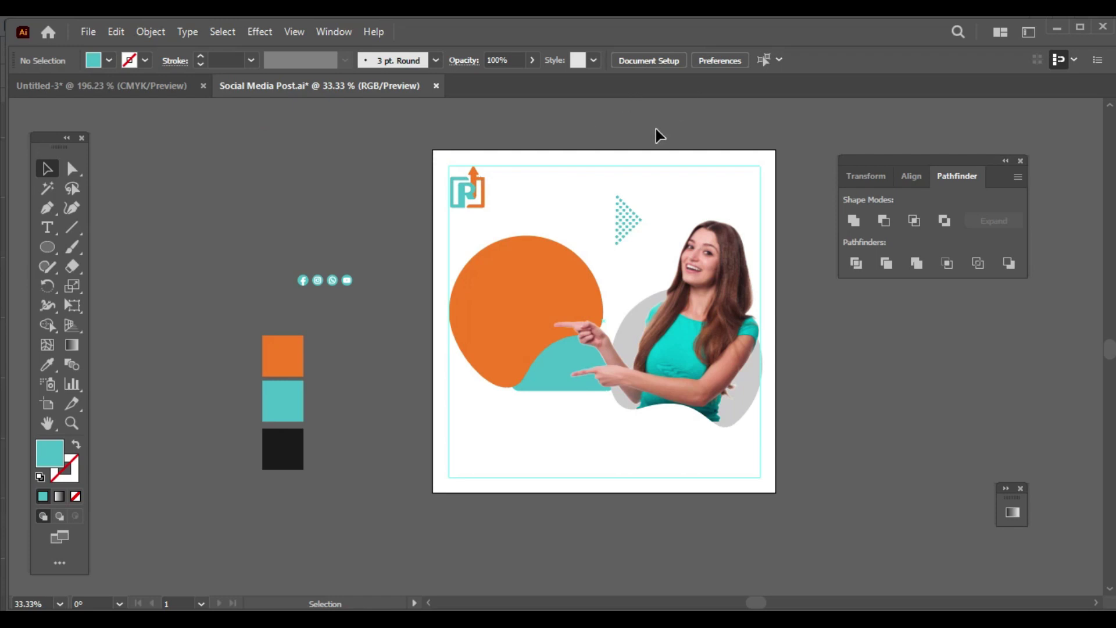
Rotate the teal dot triangle so it points left.
{"action": "left_click", "coordinate": [622, 228]}
{"action": "left_click_drag", "start_coordinate": [647, 207], "coordinate": [578, 224]}
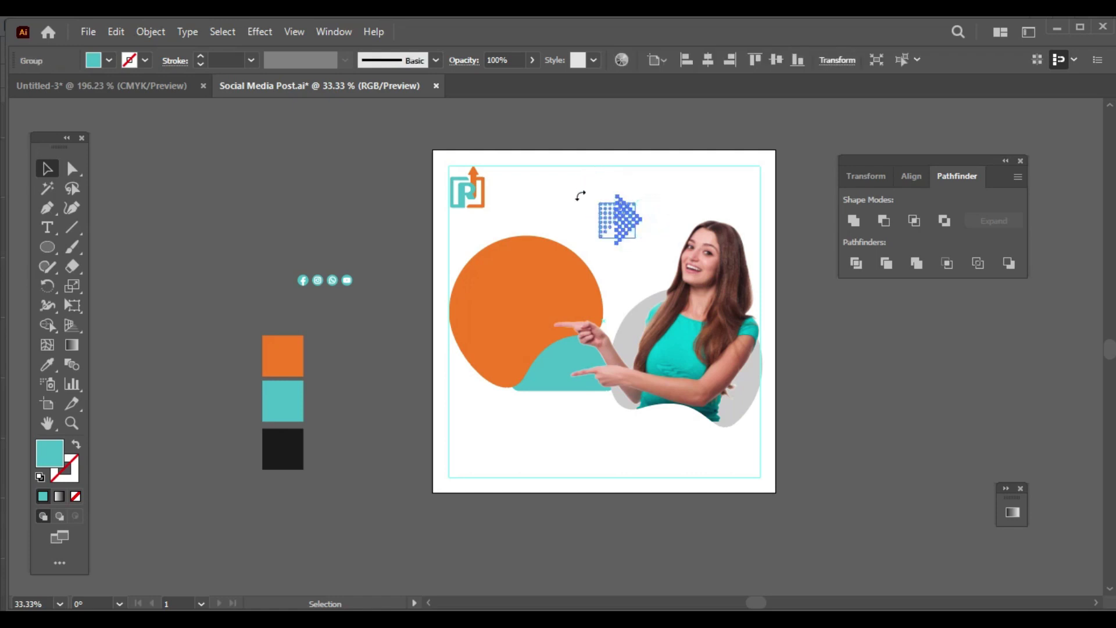
{"action": "left_click", "coordinate": [866, 330]}
Move the teal dot triangle into the artboard's top-right corner.
{"action": "key", "text": "z"}
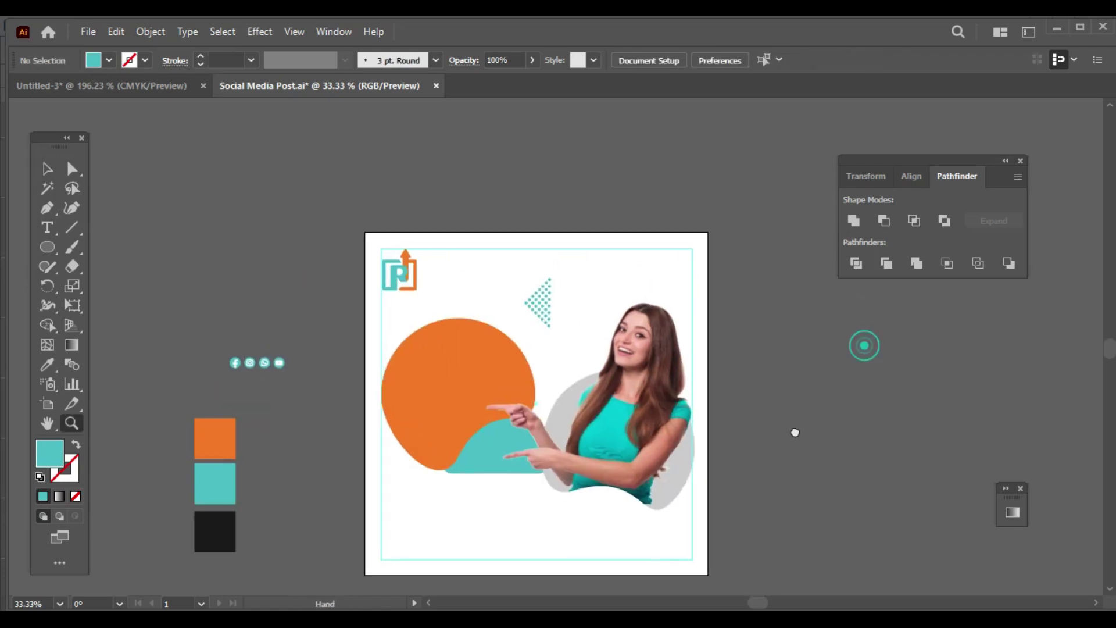
{"action": "scroll", "coordinate": [843, 343], "scroll_direction": "up", "scroll_amount": 4, "text": "alt"}
{"action": "scroll", "coordinate": [815, 343], "scroll_direction": "down", "scroll_amount": 1, "text": "alt"}
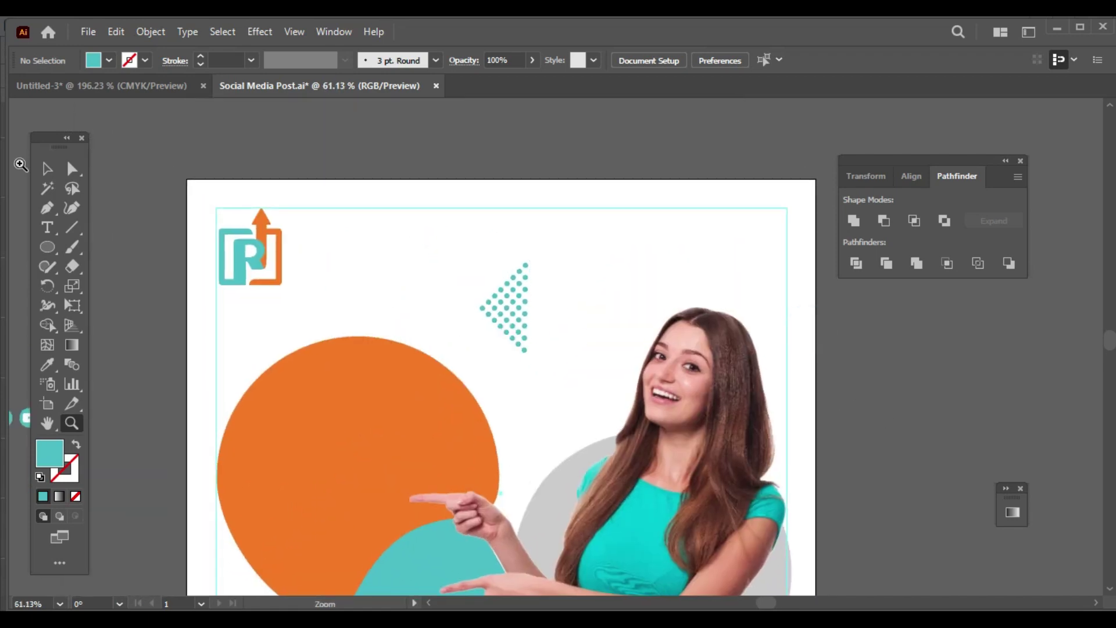
{"action": "key", "text": "v"}
{"action": "mouse_move", "coordinate": [525, 306]}
{"action": "left_mouse_down"}
{"action": "mouse_move", "coordinate": [756, 254]}
{"action": "mouse_move", "coordinate": [775, 264]}
{"action": "mouse_move", "coordinate": [785, 246]}
{"action": "left_mouse_up"}
{"action": "left_click", "coordinate": [920, 374]}
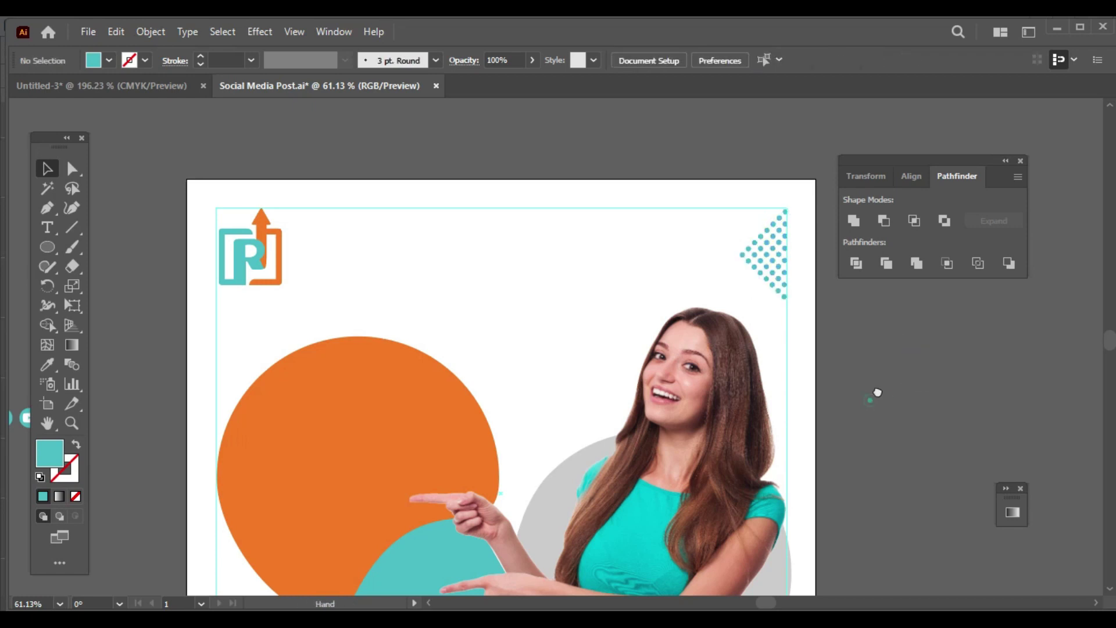
Alt-drag a copy of the triangle to the lower left and rotate it to point right.
{"action": "scroll", "coordinate": [884, 380], "scroll_direction": "down", "scroll_amount": 1, "text": "alt"}
{"action": "scroll", "coordinate": [884, 380], "scroll_direction": "down", "scroll_amount": 1, "text": "alt"}
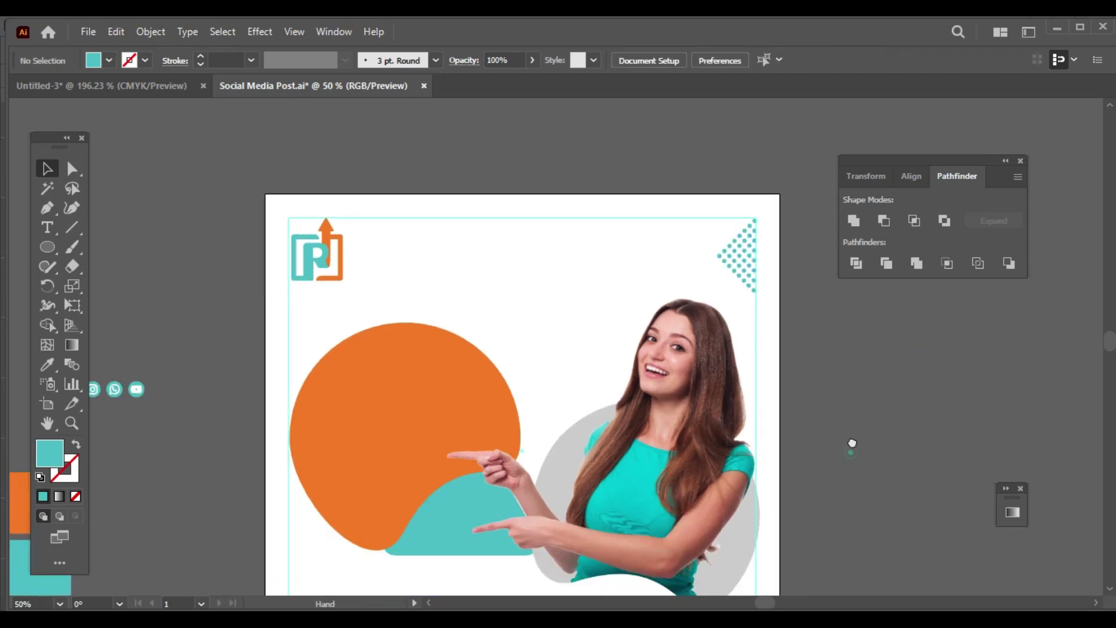
{"action": "scroll", "coordinate": [850, 446], "scroll_direction": "down", "scroll_amount": 3}
{"action": "left_click", "coordinate": [736, 165]}
{"action": "left_click_drag", "start_coordinate": [735, 160], "coordinate": [356, 517]}
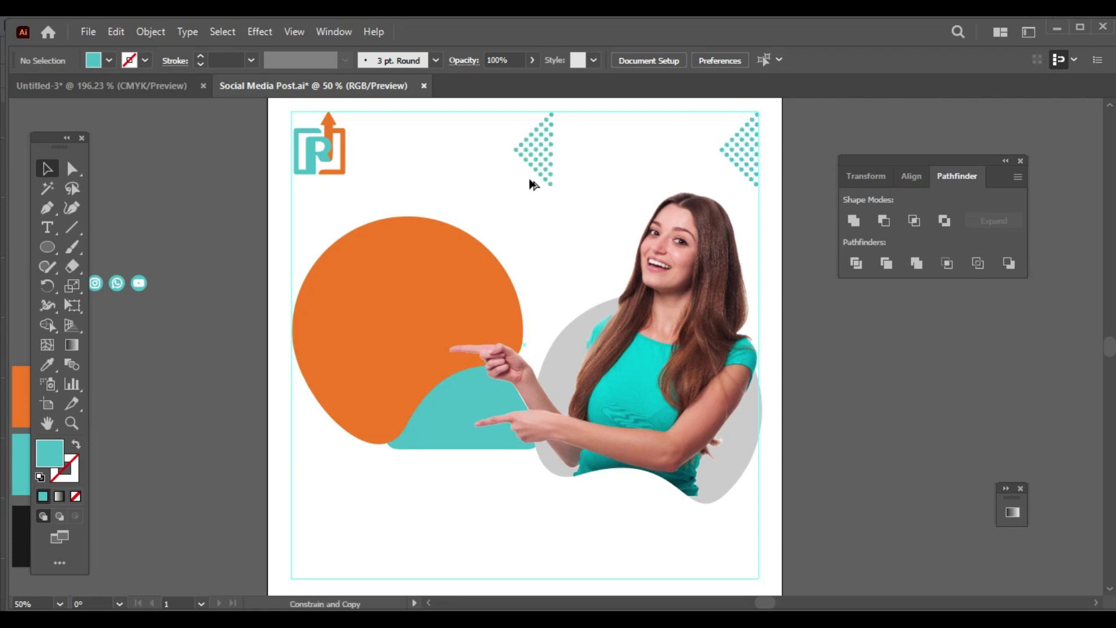
{"action": "scroll", "coordinate": [356, 512], "scroll_direction": "down", "scroll_amount": 2}
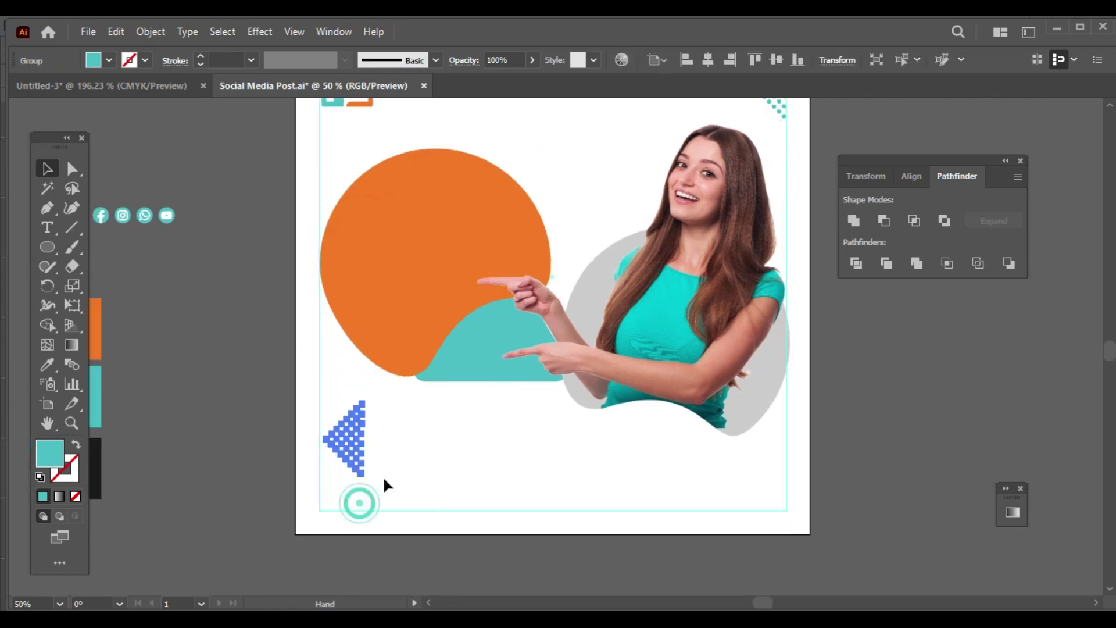
{"action": "left_click_drag", "start_coordinate": [408, 441], "coordinate": [308, 441]}
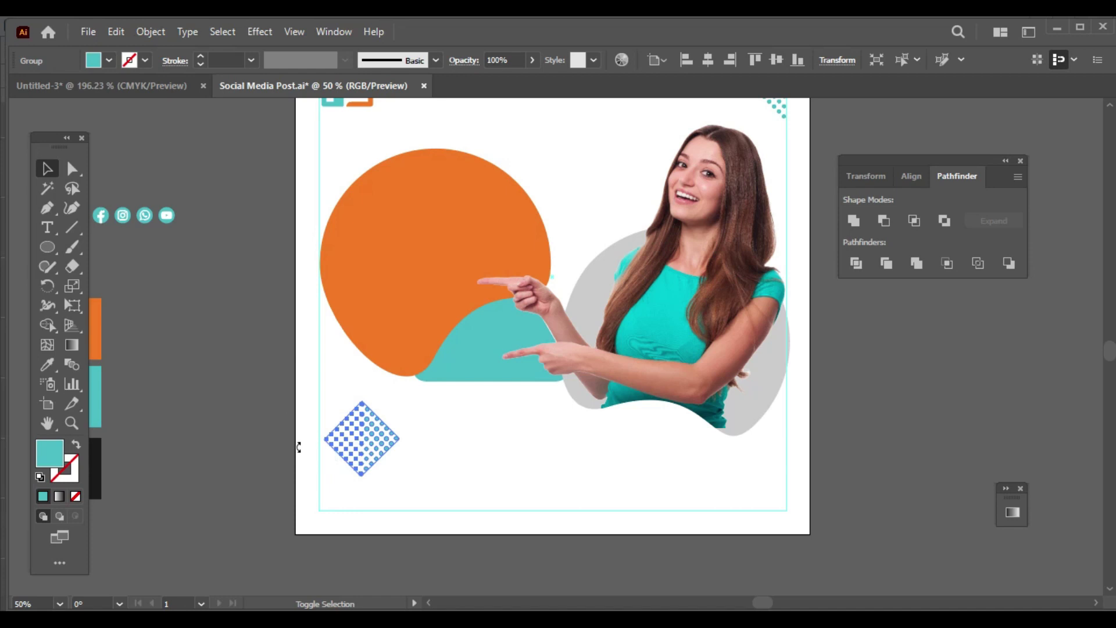
Recolour the copy orange from the big circle and tuck it into the bottom-left corner.
{"action": "left_click", "coordinate": [47, 365]}
{"action": "left_click", "coordinate": [447, 263]}
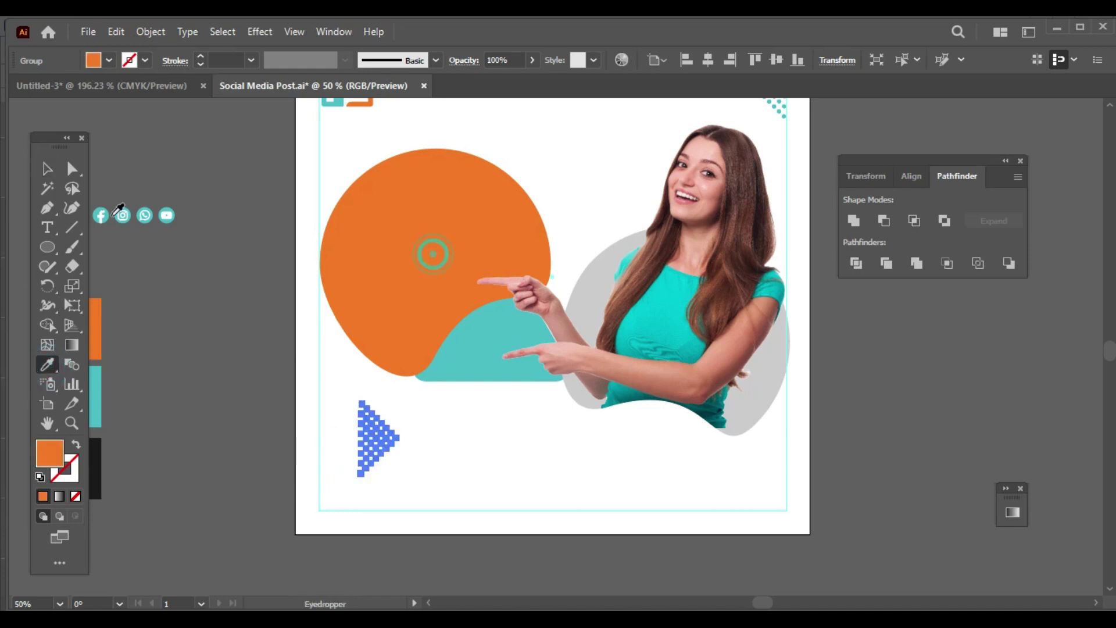
{"action": "left_click", "coordinate": [48, 169]}
{"action": "left_click", "coordinate": [156, 174]}
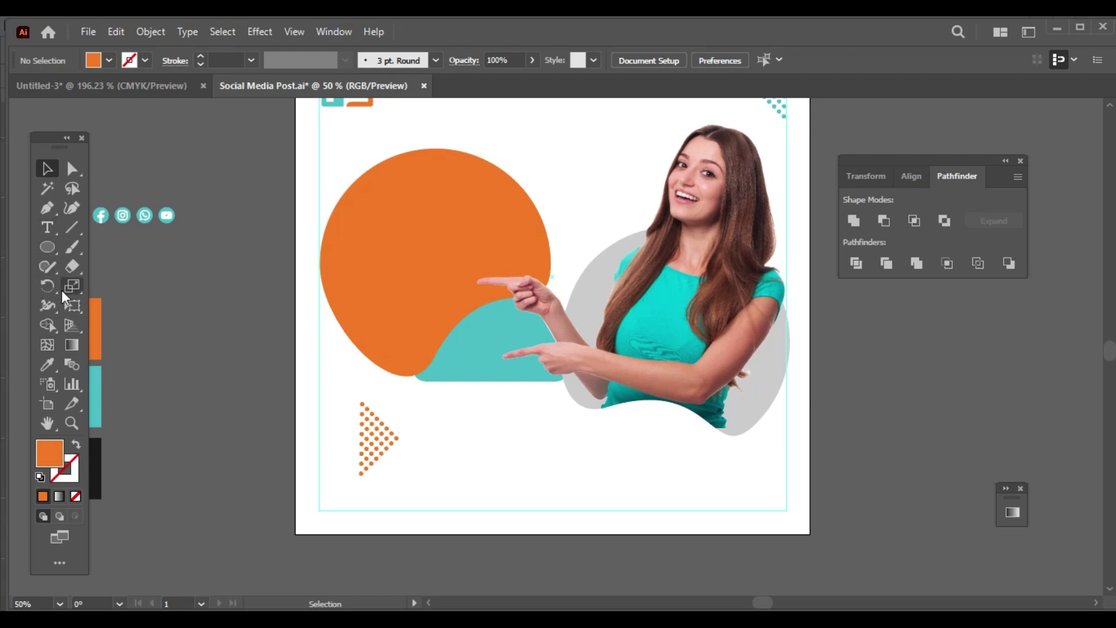
{"action": "left_click_drag", "start_coordinate": [374, 438], "coordinate": [335, 473]}
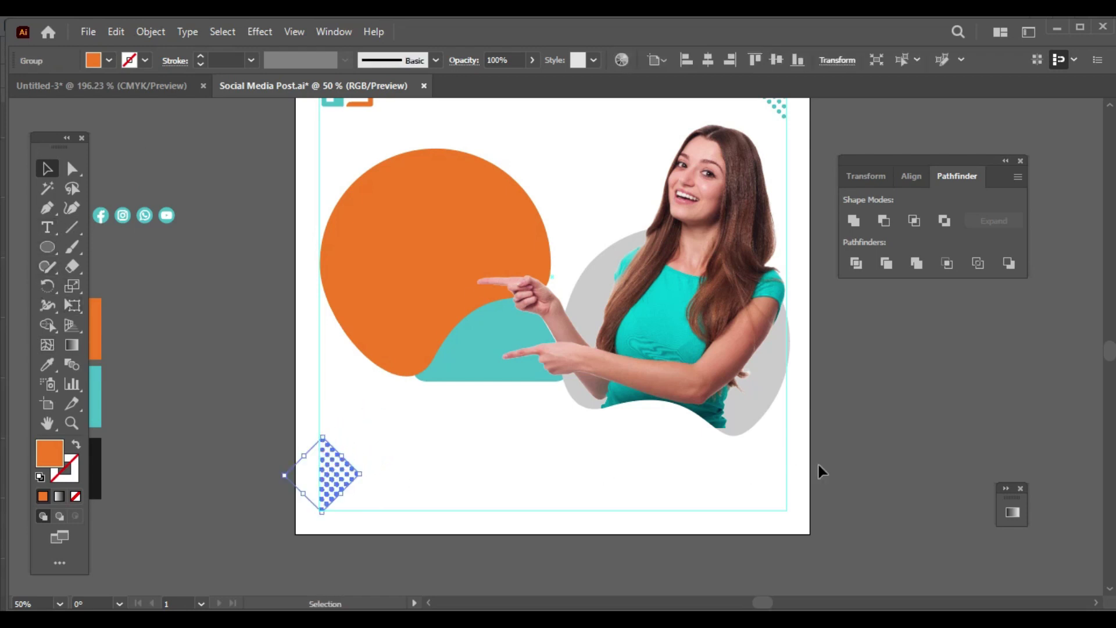
{"action": "key", "text": "ctrl+0"}
{"action": "key", "text": "z"}
{"action": "left_click_drag", "start_coordinate": [804, 413], "coordinate": [827, 453]}
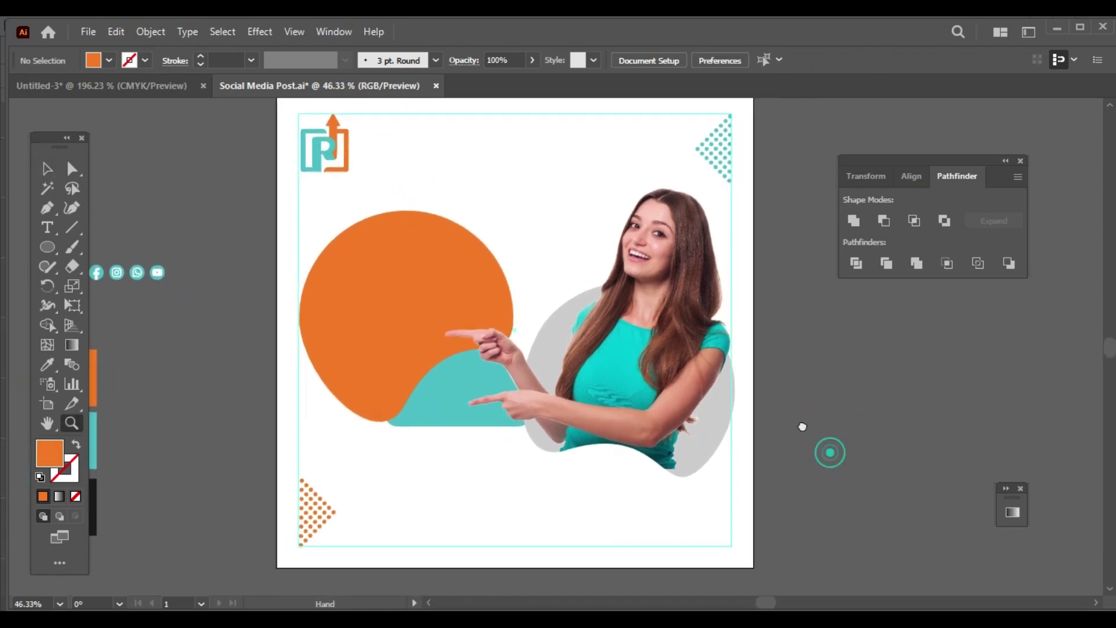
{"action": "left_click", "coordinate": [46, 169]}
{"action": "left_click", "coordinate": [137, 159]}
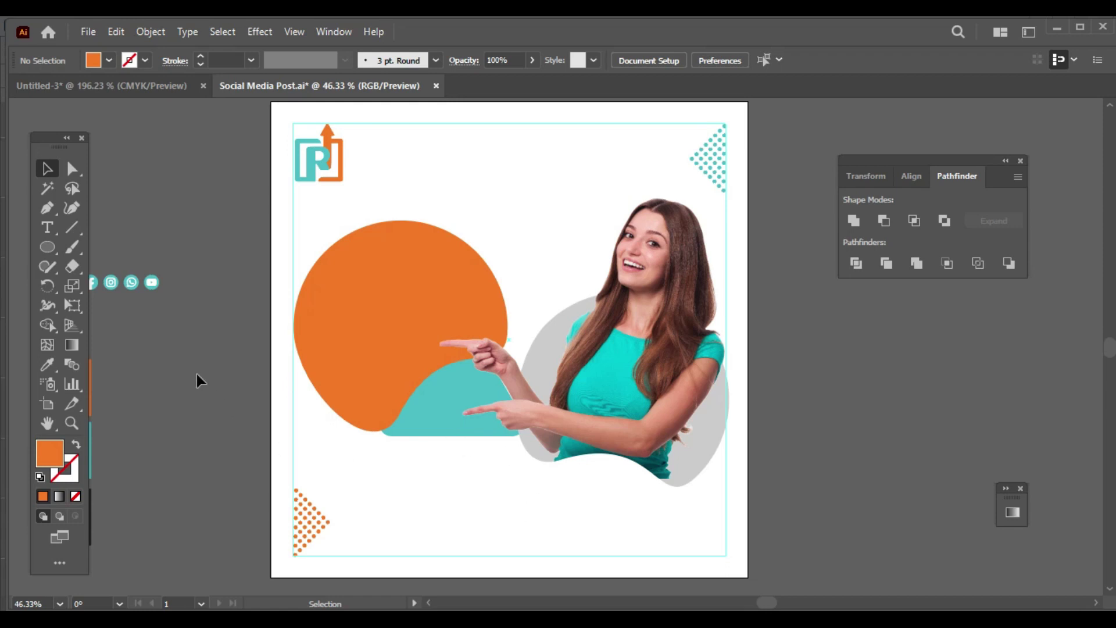
{"action": "scroll", "coordinate": [197, 380], "scroll_direction": "left", "scroll_amount": 3}
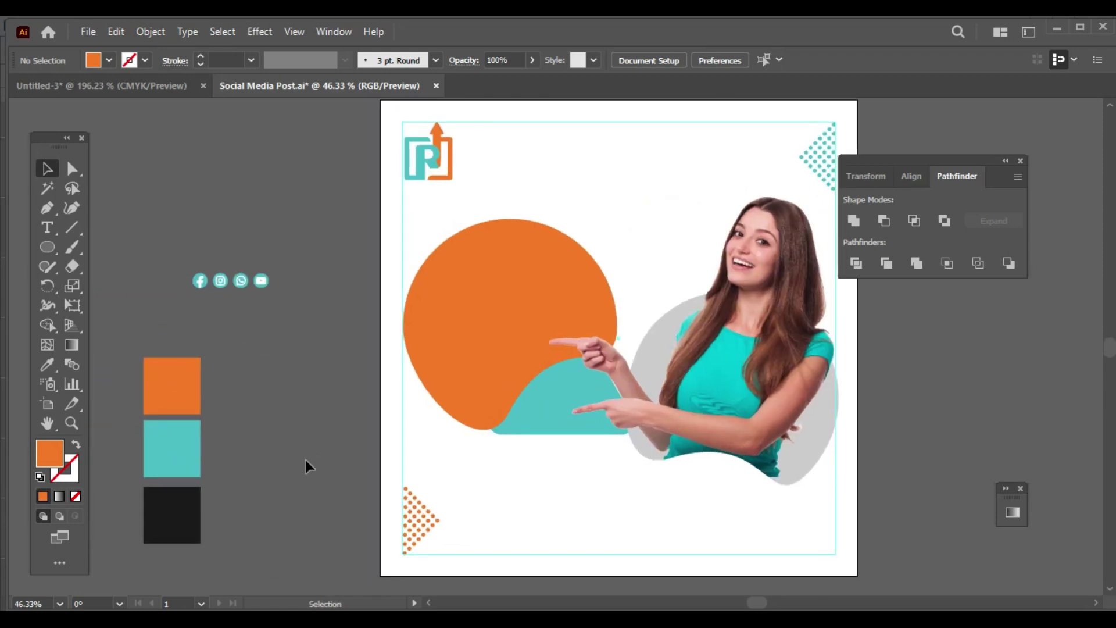
Draw a thin orange horizontal bar and place a copy just below it.
{"action": "key", "text": "z"}
{"action": "left_click_drag", "start_coordinate": [267, 476], "coordinate": [383, 426]}
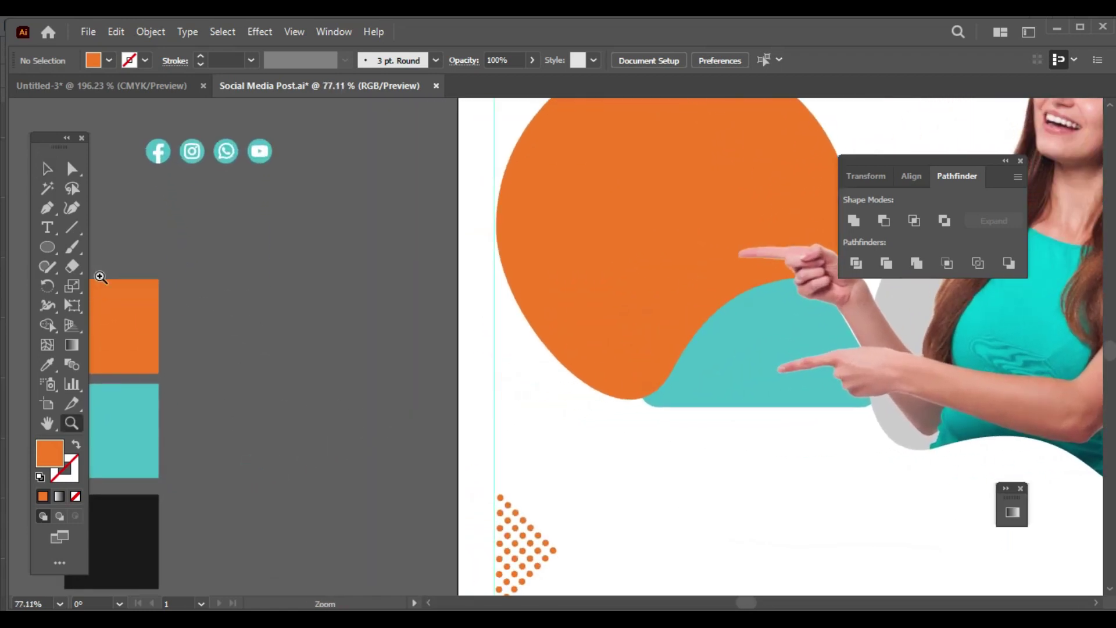
{"action": "left_click_drag", "start_coordinate": [47, 251], "coordinate": [99, 244]}
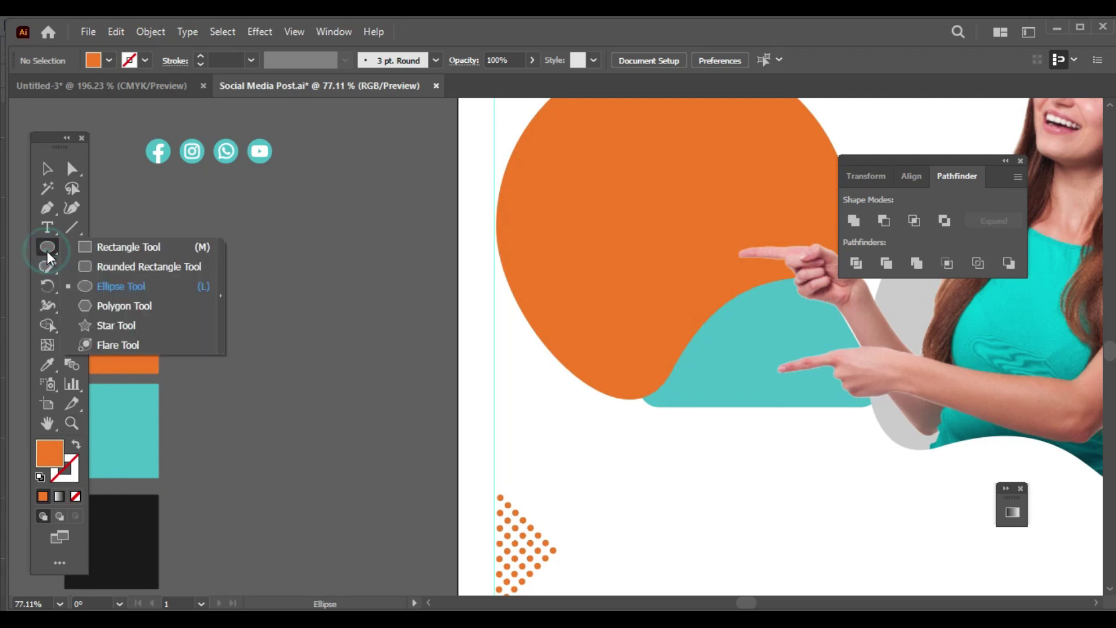
{"action": "left_click_drag", "start_coordinate": [203, 257], "coordinate": [428, 260]}
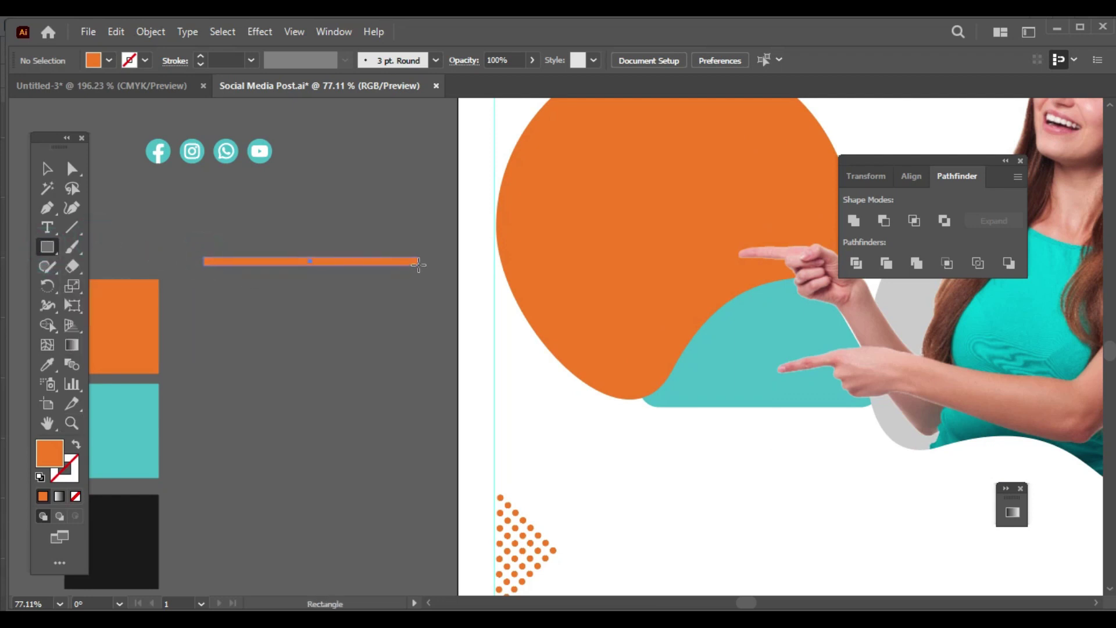
{"action": "left_click", "coordinate": [47, 169]}
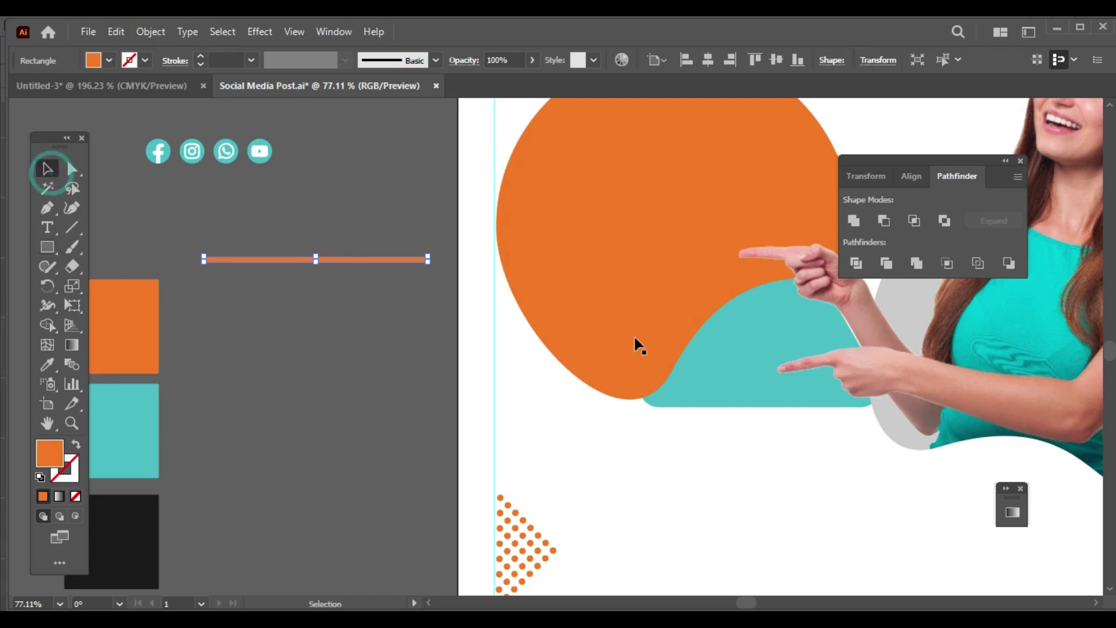
{"action": "left_click", "coordinate": [57, 367]}
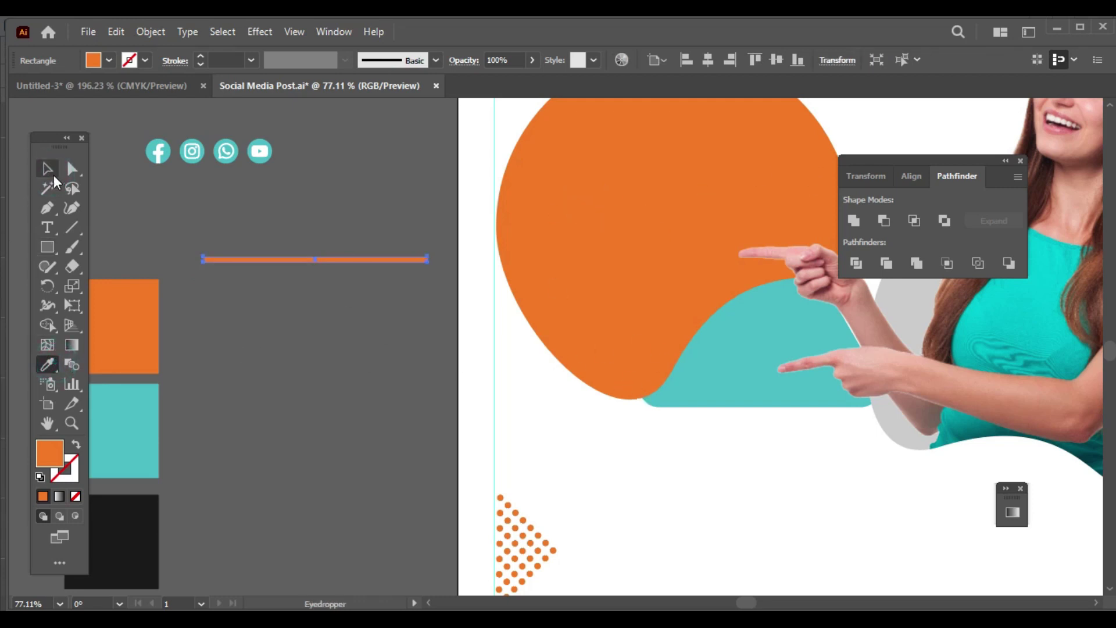
{"action": "left_click", "coordinate": [51, 172]}
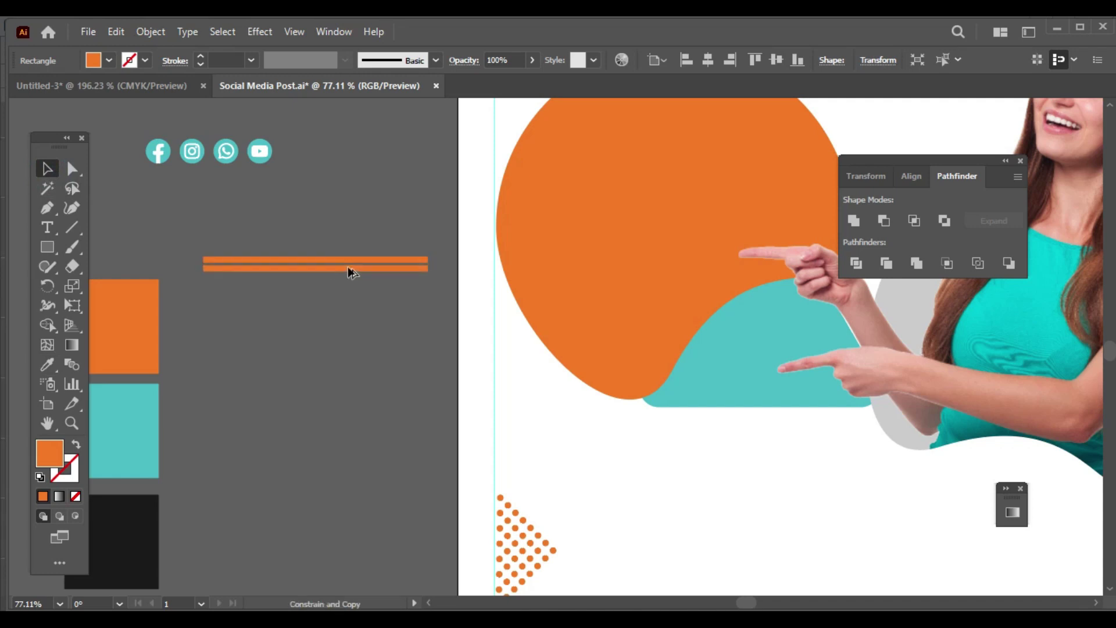
{"action": "left_click_drag", "start_coordinate": [348, 260], "coordinate": [356, 272]}
Repeat the copy with Ctrl+D to build a stack of evenly spaced orange stripes.
{"action": "key", "text": "ctrl+d"}
{"action": "key", "text": "ctrl+d"}
{"action": "key", "text": "ctrl+d"}
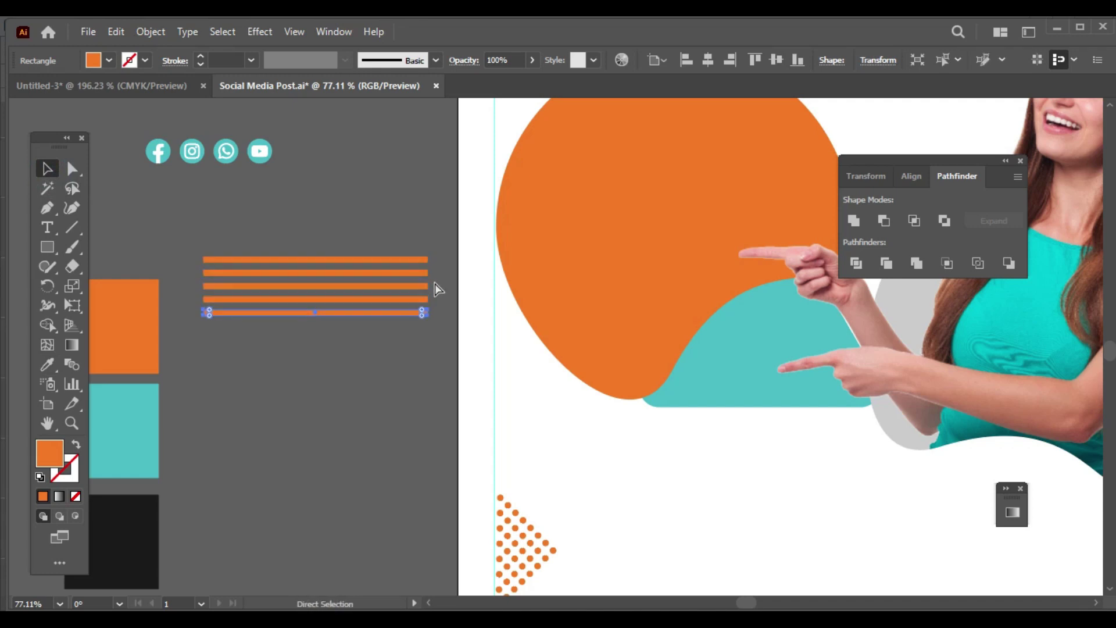
{"action": "key", "text": "ctrl+d"}
{"action": "key", "text": "ctrl+d"}
{"action": "key", "text": "ctrl+d"}
{"action": "key", "text": "ctrl+d"}
{"action": "key", "text": "ctrl+d"}
{"action": "key", "text": "ctrl+d"}
{"action": "key", "text": "ctrl+d"}
{"action": "key", "text": "ctrl+d"}
{"action": "key", "text": "ctrl+d"}
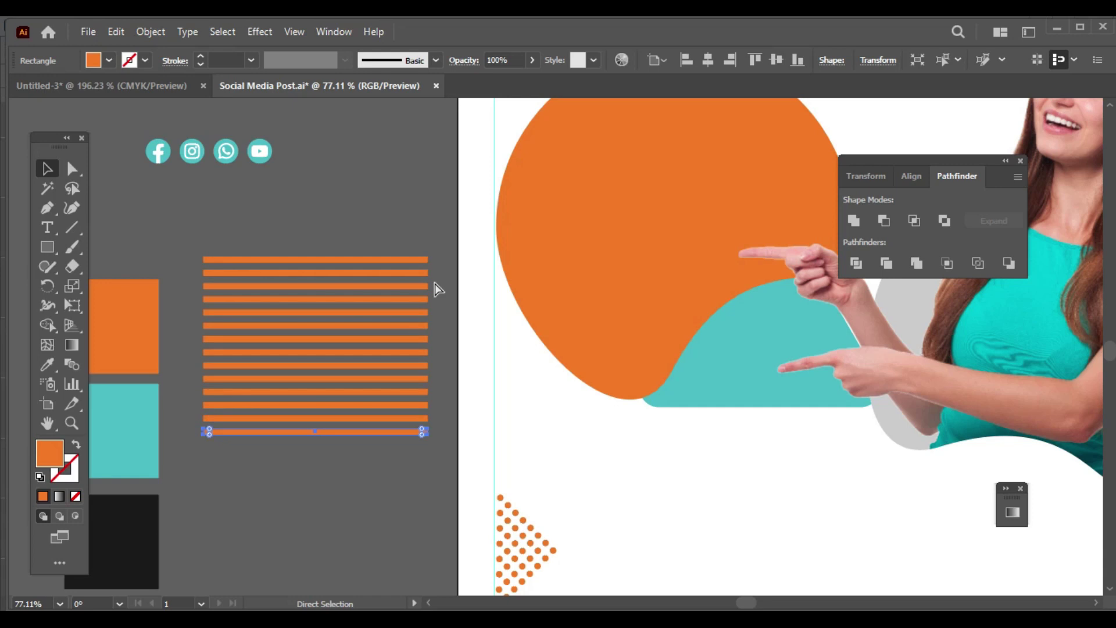
{"action": "key", "text": "ctrl+d"}
{"action": "left_click", "coordinate": [332, 204]}
{"action": "left_click", "coordinate": [246, 220]}
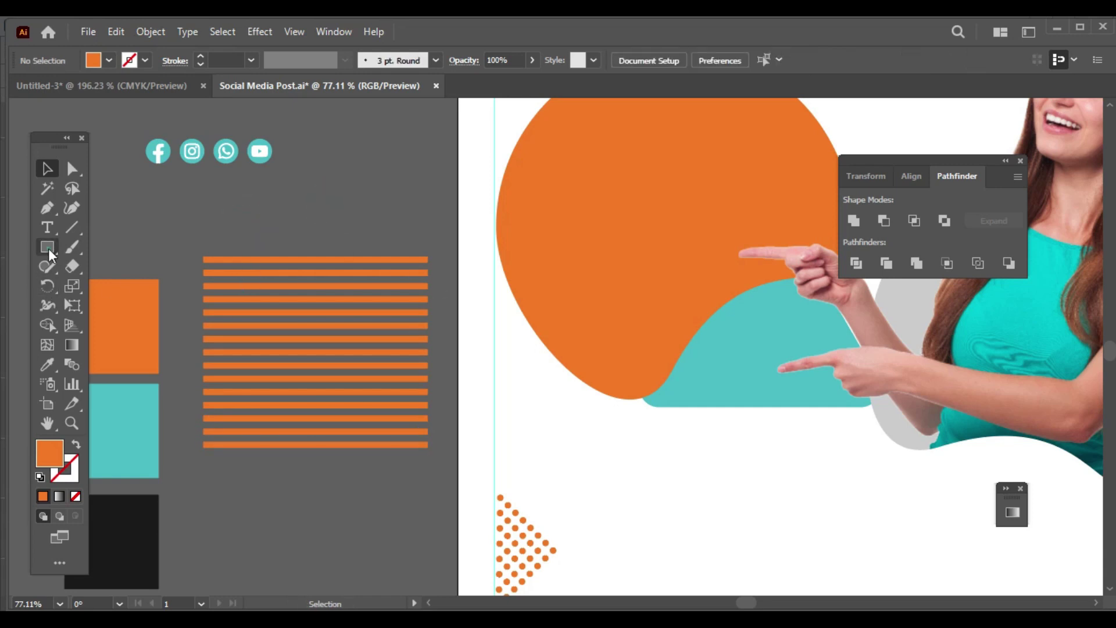
Draw a large circle over the stripes, enlarging and centring it on the bars.
{"action": "left_click_drag", "start_coordinate": [48, 249], "coordinate": [117, 291]}
{"action": "left_click_drag", "start_coordinate": [243, 269], "coordinate": [417, 443]}
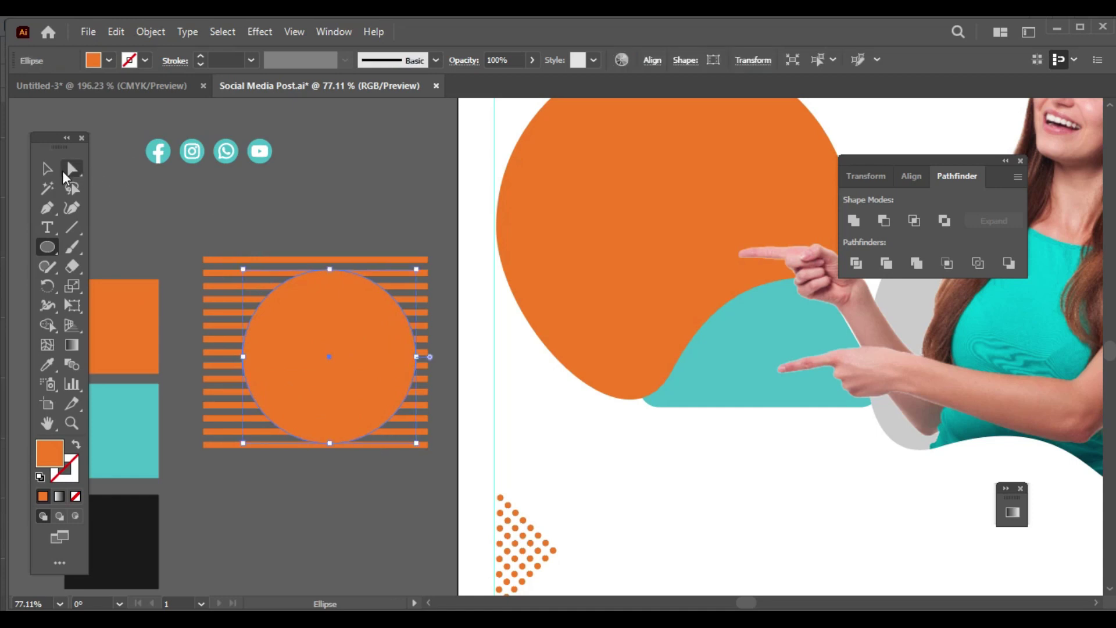
{"action": "left_click", "coordinate": [48, 168]}
{"action": "left_click_drag", "start_coordinate": [243, 269], "coordinate": [236, 263]}
{"action": "left_click_drag", "start_coordinate": [302, 307], "coordinate": [289, 307]}
{"action": "left_click", "coordinate": [426, 218]}
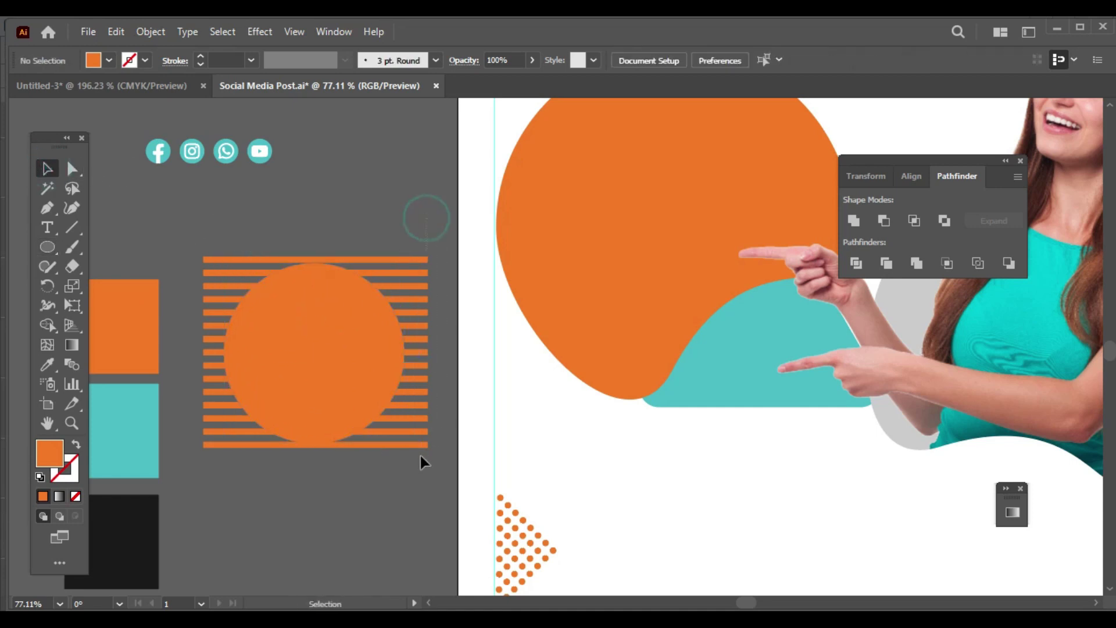
Select the bars and circle together and clip them with Ctrl+7.
{"action": "left_click_drag", "start_coordinate": [416, 479], "coordinate": [414, 461]}
{"action": "left_click", "coordinate": [402, 519]}
{"action": "left_click", "coordinate": [316, 319]}
{"action": "left_click", "coordinate": [429, 264], "text": "ctrl"}
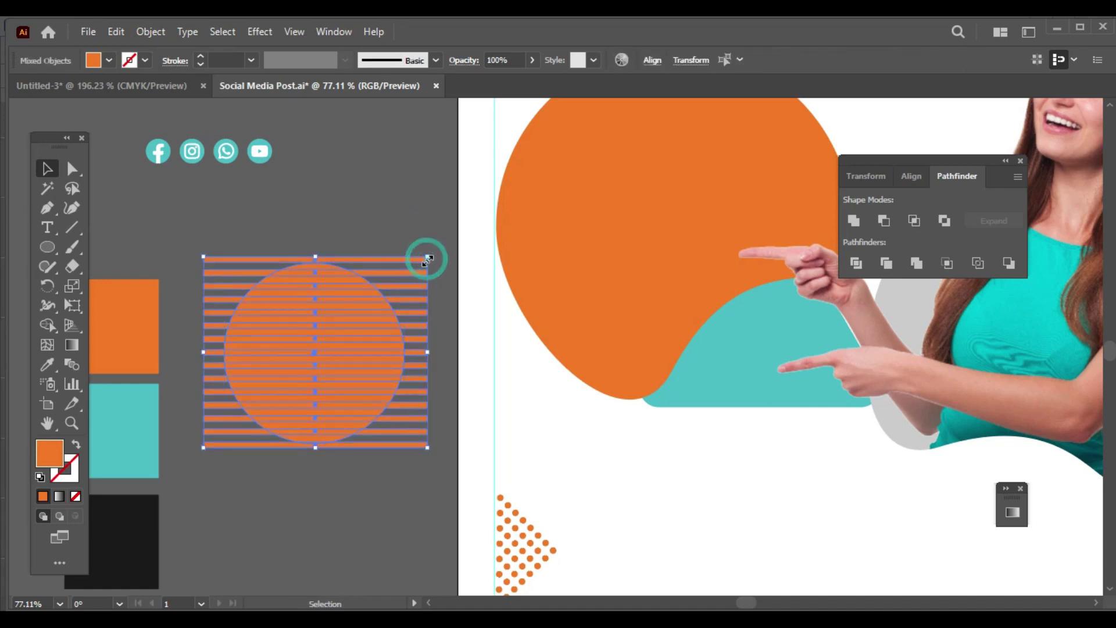
{"action": "key", "text": "ctrl+7"}
{"action": "left_click", "coordinate": [348, 192]}
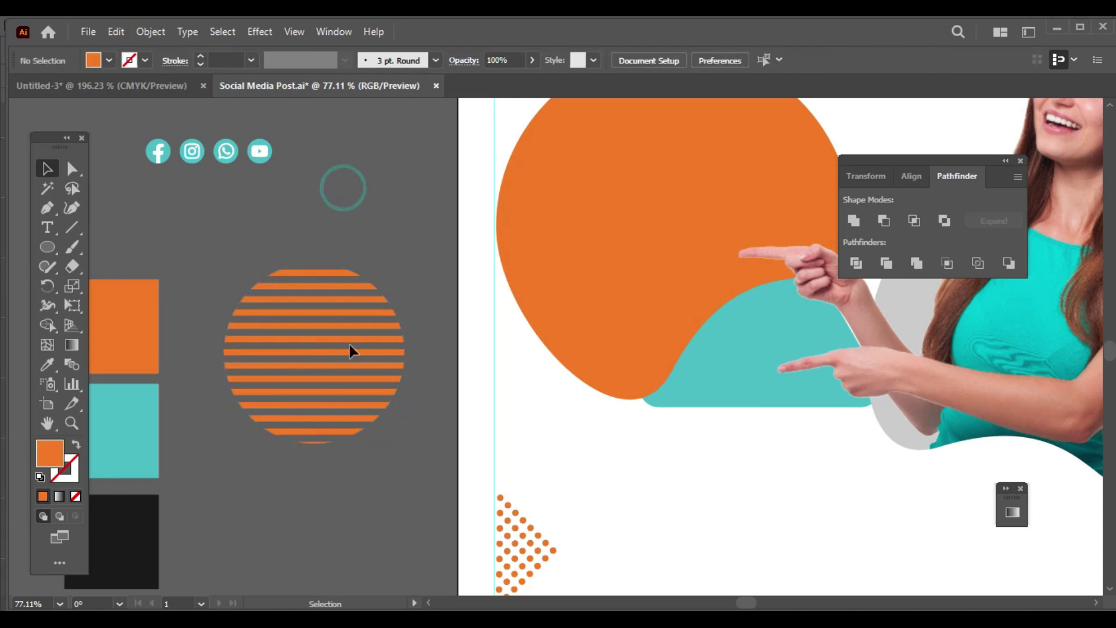
Move the striped orange circle onto the artboard below the teal blob and shrink it.
{"action": "left_click_drag", "start_coordinate": [366, 354], "coordinate": [343, 375]}
{"action": "key", "text": "ctrl+minus"}
{"action": "key", "text": "ctrl+minus"}
{"action": "key", "text": "v"}
{"action": "left_click", "coordinate": [336, 420]}
{"action": "left_click_drag", "start_coordinate": [336, 420], "coordinate": [636, 452]}
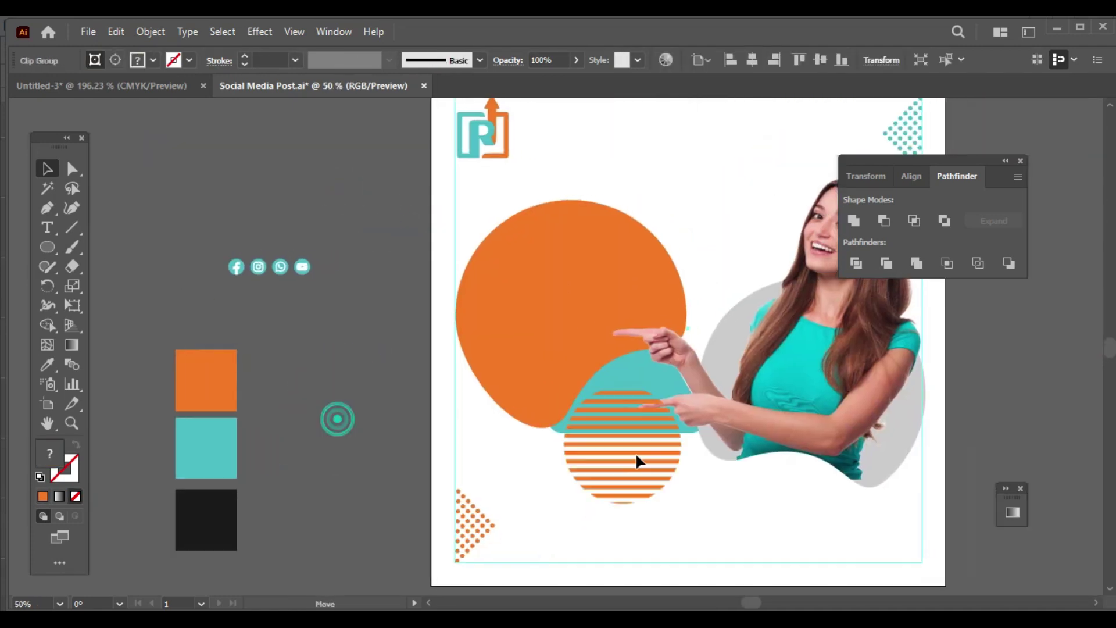
{"action": "left_click_drag", "start_coordinate": [634, 500], "coordinate": [629, 472]}
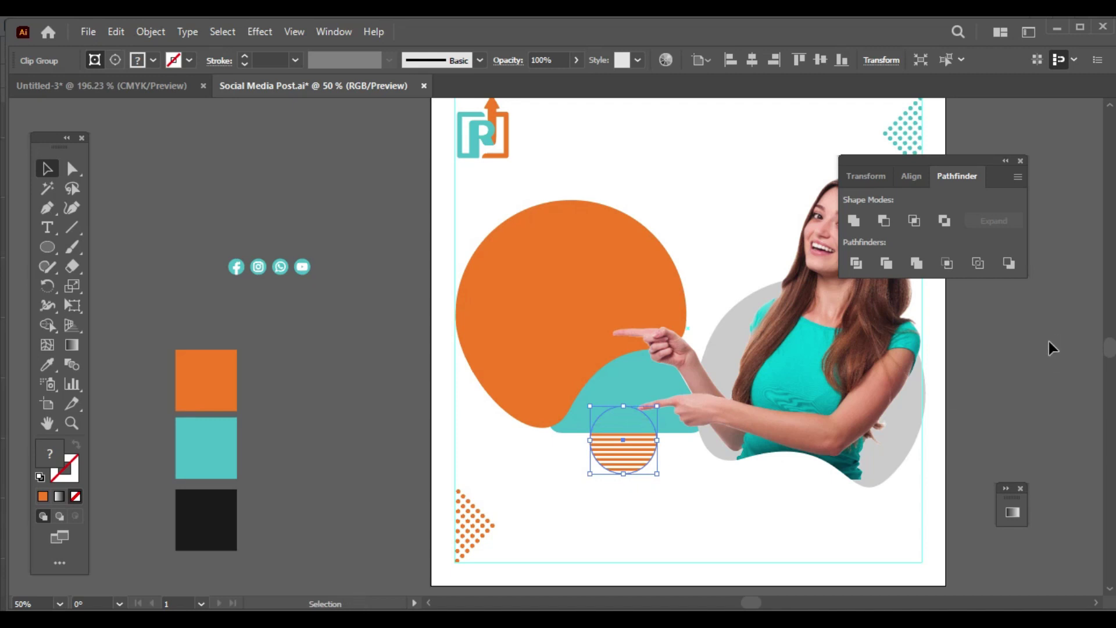
{"action": "left_click", "coordinate": [1022, 369]}
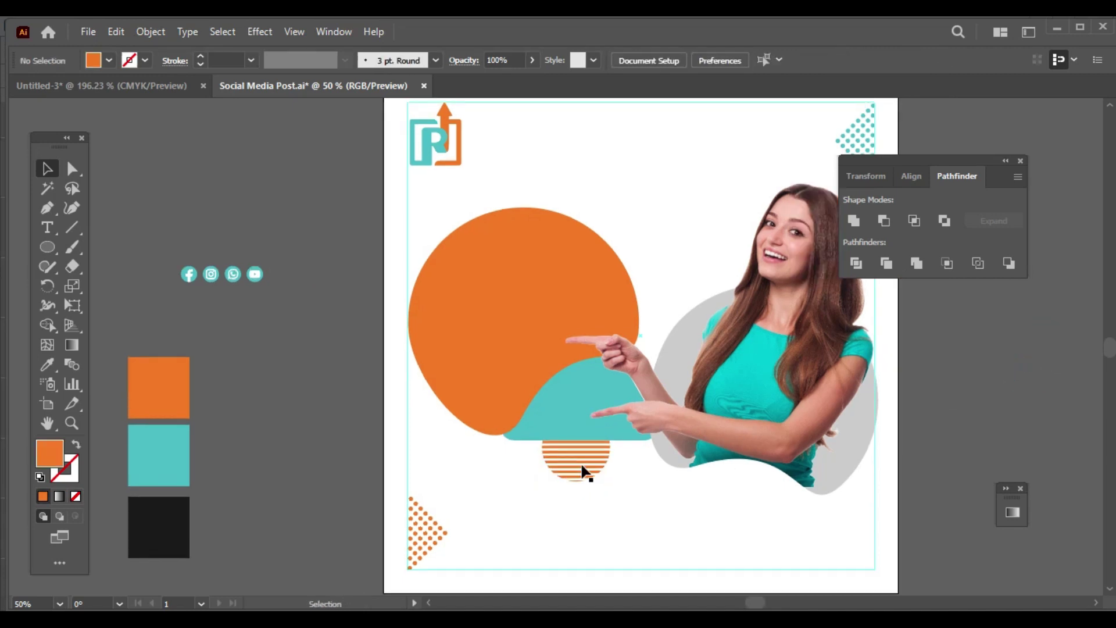
Tilt the striped circle about 30° and shrink it slightly more.
{"action": "left_click", "coordinate": [583, 471]}
{"action": "mouse_move", "coordinate": [615, 487]}
{"action": "left_mouse_down"}
{"action": "mouse_move", "coordinate": [588, 495]}
{"action": "mouse_move", "coordinate": [605, 462]}
{"action": "left_mouse_up"}
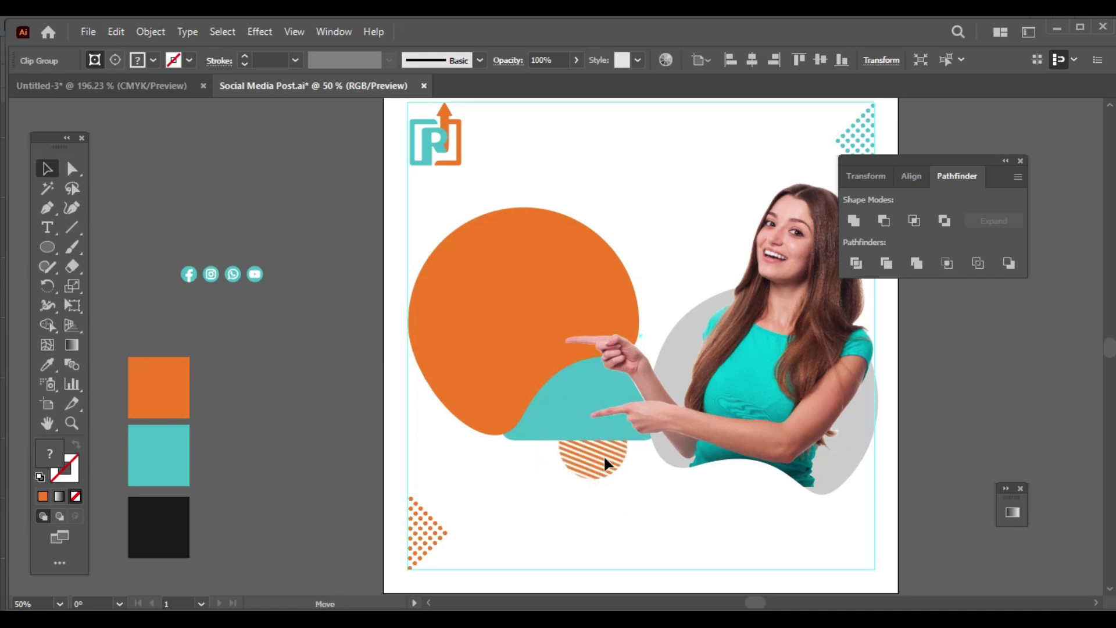
{"action": "left_click_drag", "start_coordinate": [615, 491], "coordinate": [610, 487]}
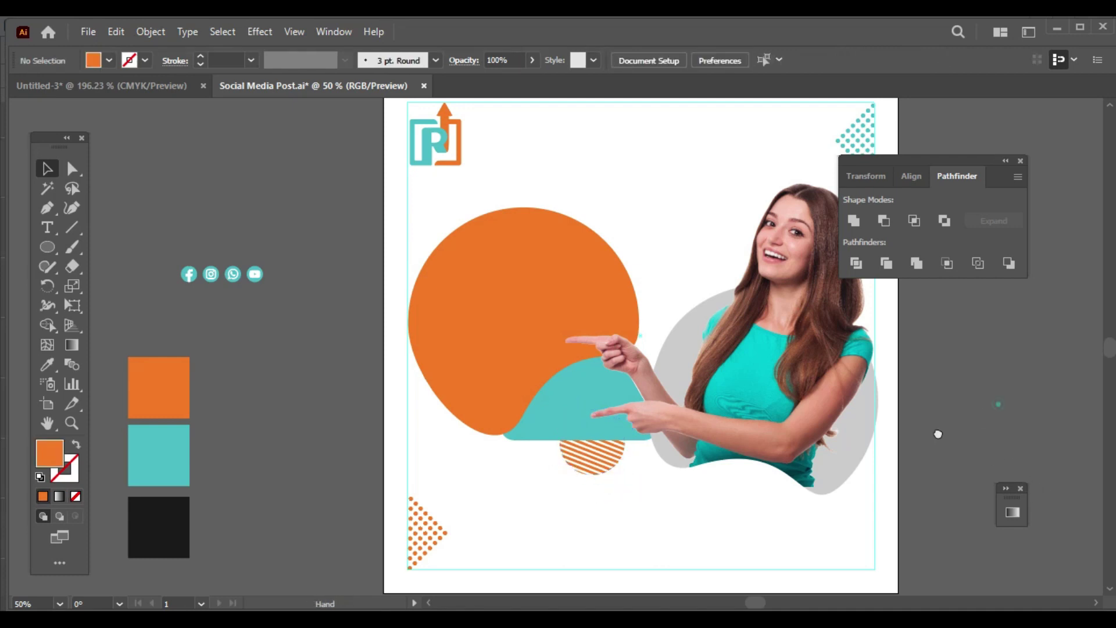
{"action": "left_click", "coordinate": [1001, 440]}
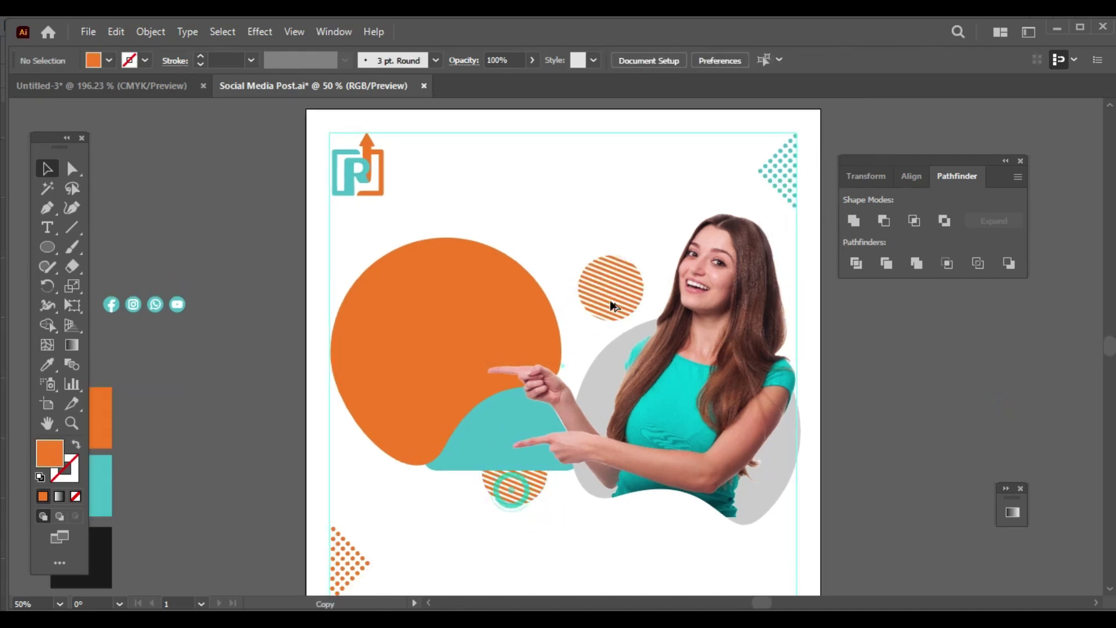
Alt-drag a copy of the striped circle and recolour its stripes teal in isolation mode.
{"action": "left_click_drag", "start_coordinate": [512, 494], "coordinate": [612, 273]}
{"action": "double_click", "coordinate": [609, 272]}
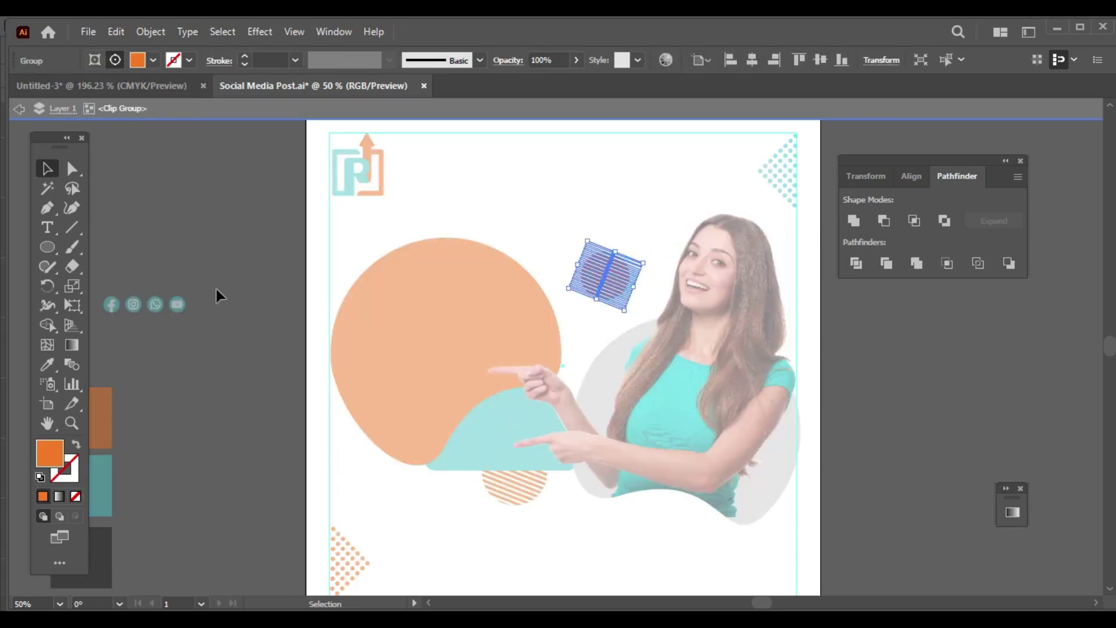
{"action": "left_click", "coordinate": [48, 366]}
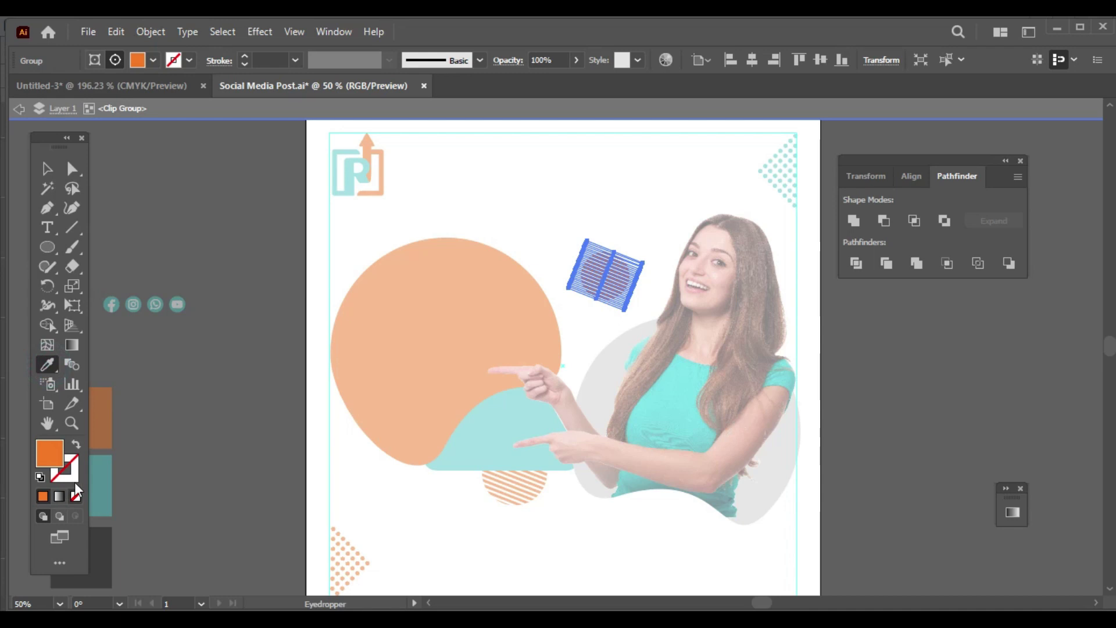
{"action": "left_click", "coordinate": [108, 473]}
{"action": "left_click", "coordinate": [48, 169]}
{"action": "double_click", "coordinate": [135, 173]}
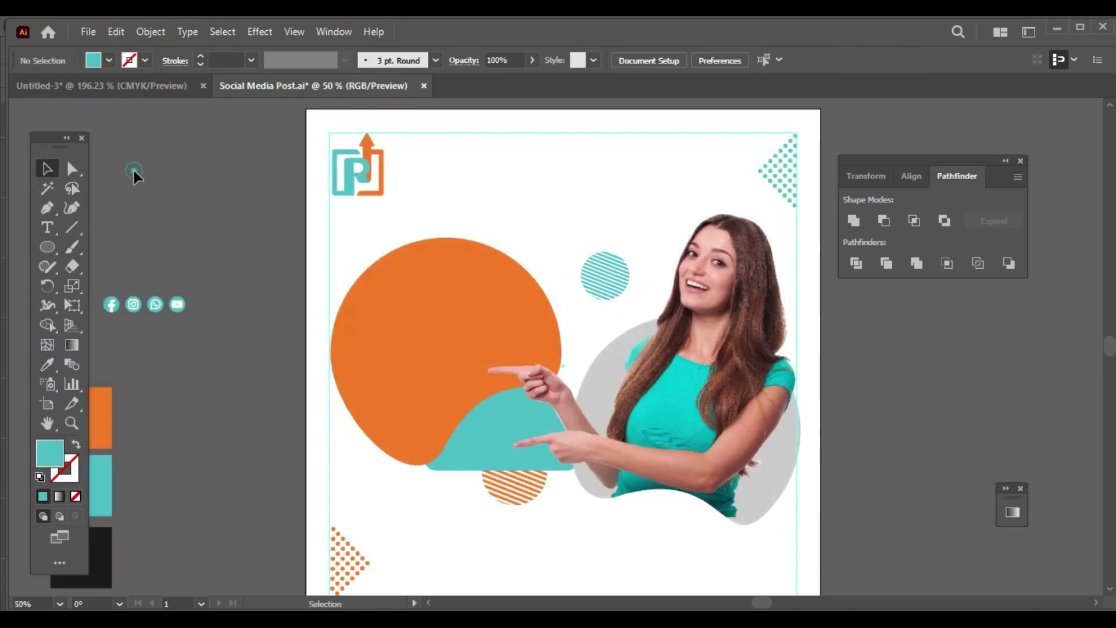
Move the teal striped circle to the lower right beside the grey backdrop.
{"action": "mouse_move", "coordinate": [599, 291]}
{"action": "left_mouse_down"}
{"action": "mouse_move", "coordinate": [735, 543]}
{"action": "mouse_move", "coordinate": [751, 534]}
{"action": "mouse_move", "coordinate": [743, 526]}
{"action": "mouse_move", "coordinate": [773, 529]}
{"action": "left_mouse_up"}
{"action": "left_click", "coordinate": [908, 478]}
{"action": "left_click_drag", "start_coordinate": [903, 458], "coordinate": [935, 441]}
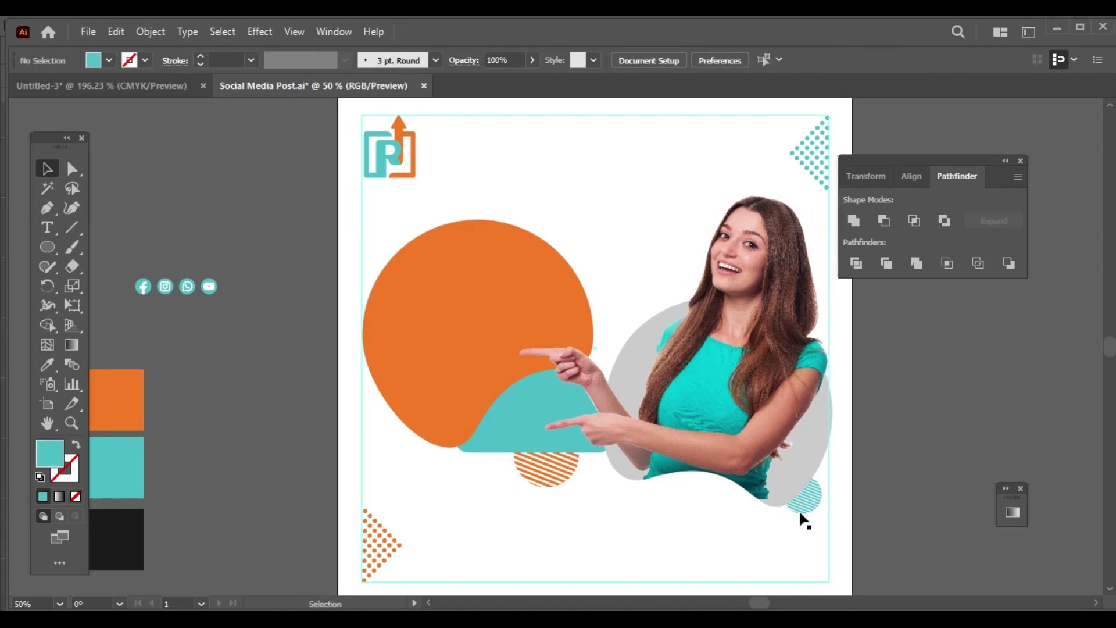
Place another teal striped copy at the orange blob's top edge and save the document.
{"action": "left_click_drag", "start_coordinate": [809, 504], "coordinate": [575, 269]}
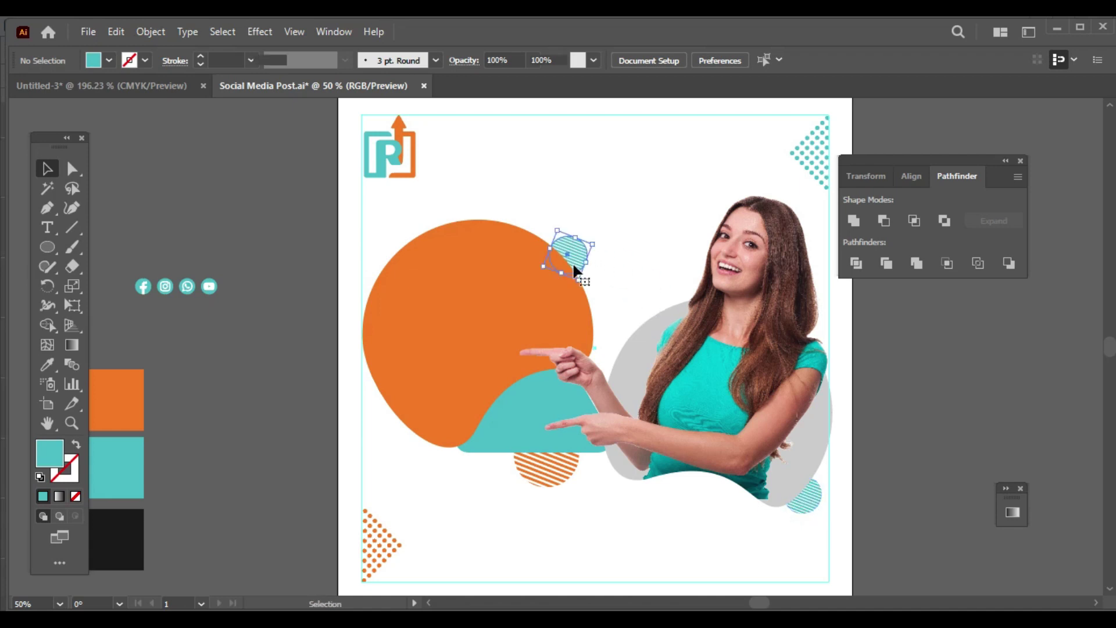
{"action": "left_click", "coordinate": [894, 355]}
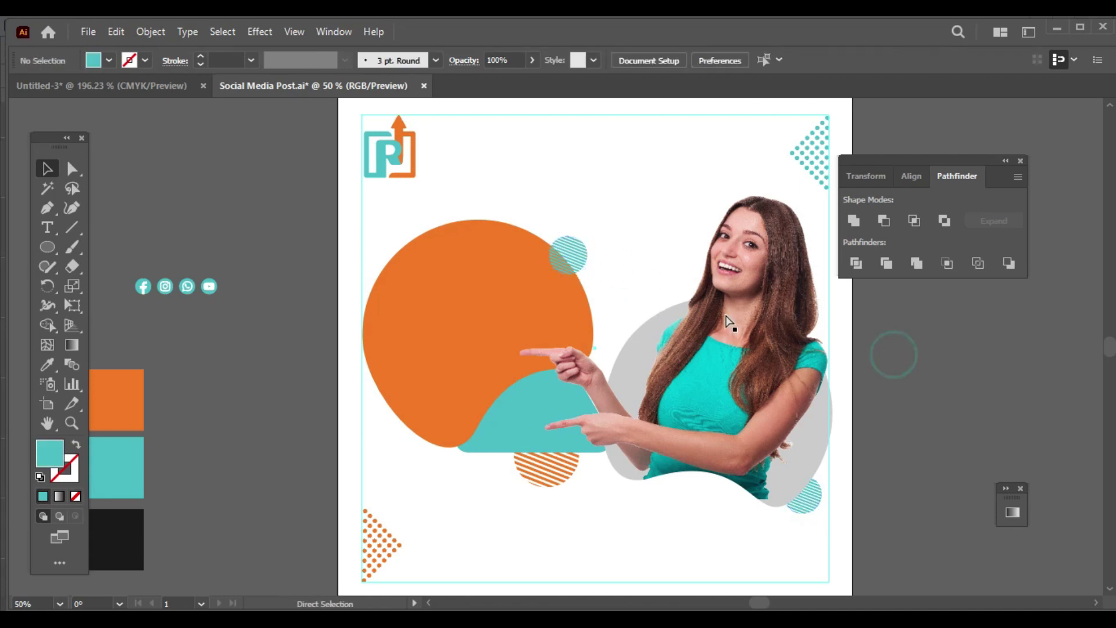
{"action": "left_click_drag", "start_coordinate": [915, 384], "coordinate": [886, 390]}
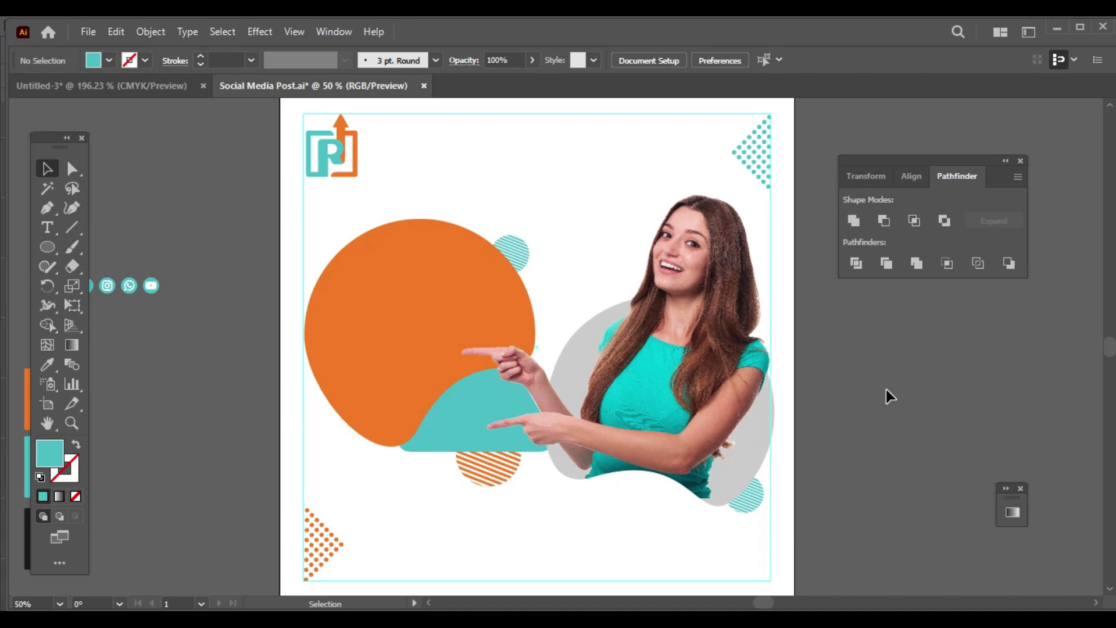
{"action": "key", "text": "a"}
{"action": "key", "text": "ctrl+s"}
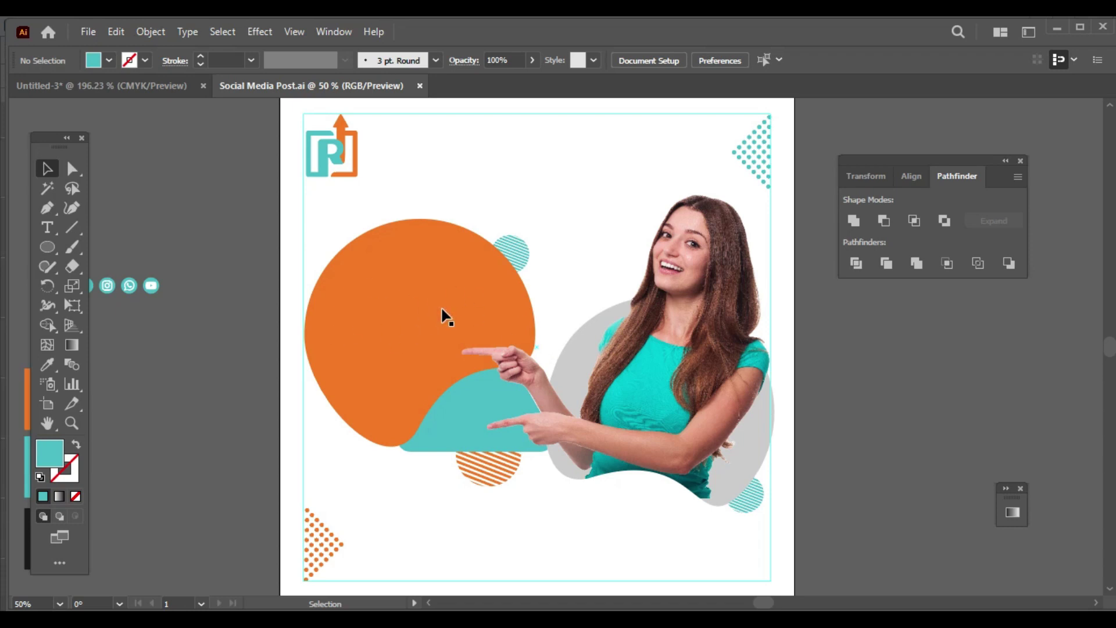
Start a text point on the pasteboard beside the post using the Swiss 721 Light font.
{"action": "left_click", "coordinate": [48, 228]}
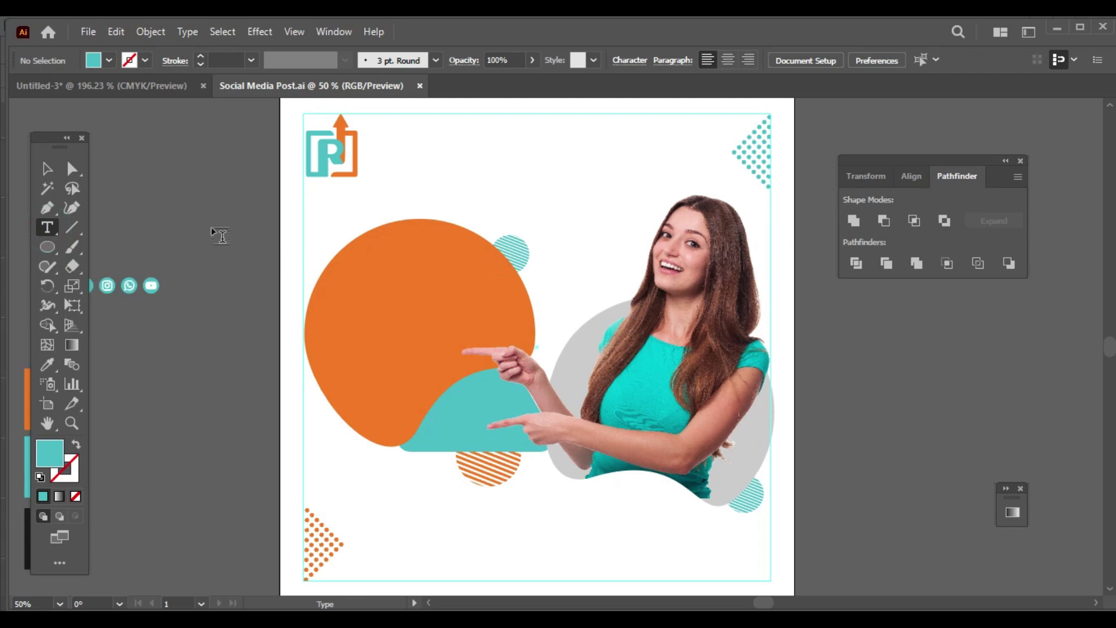
{"action": "left_click", "coordinate": [144, 216]}
{"action": "key", "text": "ctrl+t"}
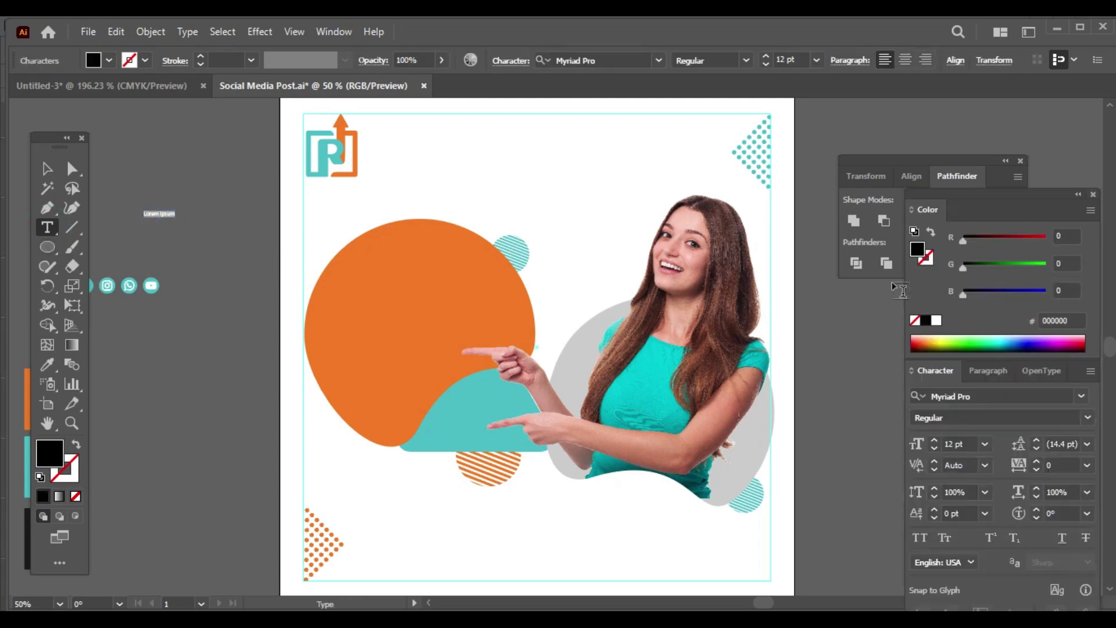
{"action": "left_click", "coordinate": [992, 395]}
{"action": "type", "text": "swi"}
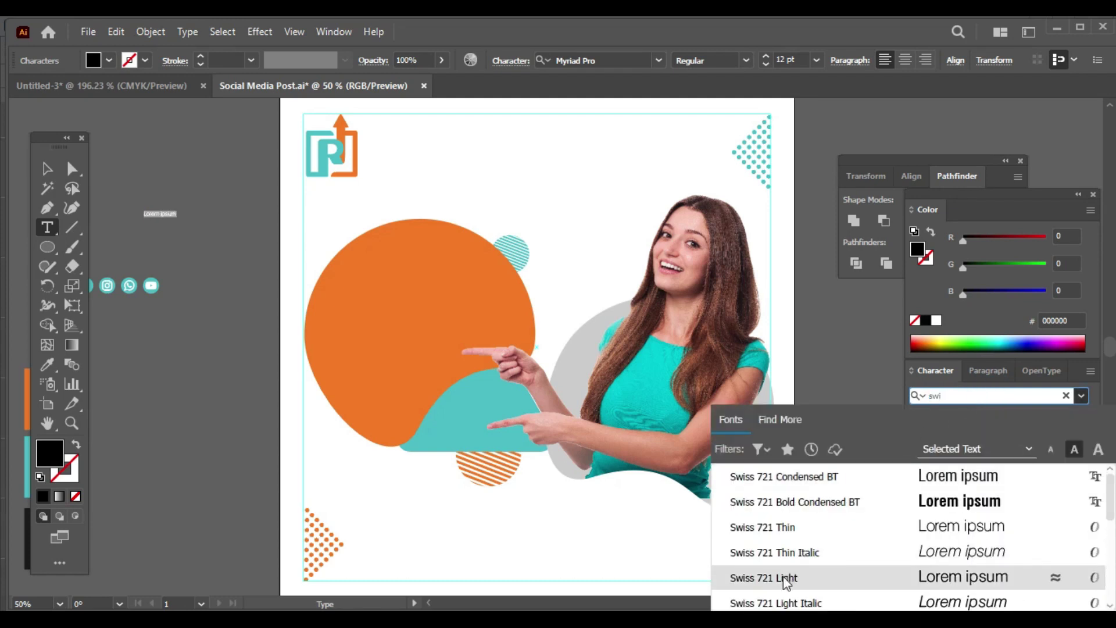
{"action": "left_click", "coordinate": [795, 578]}
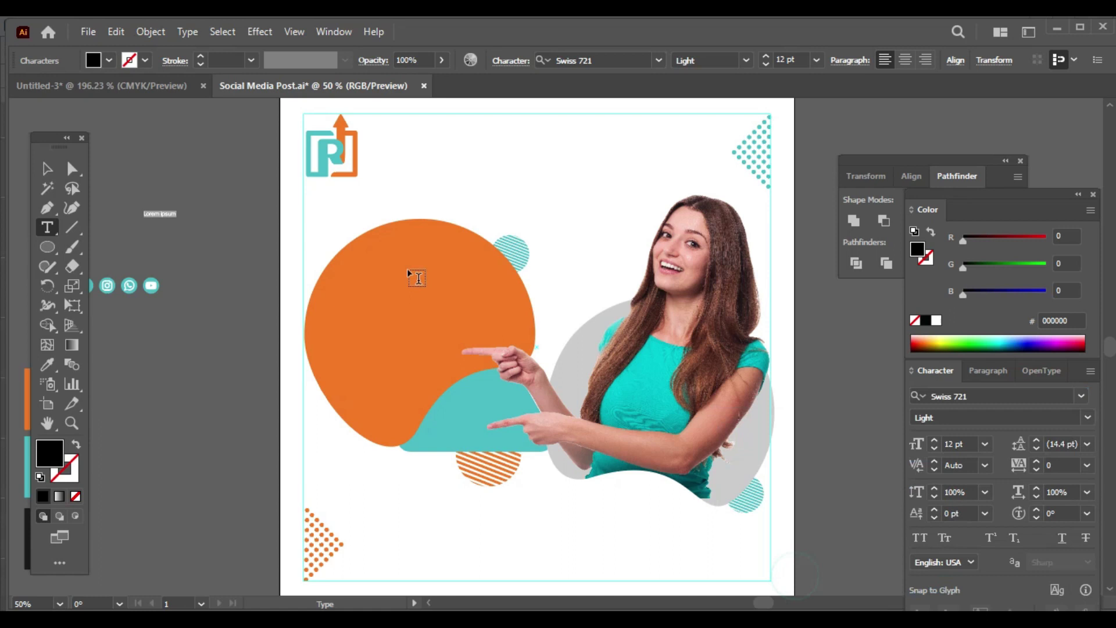
Set the type size to 40 pt and type the headline 'We Are Creative'.
{"action": "double_click", "coordinate": [967, 444]}
{"action": "type", "text": "40"}
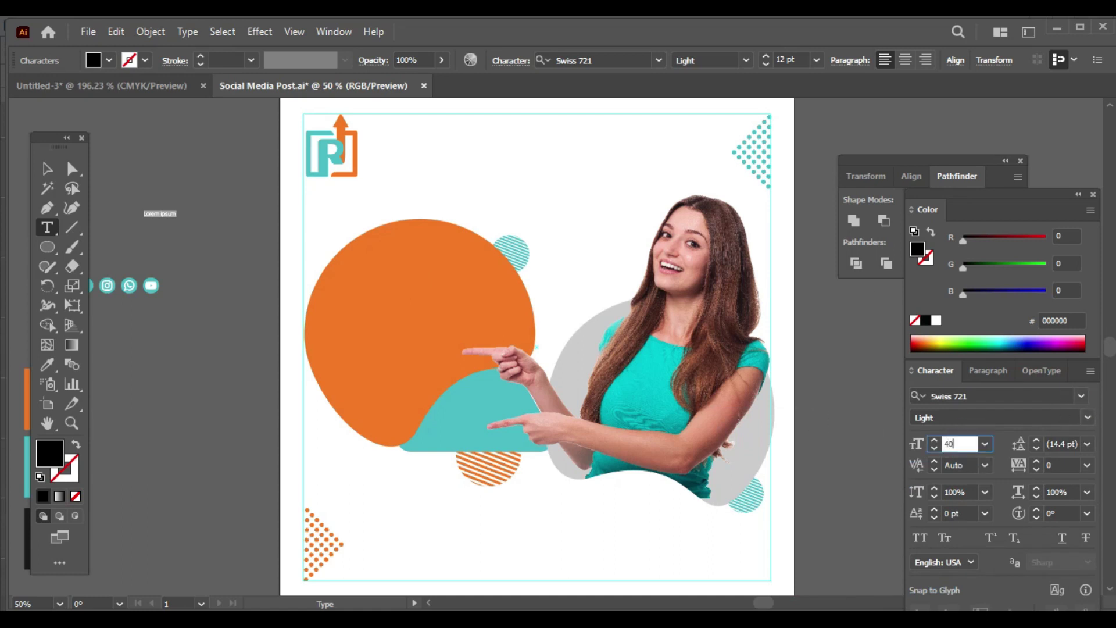
{"action": "key", "text": "Return"}
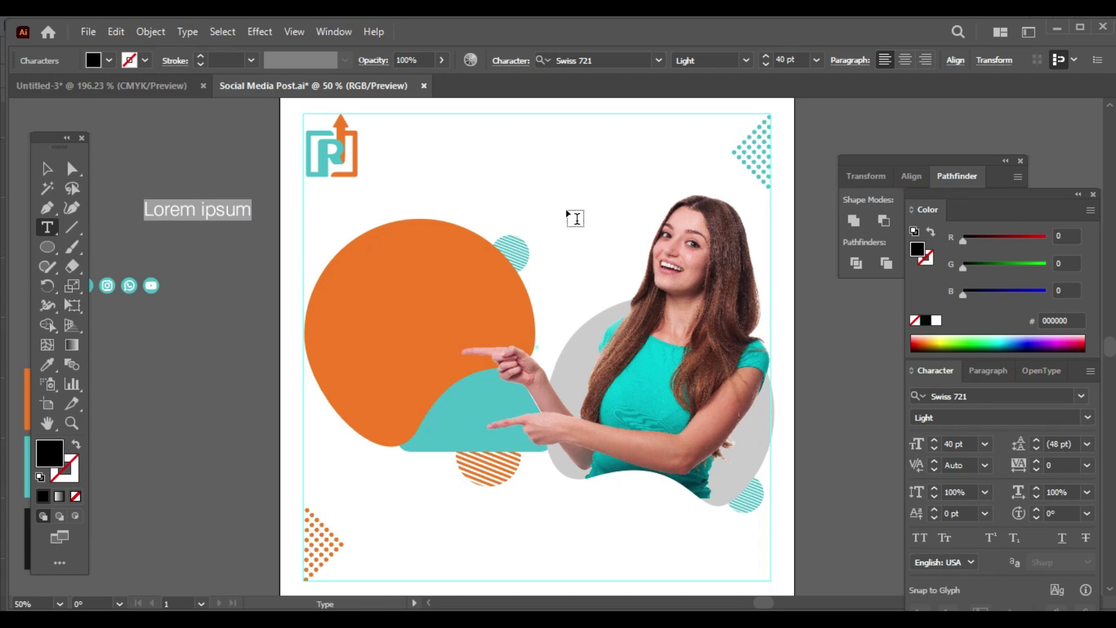
{"action": "type", "text": "We Are"}
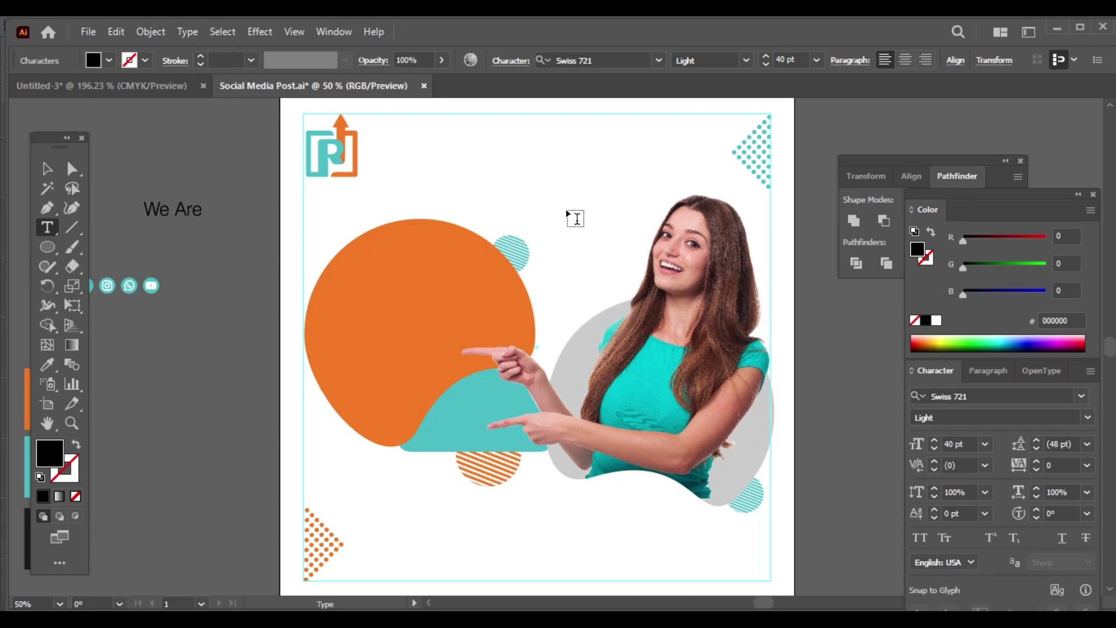
{"action": "type", "text": "ative Desig"}
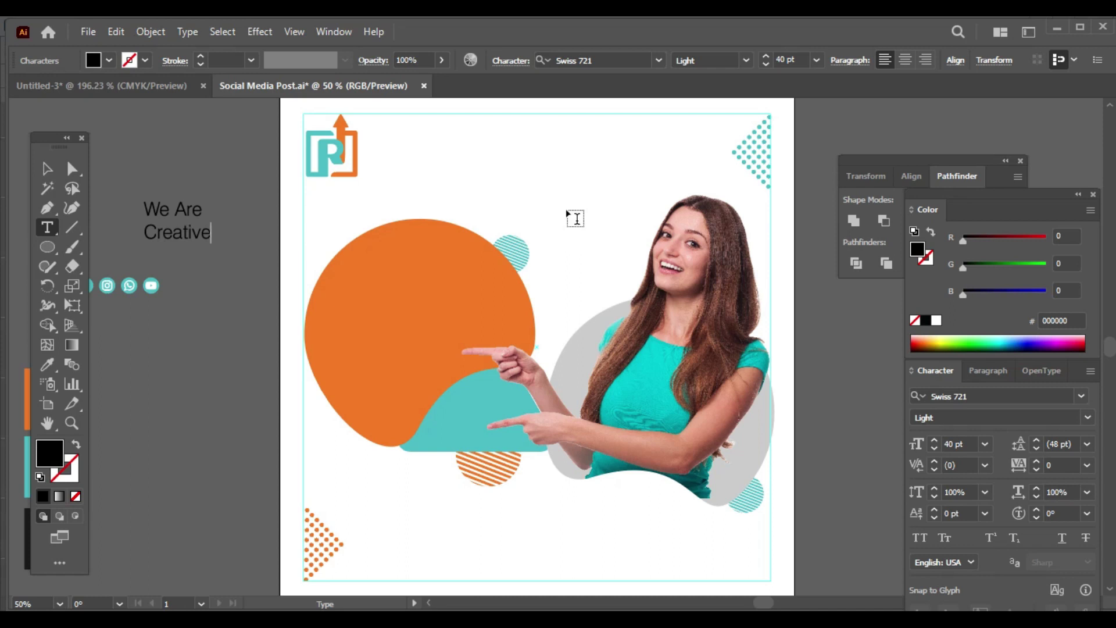
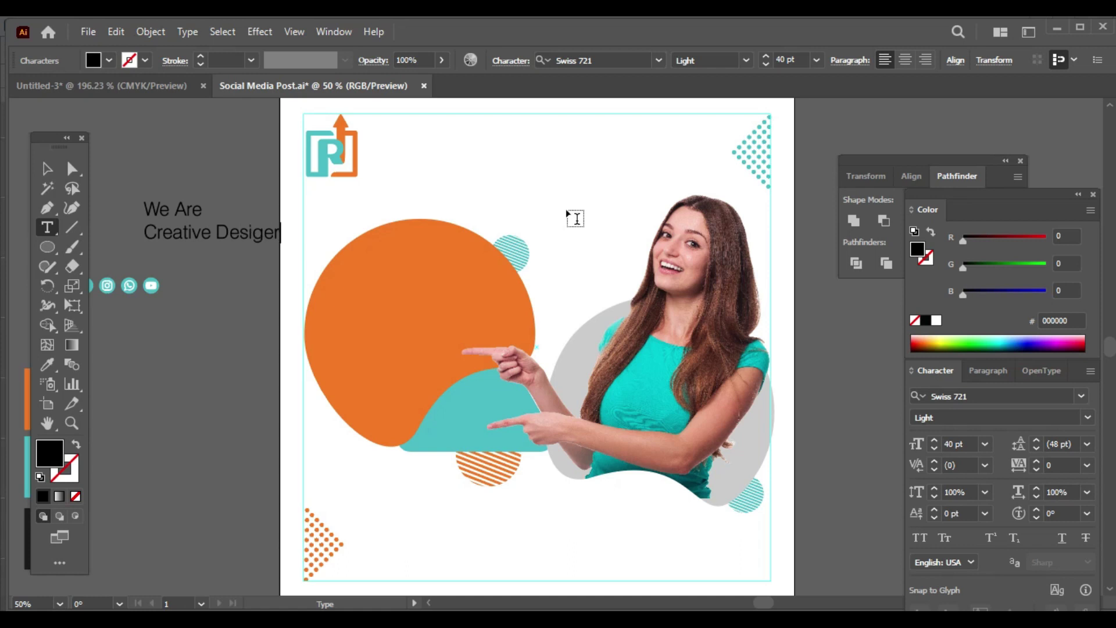
Finish typing 'Designer', centre-align the headline lines, and move the headline onto the orange blob.
{"action": "type", "text": "ner"}
{"action": "left_click", "coordinate": [46, 169]}
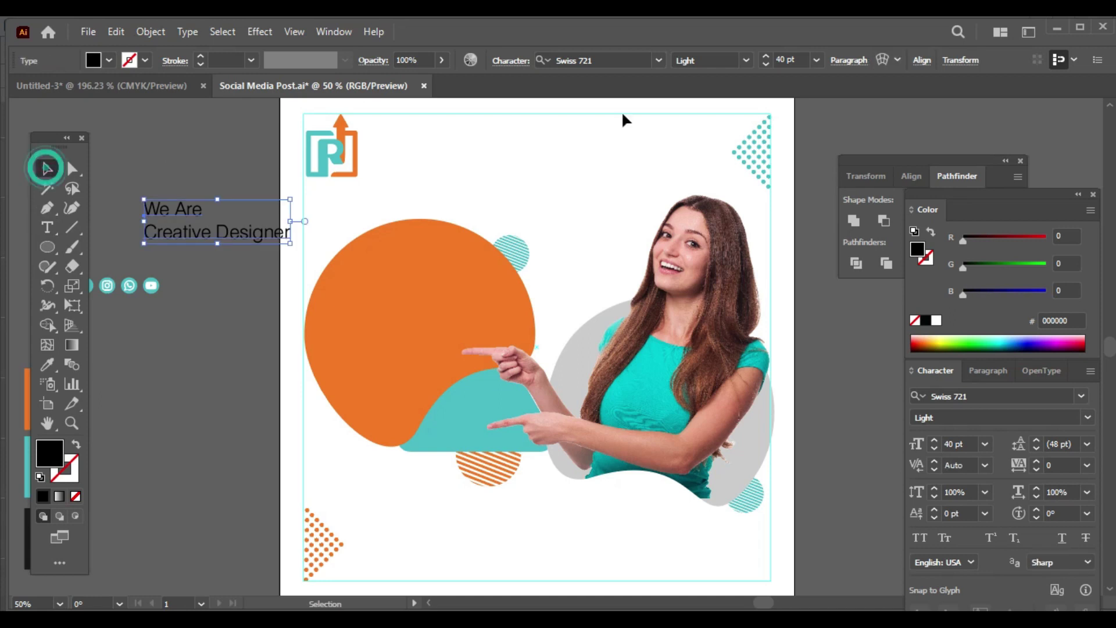
{"action": "left_click", "coordinate": [989, 371]}
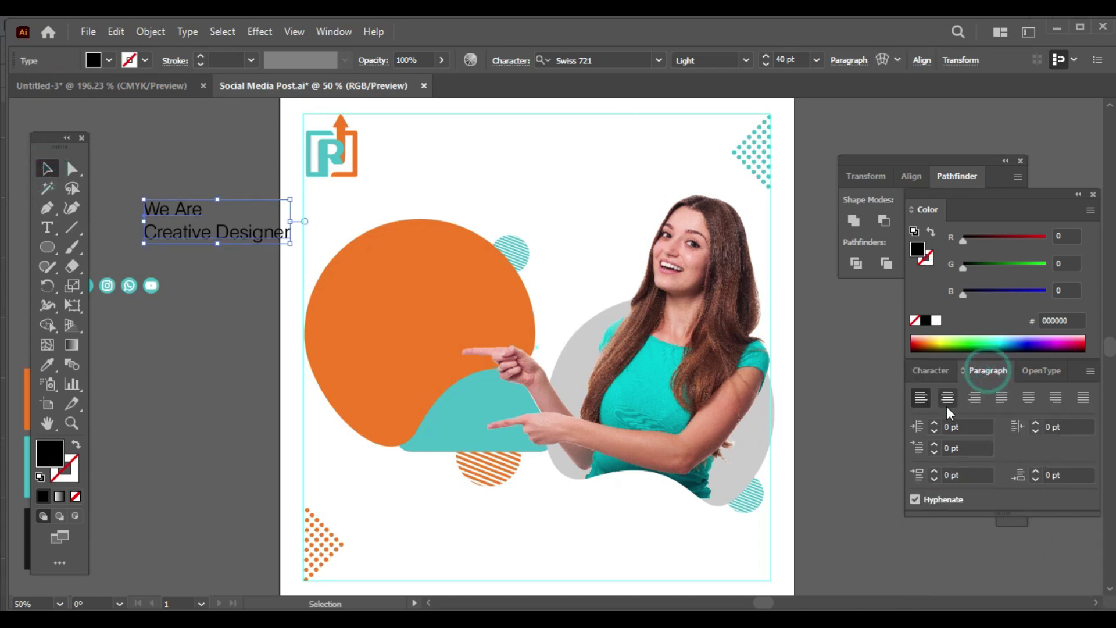
{"action": "left_click", "coordinate": [948, 399]}
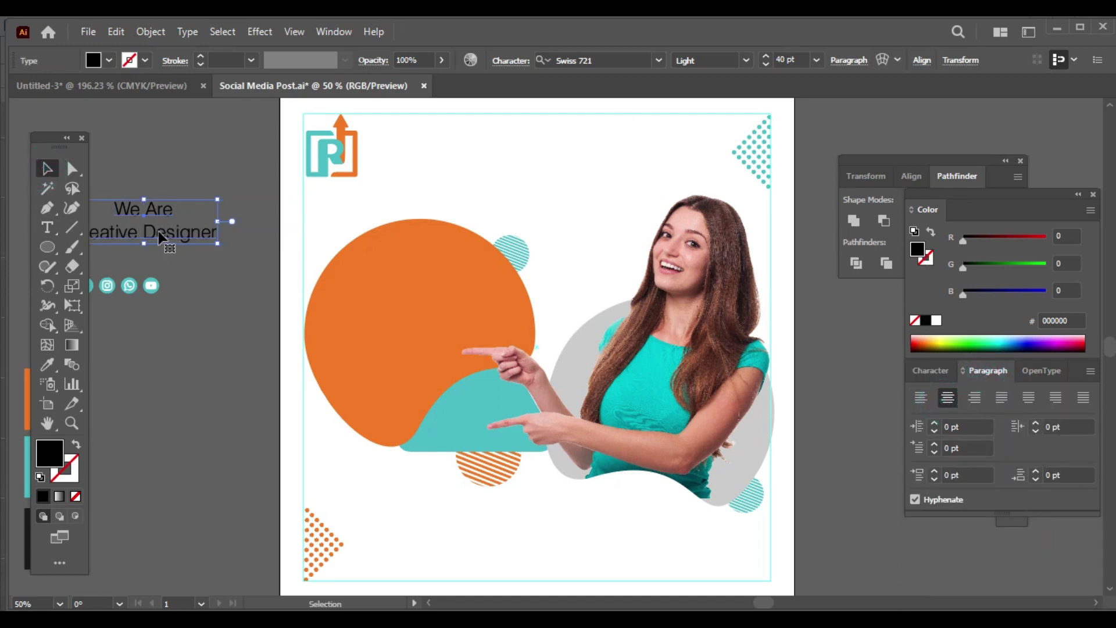
{"action": "left_click_drag", "start_coordinate": [159, 236], "coordinate": [427, 294]}
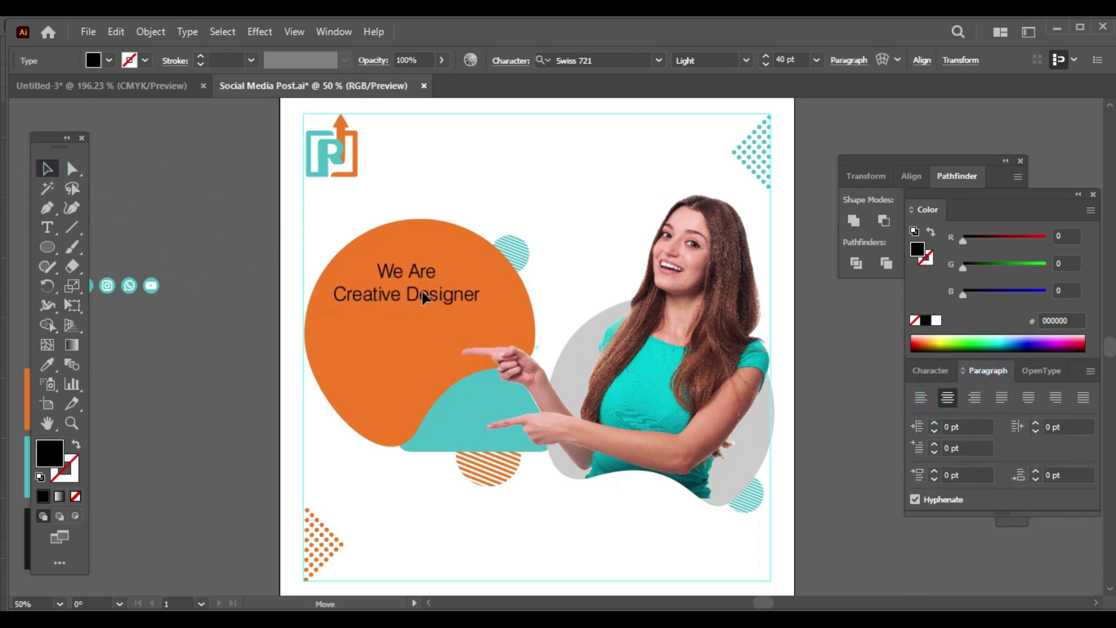
Make the headline text white and line it up with the orange blob.
{"action": "left_click", "coordinate": [109, 60]}
{"action": "left_click", "coordinate": [40, 86]}
{"action": "left_click", "coordinate": [236, 216]}
{"action": "left_click_drag", "start_coordinate": [433, 273], "coordinate": [440, 271]}
{"action": "left_click", "coordinate": [419, 345], "text": "shift"}
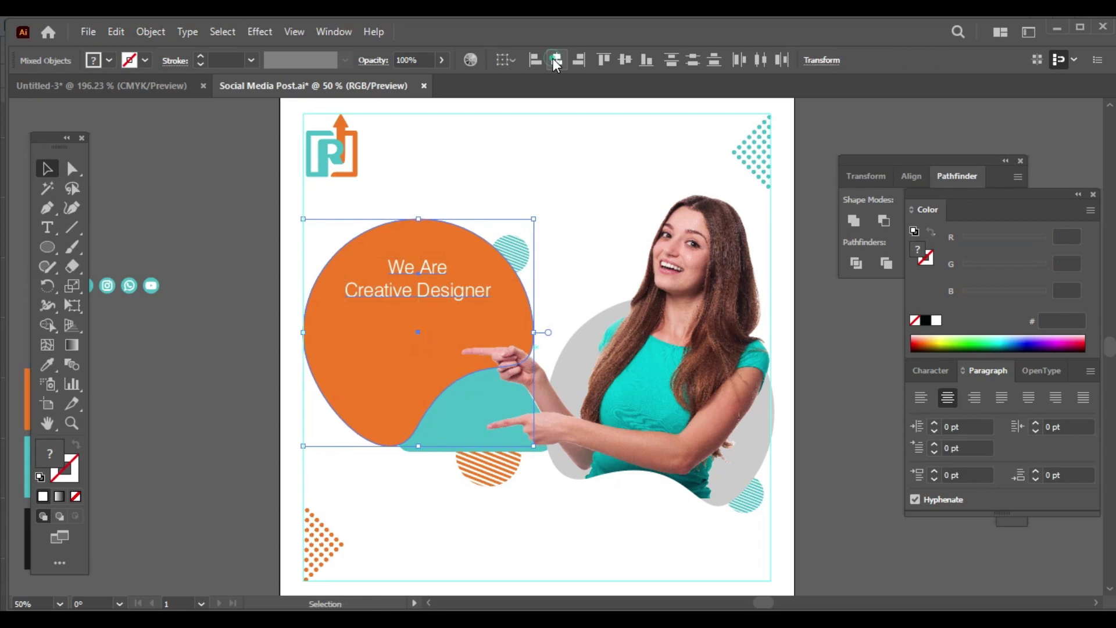
{"action": "left_click", "coordinate": [881, 125]}
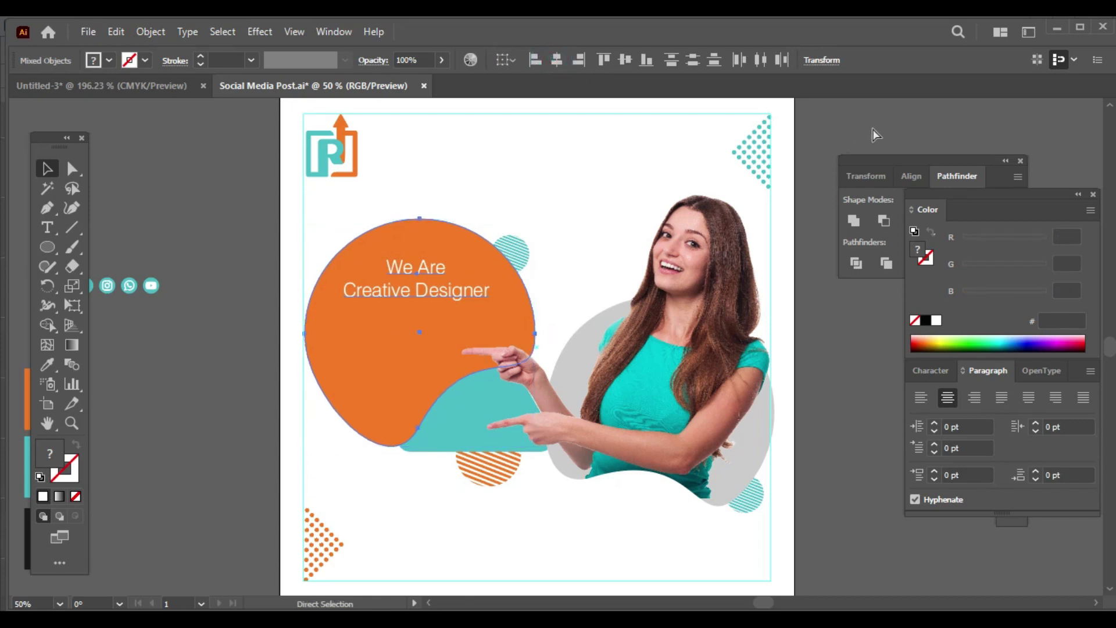
Centre the headline horizontally on the orange blob.
{"action": "left_click", "coordinate": [466, 294]}
{"action": "left_click", "coordinate": [406, 353], "text": "shift"}
{"action": "left_click", "coordinate": [556, 60]}
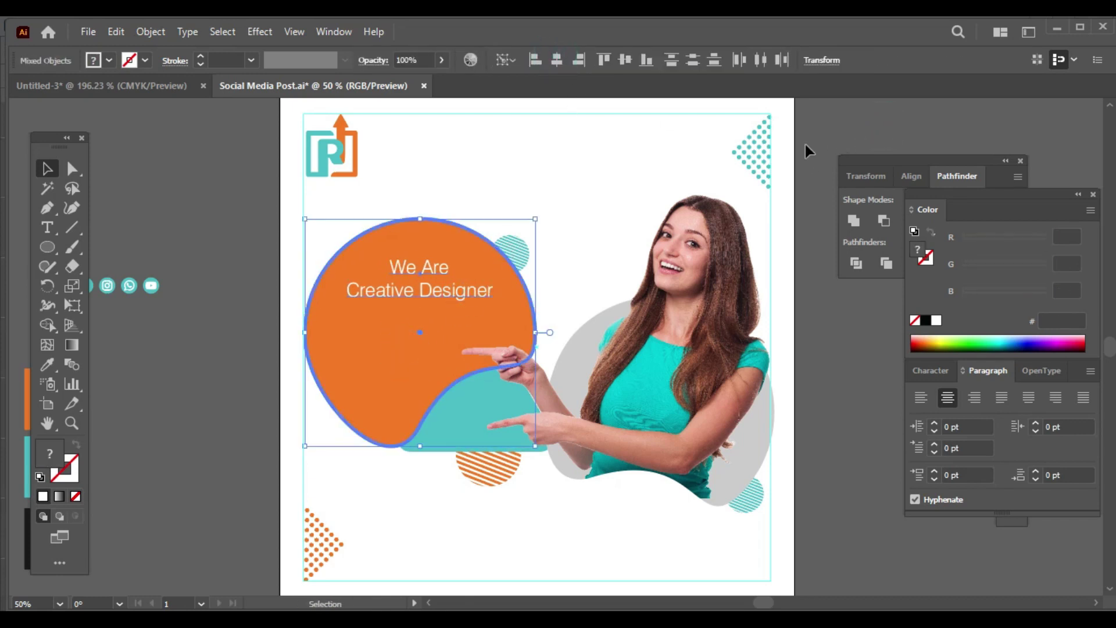
{"action": "left_click", "coordinate": [834, 132]}
Enlarge the headline to about 46.4 pt and place a duplicate copy just below it.
{"action": "left_click", "coordinate": [459, 298]}
{"action": "left_click_drag", "start_coordinate": [415, 307], "coordinate": [417, 313]}
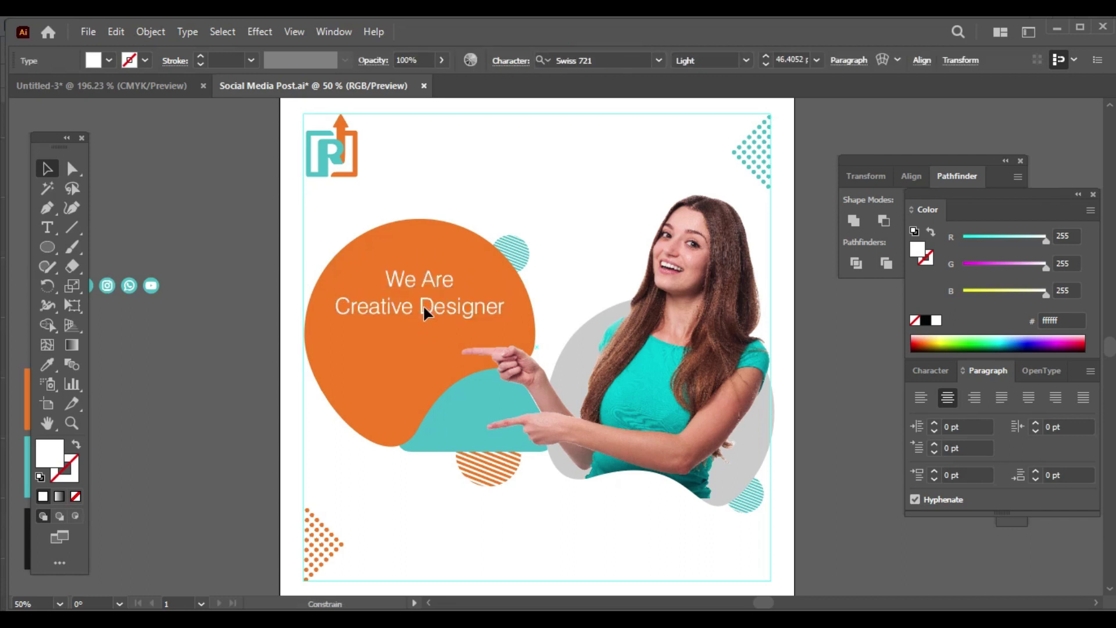
{"action": "left_click", "coordinate": [846, 343]}
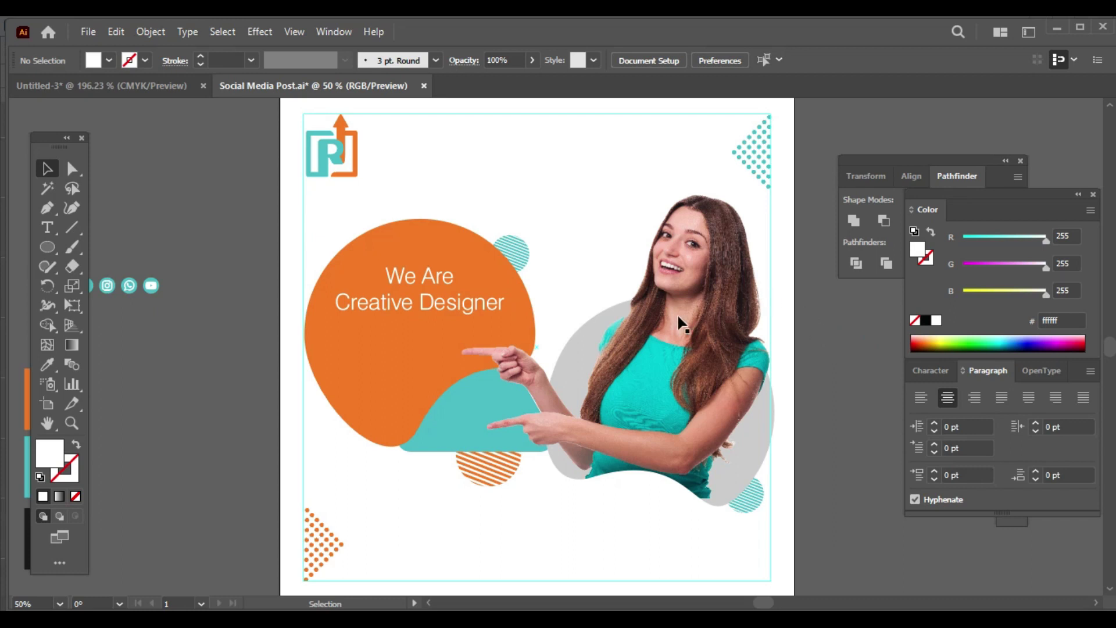
{"action": "left_click", "coordinate": [400, 278]}
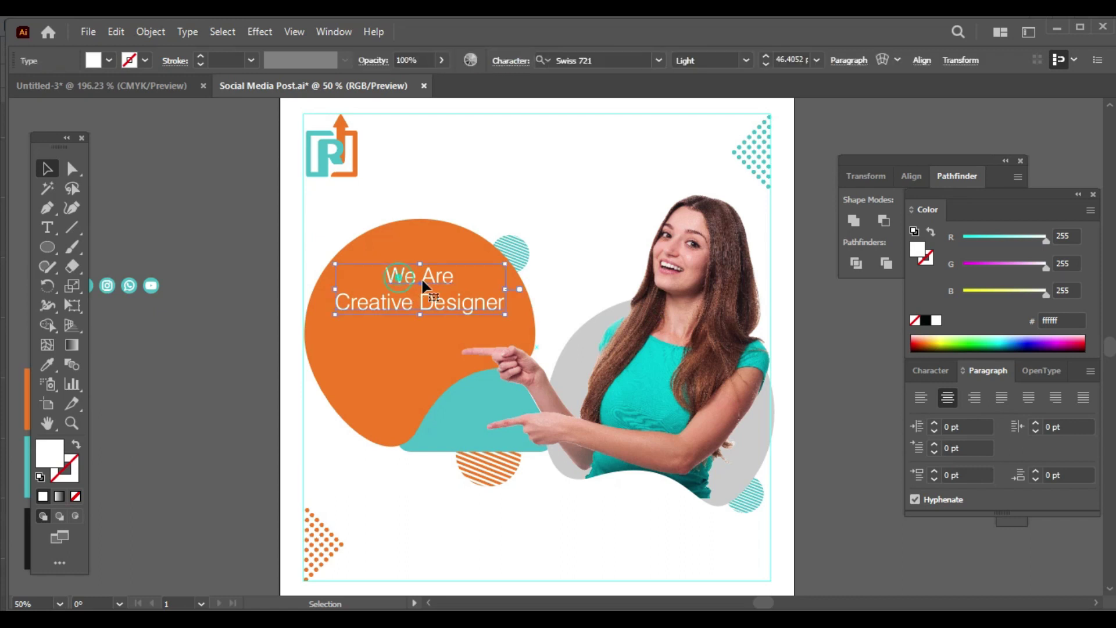
{"action": "left_click_drag", "start_coordinate": [405, 275], "coordinate": [405, 325]}
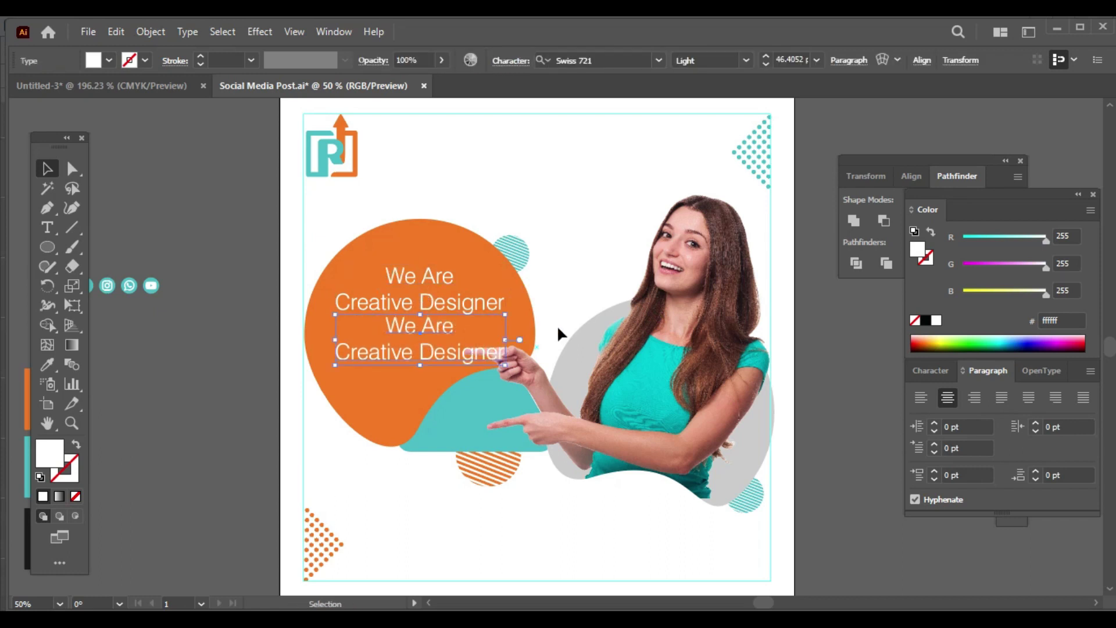
Replace the duplicate's text with 'For Your' and 'Company' on two separate lines.
{"action": "left_click", "coordinate": [47, 228]}
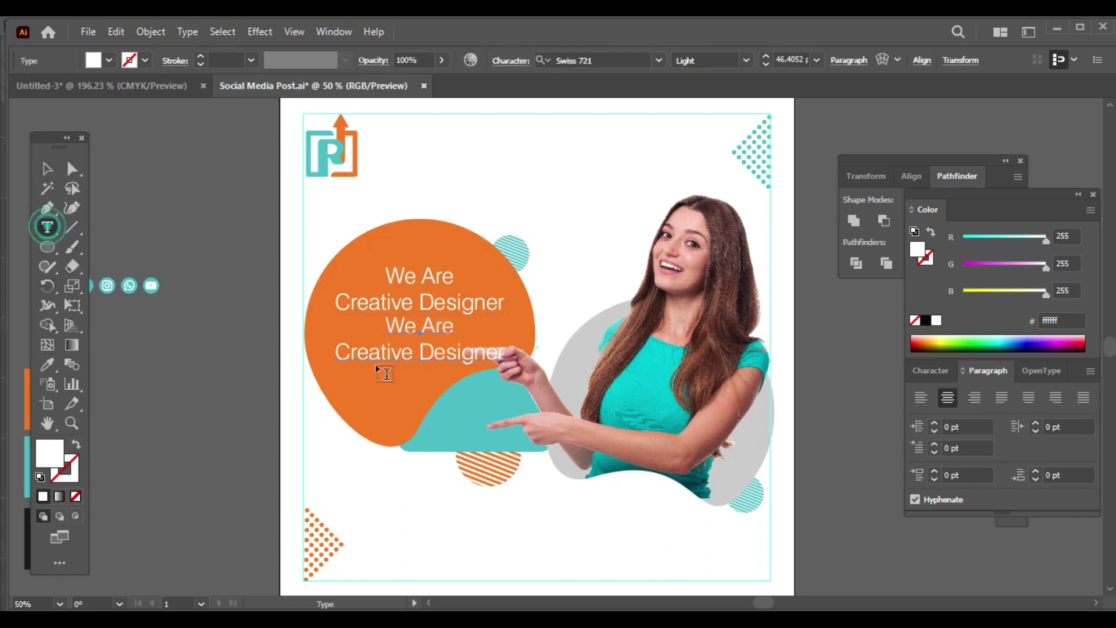
{"action": "left_click", "coordinate": [482, 349]}
{"action": "key", "text": "ctrl+a"}
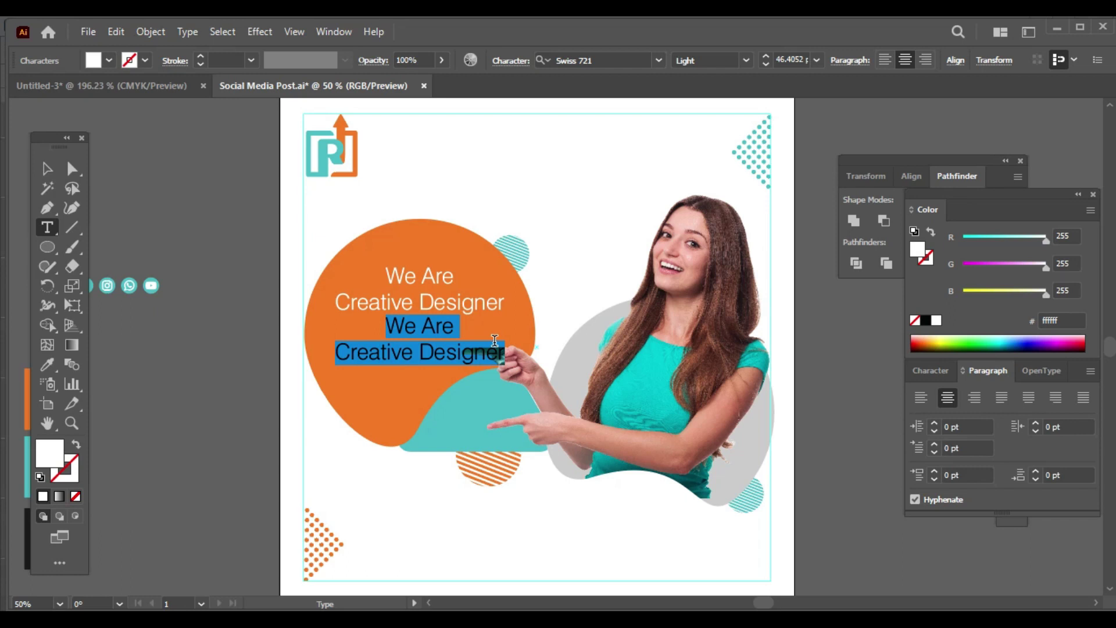
{"action": "type", "text": "For Your"}
{"action": "key", "text": "Return"}
{"action": "type", "text": "Company"}
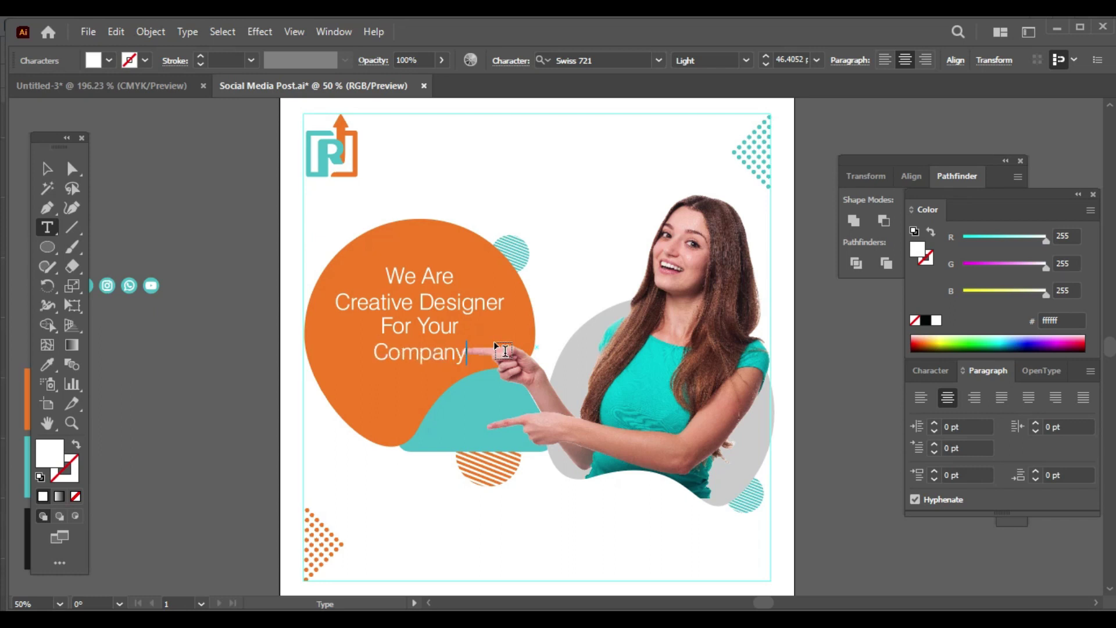
{"action": "left_click", "coordinate": [47, 168]}
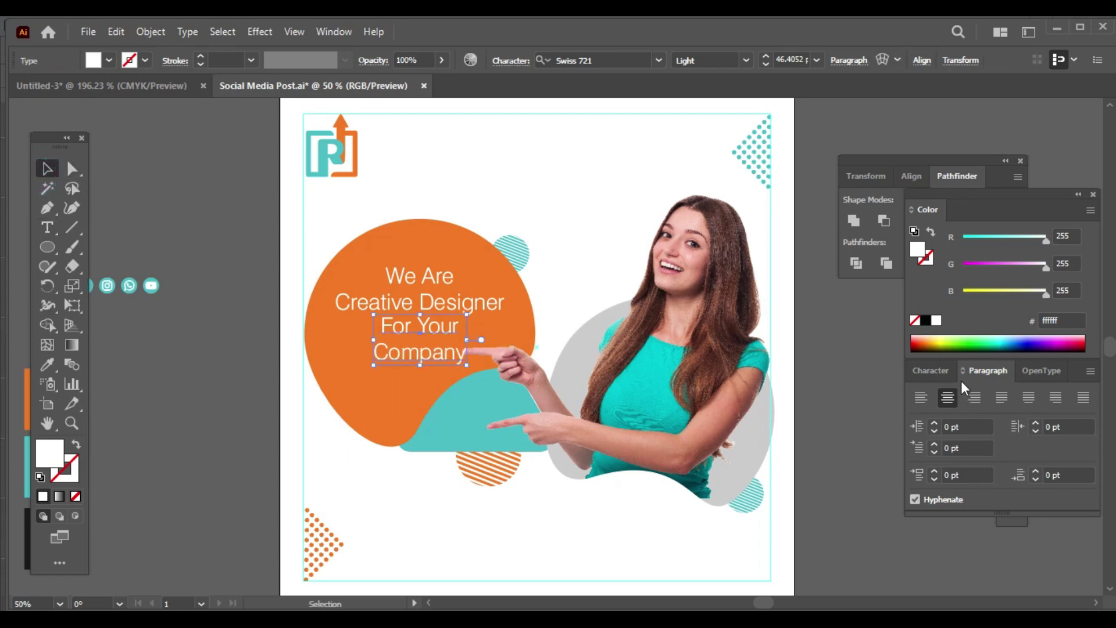
Set the For Your Company text to Bold and enlarge it.
{"action": "left_click", "coordinate": [931, 371]}
{"action": "left_click", "coordinate": [1087, 418]}
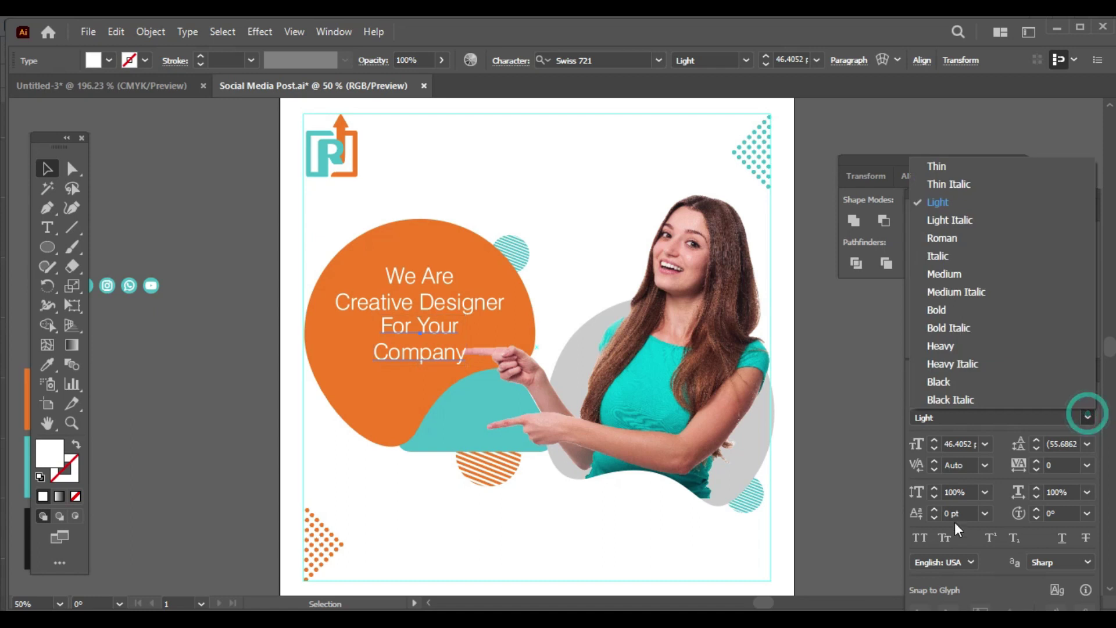
{"action": "left_click", "coordinate": [943, 310]}
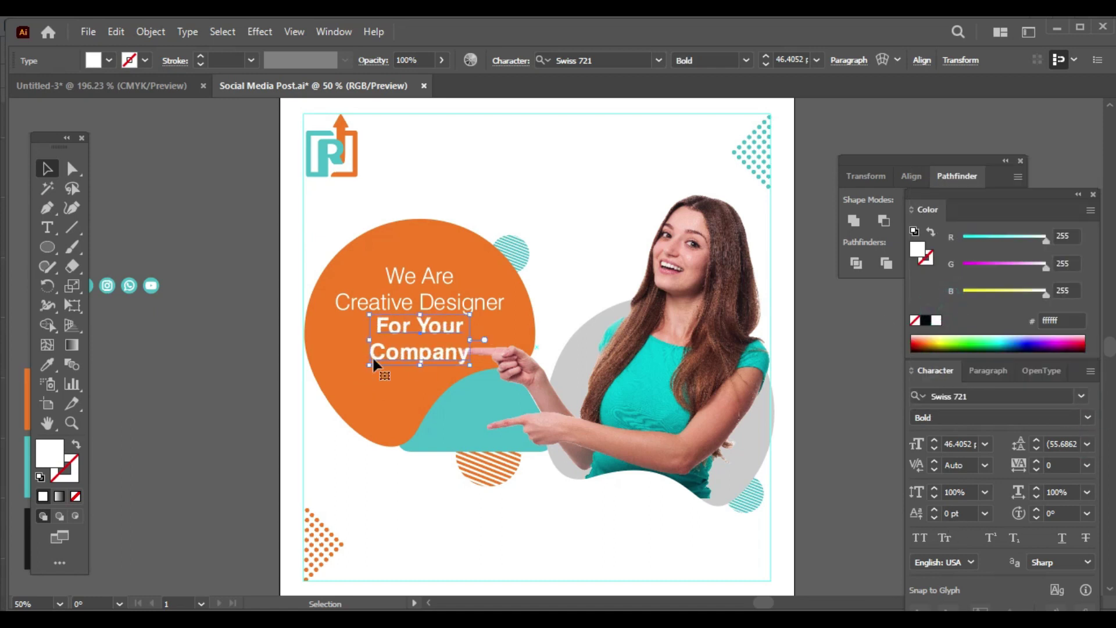
{"action": "left_click", "coordinate": [424, 354], "text": "shift"}
{"action": "left_click_drag", "start_coordinate": [424, 354], "coordinate": [425, 399]}
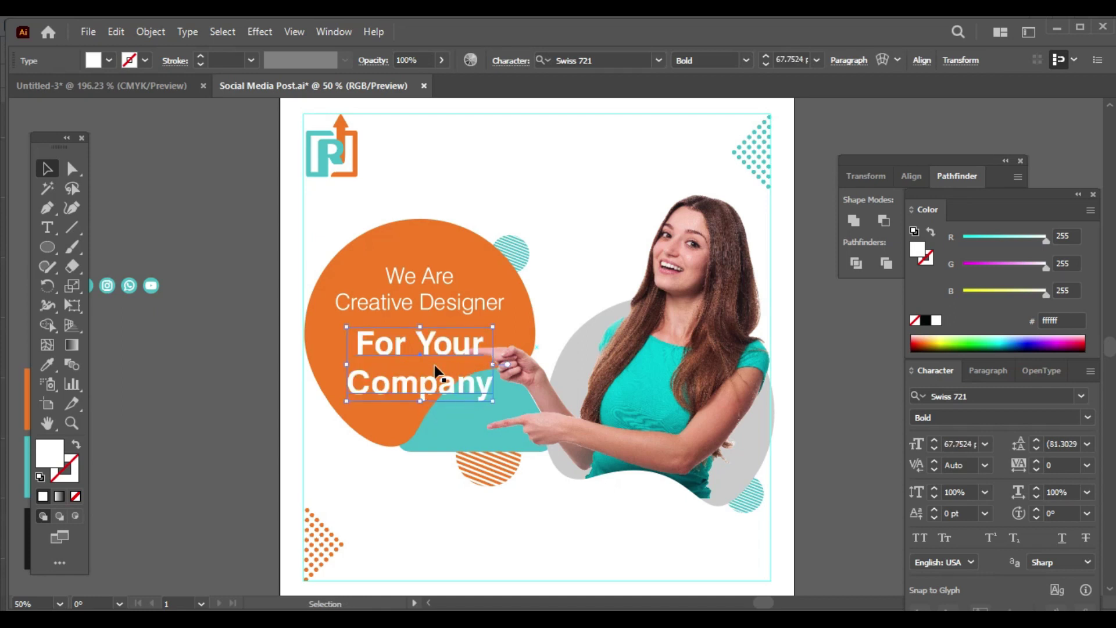
Delete the 'For Your' line so only 'Company' remains, and move it down slightly.
{"action": "left_click", "coordinate": [49, 227]}
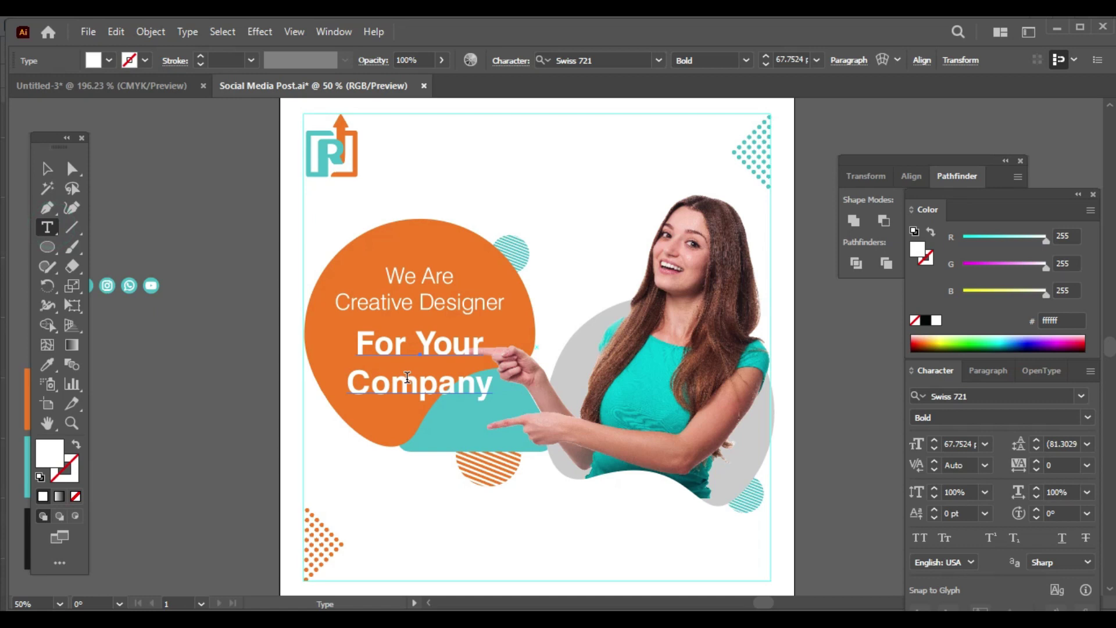
{"action": "triple_click", "coordinate": [361, 344]}
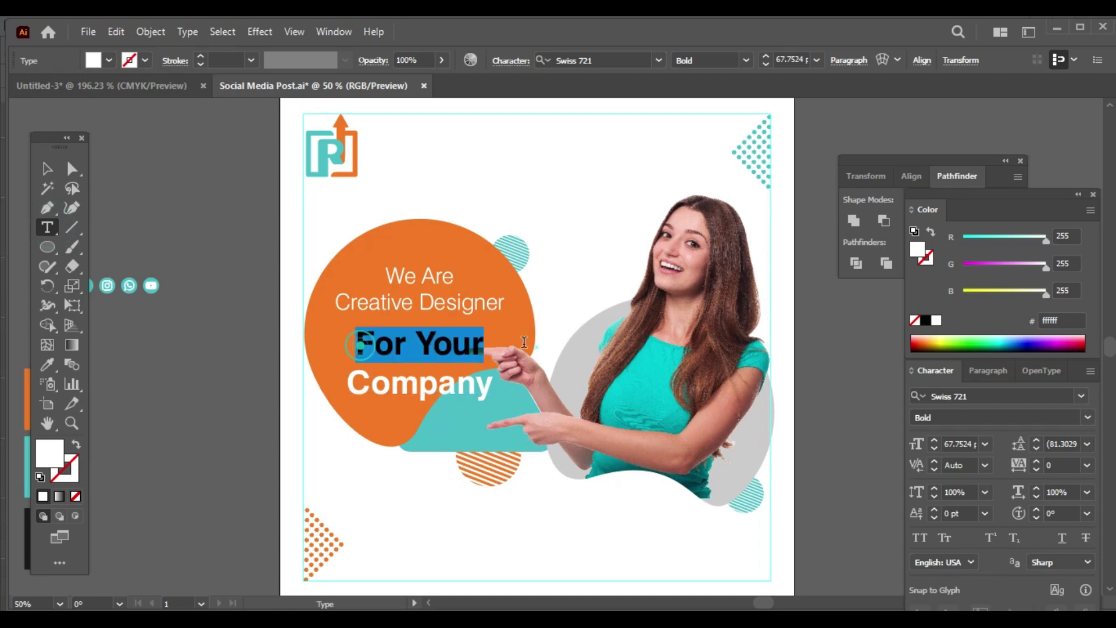
{"action": "key", "text": "BackSpace"}
{"action": "key", "text": "Delete"}
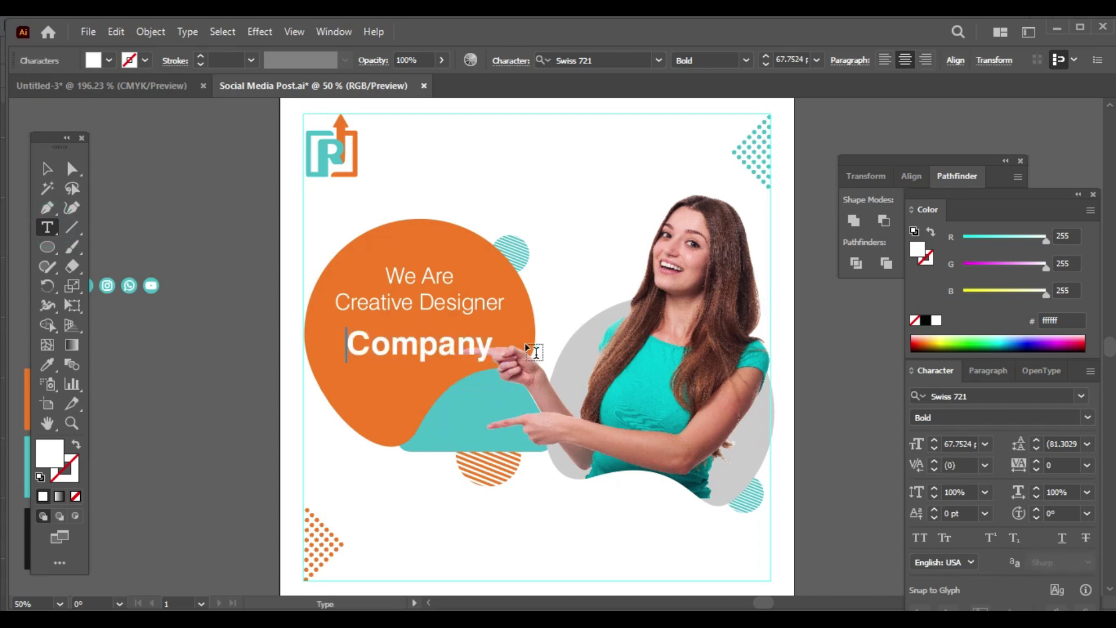
{"action": "left_click", "coordinate": [47, 169]}
{"action": "left_click_drag", "start_coordinate": [413, 347], "coordinate": [408, 362]}
{"action": "left_click", "coordinate": [245, 348]}
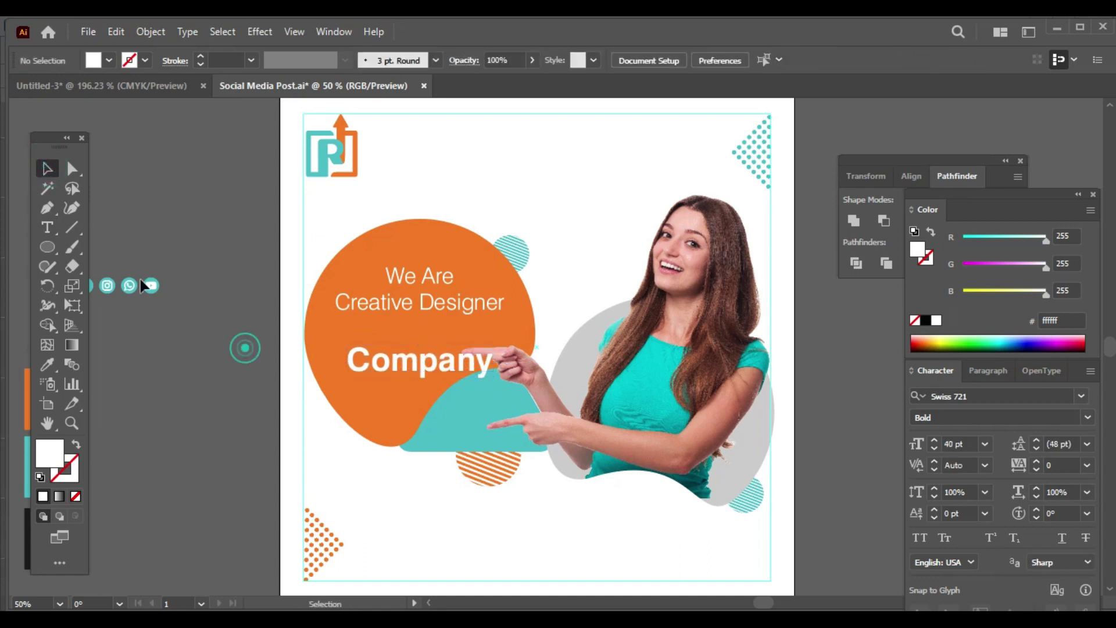
Create a separate 'For Your' text and place it on the blob above 'Company'.
{"action": "left_click", "coordinate": [47, 225]}
{"action": "left_click", "coordinate": [129, 210]}
{"action": "type", "text": "For Your"}
{"action": "left_click", "coordinate": [48, 170]}
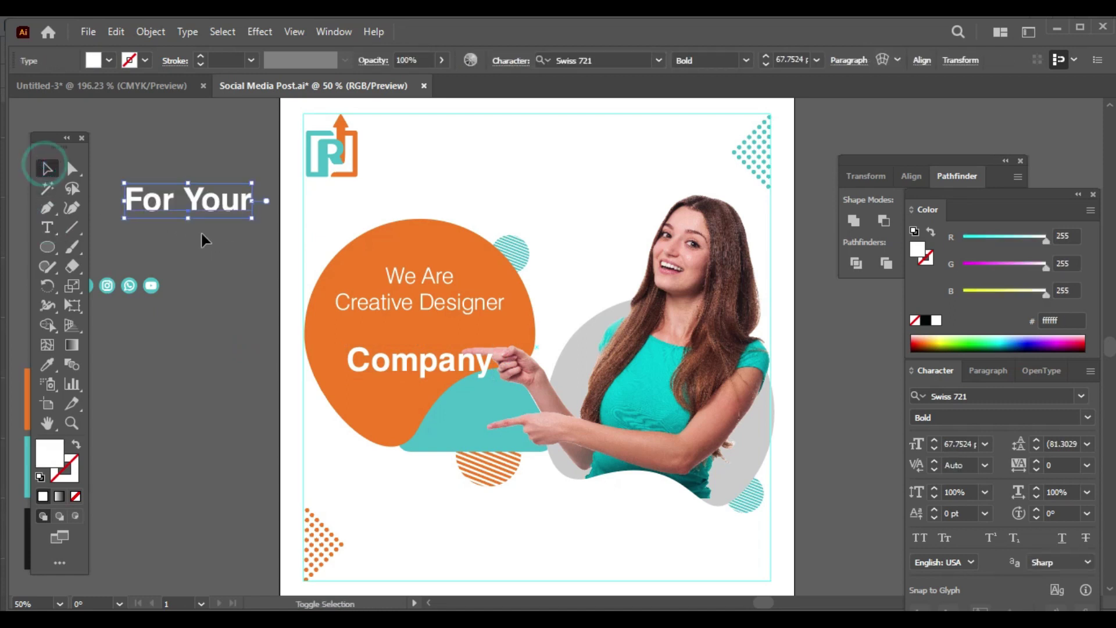
{"action": "double_click", "coordinate": [192, 201]}
{"action": "mouse_move", "coordinate": [190, 205]}
{"action": "left_mouse_down"}
{"action": "mouse_move", "coordinate": [427, 333]}
{"action": "mouse_move", "coordinate": [419, 376]}
{"action": "left_mouse_up"}
Lower 'For Your' slightly and centre it horizontally with 'Company'.
{"action": "left_click", "coordinate": [435, 337]}
{"action": "left_click_drag", "start_coordinate": [428, 334], "coordinate": [429, 341]}
{"action": "left_click", "coordinate": [436, 372], "text": "shift"}
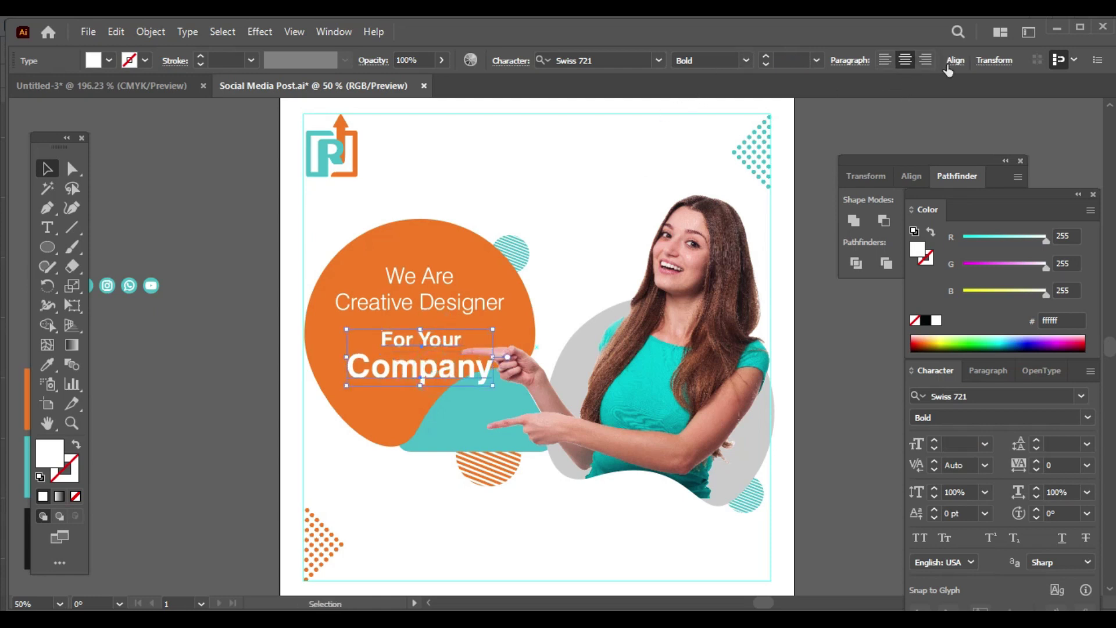
{"action": "left_click", "coordinate": [954, 60]}
{"action": "left_click", "coordinate": [810, 106]}
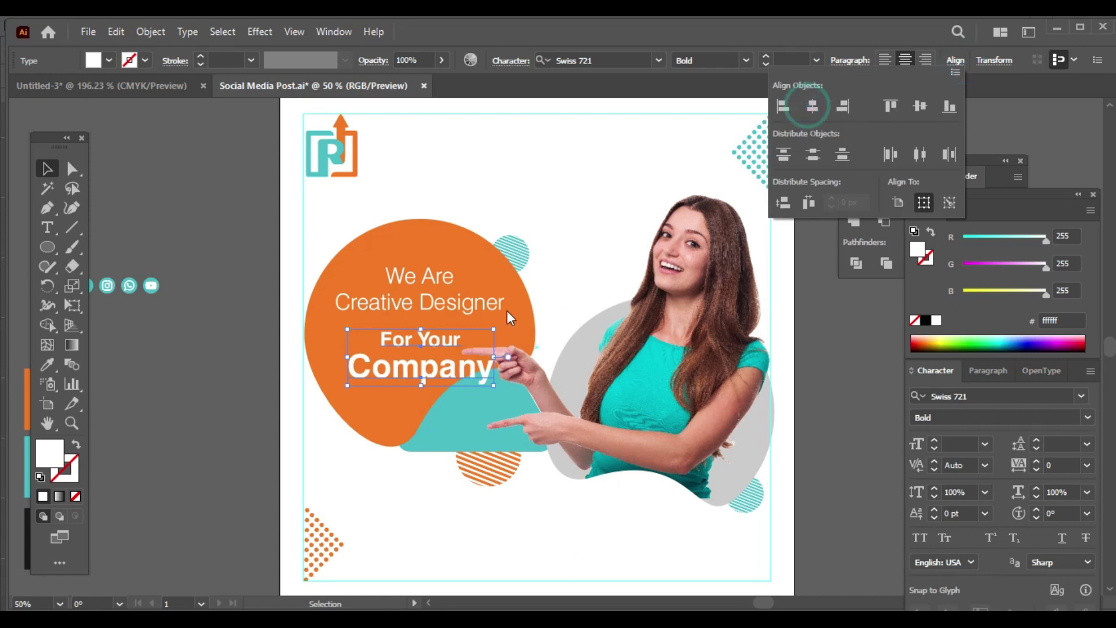
Centre all three headline texts horizontally and reposition the block on the blob.
{"action": "left_click", "coordinate": [456, 305], "text": "shift"}
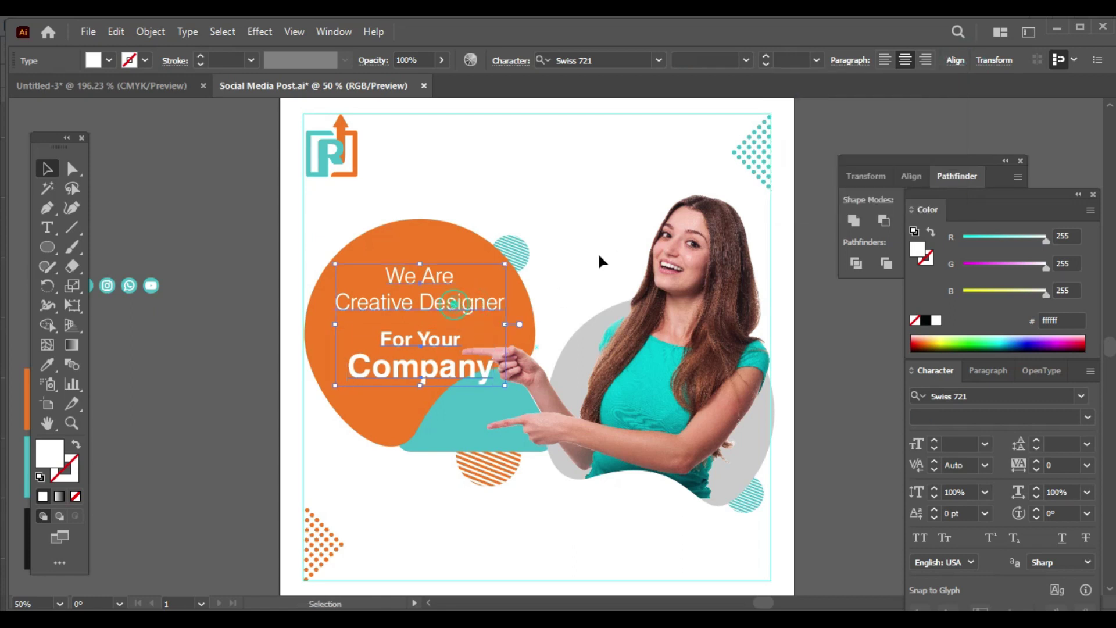
{"action": "left_click", "coordinate": [954, 60]}
{"action": "left_click", "coordinate": [813, 107]}
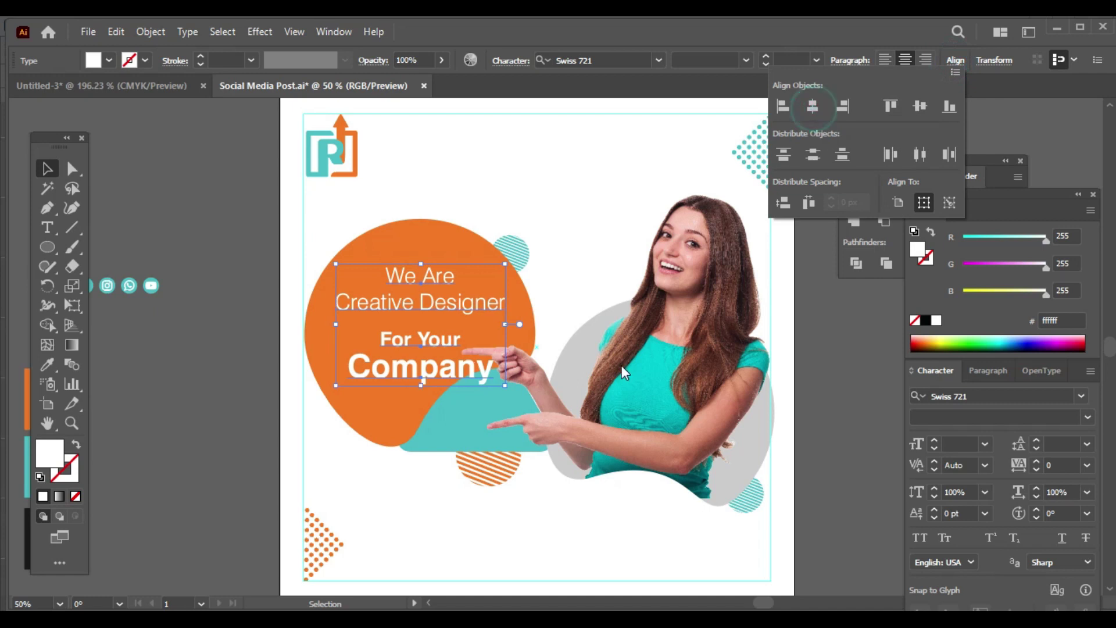
{"action": "left_click_drag", "start_coordinate": [414, 375], "coordinate": [414, 376]}
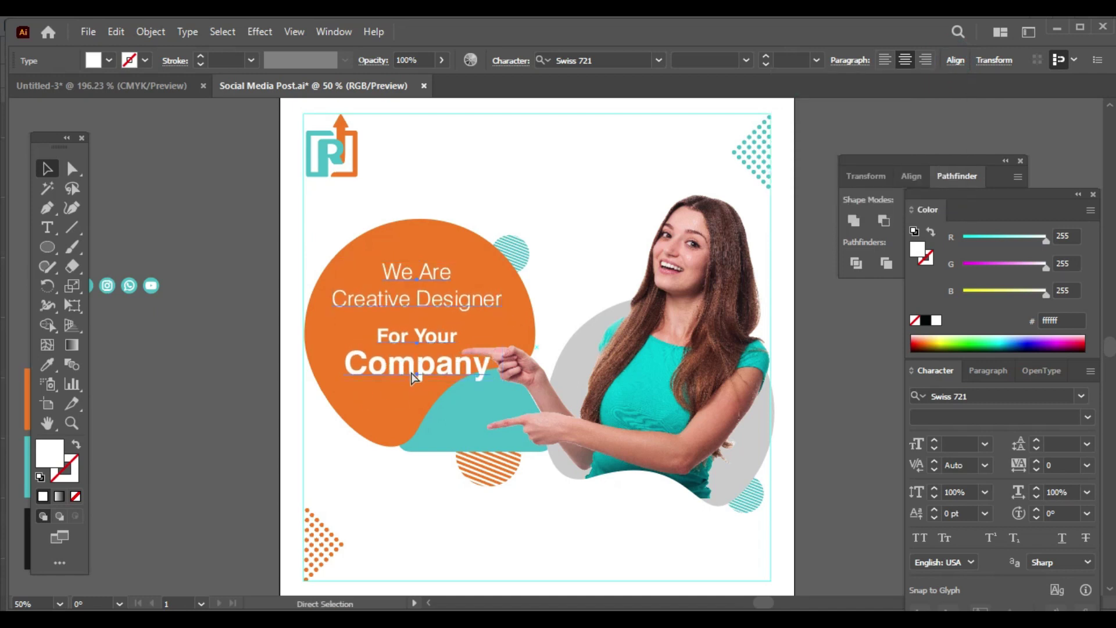
{"action": "left_click", "coordinate": [822, 437]}
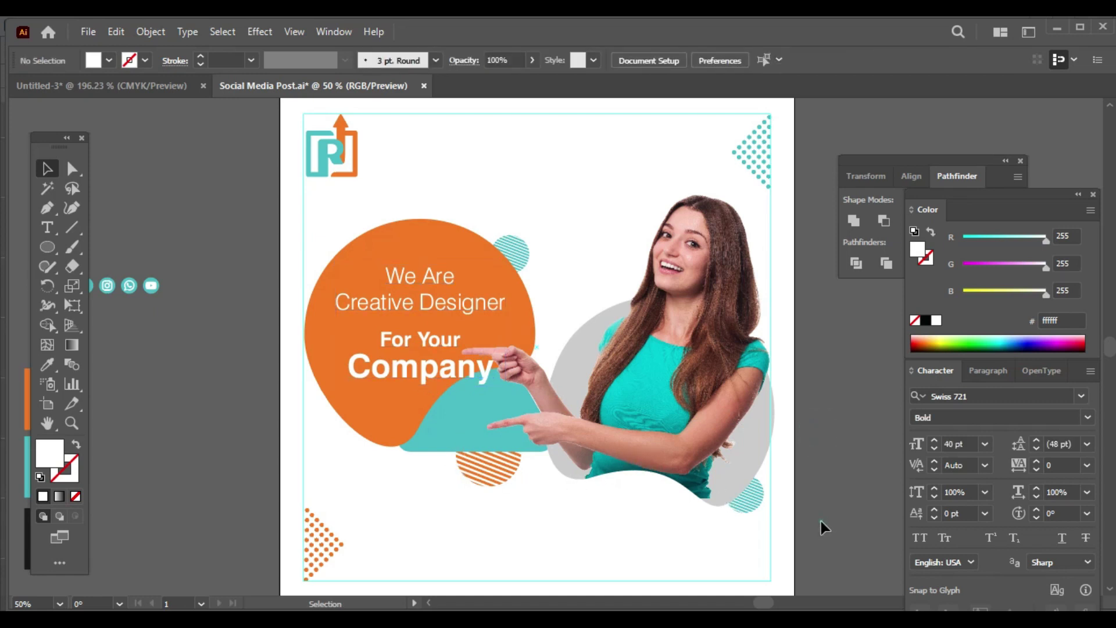
{"action": "left_click", "coordinate": [756, 450]}
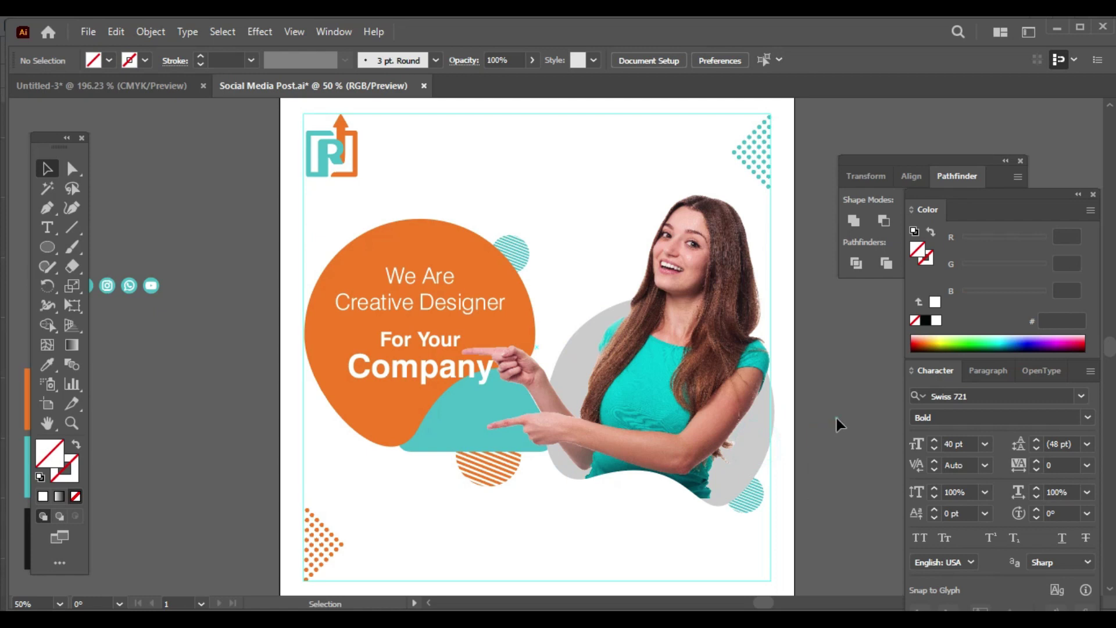
Shrink the woman photo and grey backdrop slightly and move them up a little.
{"action": "left_click_drag", "start_coordinate": [837, 424], "coordinate": [726, 326]}
{"action": "left_click_drag", "start_coordinate": [441, 167], "coordinate": [457, 178]}
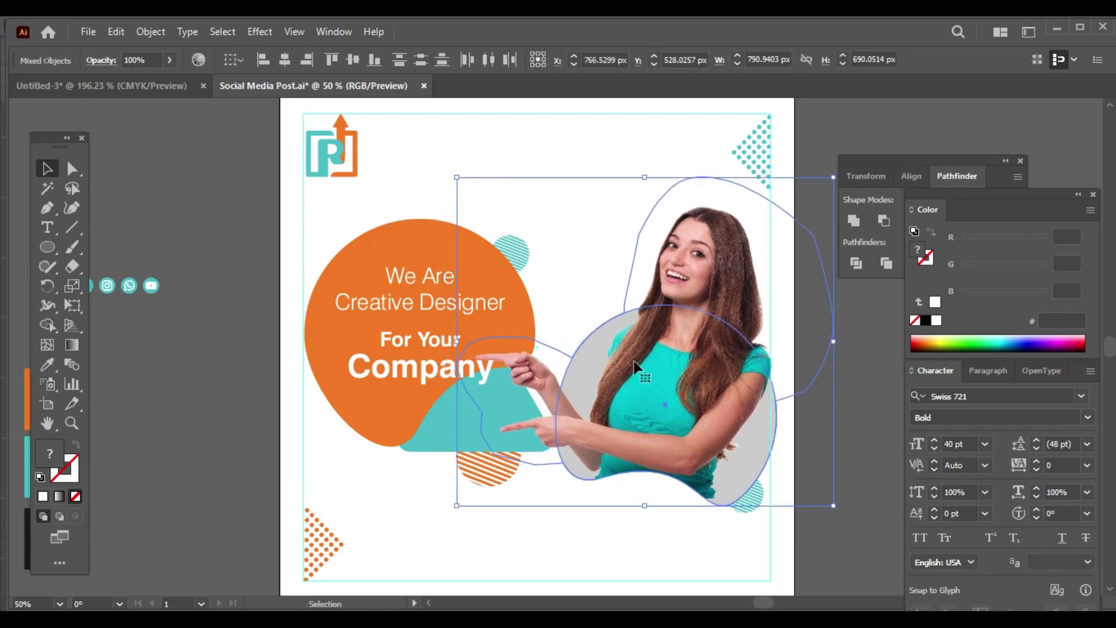
{"action": "left_click_drag", "start_coordinate": [678, 399], "coordinate": [677, 385]}
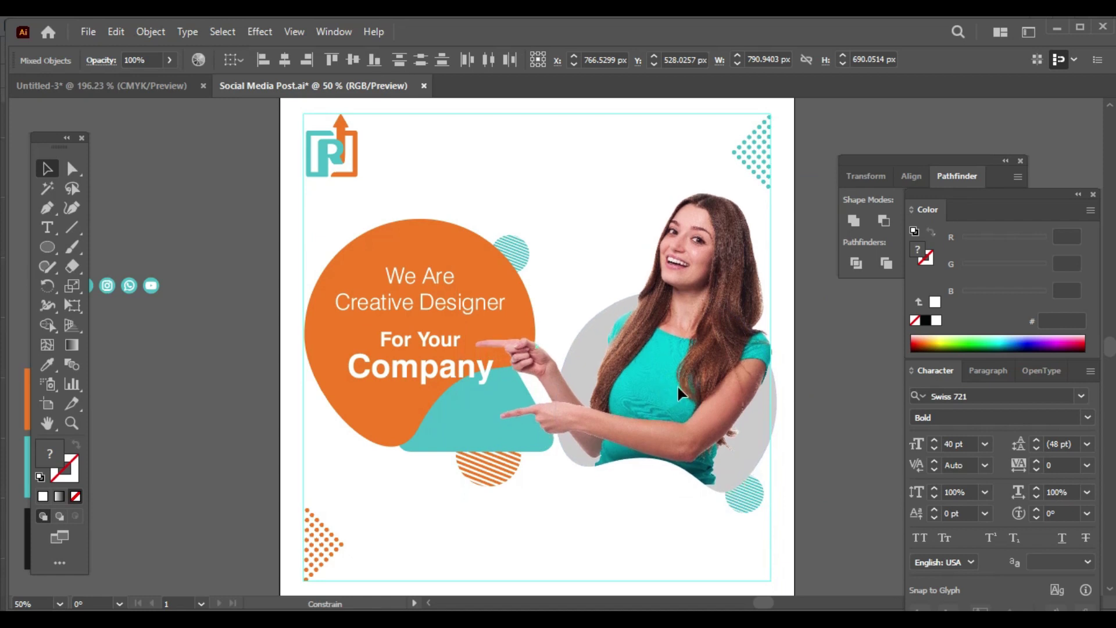
{"action": "left_click", "coordinate": [857, 519]}
{"action": "left_click", "coordinate": [497, 437]}
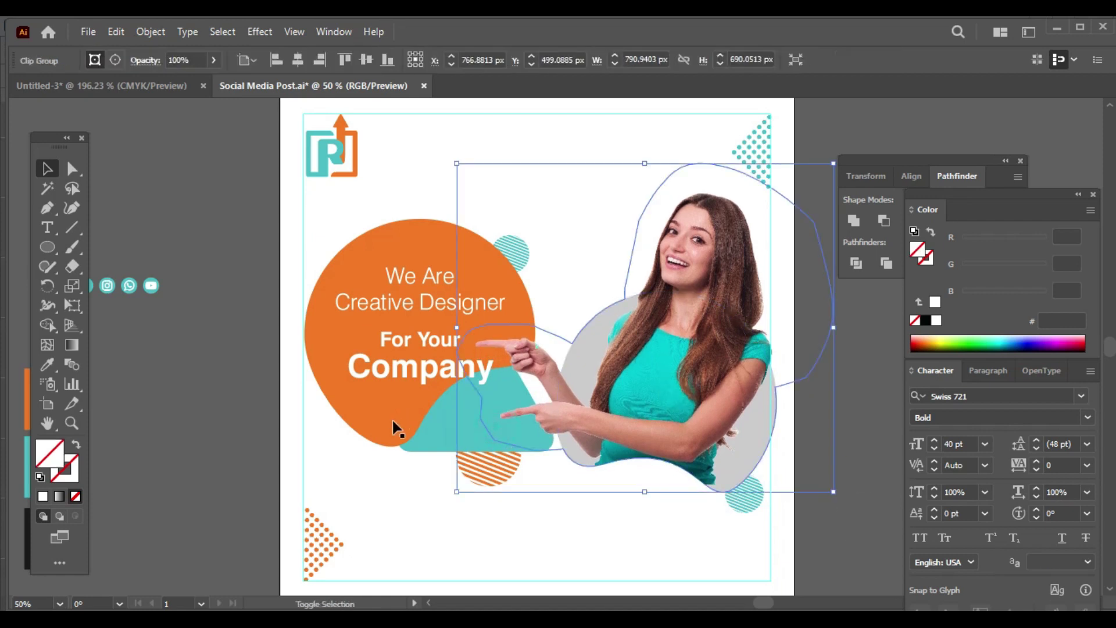
{"action": "left_click", "coordinate": [368, 410]}
Enlarge the orange, teal and striped shapes together.
{"action": "left_click", "coordinate": [471, 469], "text": "shift"}
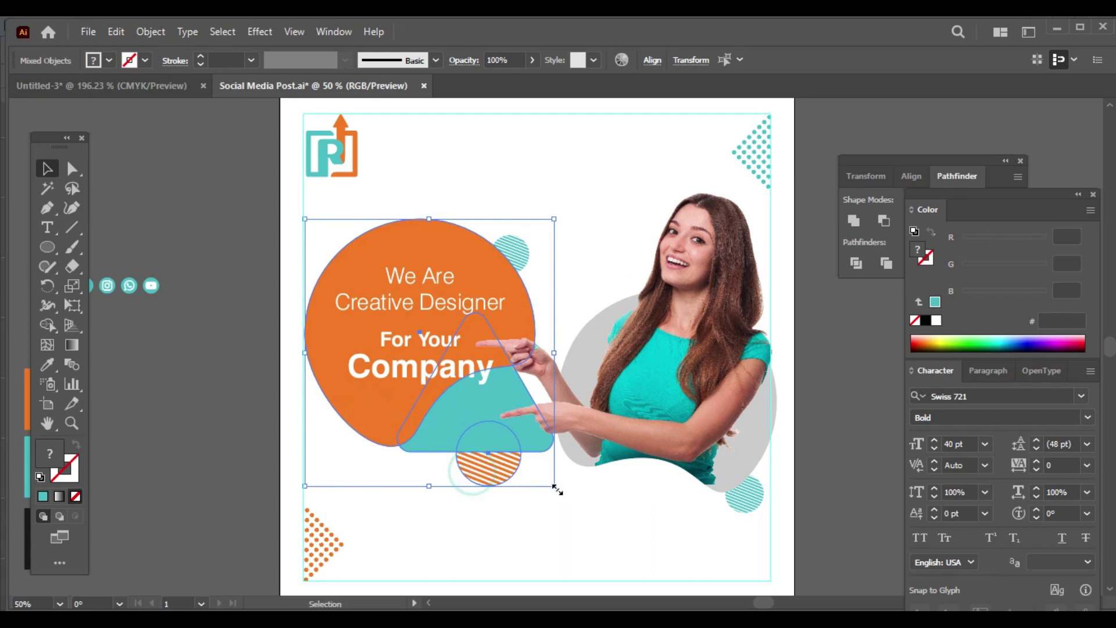
{"action": "left_click_drag", "start_coordinate": [555, 488], "coordinate": [588, 541]}
{"action": "left_click", "coordinate": [808, 490]}
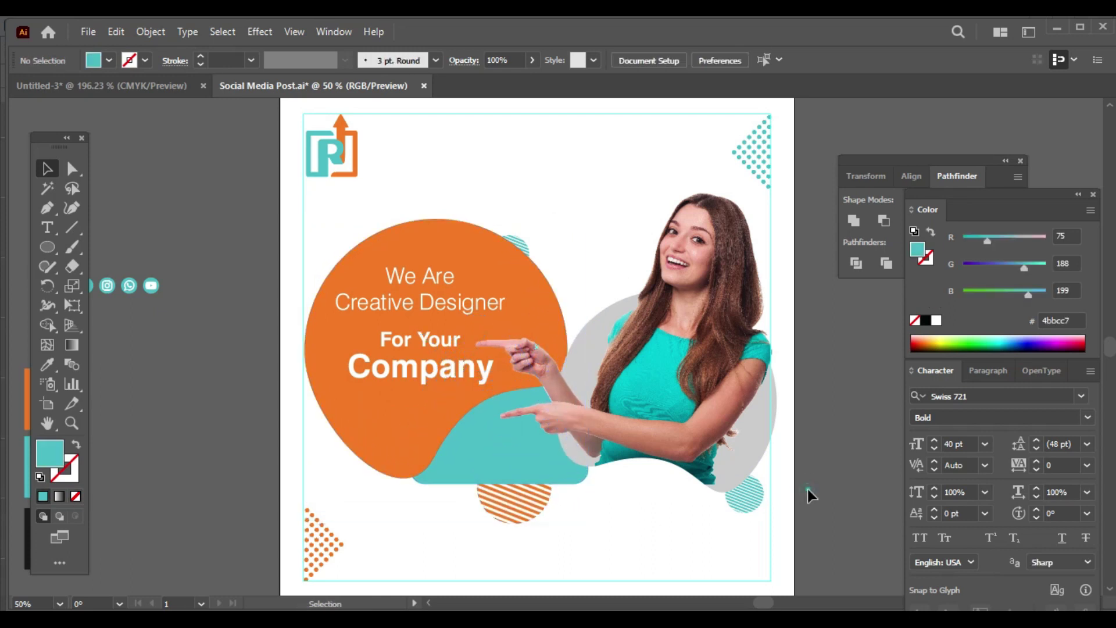
Centre the three headline texts horizontally on the orange blob.
{"action": "left_click", "coordinate": [452, 364]}
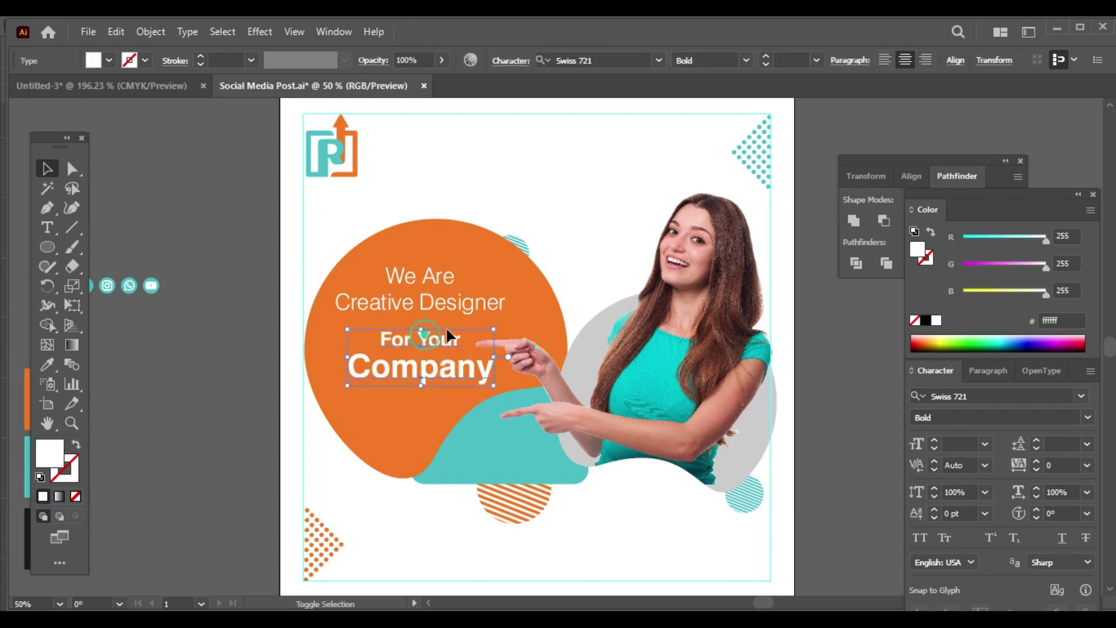
{"action": "left_click", "coordinate": [466, 293]}
{"action": "left_click", "coordinate": [444, 370], "text": "shift"}
{"action": "left_click", "coordinate": [551, 320], "text": "shift"}
{"action": "left_click", "coordinate": [557, 59]}
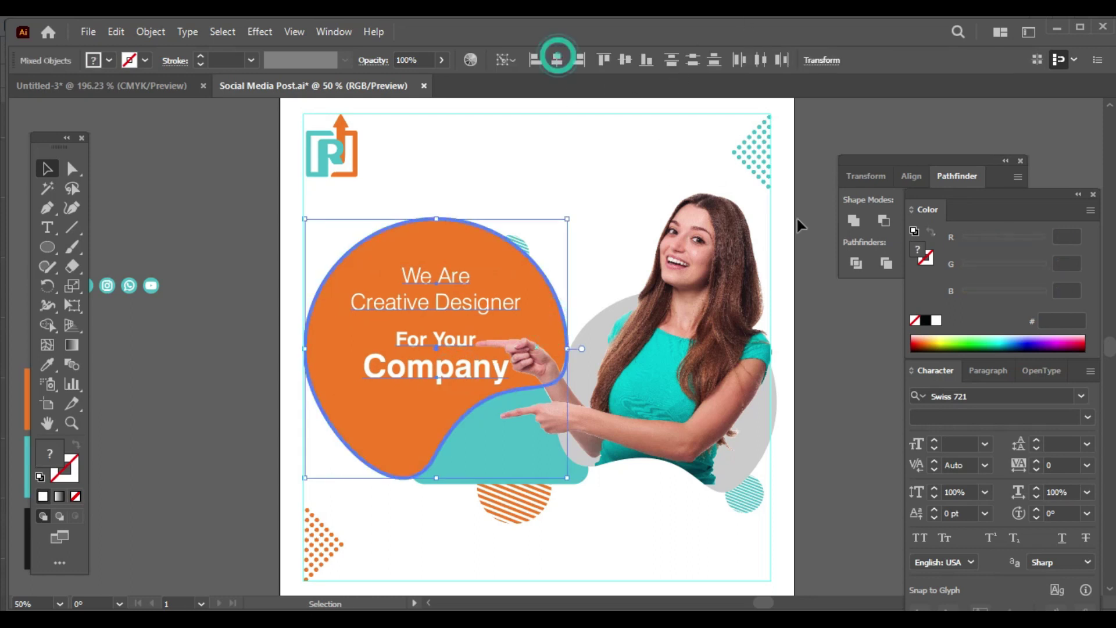
{"action": "left_click", "coordinate": [813, 262]}
Left-align the three headline lines and position them toward the left inside the orange blob.
{"action": "left_click", "coordinate": [465, 387]}
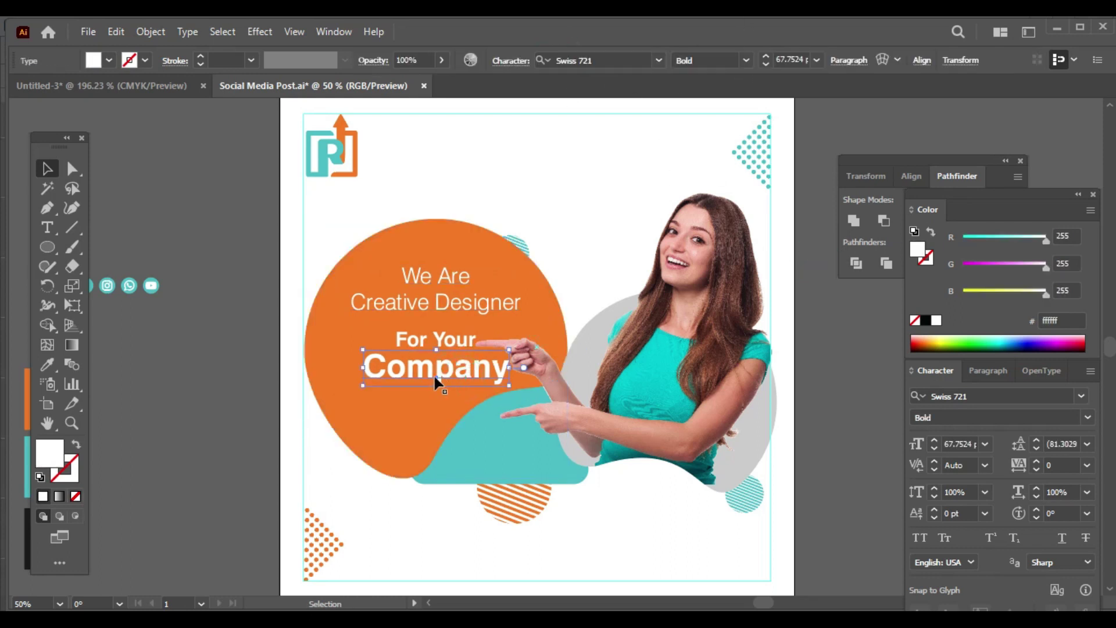
{"action": "left_click", "coordinate": [445, 342], "text": "shift"}
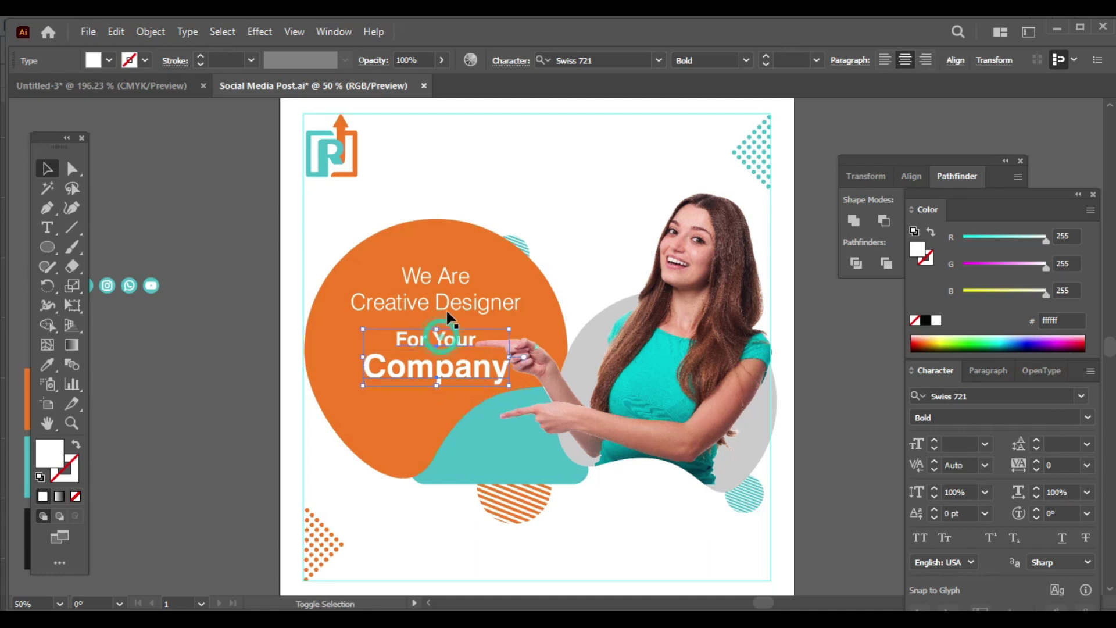
{"action": "left_click", "coordinate": [462, 276], "text": "shift"}
{"action": "left_click", "coordinate": [989, 375]}
{"action": "left_click", "coordinate": [920, 399]}
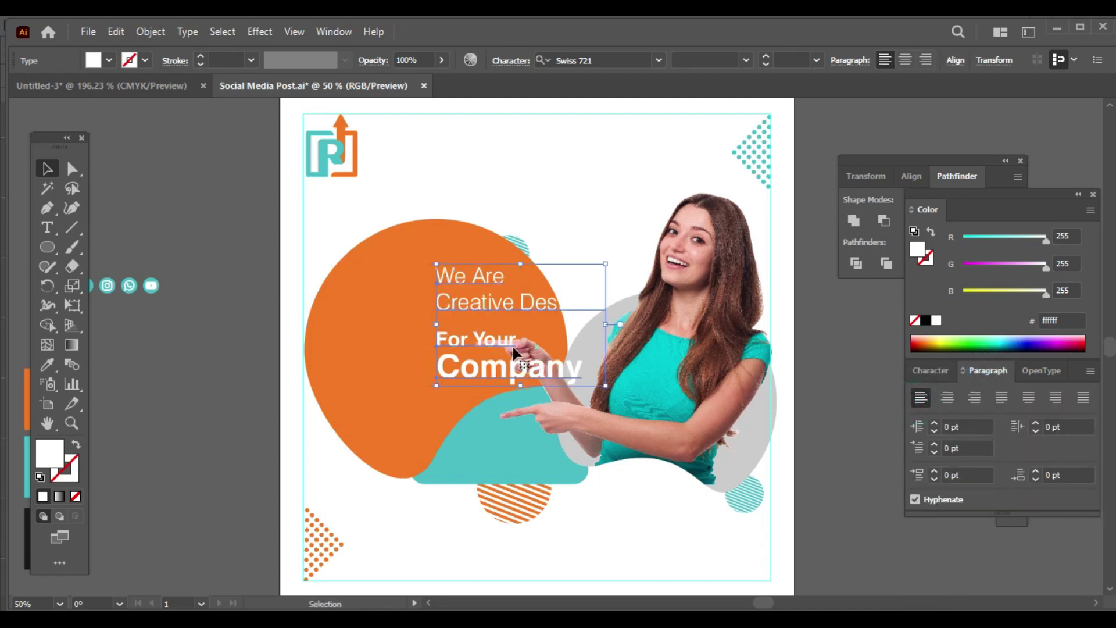
{"action": "left_click_drag", "start_coordinate": [460, 306], "coordinate": [399, 319]}
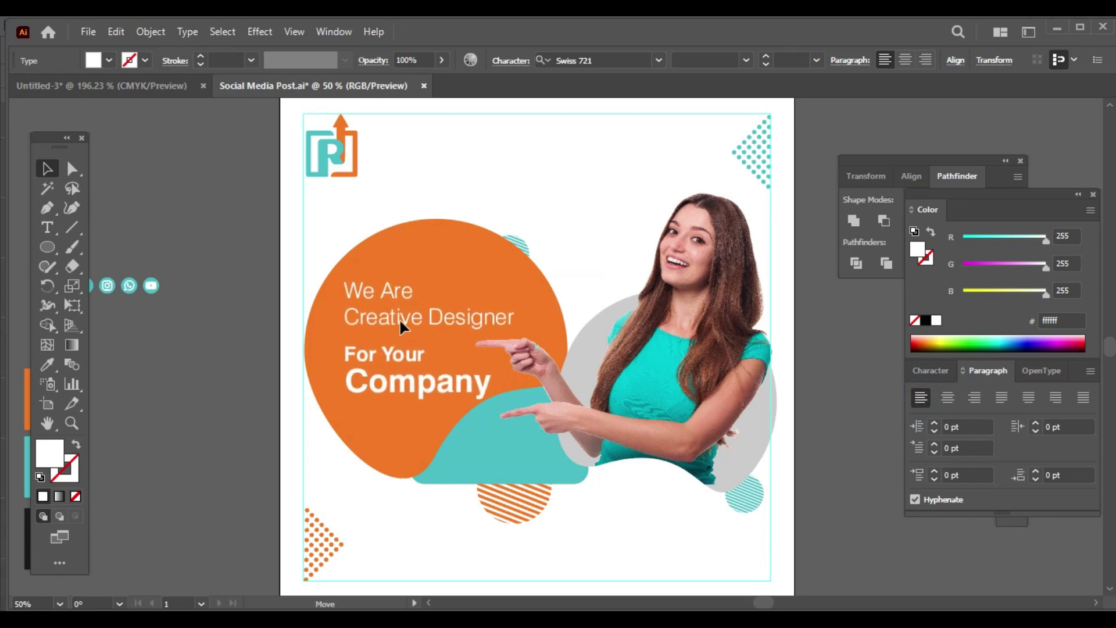
{"action": "left_click_drag", "start_coordinate": [398, 320], "coordinate": [402, 309]}
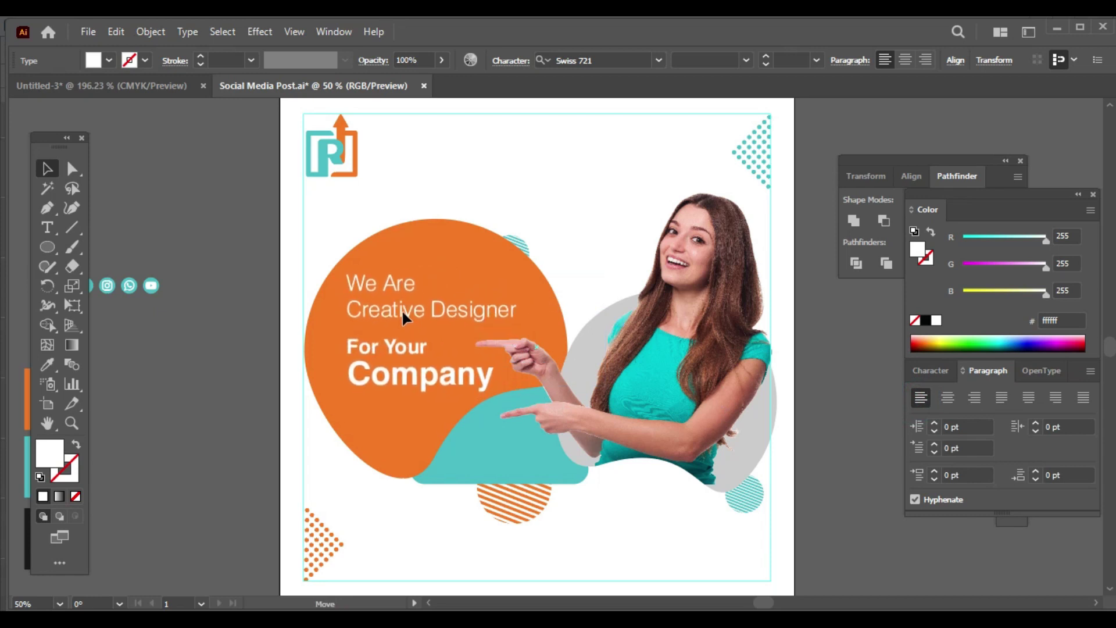
{"action": "left_click", "coordinate": [877, 499]}
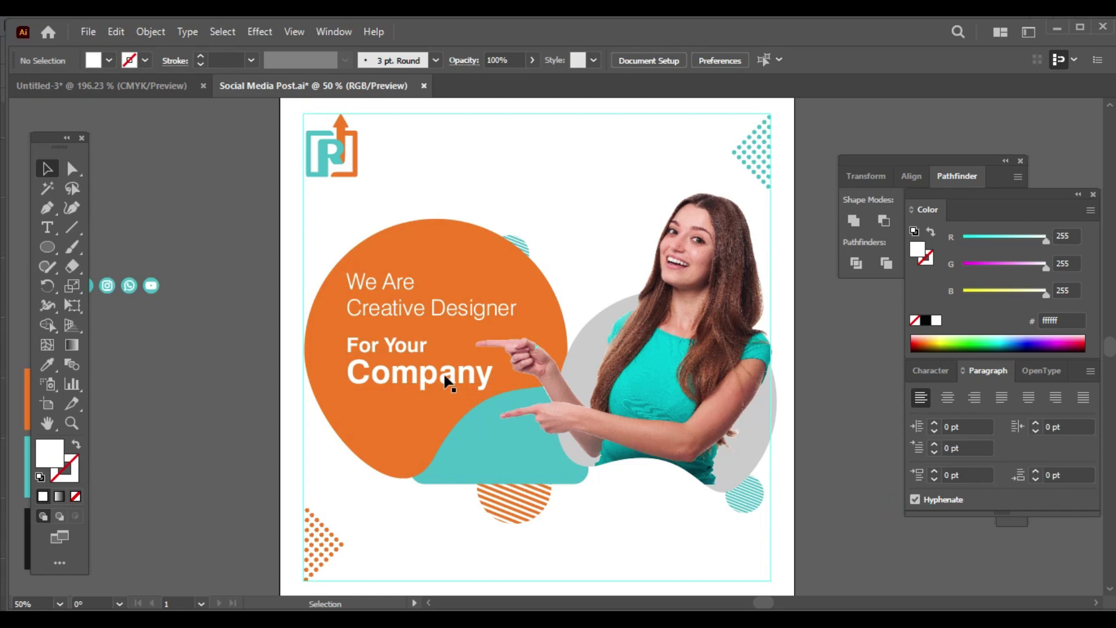
{"action": "left_click", "coordinate": [422, 382]}
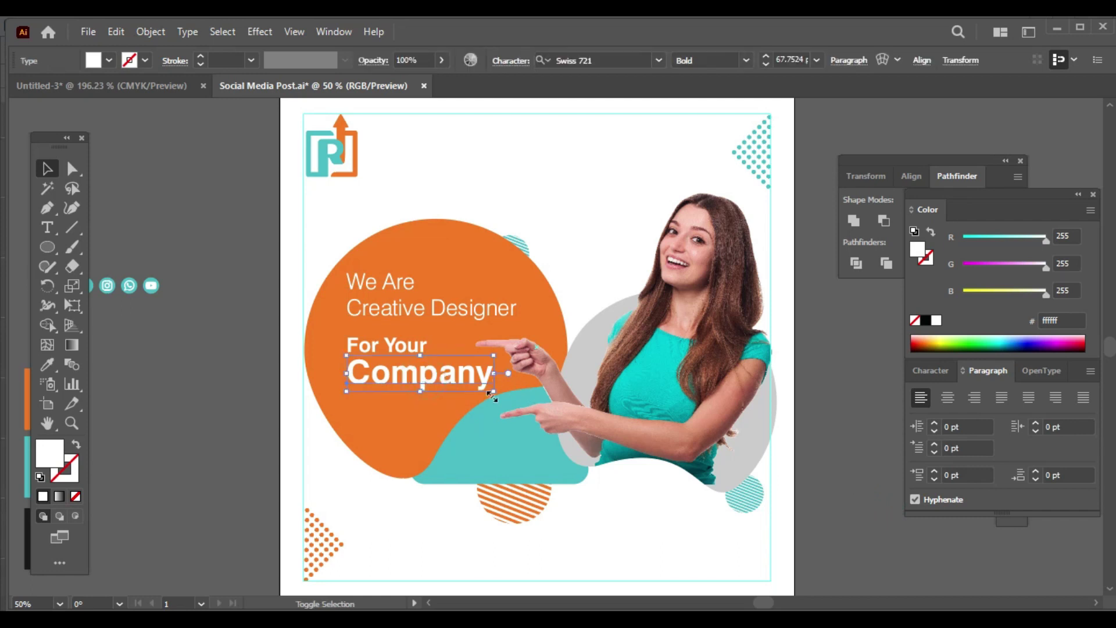
{"action": "left_click", "coordinate": [368, 348], "text": "shift"}
{"action": "left_click", "coordinate": [379, 313], "text": "shift"}
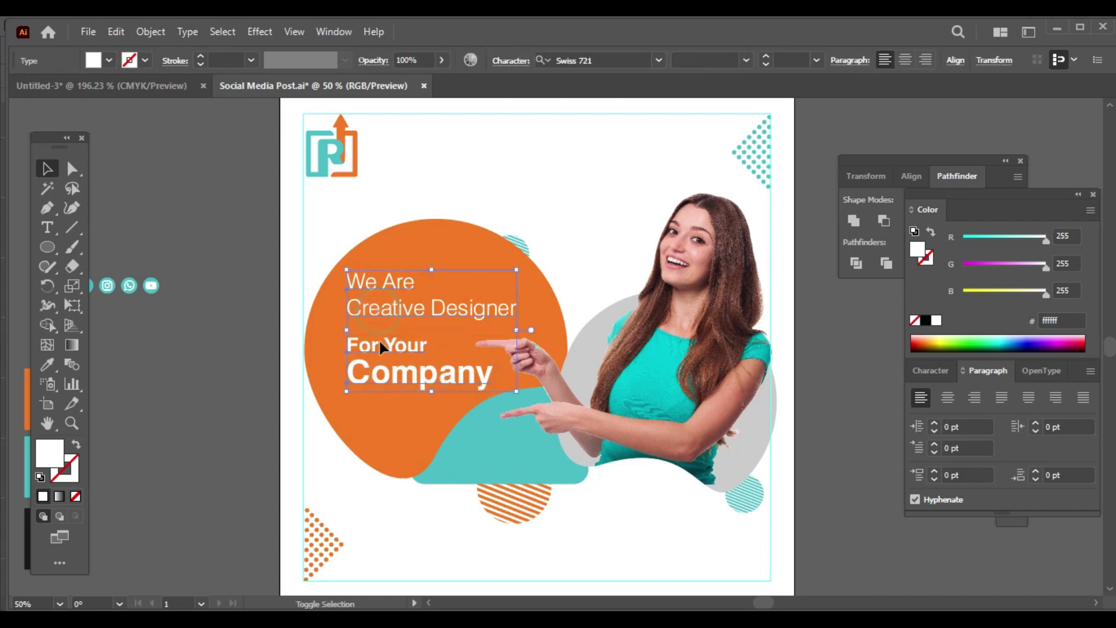
{"action": "left_click_drag", "start_coordinate": [386, 374], "coordinate": [418, 384]}
Set 'We Are Creative Designer' to Swiss 721 Roman and enlarge it slightly.
{"action": "left_click", "coordinate": [852, 501]}
{"action": "left_click", "coordinate": [489, 320]}
{"action": "left_click", "coordinate": [948, 378]}
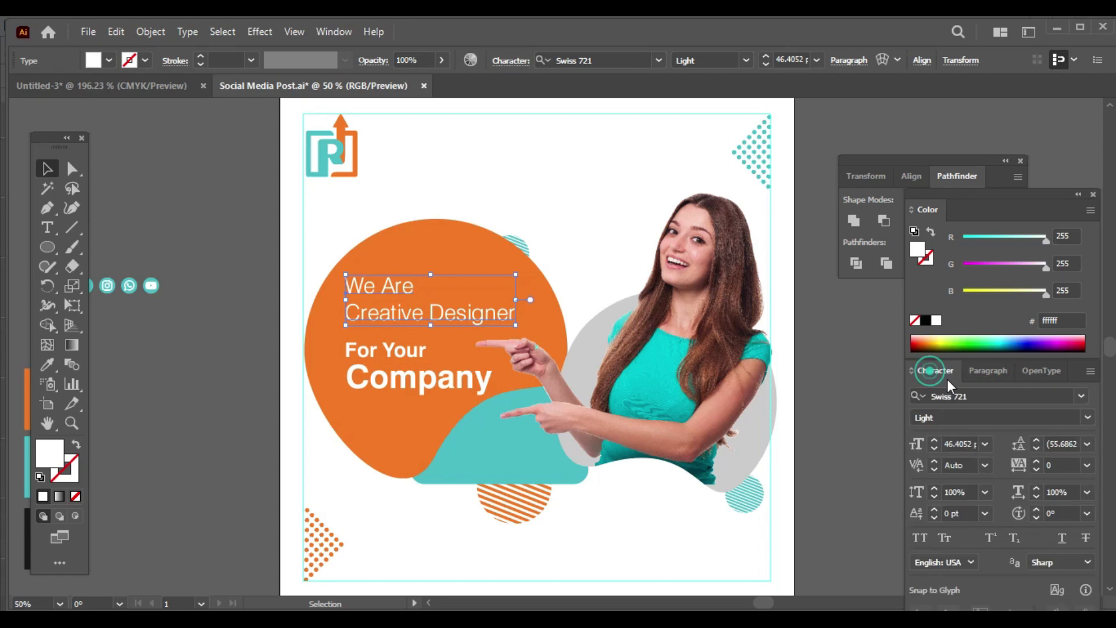
{"action": "left_click", "coordinate": [1089, 418]}
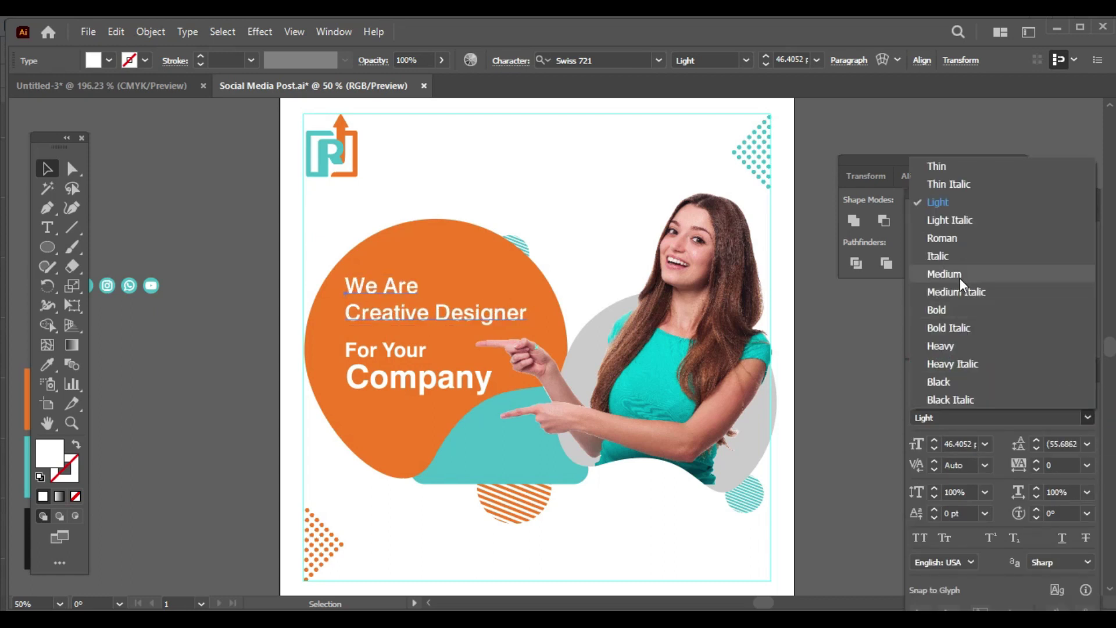
{"action": "left_click", "coordinate": [947, 239]}
{"action": "left_click_drag", "start_coordinate": [521, 280], "coordinate": [528, 272]}
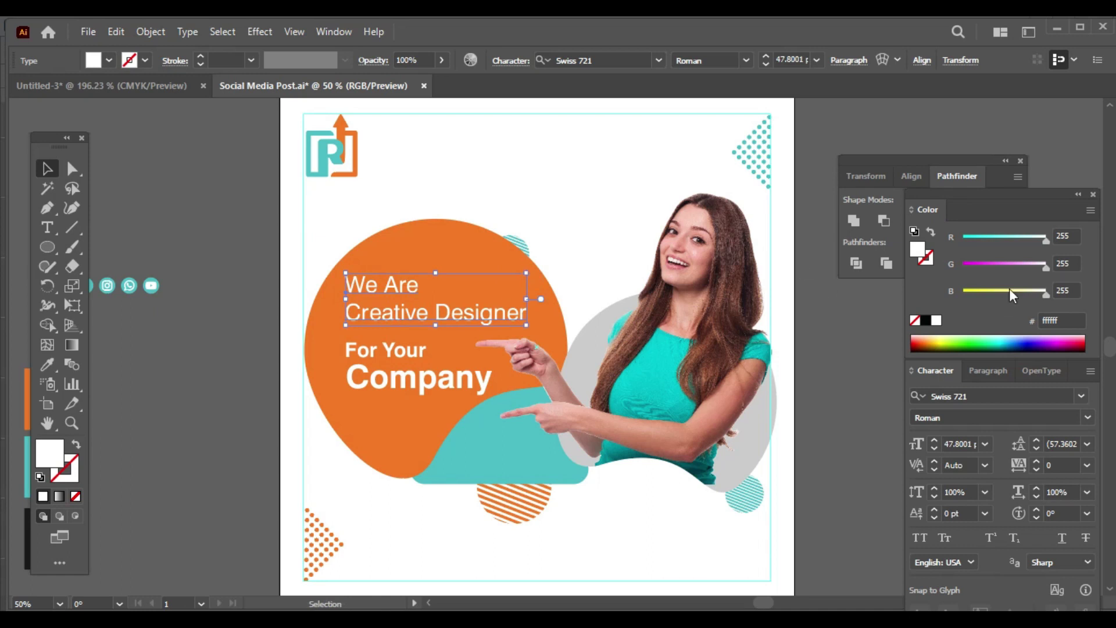
{"action": "left_click", "coordinate": [837, 137]}
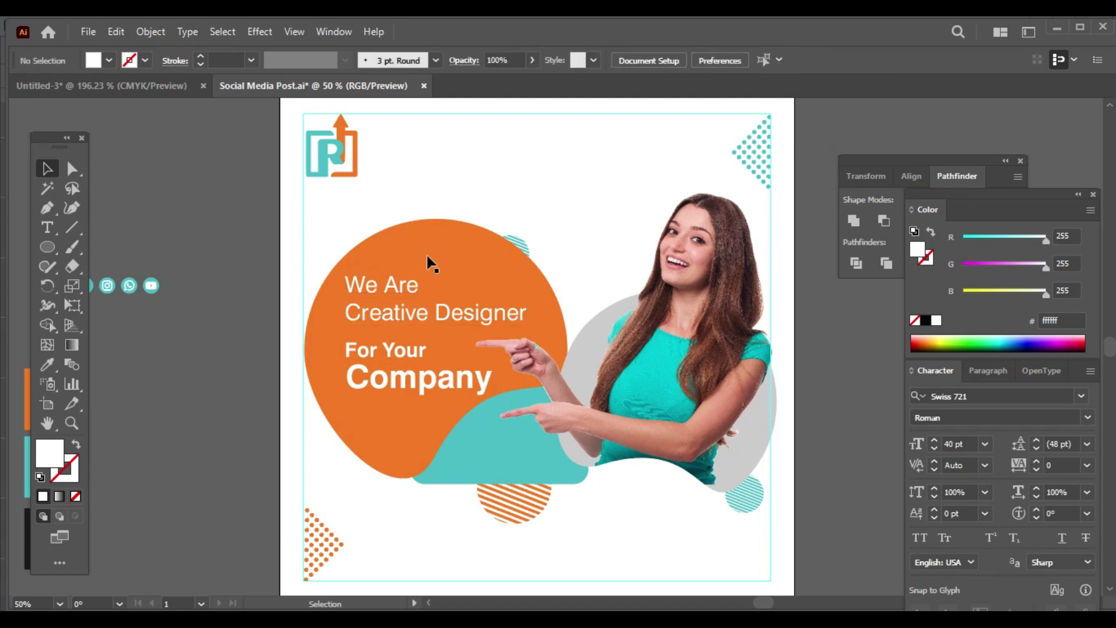
Enlarge 'For Your' to about 67.75 pt bold, matching 'Company', in near-black.
{"action": "left_click", "coordinate": [401, 352]}
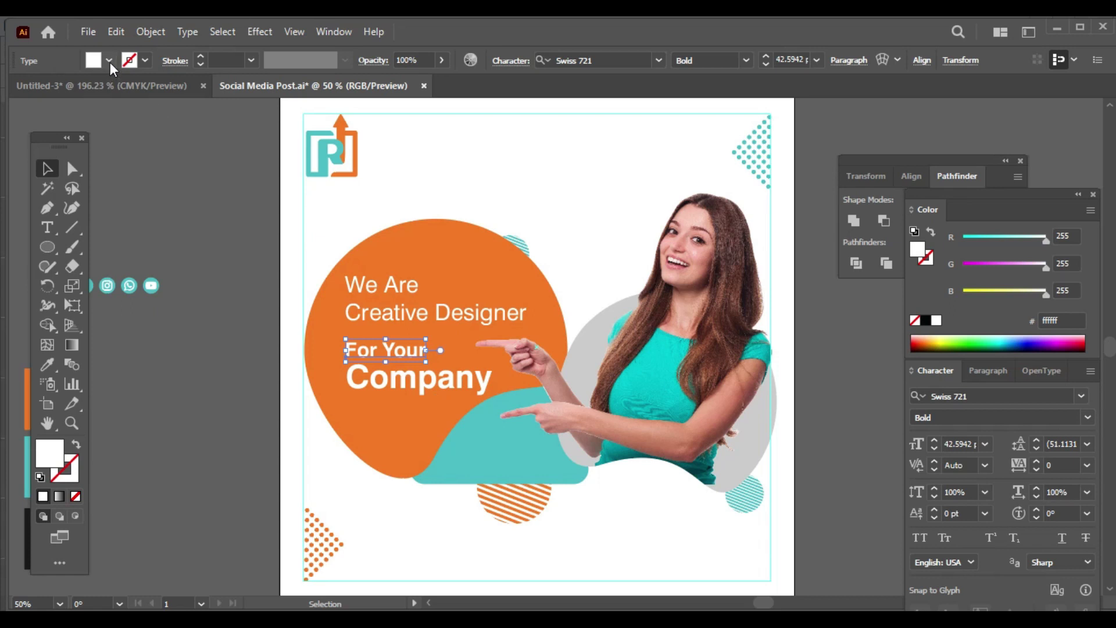
{"action": "scroll", "coordinate": [164, 449], "scroll_direction": "left", "scroll_amount": 3}
{"action": "left_click", "coordinate": [146, 532]}
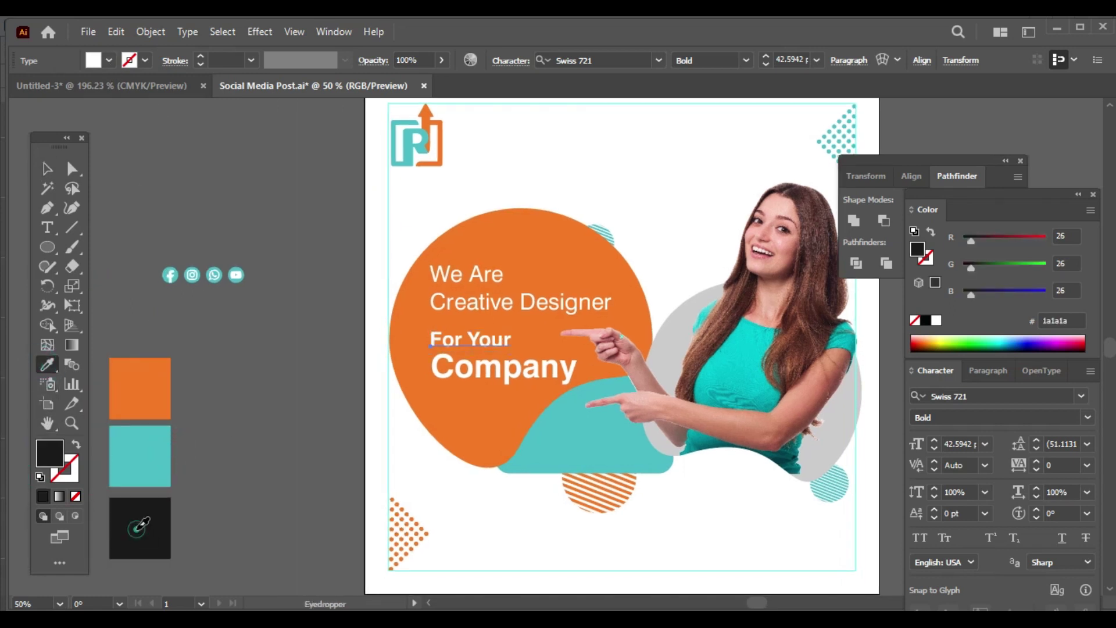
{"action": "key", "text": "v"}
{"action": "left_click_drag", "start_coordinate": [511, 329], "coordinate": [550, 309]}
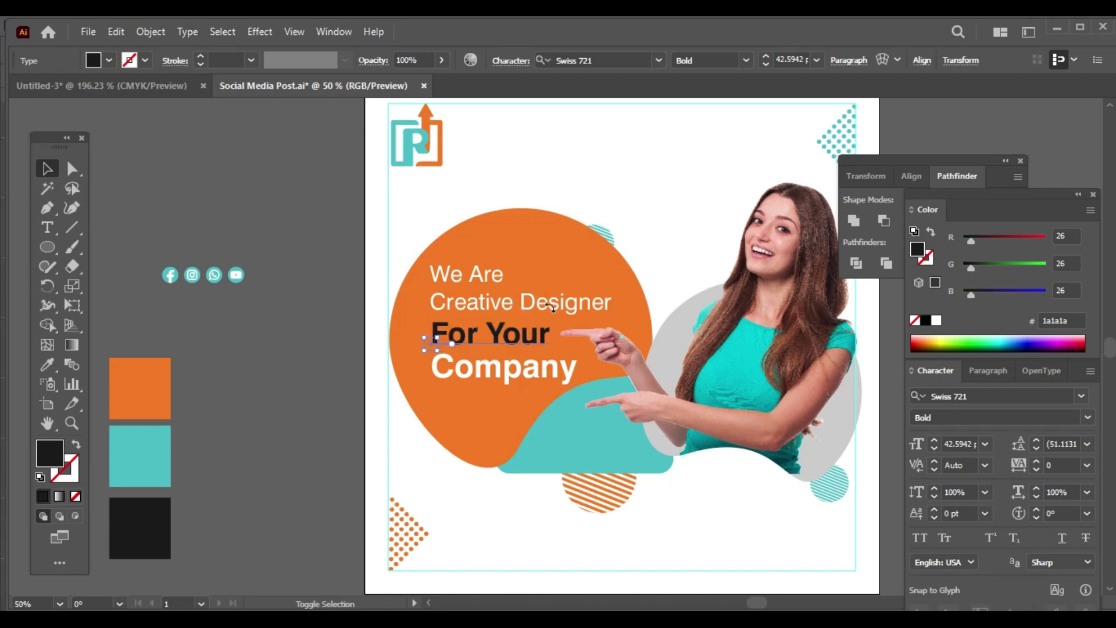
{"action": "left_click", "coordinate": [47, 365]}
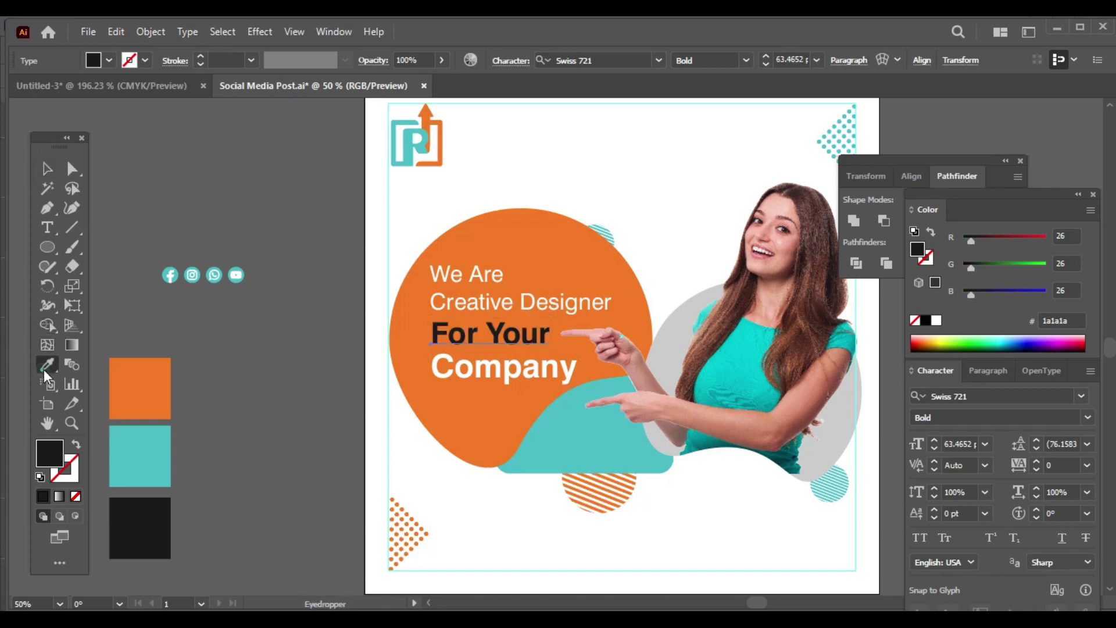
{"action": "left_click", "coordinate": [545, 366]}
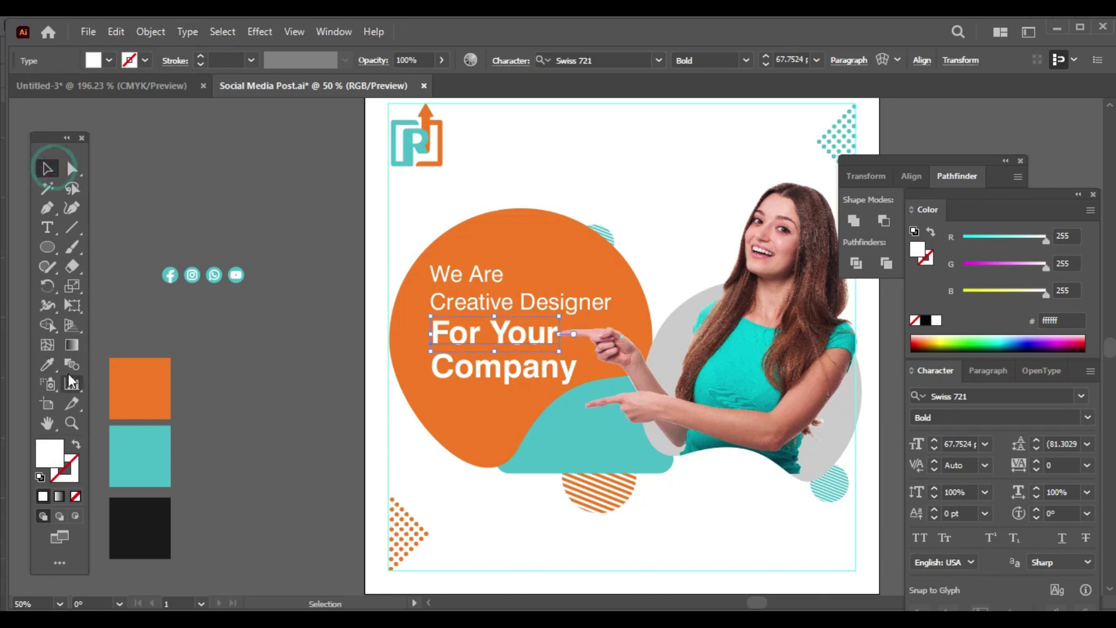
{"action": "left_click", "coordinate": [144, 541]}
{"action": "left_click", "coordinate": [47, 168]}
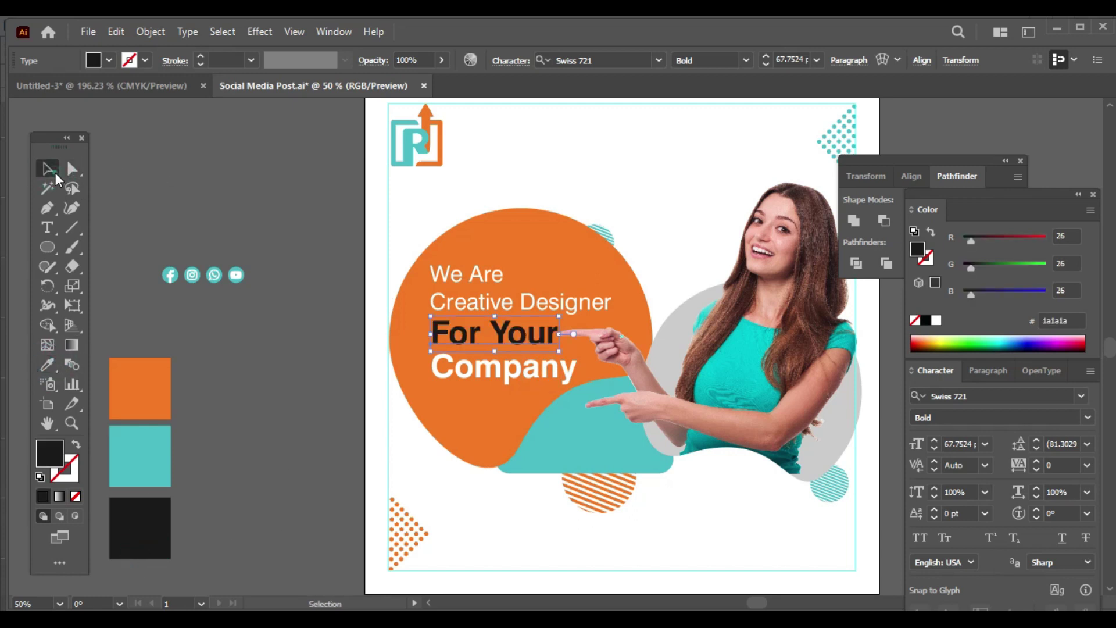
Nudge 'We Are Creative Designer' up slightly.
{"action": "left_click", "coordinate": [214, 179]}
{"action": "left_click_drag", "start_coordinate": [578, 307], "coordinate": [574, 301]}
{"action": "left_click", "coordinate": [575, 301]}
{"action": "left_click", "coordinate": [499, 368]}
Move the four-icon social group onto the bottom edge of the post, right of centre.
{"action": "left_click", "coordinate": [289, 388]}
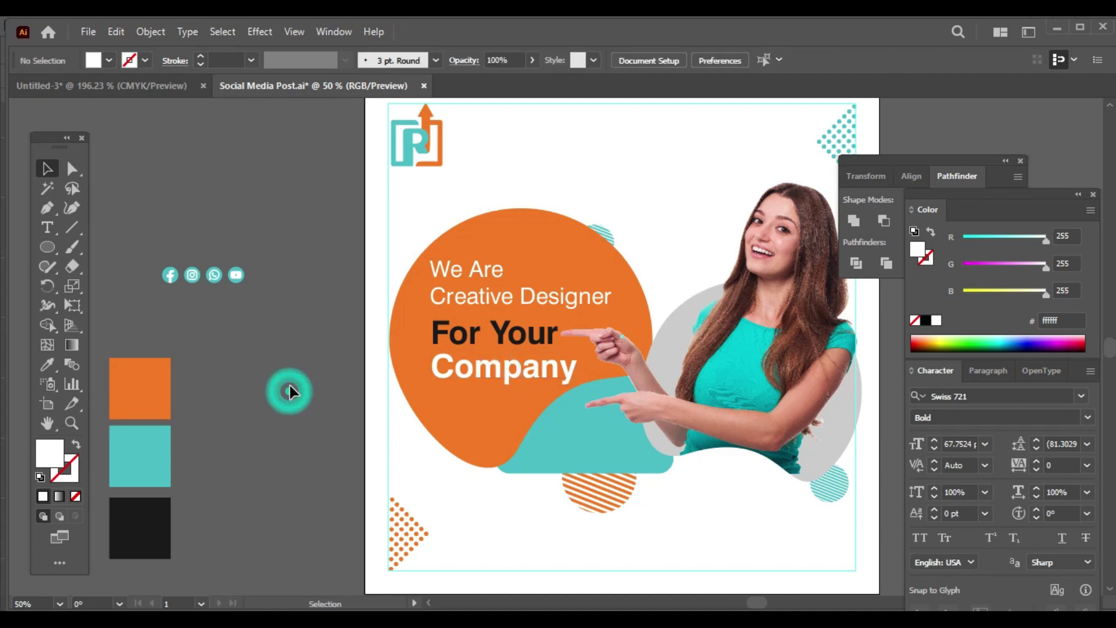
{"action": "left_click_drag", "start_coordinate": [309, 370], "coordinate": [229, 370]}
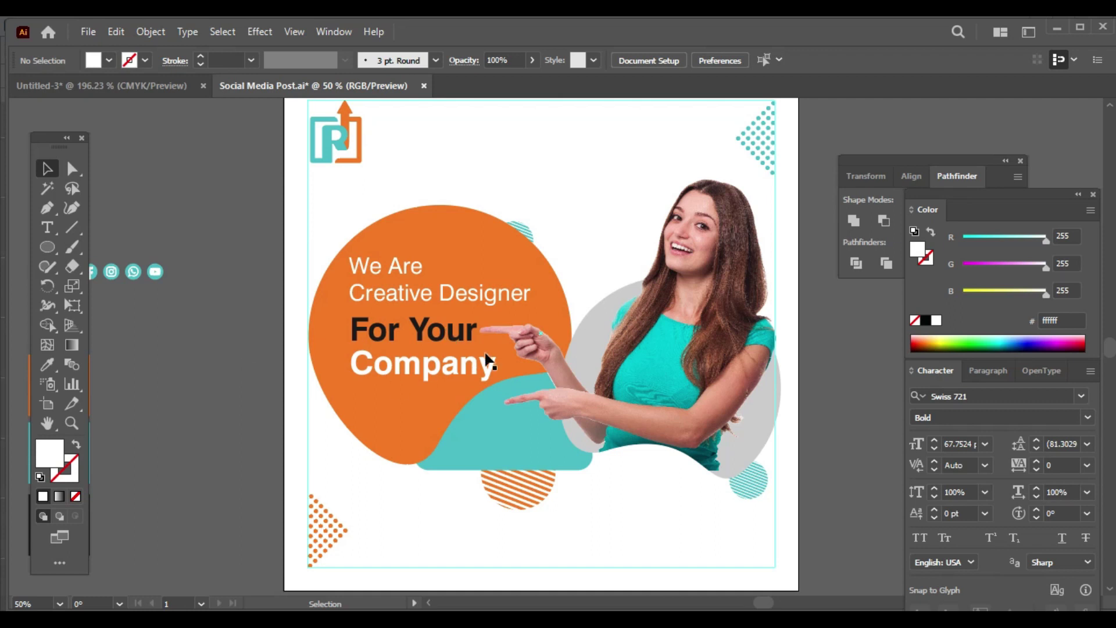
{"action": "left_click_drag", "start_coordinate": [137, 473], "coordinate": [199, 442]}
{"action": "mouse_move", "coordinate": [120, 217]}
{"action": "left_mouse_down"}
{"action": "mouse_move", "coordinate": [246, 253]}
{"action": "mouse_move", "coordinate": [685, 500]}
{"action": "mouse_move", "coordinate": [701, 523]}
{"action": "mouse_move", "coordinate": [580, 538]}
{"action": "mouse_move", "coordinate": [537, 529]}
{"action": "mouse_move", "coordinate": [739, 529]}
{"action": "left_mouse_up"}
{"action": "left_click", "coordinate": [285, 452]}
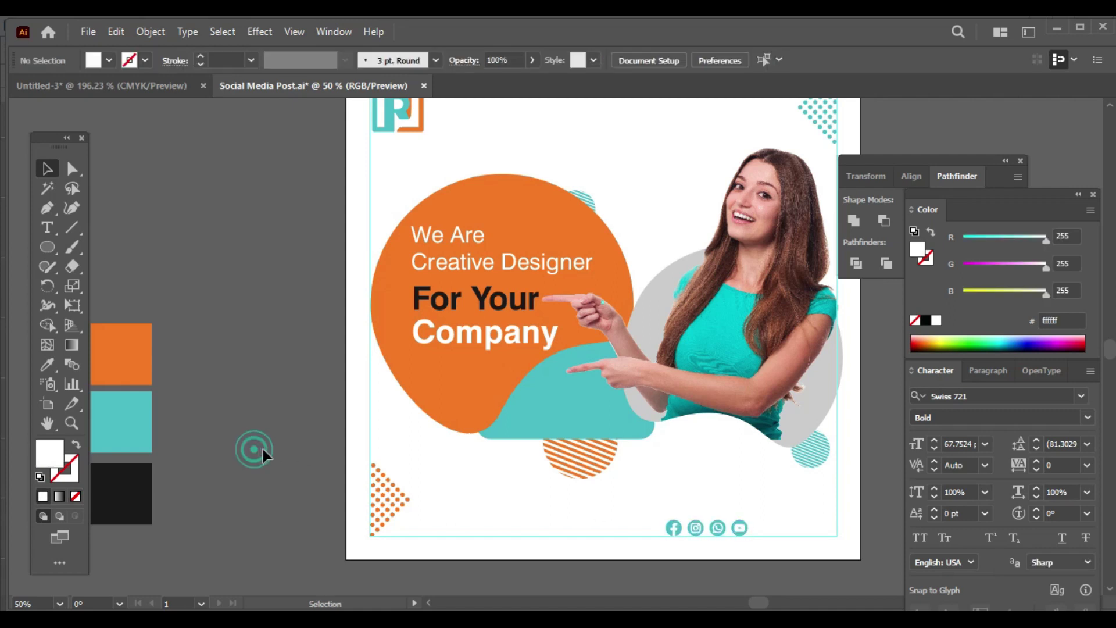
Zoom in on the social icons at the bottom of the post.
{"action": "scroll", "coordinate": [256, 465], "scroll_direction": "down", "scroll_amount": 3}
{"action": "scroll", "coordinate": [256, 466], "scroll_direction": "right", "scroll_amount": 3}
{"action": "key", "text": "z"}
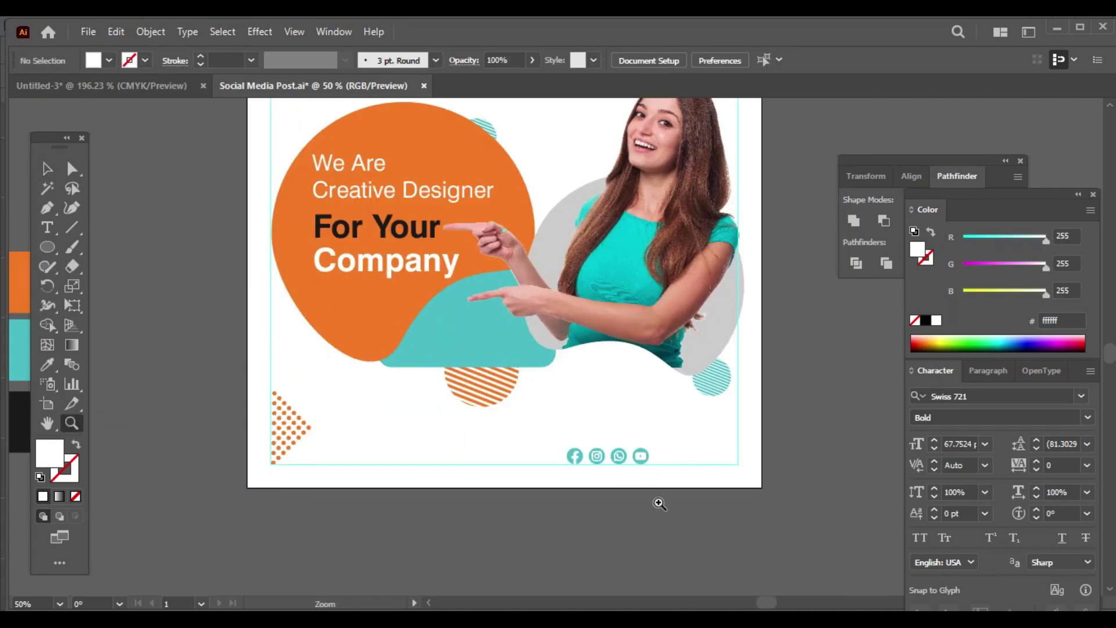
{"action": "left_click_drag", "start_coordinate": [659, 517], "coordinate": [792, 463]}
{"action": "left_click", "coordinate": [47, 169]}
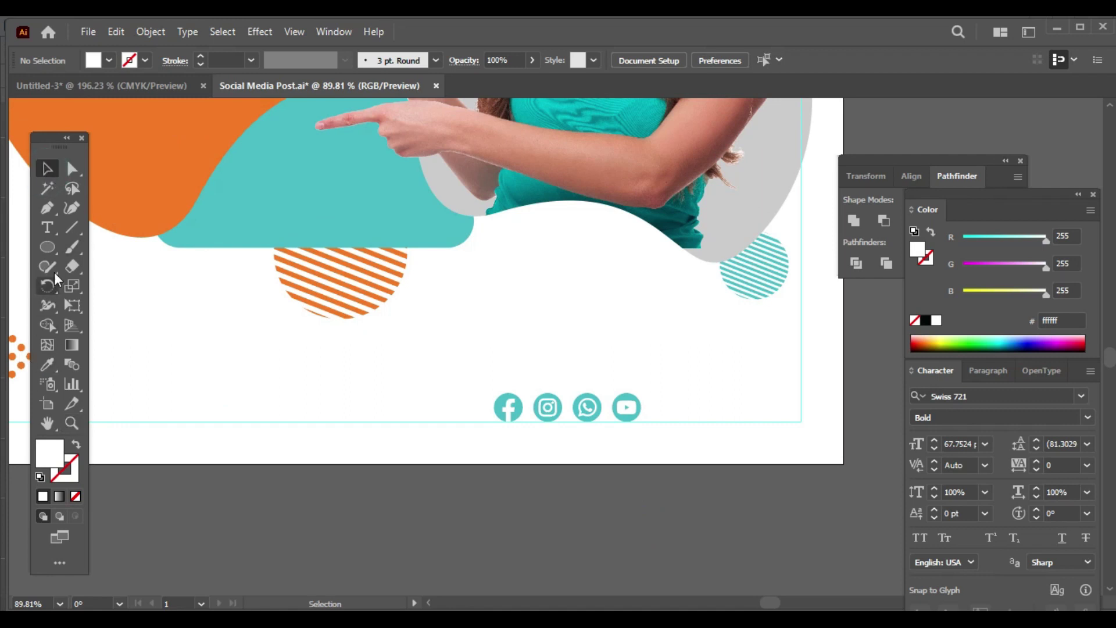
Add the channel handle as a new Medium-weight 40 pt text.
{"action": "left_click", "coordinate": [47, 227]}
{"action": "left_click", "coordinate": [457, 524]}
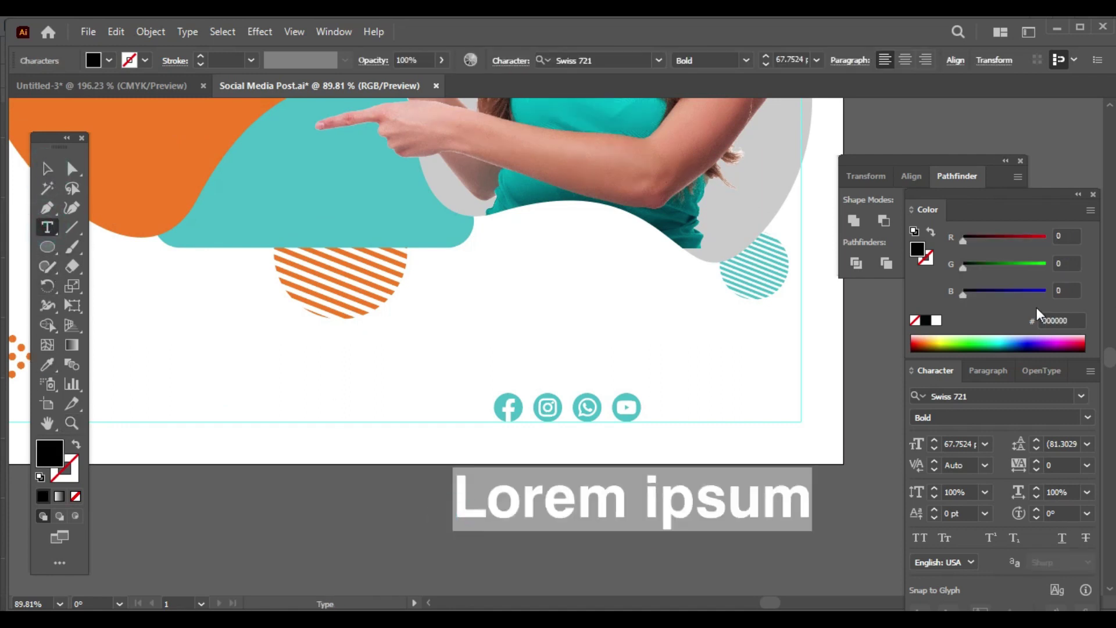
{"action": "left_click", "coordinate": [1087, 417]}
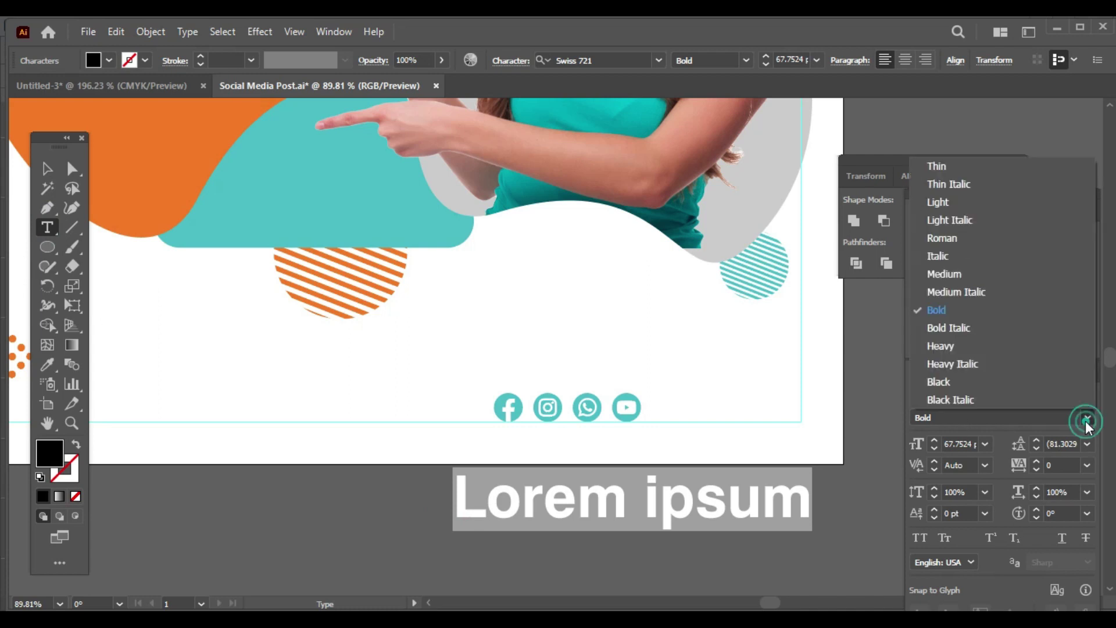
{"action": "left_click", "coordinate": [954, 274]}
{"action": "left_click", "coordinate": [950, 443]}
{"action": "type", "text": "40"}
{"action": "key", "text": "Return"}
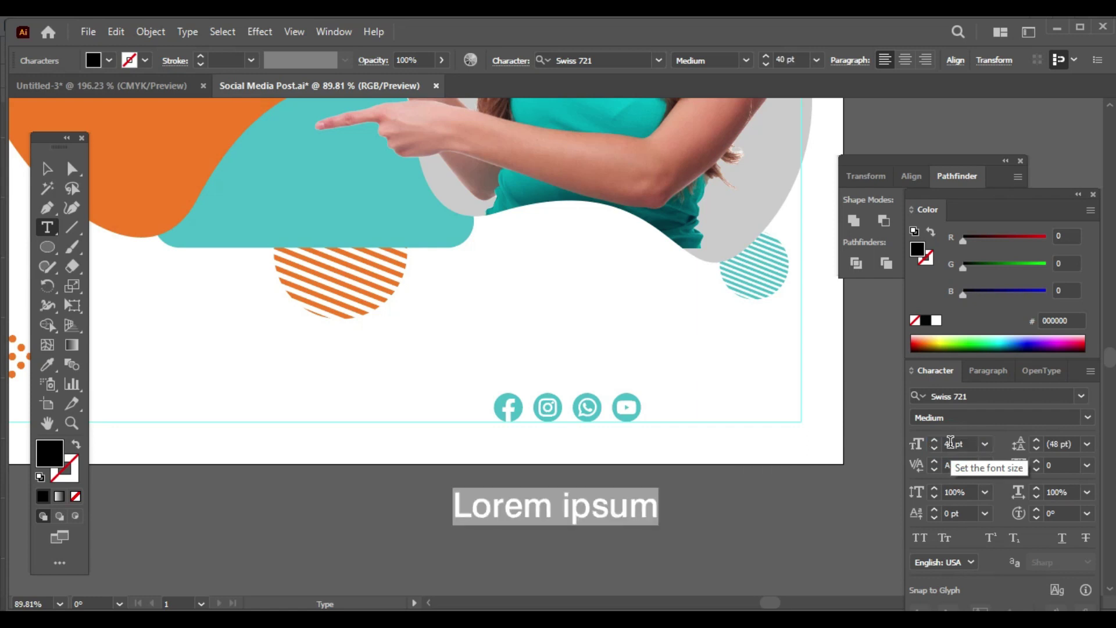
{"action": "type", "text": "rajgraphicgyan"}
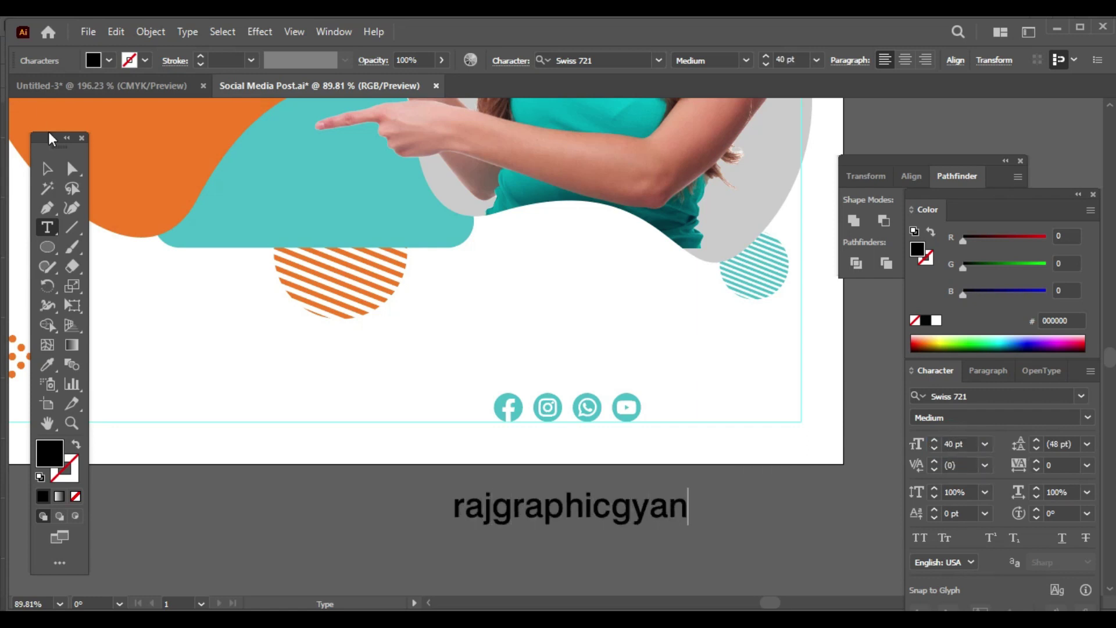
{"action": "left_click", "coordinate": [45, 163]}
Resize the handle to 30 pt and line it up beside the social icons.
{"action": "left_click_drag", "start_coordinate": [568, 510], "coordinate": [764, 409]}
{"action": "double_click", "coordinate": [960, 444]}
{"action": "type", "text": "30"}
{"action": "key", "text": "Return"}
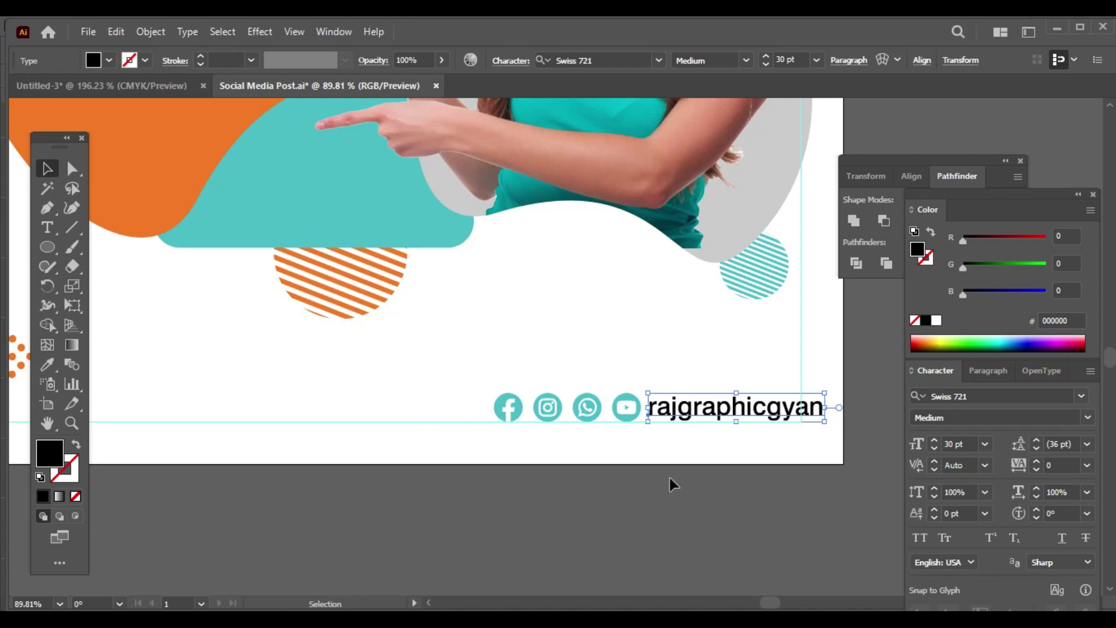
{"action": "left_click_drag", "start_coordinate": [627, 409], "coordinate": [576, 408]}
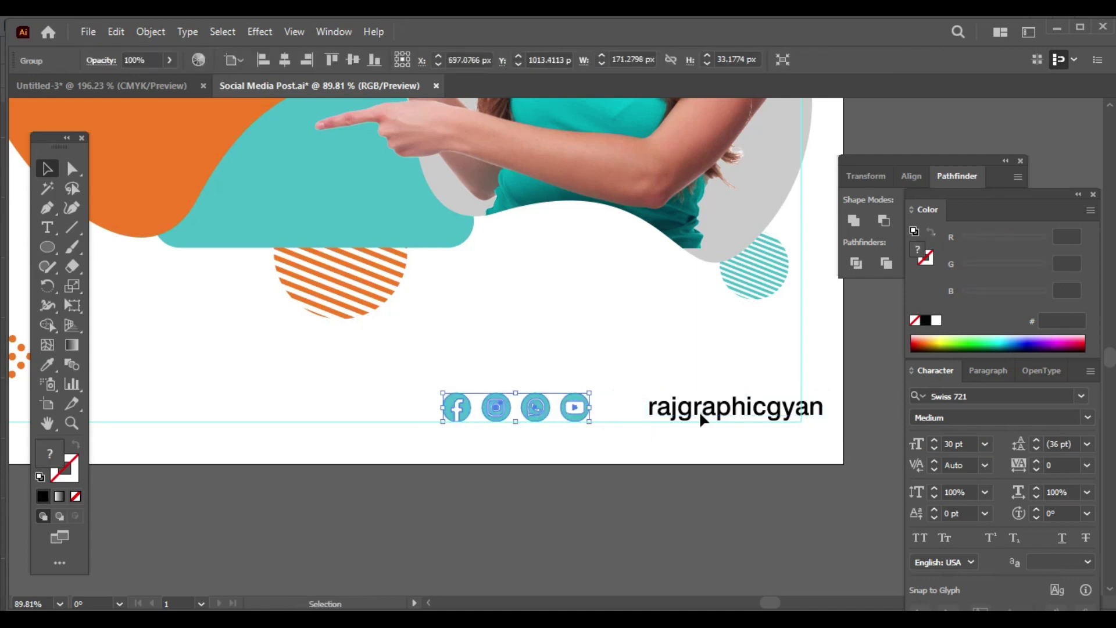
{"action": "left_click_drag", "start_coordinate": [699, 411], "coordinate": [678, 414]}
{"action": "left_click", "coordinate": [631, 477]}
{"action": "left_click_drag", "start_coordinate": [579, 411], "coordinate": [603, 409]}
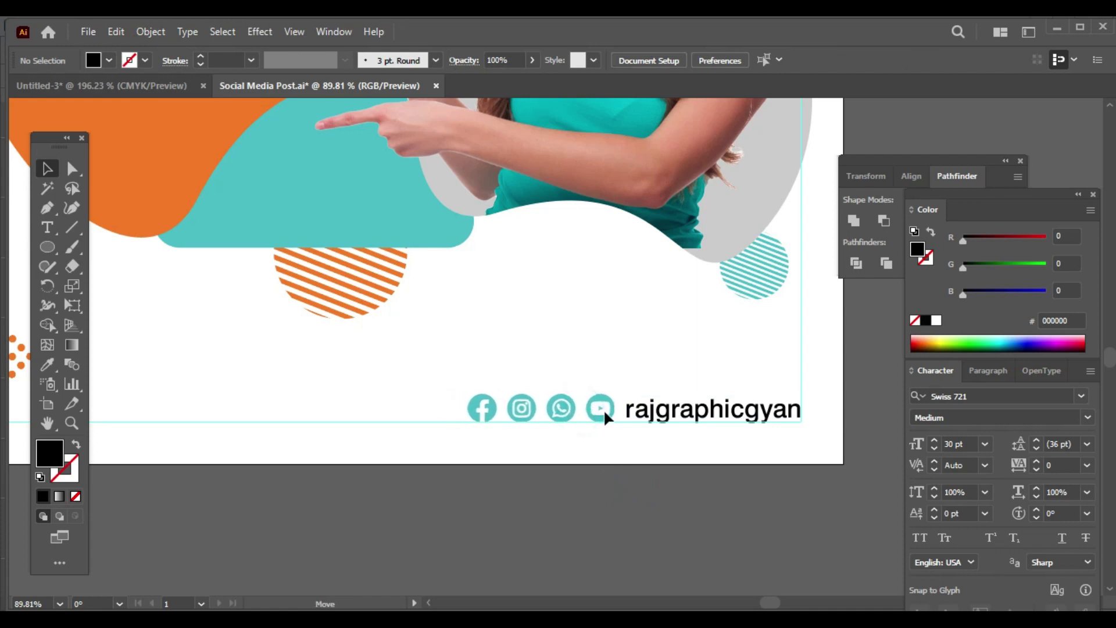
{"action": "left_click", "coordinate": [603, 518]}
Recolour the Instagram and YouTube icons with the blob's orange.
{"action": "left_click", "coordinate": [72, 169]}
{"action": "left_click", "coordinate": [529, 407]}
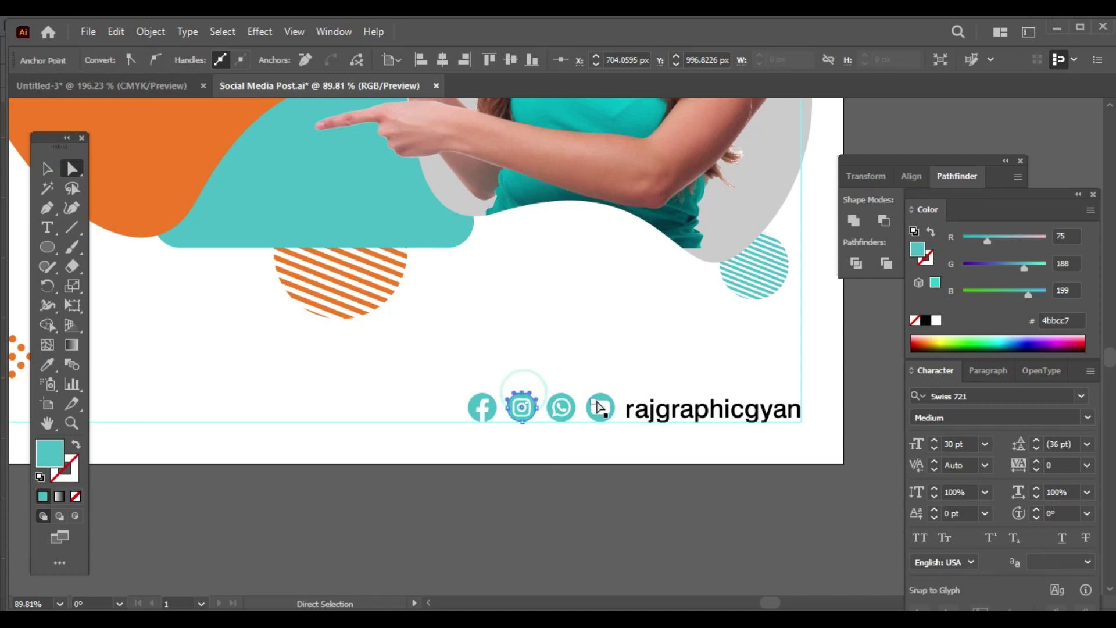
{"action": "left_click", "coordinate": [600, 407], "text": "shift"}
{"action": "left_click", "coordinate": [47, 365]}
{"action": "left_click", "coordinate": [140, 208]}
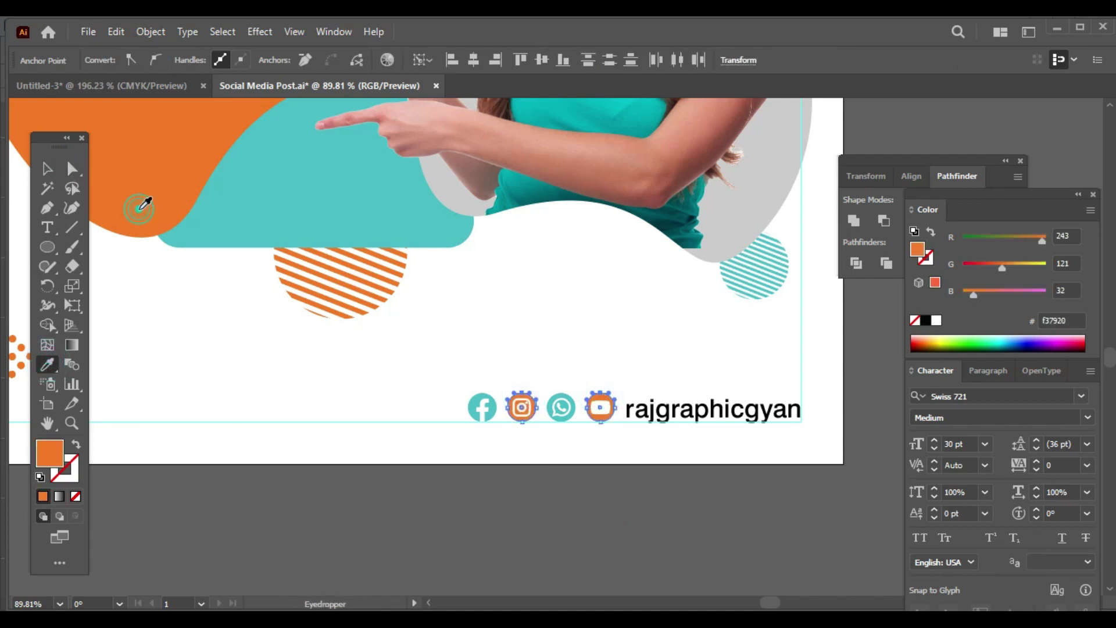
{"action": "left_click", "coordinate": [72, 168]}
{"action": "left_click", "coordinate": [284, 489]}
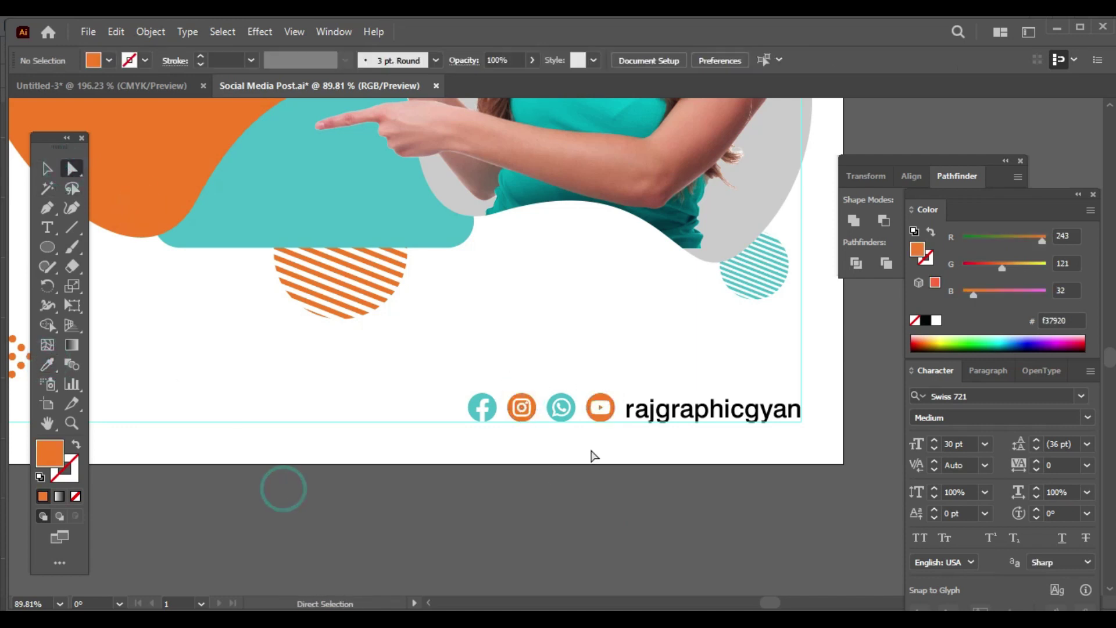
Zoom out and add a 'Contact Us:' text heading at the post's lower left.
{"action": "key", "text": "z"}
{"action": "left_click", "coordinate": [327, 519]}
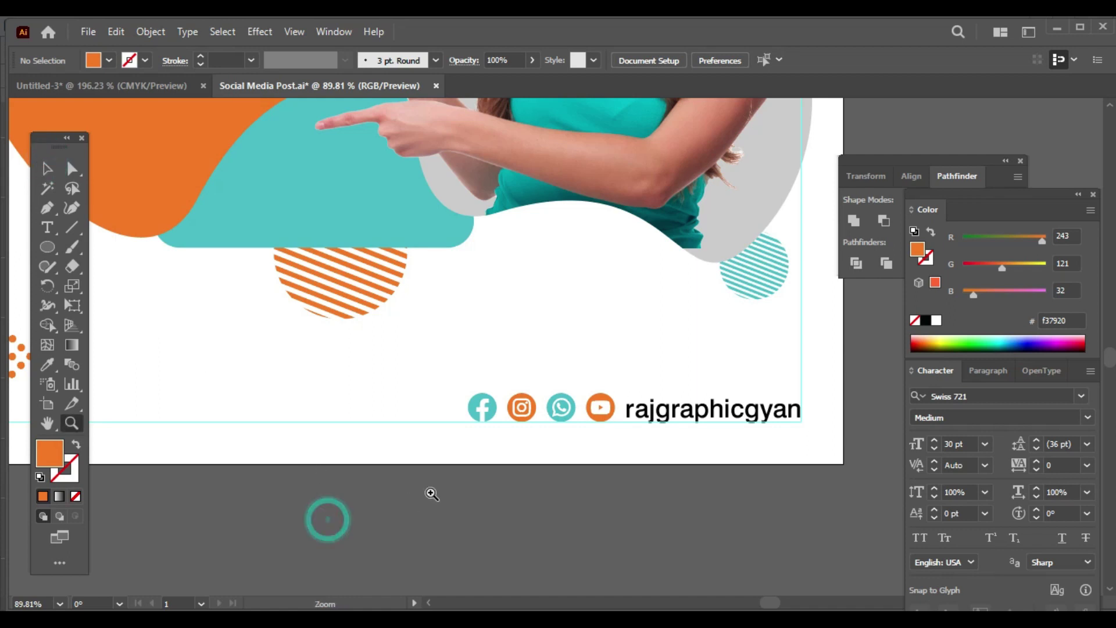
{"action": "left_click_drag", "start_coordinate": [432, 494], "coordinate": [359, 543]}
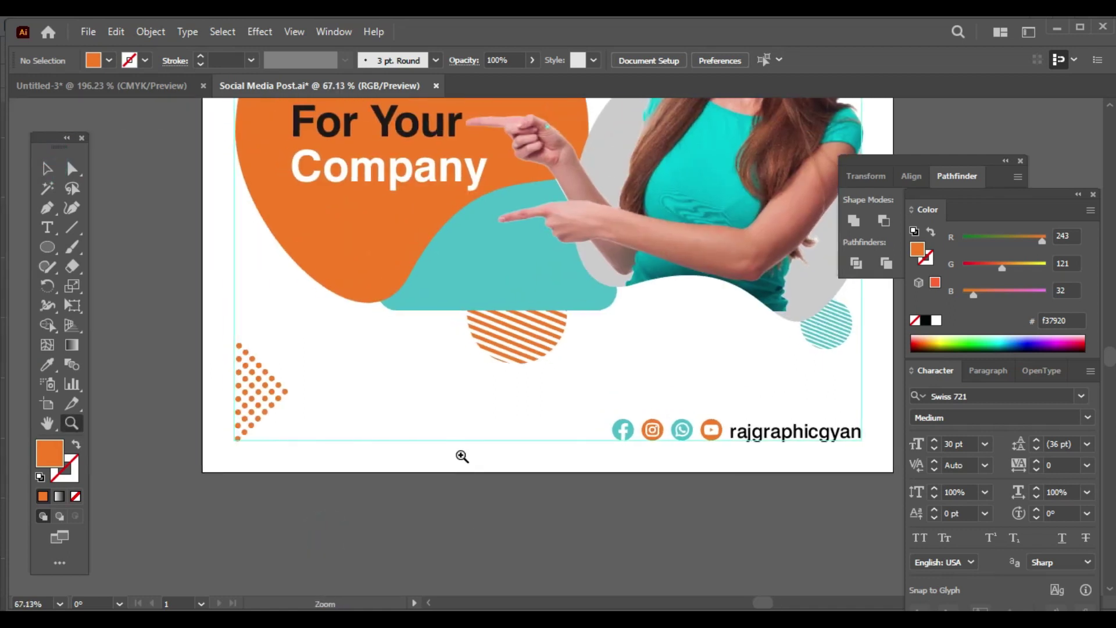
{"action": "left_click", "coordinate": [48, 168]}
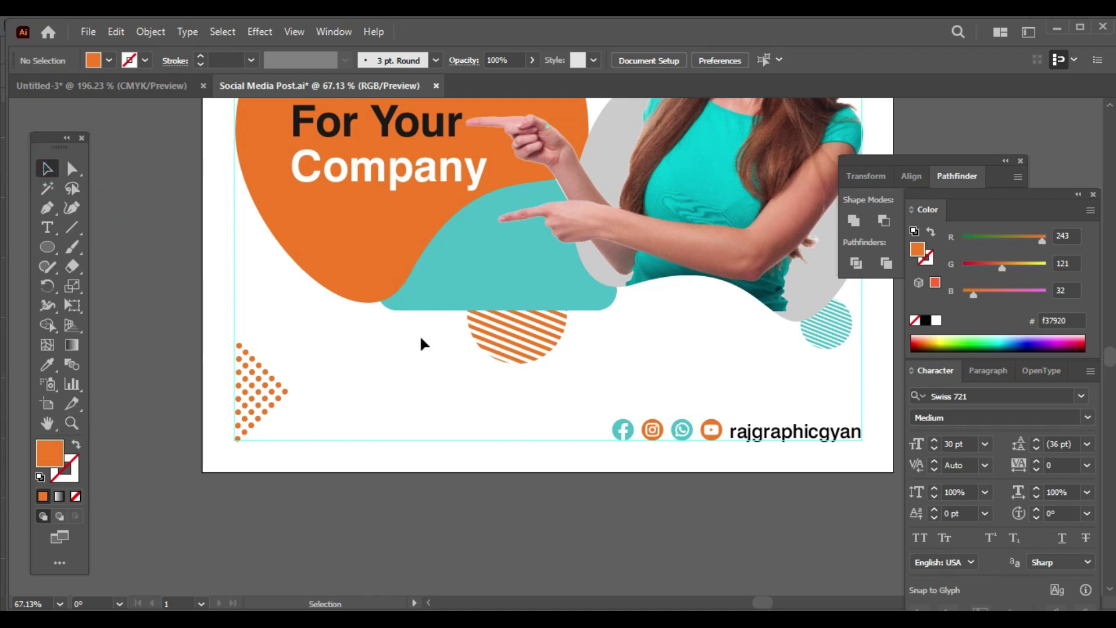
{"action": "left_click", "coordinate": [47, 227]}
{"action": "left_click", "coordinate": [351, 391]}
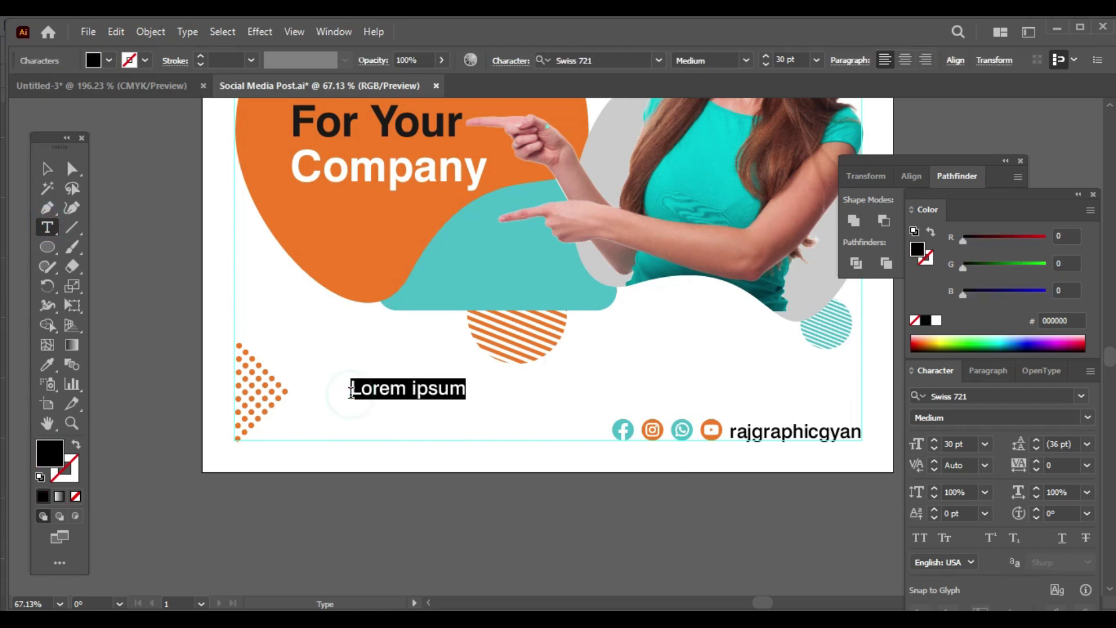
{"action": "type", "text": "Contact Us:"}
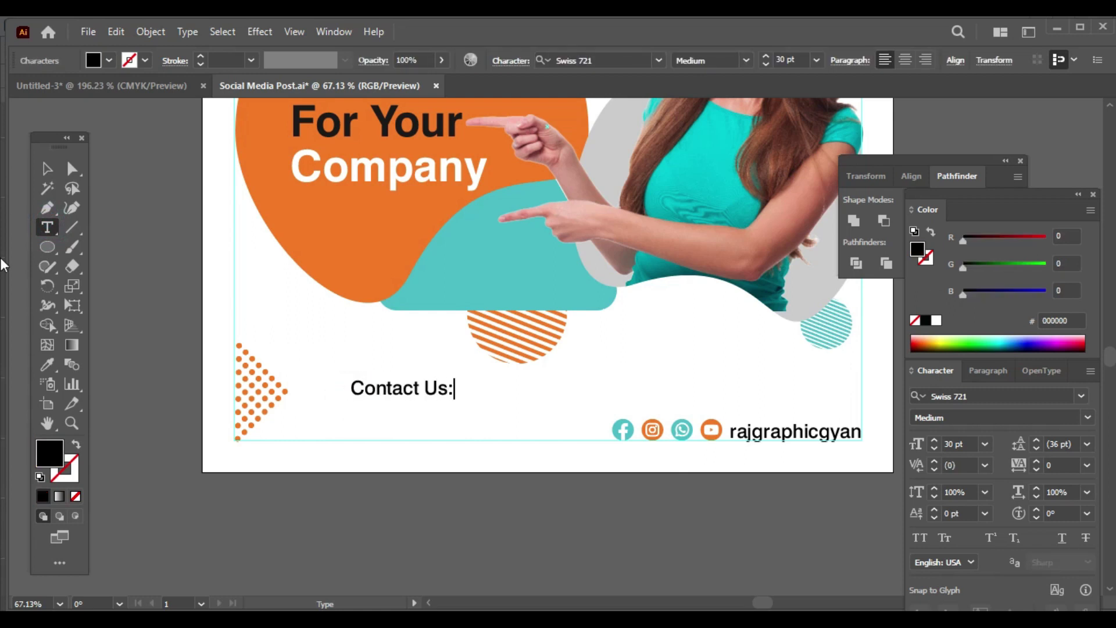
{"action": "left_click", "coordinate": [47, 169]}
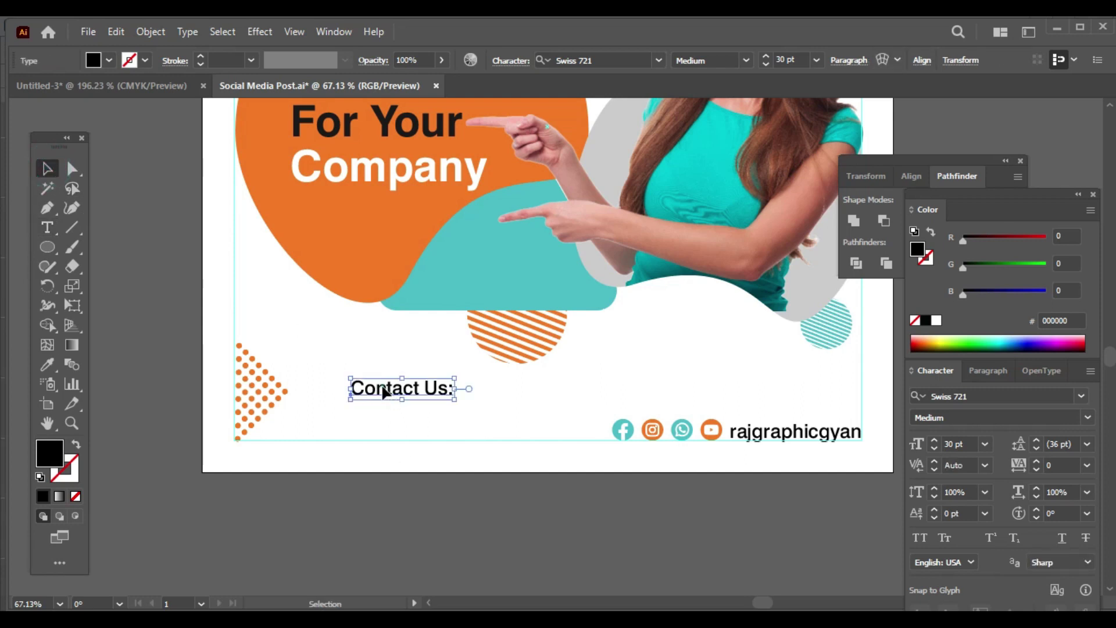
{"action": "left_click_drag", "start_coordinate": [384, 392], "coordinate": [383, 419]}
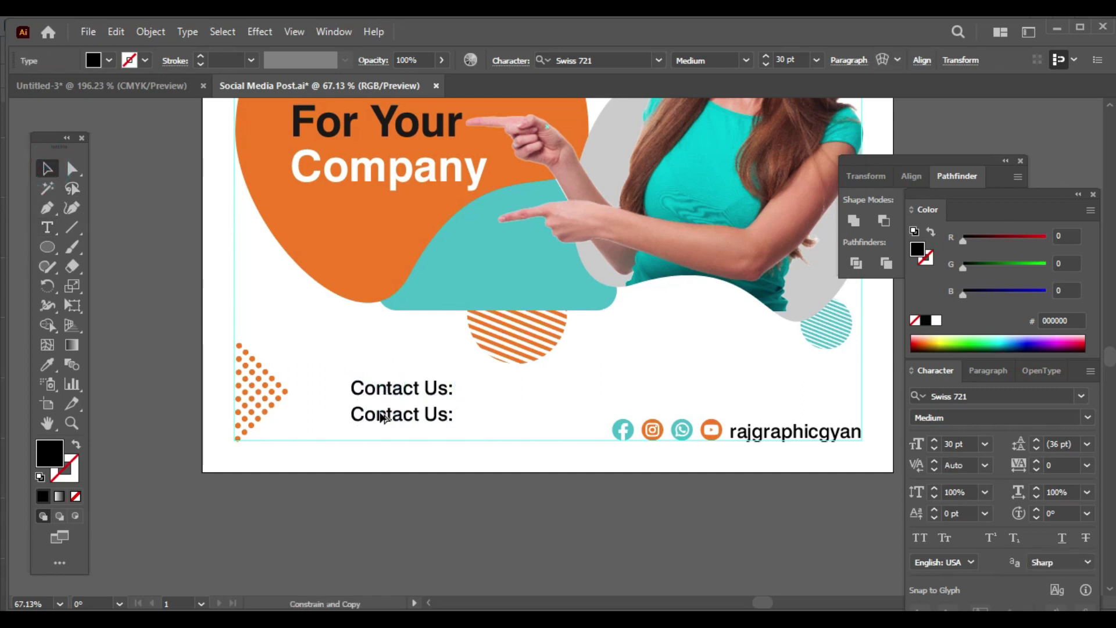
{"action": "left_click", "coordinate": [47, 226]}
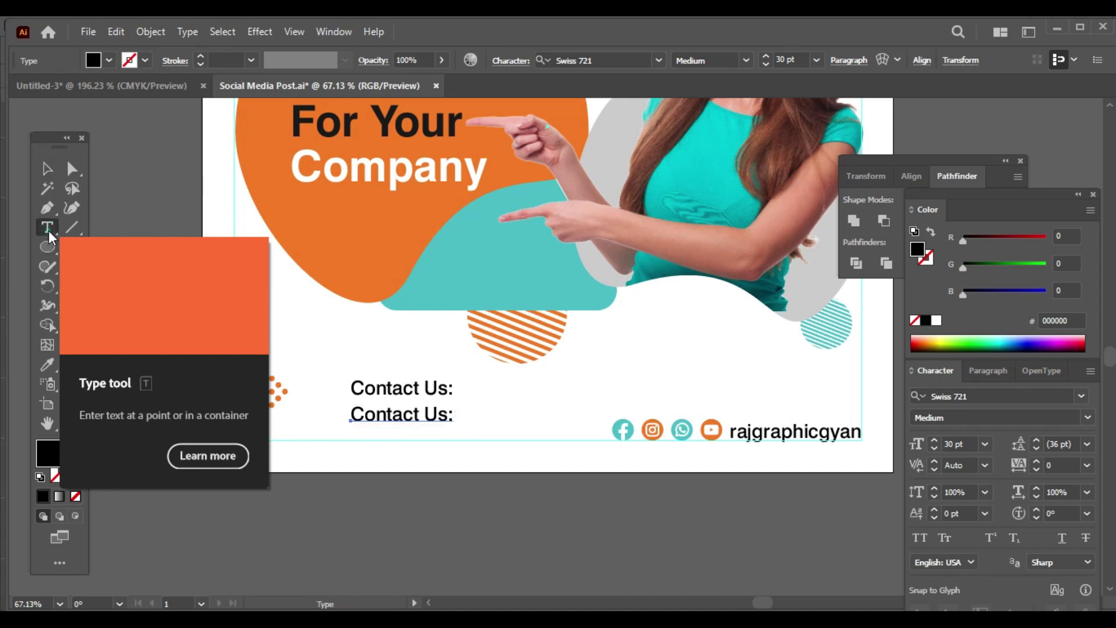
{"action": "left_click_drag", "start_coordinate": [351, 414], "coordinate": [505, 406]}
{"action": "type", "text": "+91-0000000000"}
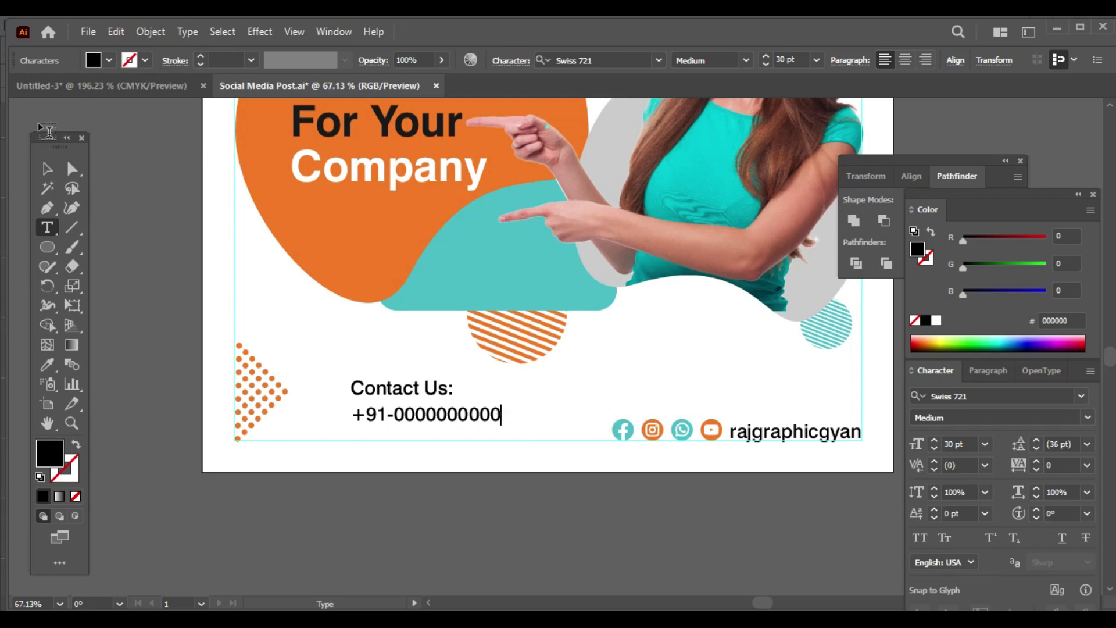
{"action": "left_click", "coordinate": [47, 169]}
Move both contact lines toward the lower left and enlarge the text block.
{"action": "left_click", "coordinate": [413, 391], "text": "shift"}
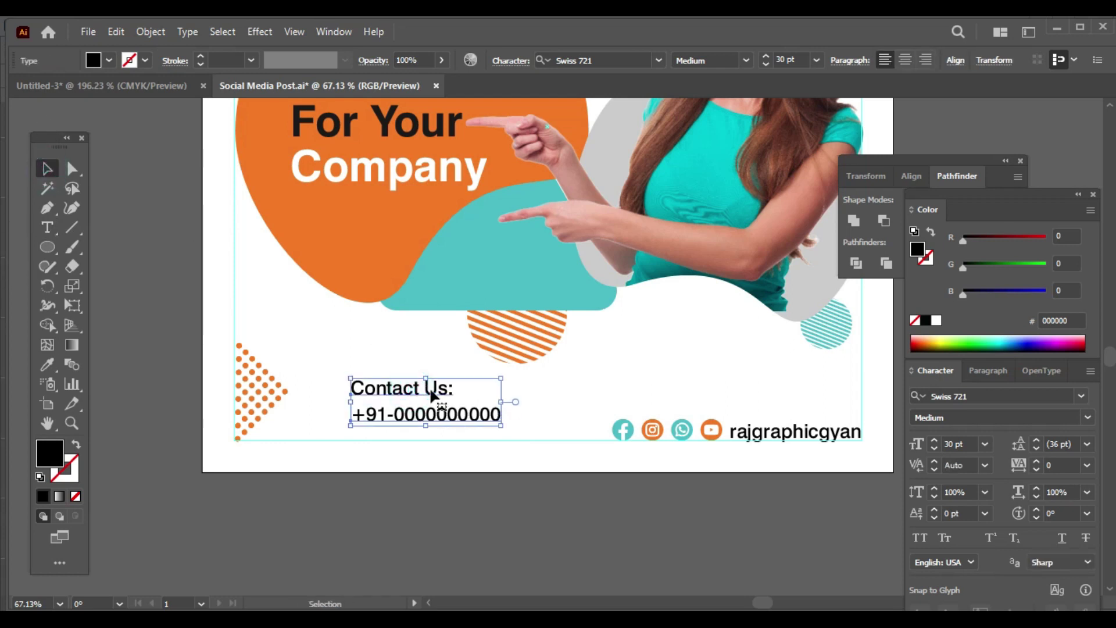
{"action": "key", "text": "ctrl+0"}
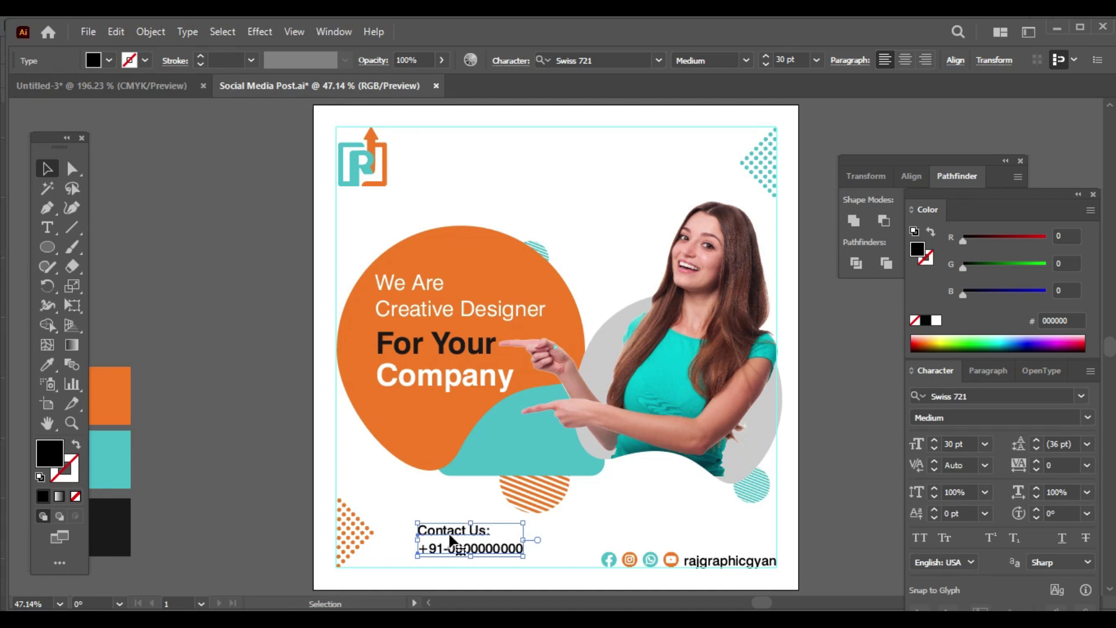
{"action": "left_click_drag", "start_coordinate": [451, 540], "coordinate": [416, 540]}
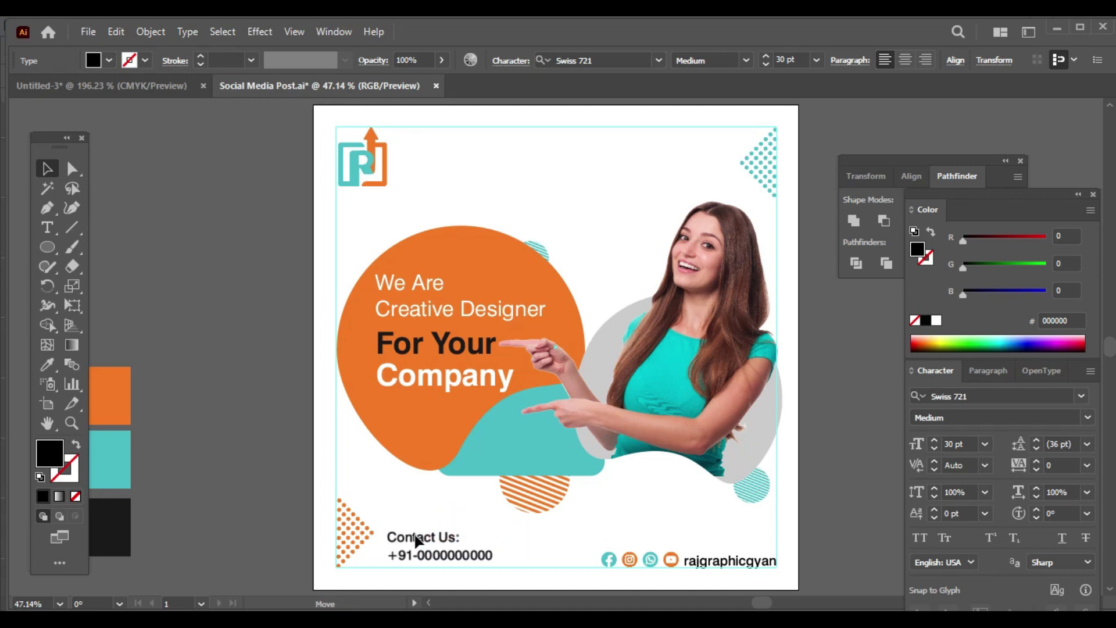
{"action": "left_click_drag", "start_coordinate": [494, 536], "coordinate": [515, 535]}
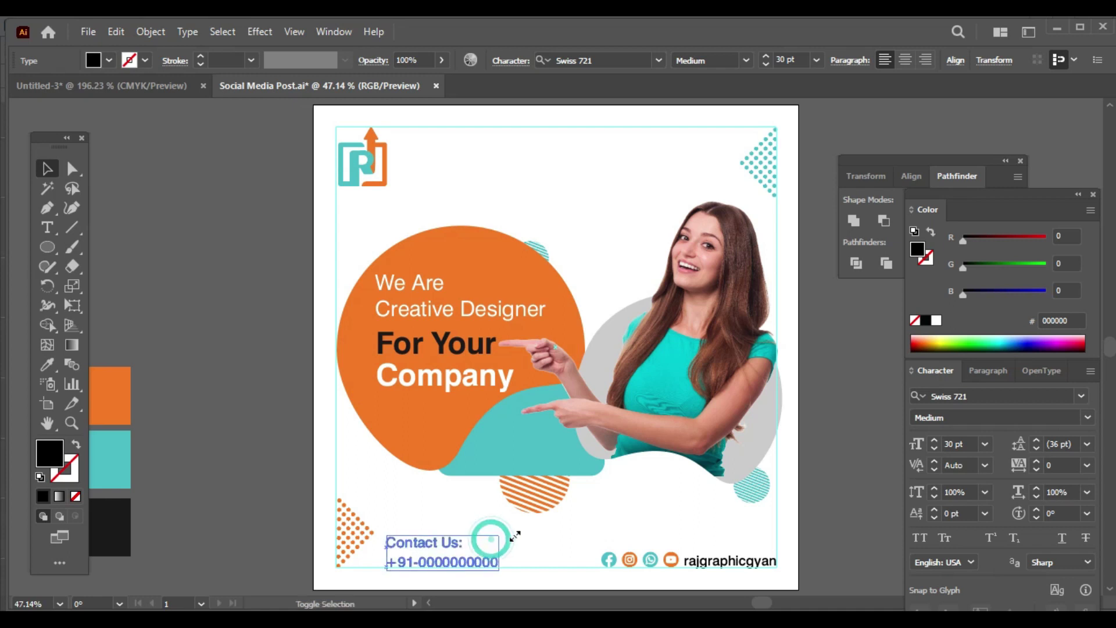
{"action": "left_click", "coordinate": [820, 543]}
Zoom into the lower post and raise the dot triangle pattern straight up.
{"action": "key", "text": "z"}
{"action": "left_click", "coordinate": [735, 567]}
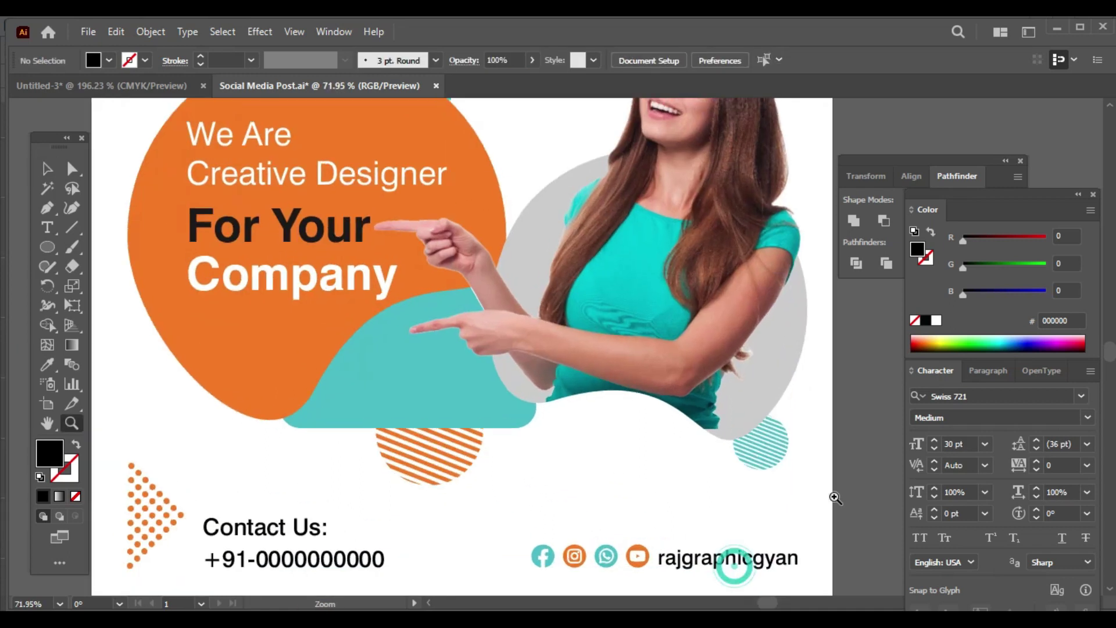
{"action": "scroll", "coordinate": [593, 444], "scroll_direction": "down", "scroll_amount": 3}
{"action": "scroll", "coordinate": [593, 444], "scroll_direction": "left", "scroll_amount": 3}
{"action": "left_click", "coordinate": [46, 168]}
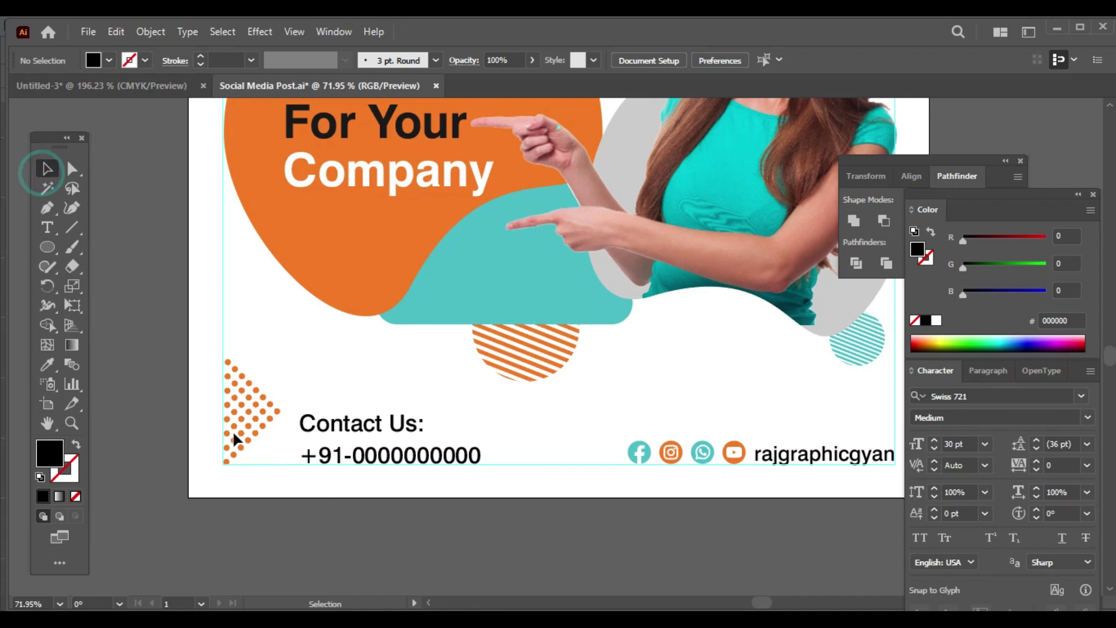
{"action": "left_click_drag", "start_coordinate": [250, 440], "coordinate": [248, 350]}
Shift the Contact Us block left to the artboard margin.
{"action": "left_click", "coordinate": [317, 424]}
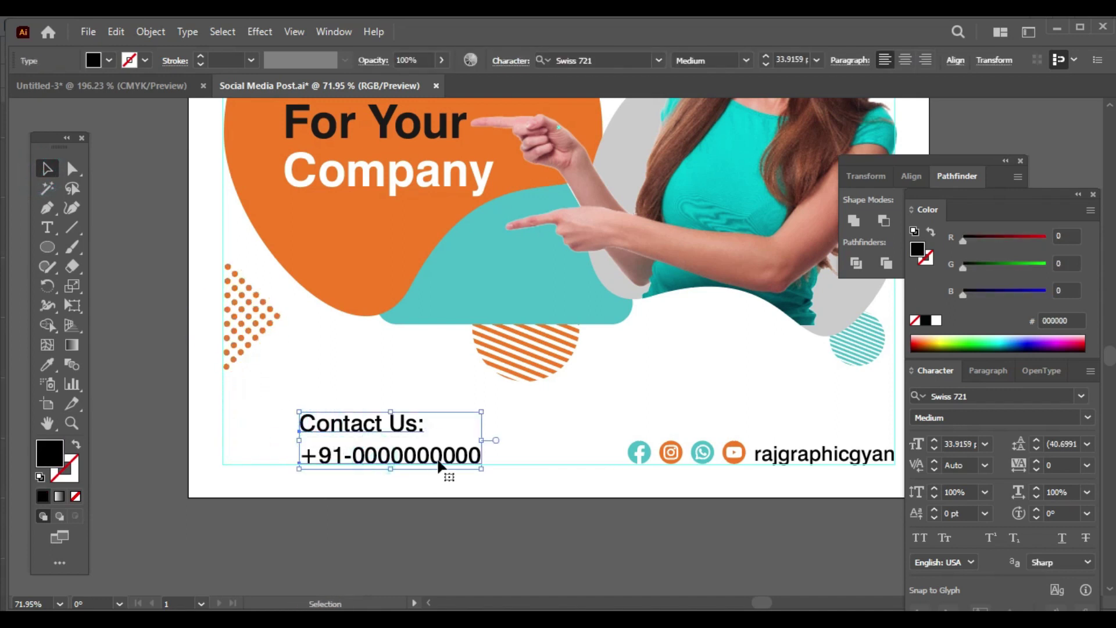
{"action": "left_click_drag", "start_coordinate": [436, 463], "coordinate": [357, 464]}
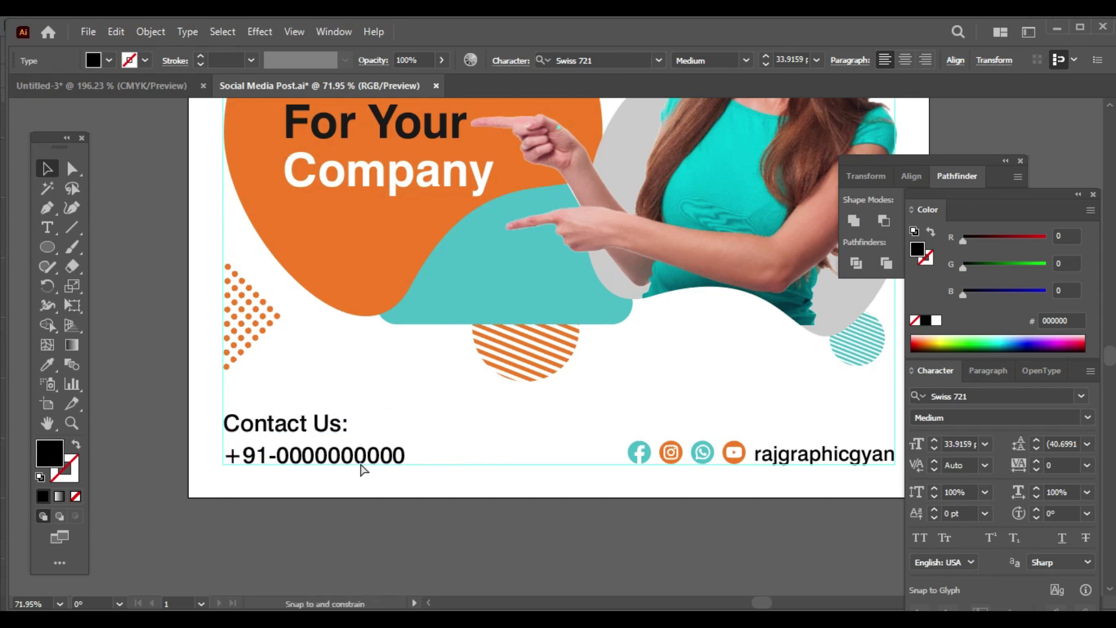
{"action": "left_click", "coordinate": [348, 532]}
{"action": "key", "text": "z"}
{"action": "left_click", "coordinate": [296, 510]}
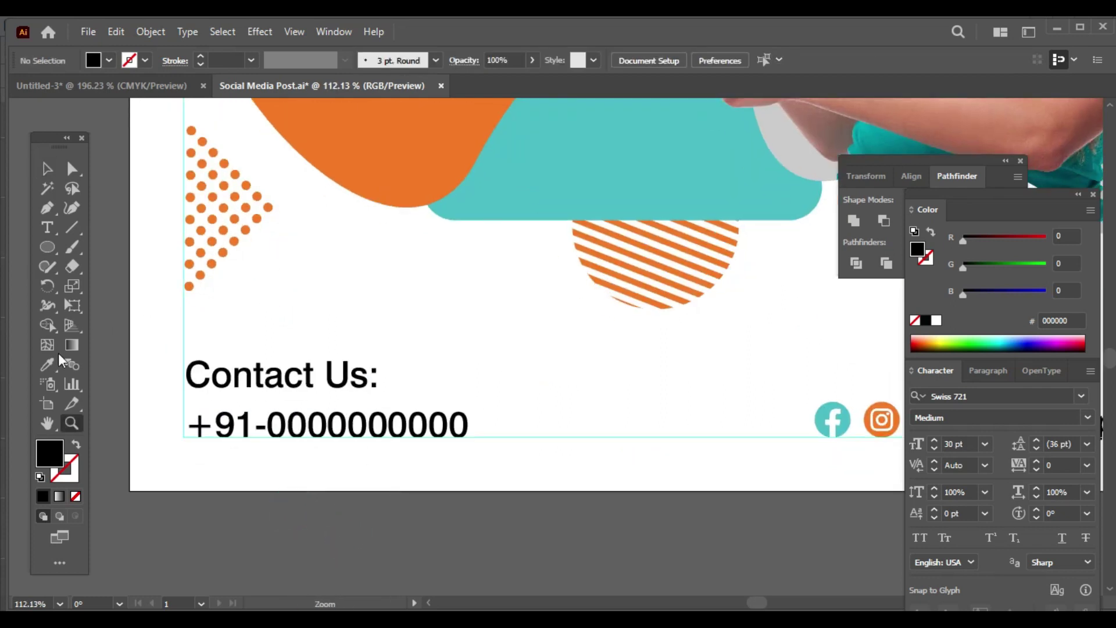
Draw a rectangle over the Contact Us line and fill it with the blob's orange.
{"action": "left_click", "coordinate": [48, 246]}
{"action": "left_click_drag", "start_coordinate": [49, 250], "coordinate": [104, 247]}
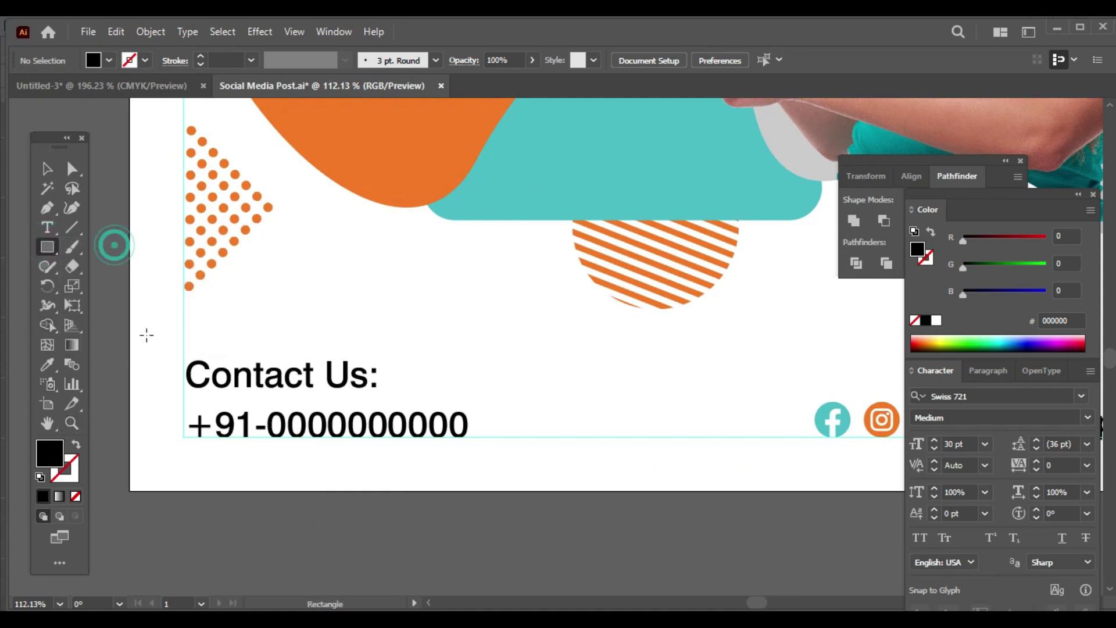
{"action": "left_click_drag", "start_coordinate": [182, 350], "coordinate": [435, 396]}
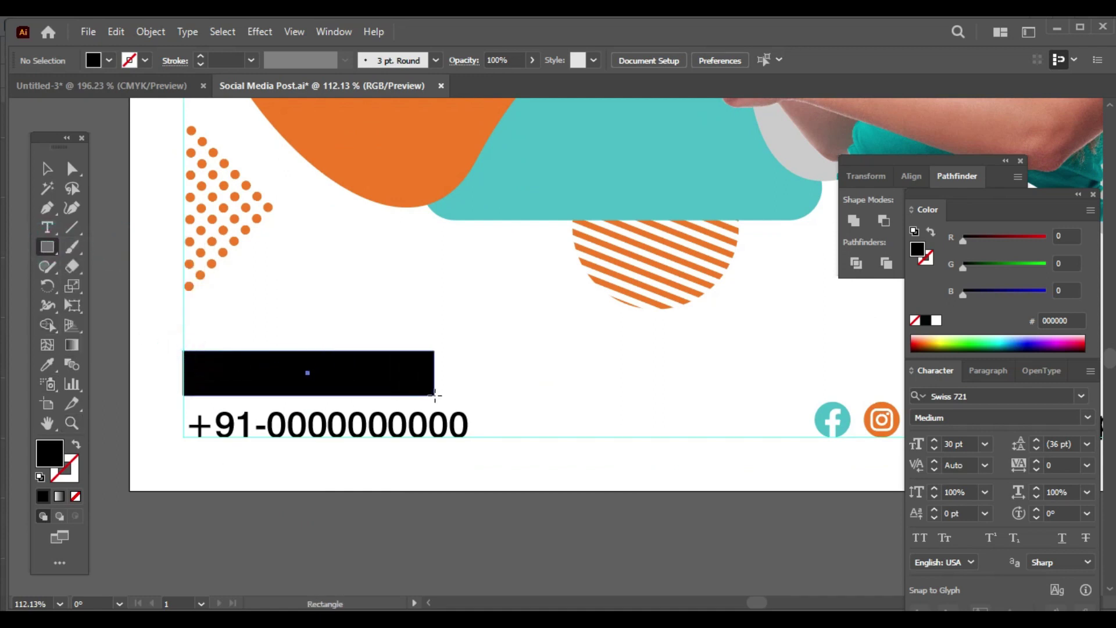
{"action": "left_click", "coordinate": [47, 364]}
{"action": "left_click", "coordinate": [355, 180]}
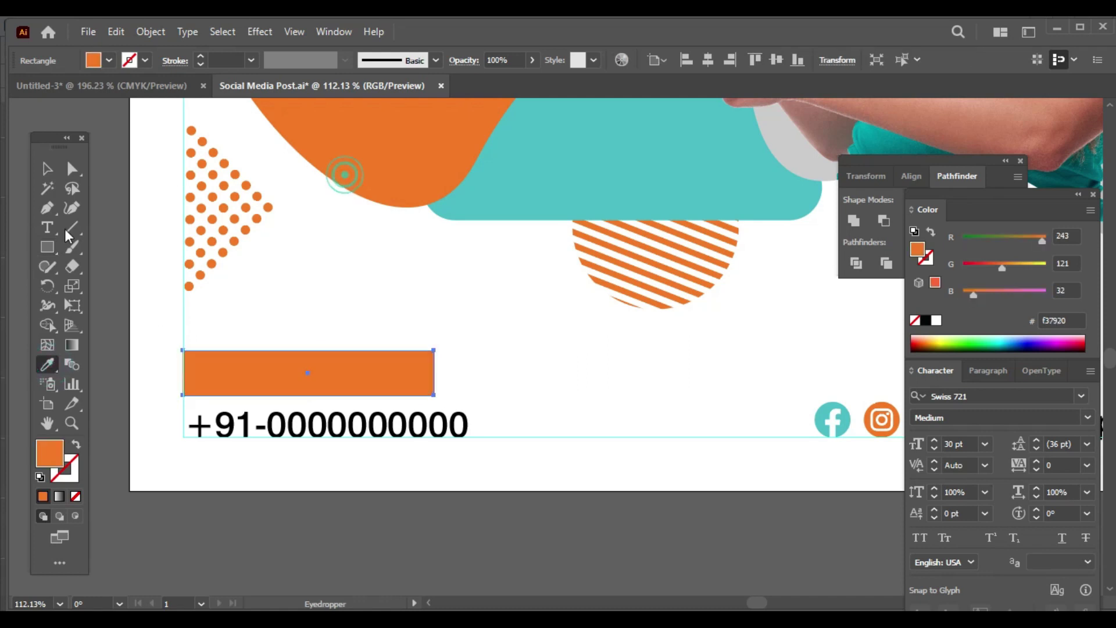
Bring the Contact Us text in front of the orange rectangle and nudge both text lines right.
{"action": "left_click", "coordinate": [41, 170]}
{"action": "left_click_drag", "start_coordinate": [248, 384], "coordinate": [313, 384]}
{"action": "left_click", "coordinate": [206, 385]}
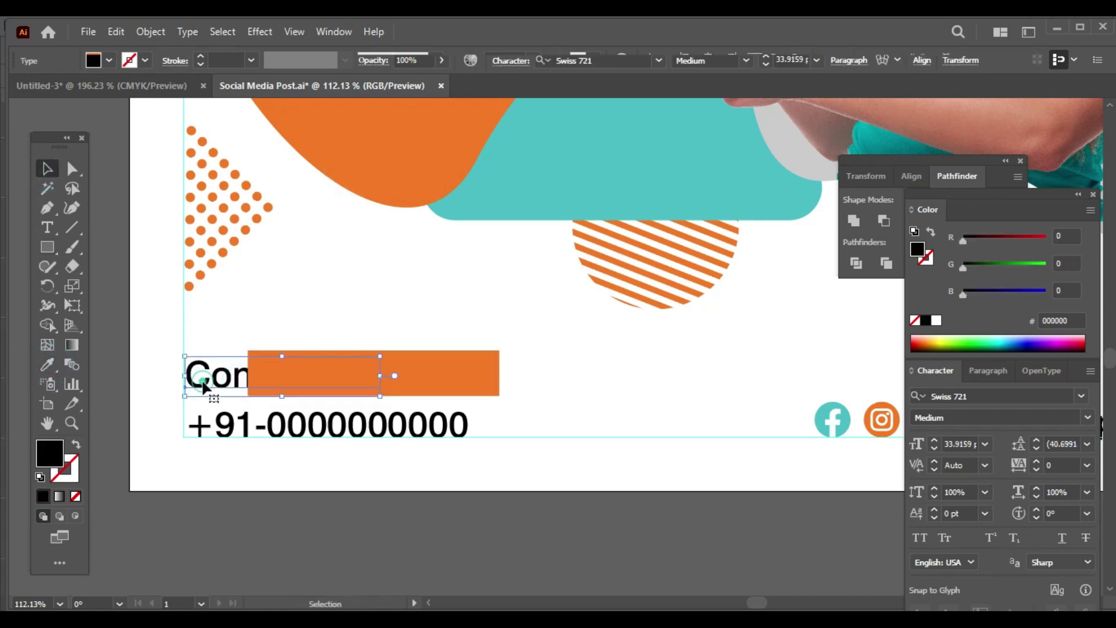
{"action": "key", "text": "ctrl+shift+bracketright"}
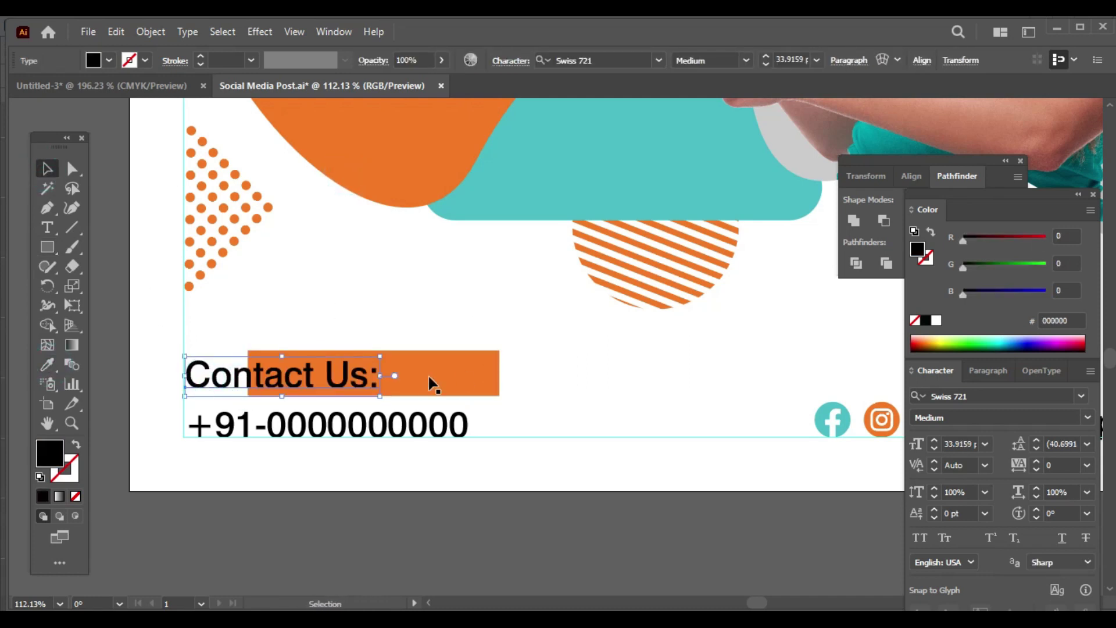
{"action": "left_click_drag", "start_coordinate": [481, 391], "coordinate": [416, 389]}
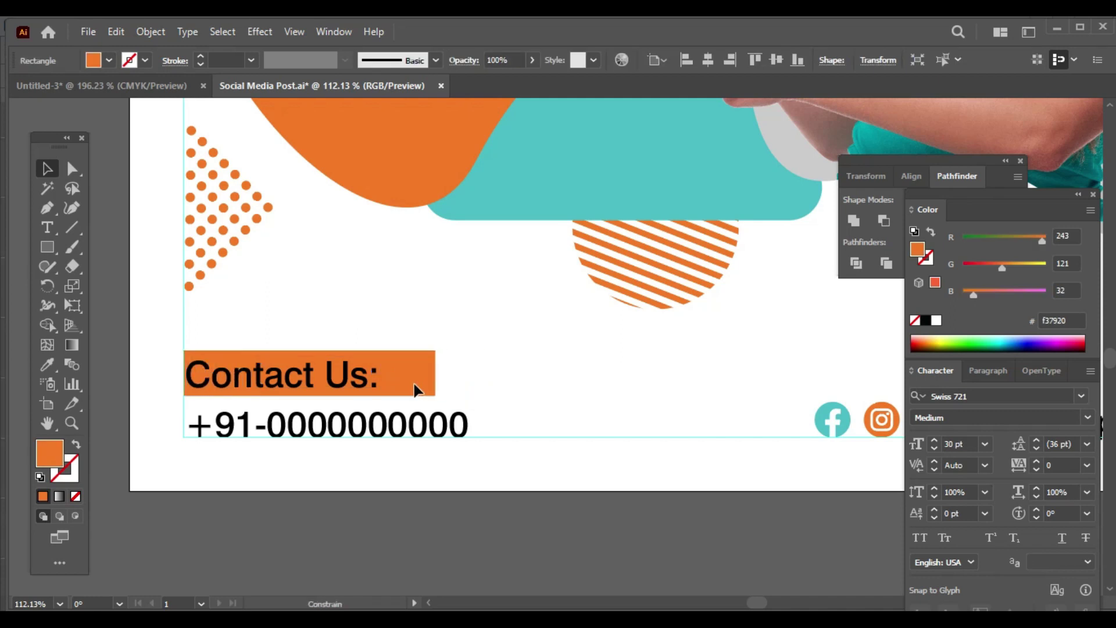
{"action": "left_click", "coordinate": [374, 432]}
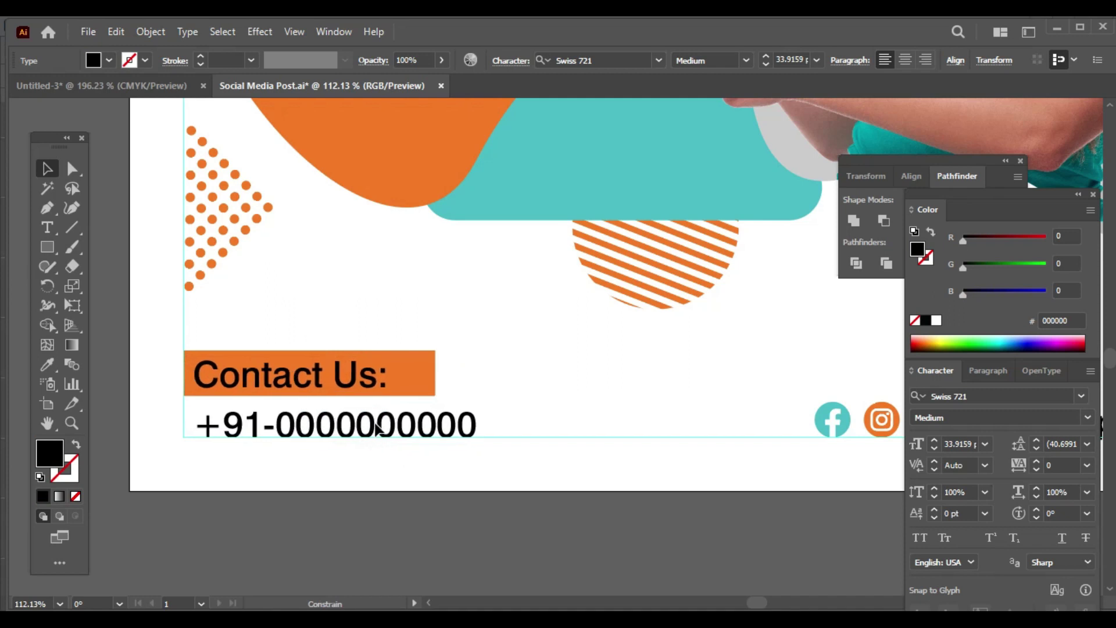
{"action": "left_click_drag", "start_coordinate": [374, 432], "coordinate": [384, 428]}
{"action": "left_click", "coordinate": [379, 497]}
Make the Contact Us heading text white.
{"action": "left_click", "coordinate": [372, 388]}
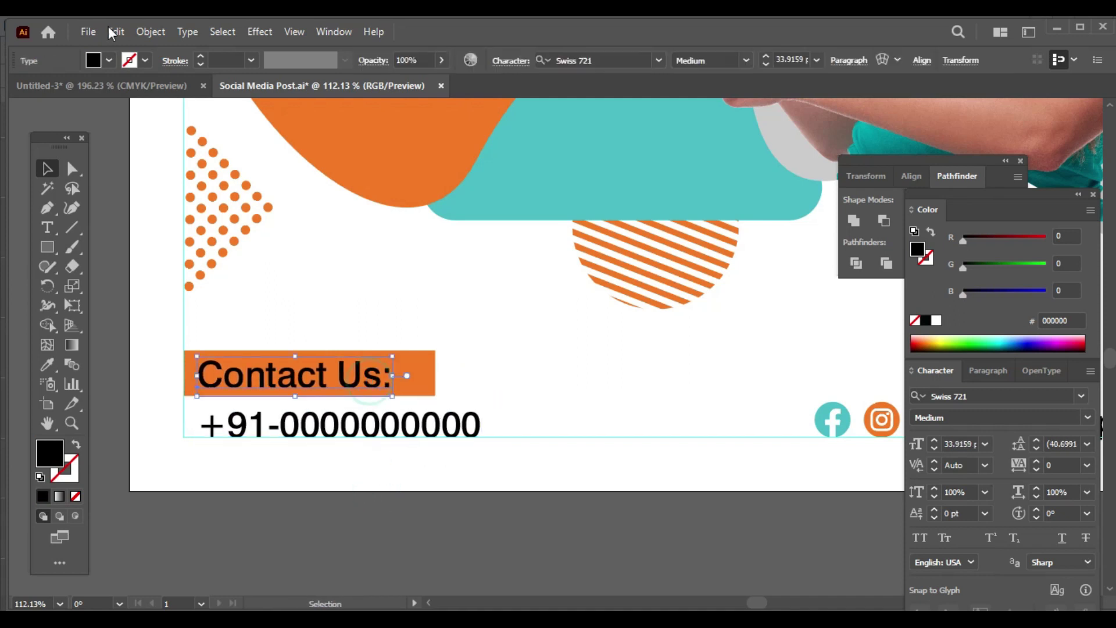
{"action": "left_click", "coordinate": [109, 60]}
{"action": "left_click", "coordinate": [33, 87]}
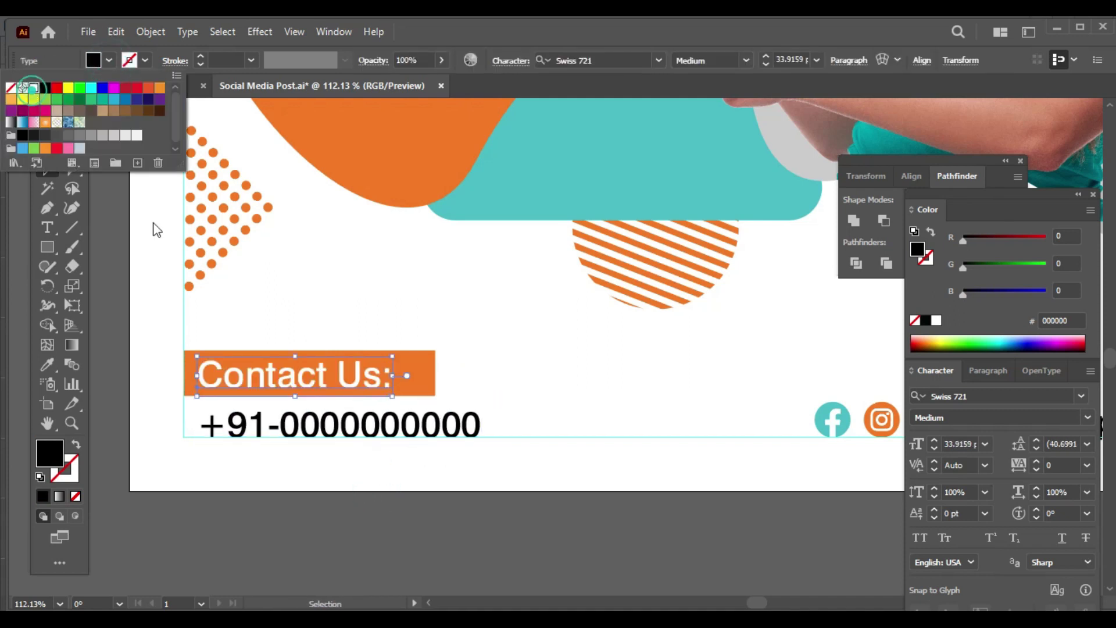
{"action": "left_click", "coordinate": [348, 536]}
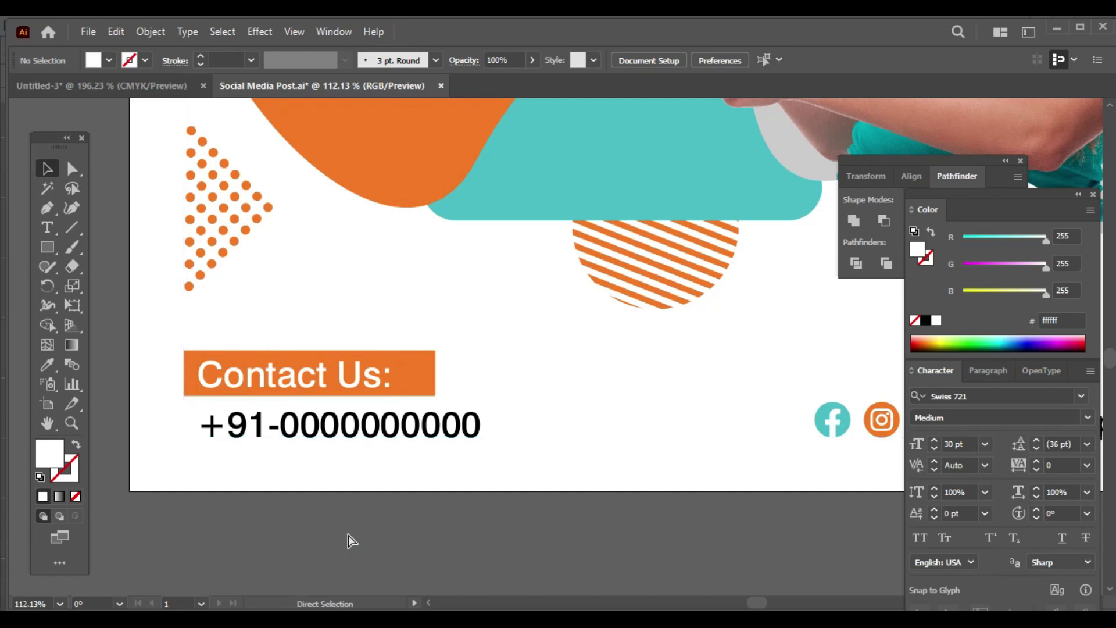
Narrow the orange rectangle to fit snugly around the heading.
{"action": "left_click", "coordinate": [419, 375]}
{"action": "left_click_drag", "start_coordinate": [435, 373], "coordinate": [405, 381]}
{"action": "left_click", "coordinate": [450, 543]}
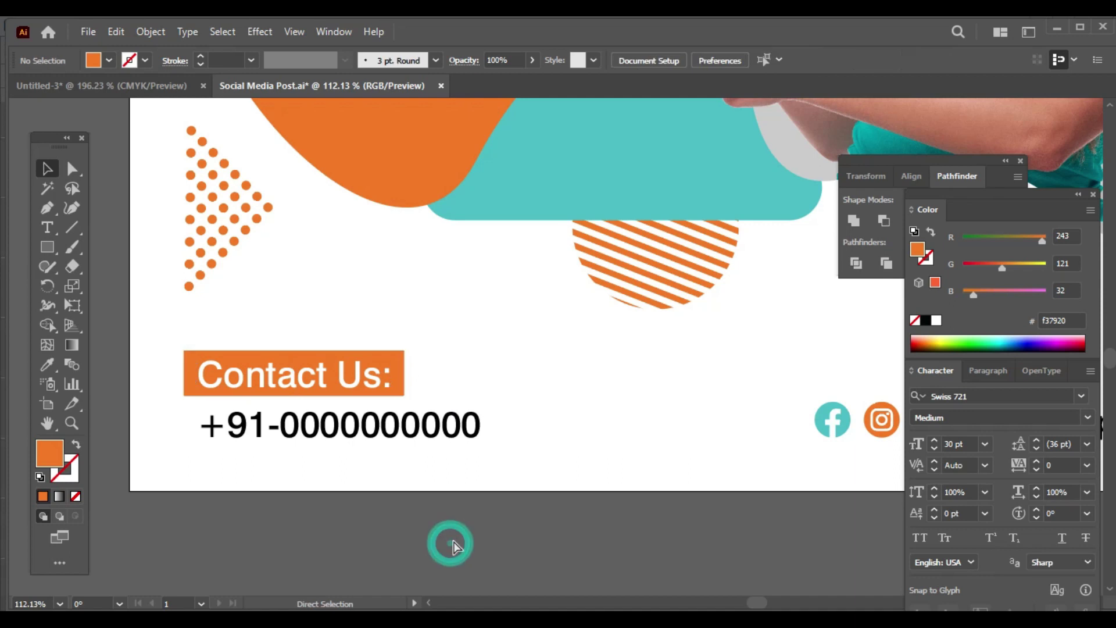
{"action": "key", "text": "ctrl+0"}
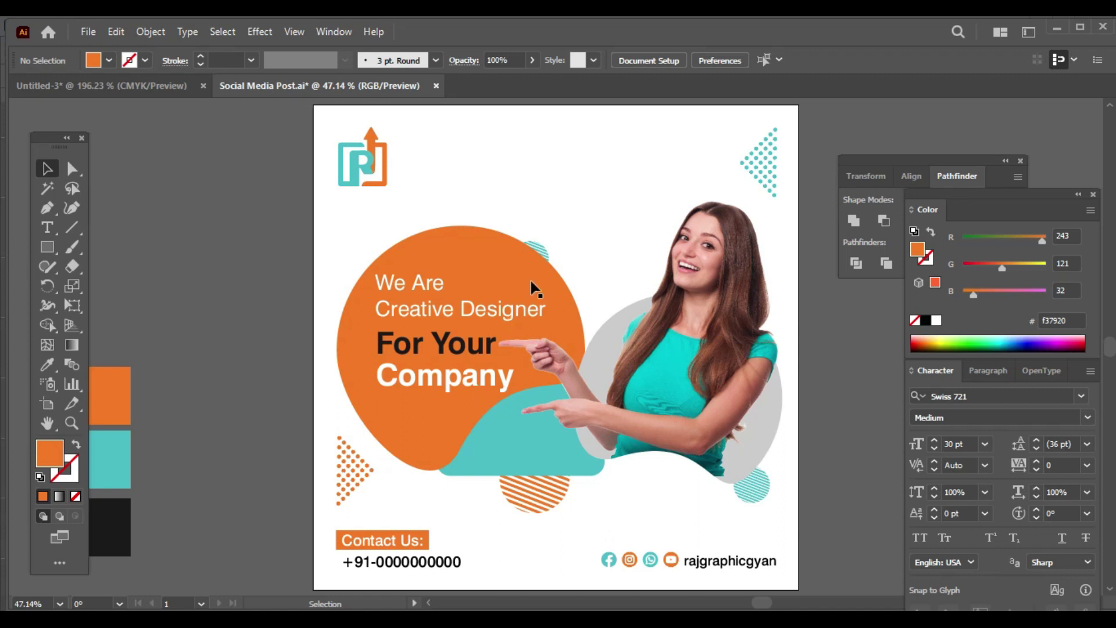
Select the blobs, headline and photo together and move them upward.
{"action": "left_click_drag", "start_coordinate": [829, 497], "coordinate": [404, 237]}
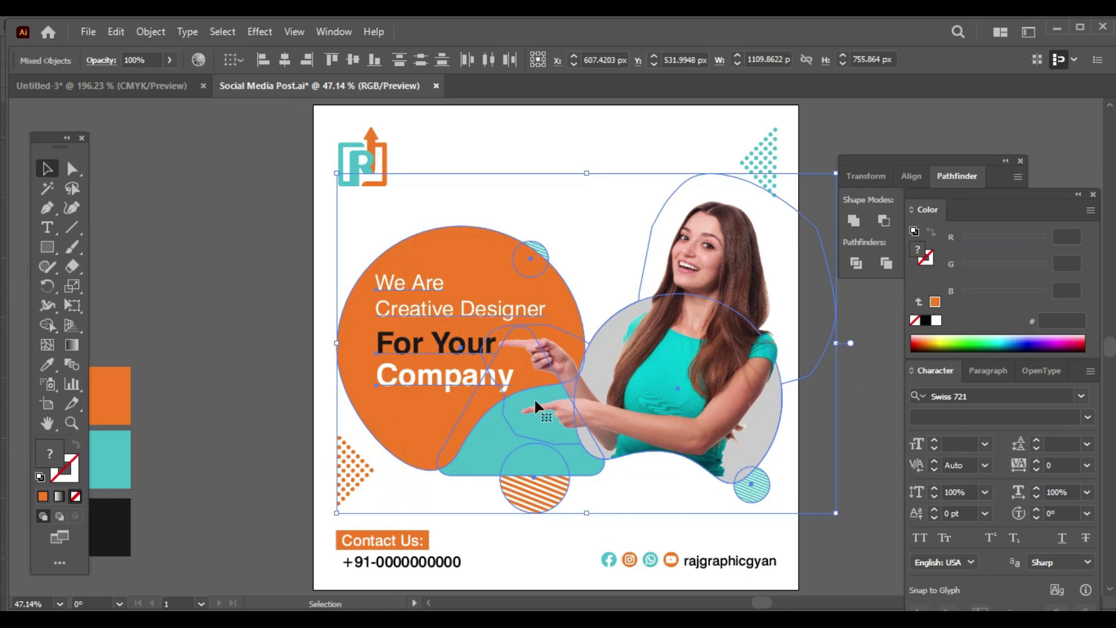
{"action": "left_click_drag", "start_coordinate": [515, 463], "coordinate": [521, 443]}
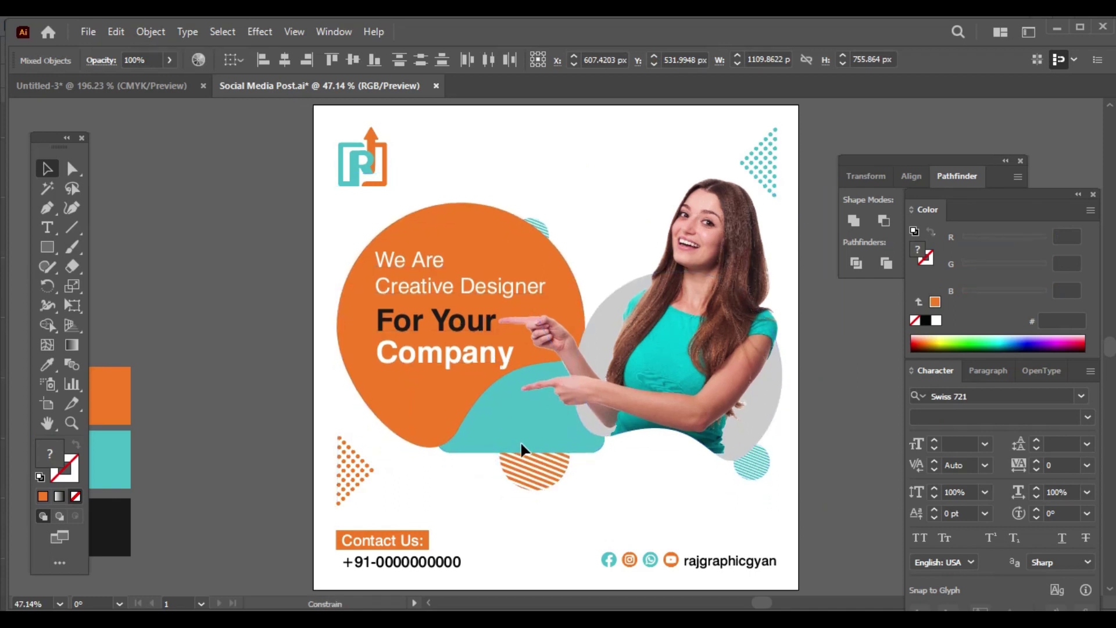
{"action": "left_click_drag", "start_coordinate": [521, 442], "coordinate": [522, 447]}
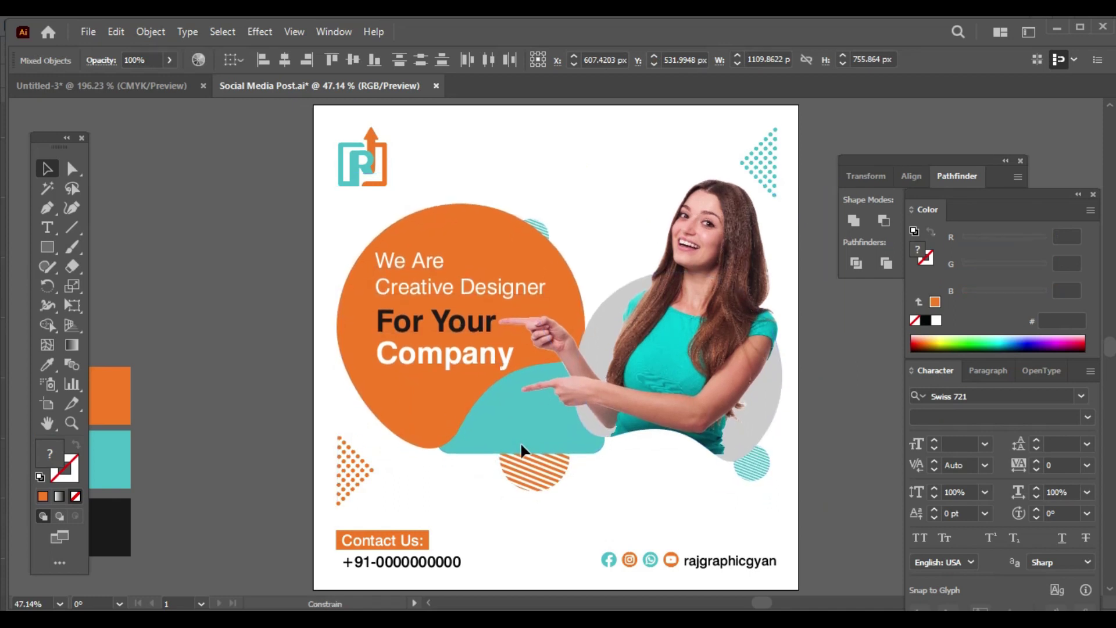
Enlarge the social icons and handle row and the small teal striped circle.
{"action": "left_click", "coordinate": [881, 438]}
{"action": "mouse_move", "coordinate": [841, 571]}
{"action": "left_mouse_down"}
{"action": "mouse_move", "coordinate": [601, 541]}
{"action": "mouse_move", "coordinate": [562, 546]}
{"action": "left_mouse_up"}
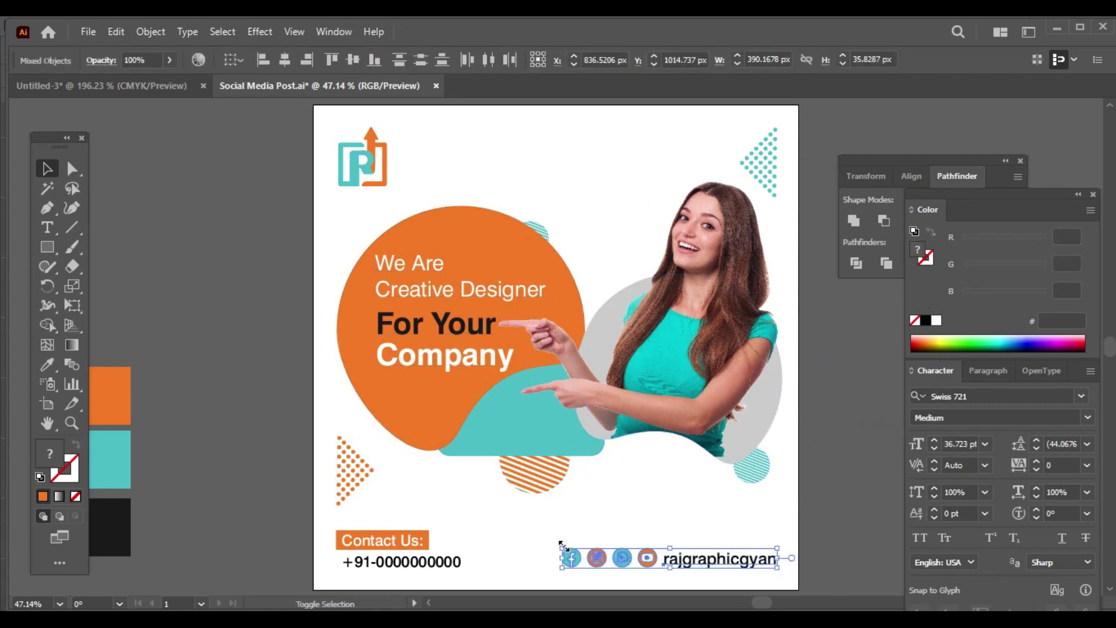
{"action": "left_click", "coordinate": [832, 475]}
{"action": "left_click", "coordinate": [549, 221]}
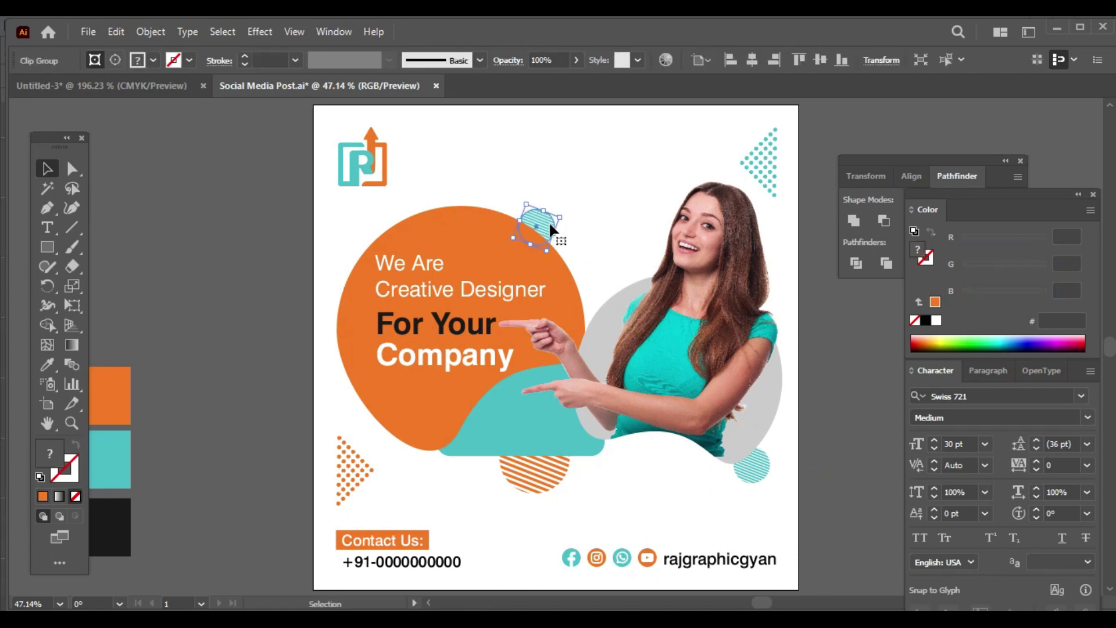
{"action": "left_click_drag", "start_coordinate": [560, 217], "coordinate": [568, 213]}
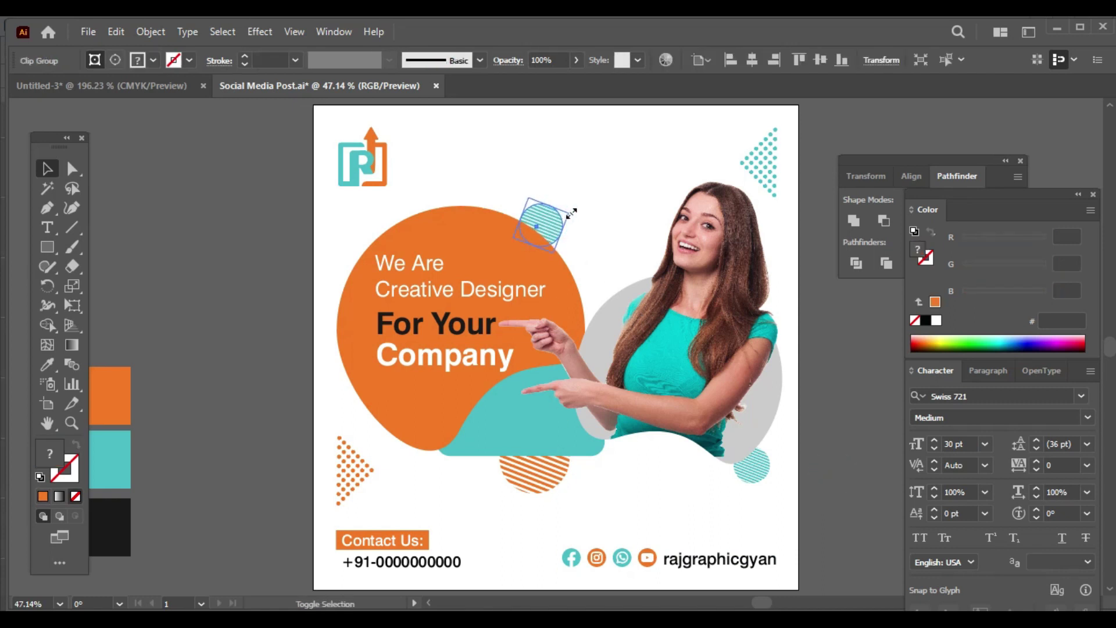
{"action": "left_click", "coordinate": [847, 405]}
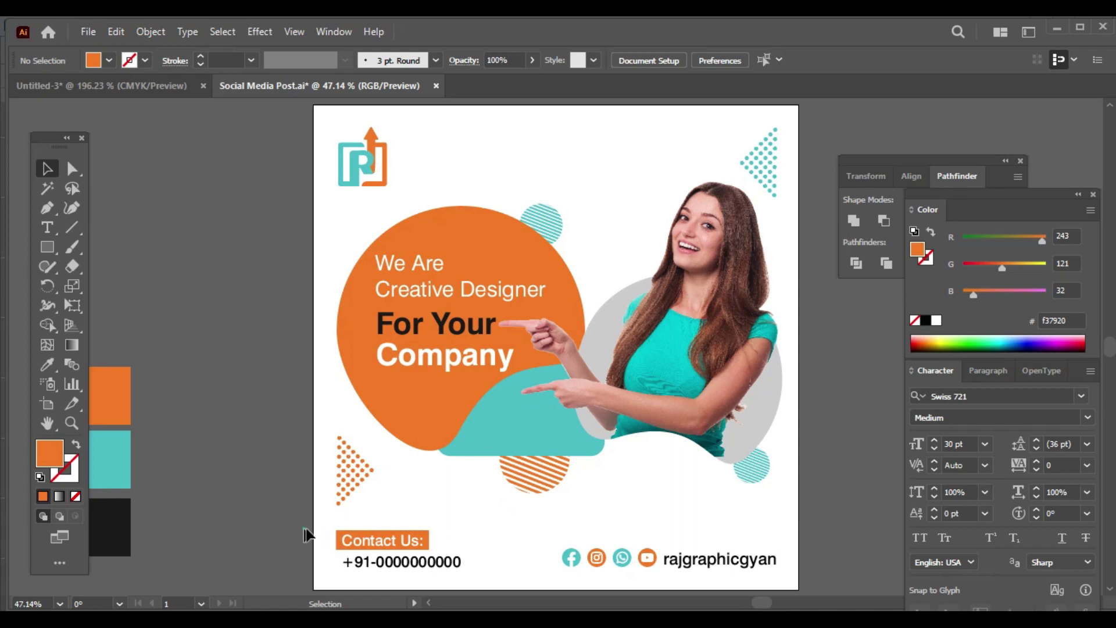
{"action": "left_click_drag", "start_coordinate": [307, 534], "coordinate": [451, 575]}
{"action": "left_click_drag", "start_coordinate": [413, 541], "coordinate": [729, 138]}
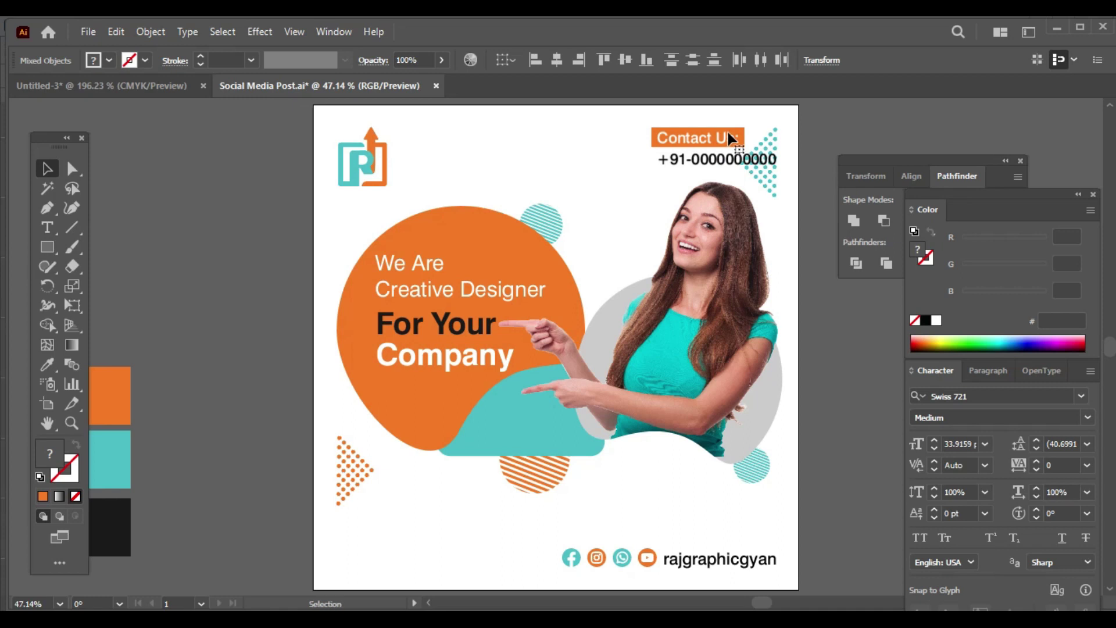
{"action": "key", "text": "ctrl+z"}
{"action": "left_click", "coordinate": [848, 441]}
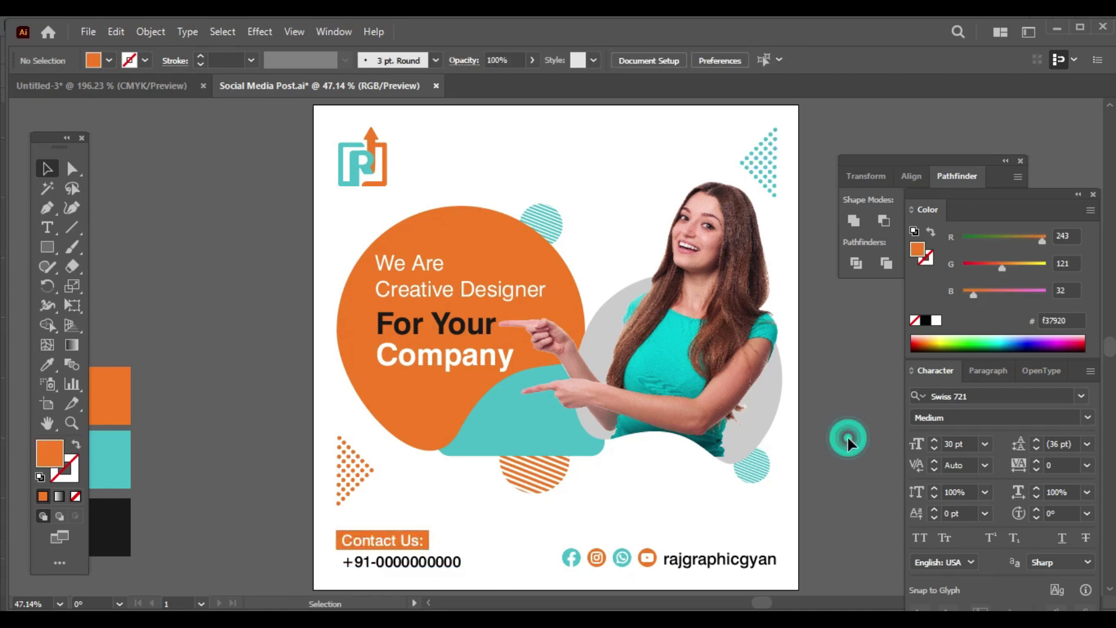